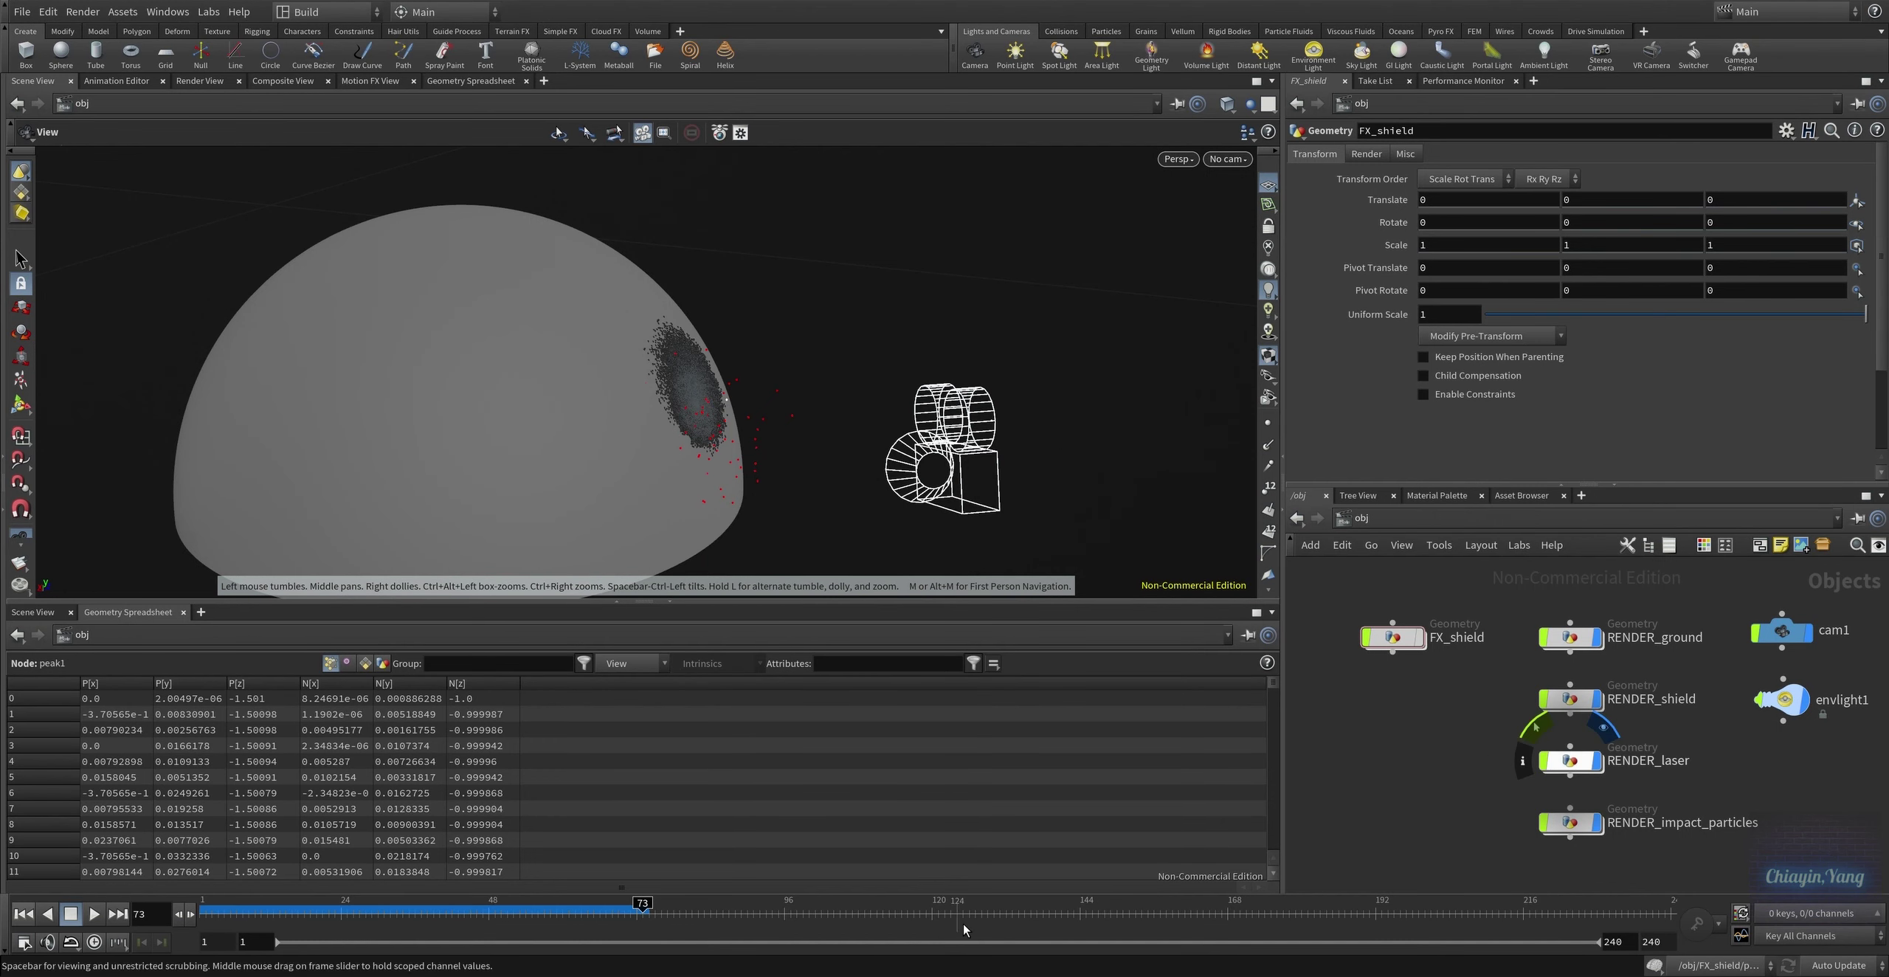
Enter FX_shield and display the original sphere1 output, framed in the viewport
double_click(1404, 643)
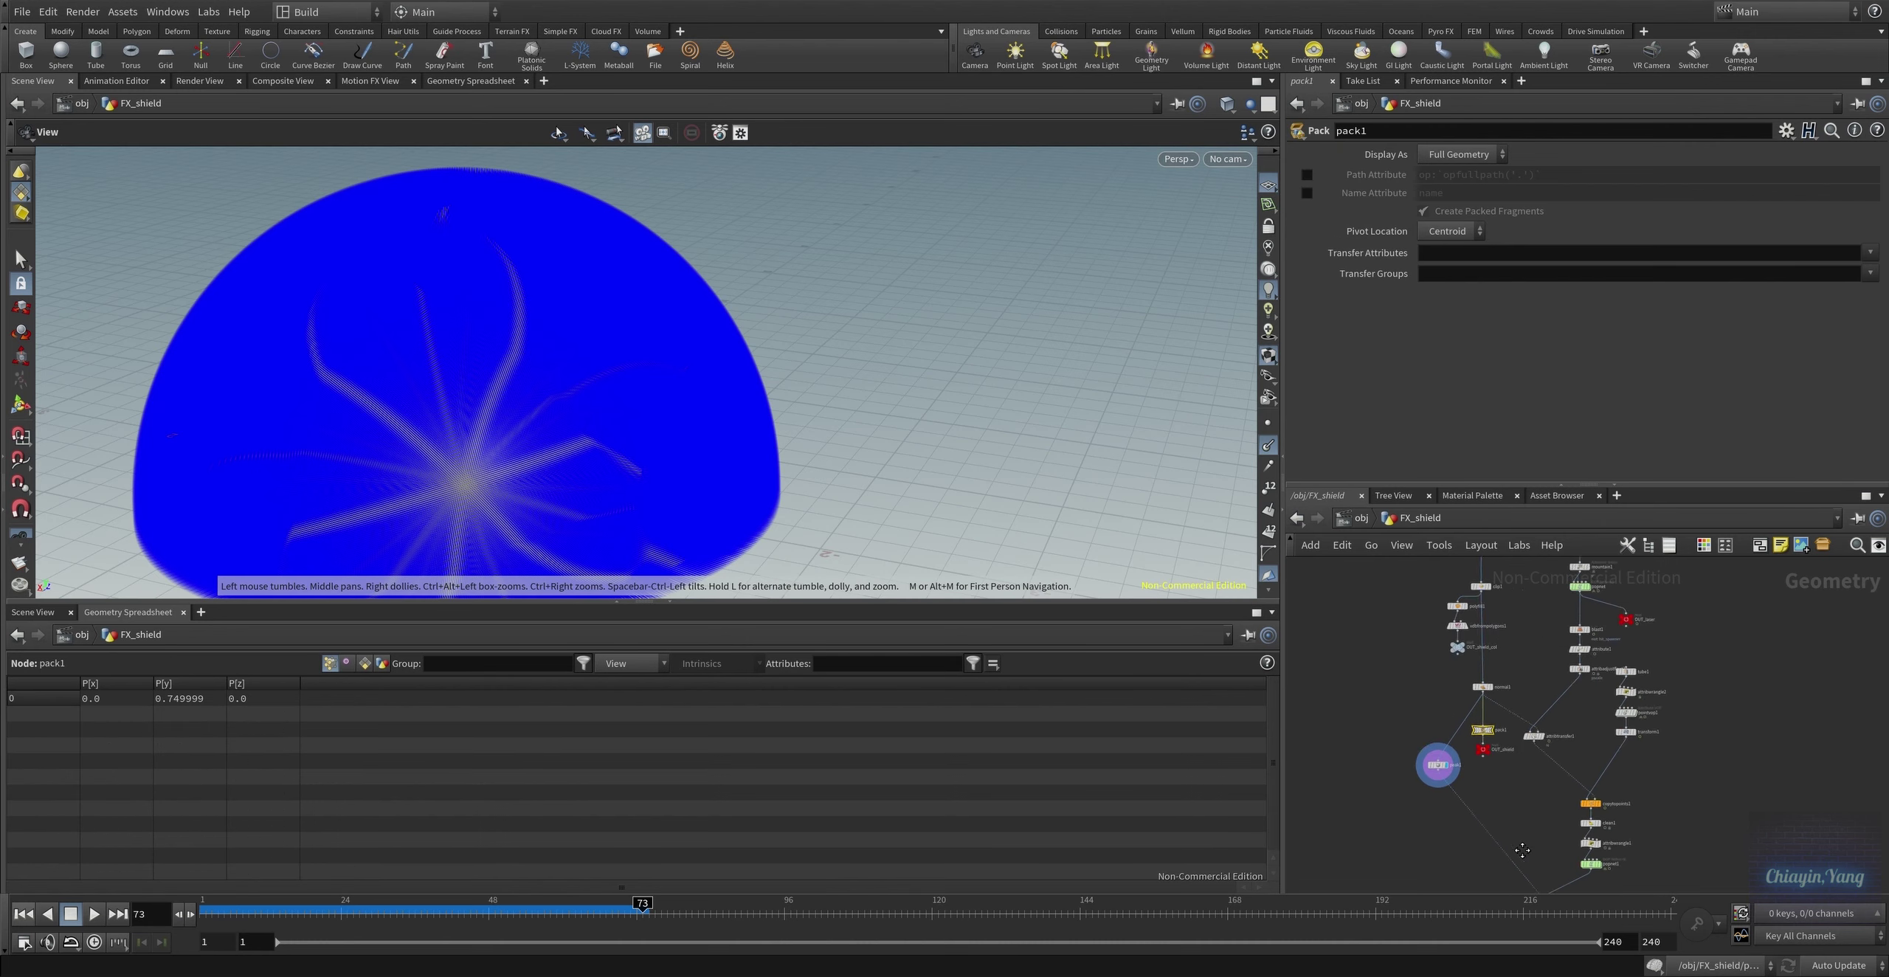
scroll(1484, 606, "up", 6)
left_click(1488, 683)
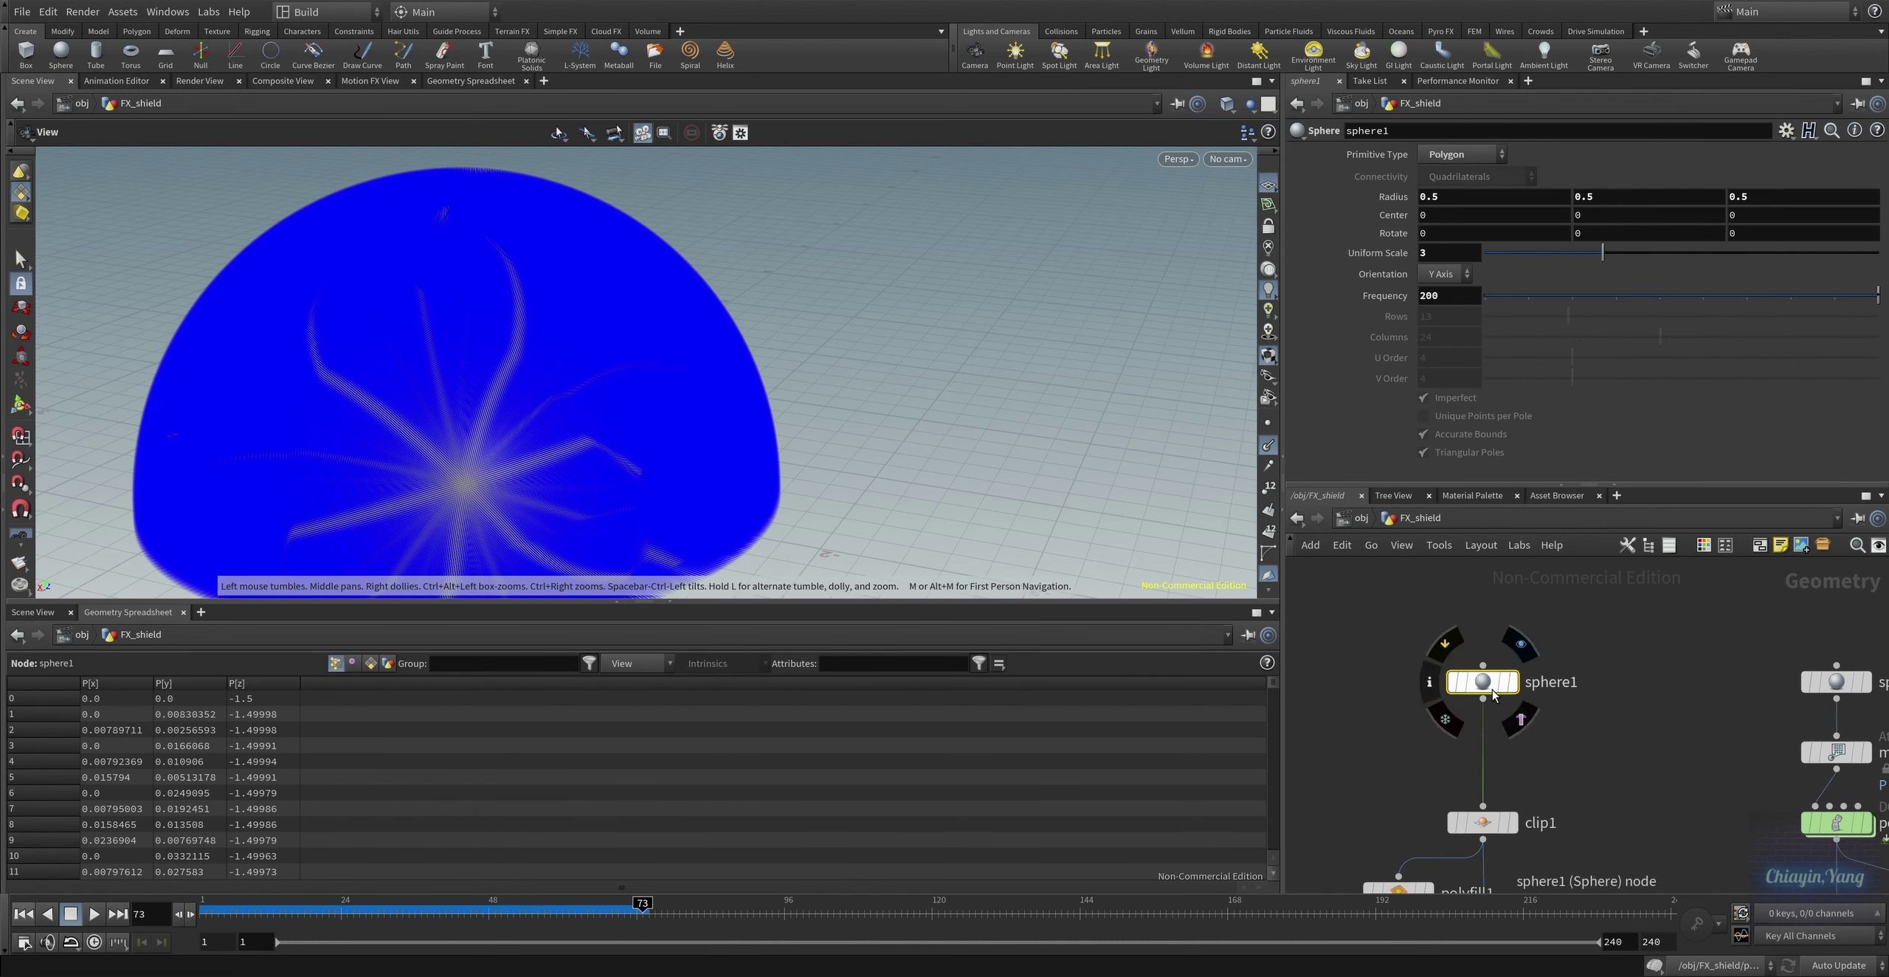
left_click(1511, 682)
key("h")
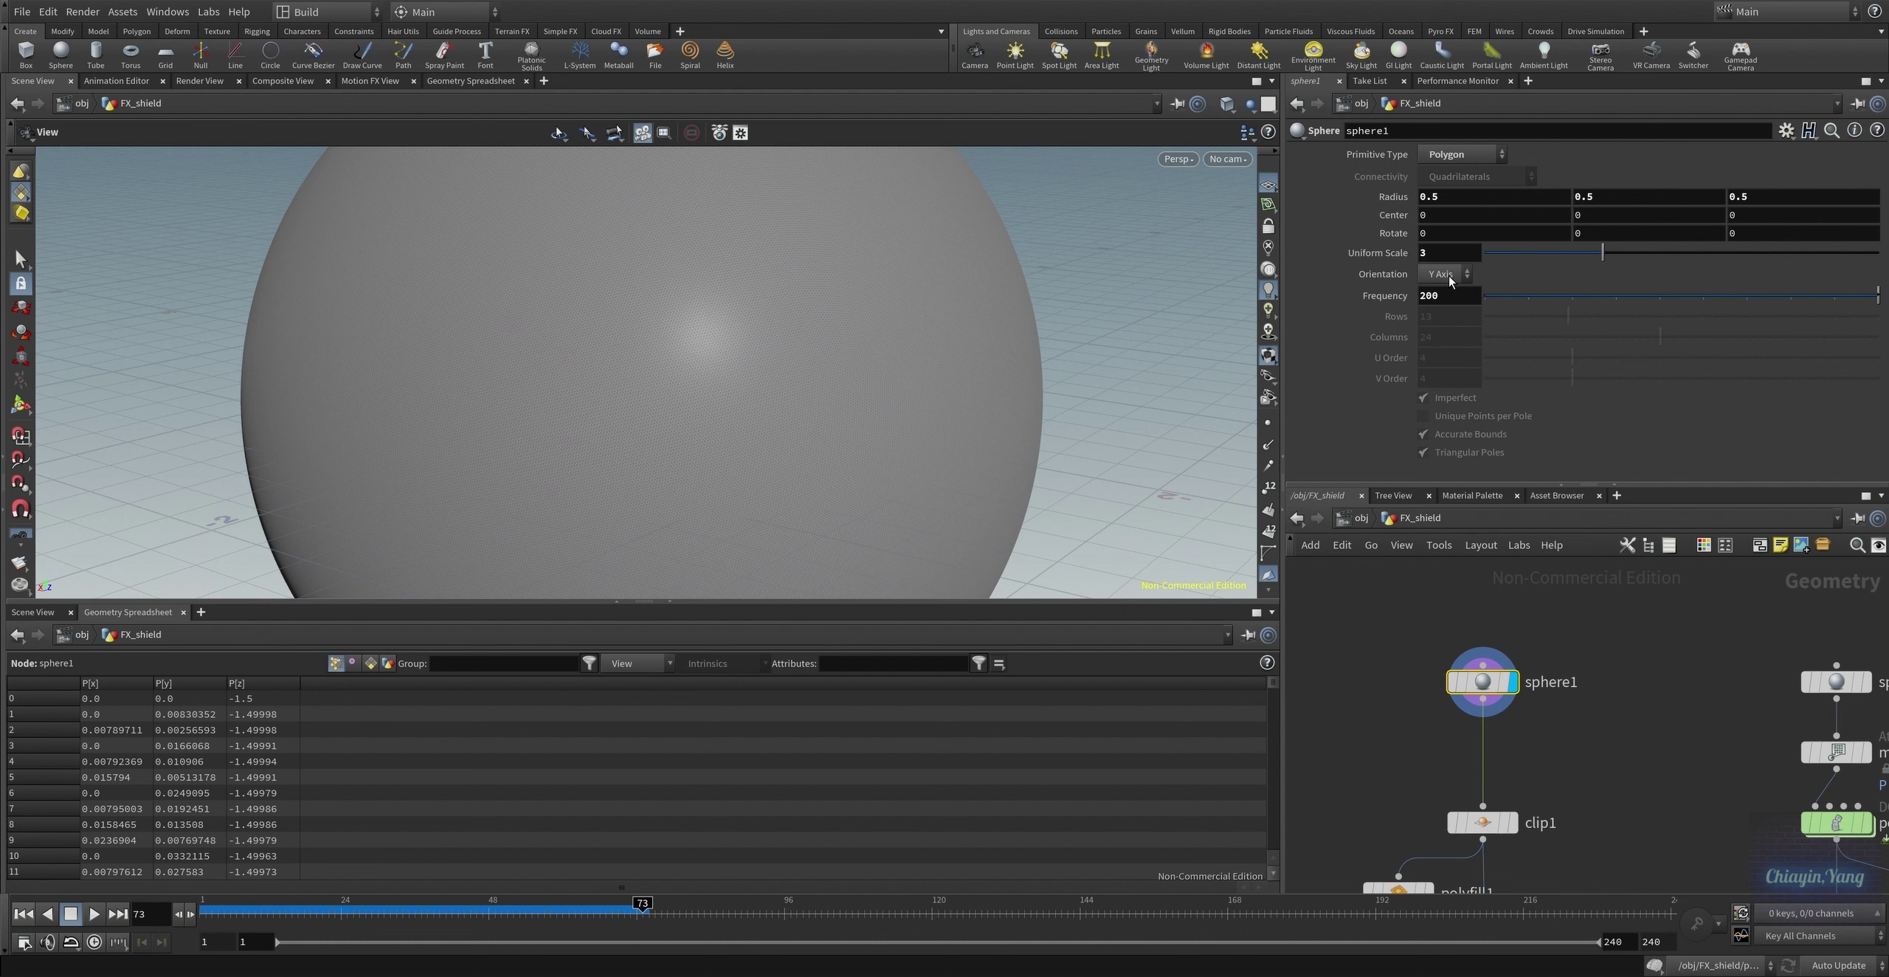
Show the clip1 hemisphere and the polyfill1 capped base, viewed from below
middle_click_drag(1596, 775, 1590, 661)
left_click(1479, 708)
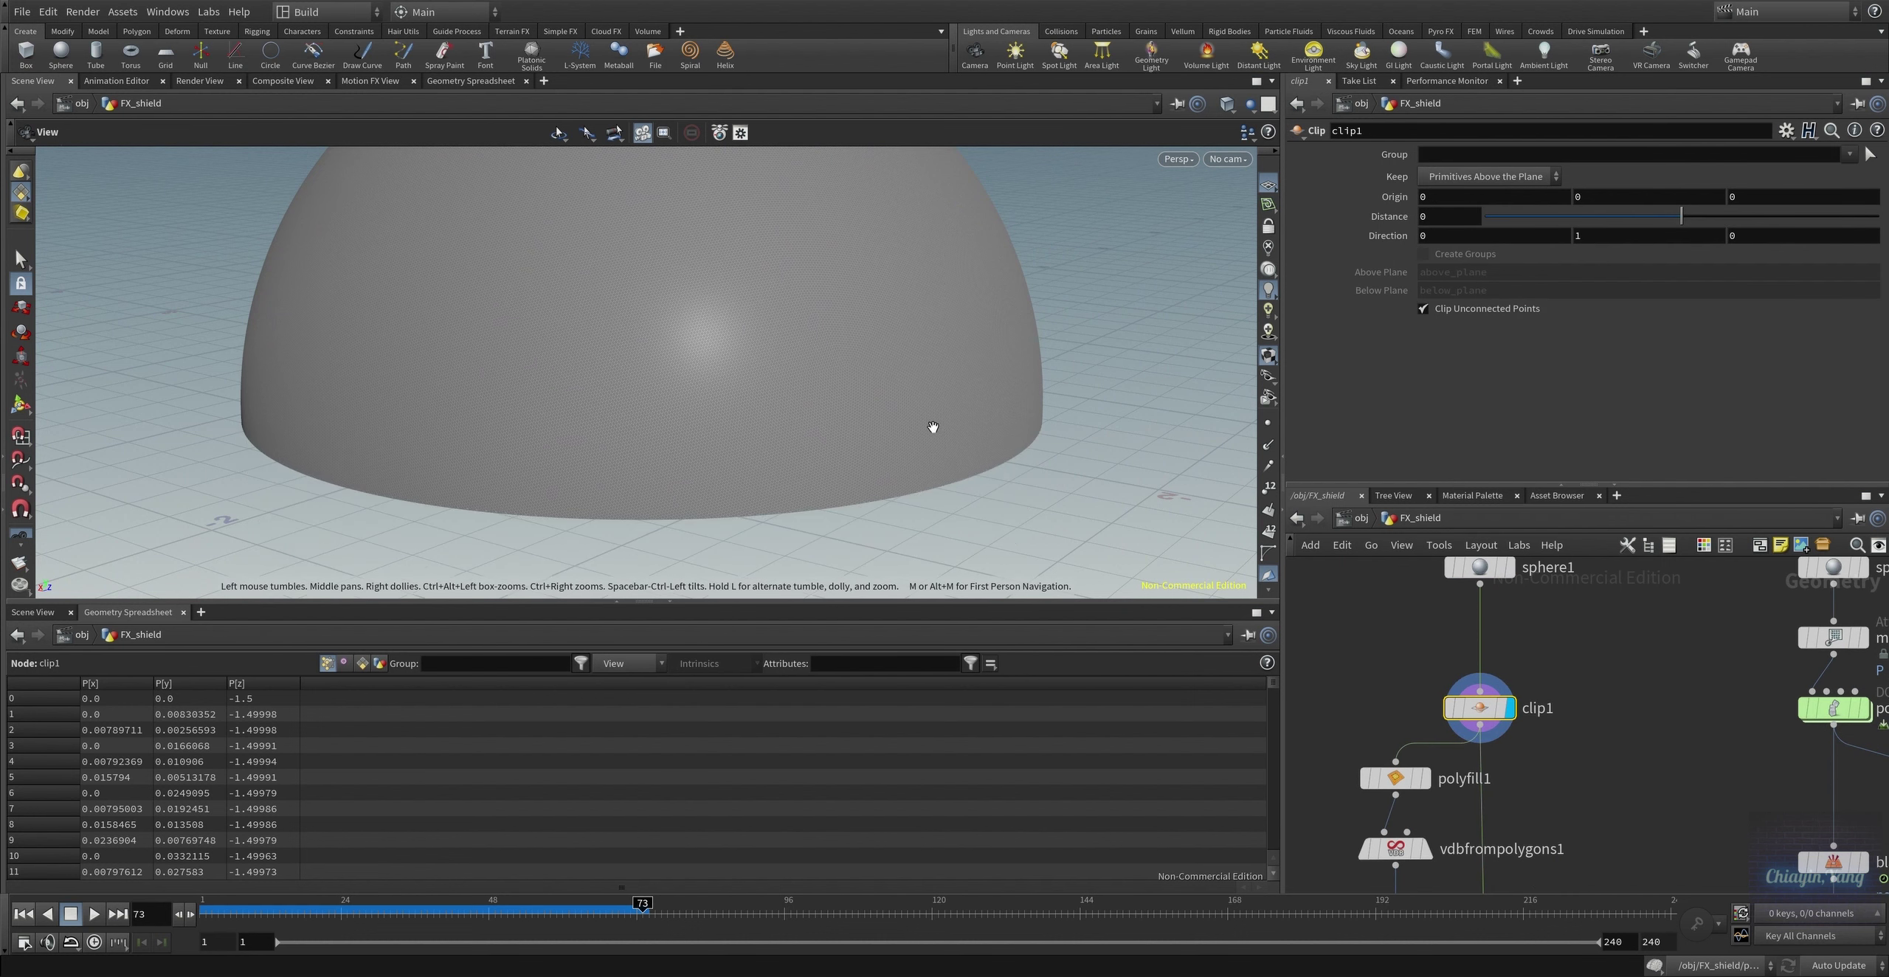
middle_click_drag(825, 465, 881, 528)
scroll(1559, 749, "down", 3)
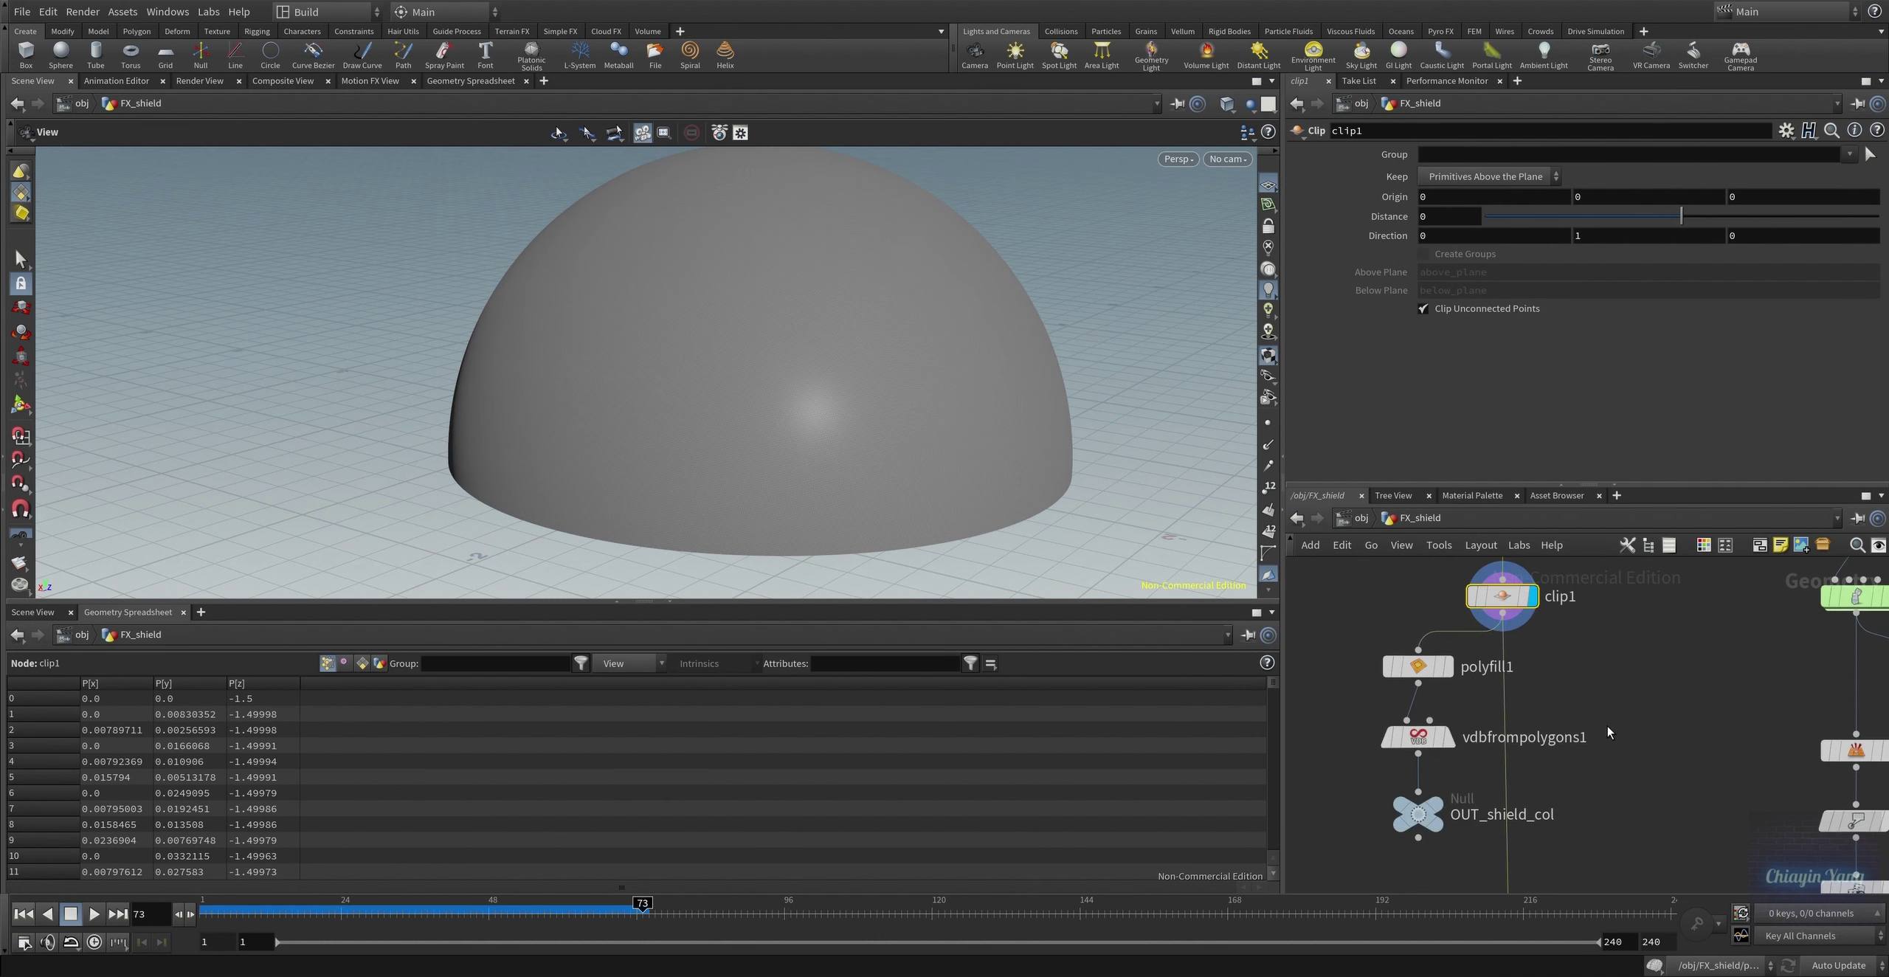
left_click(1470, 688)
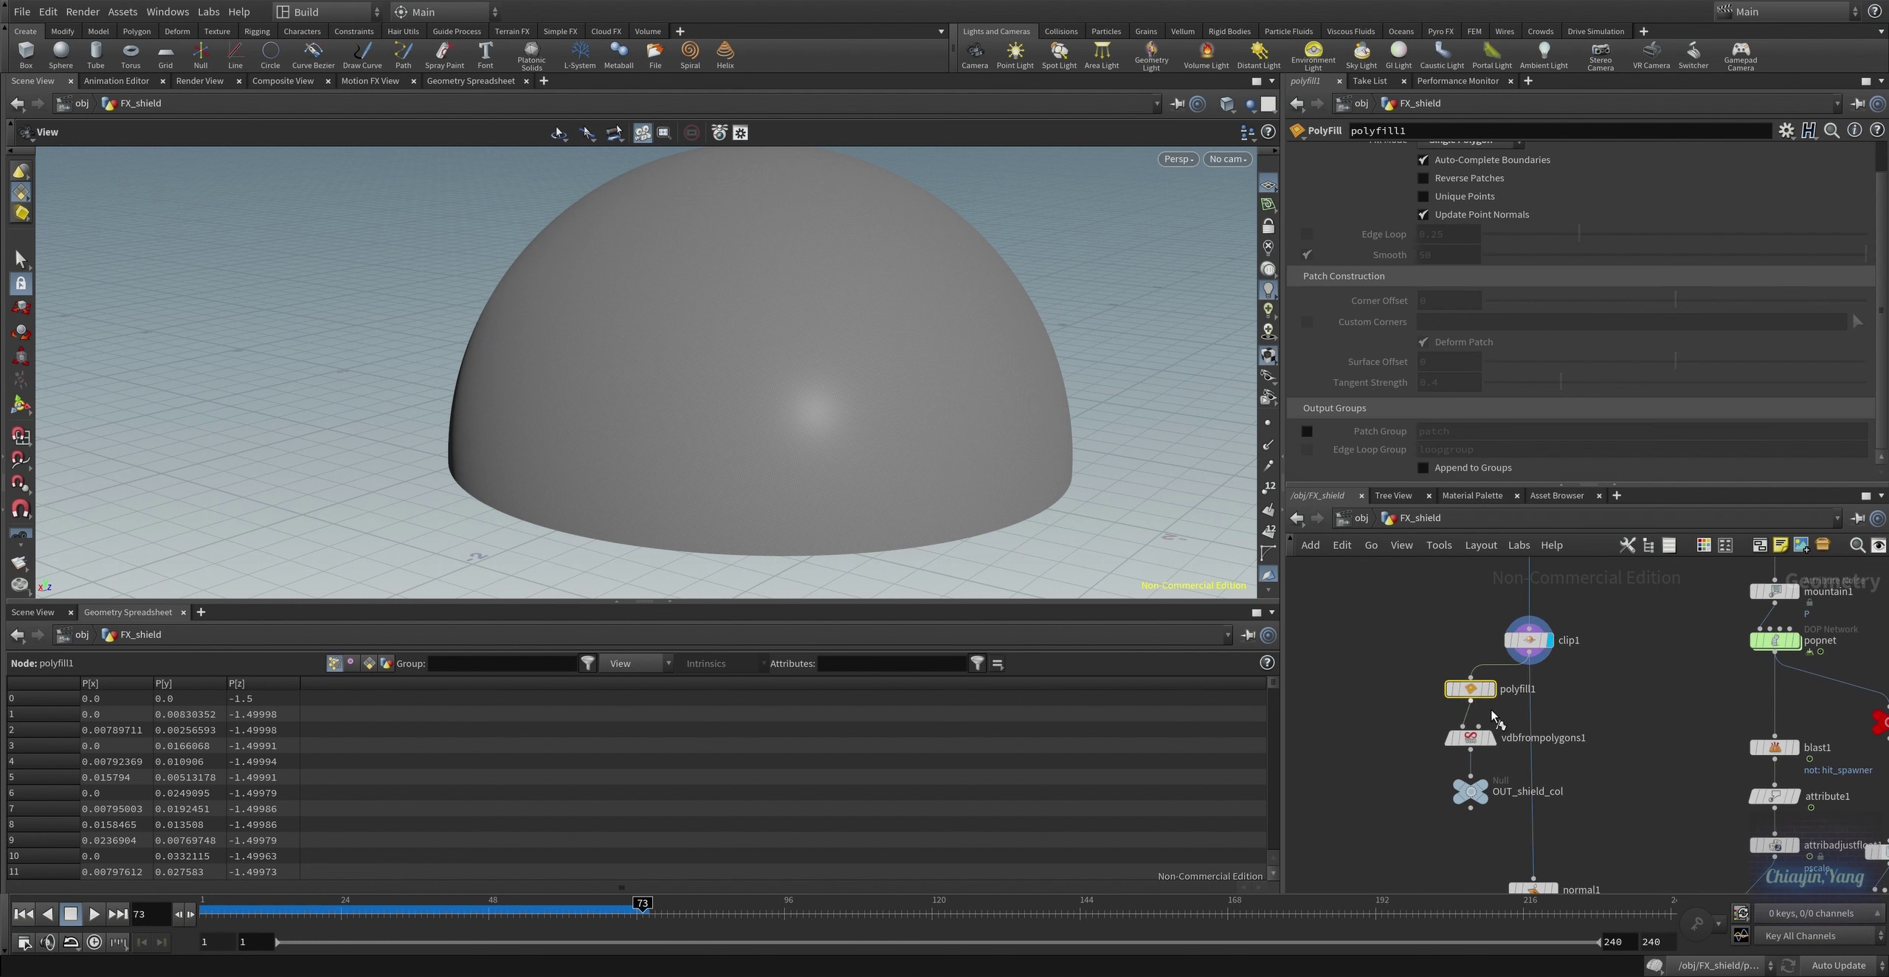
mouse_move(962, 422)
left_mouse_down()
mouse_move(972, 312)
mouse_move(1307, 592)
left_mouse_up()
left_click(1482, 692)
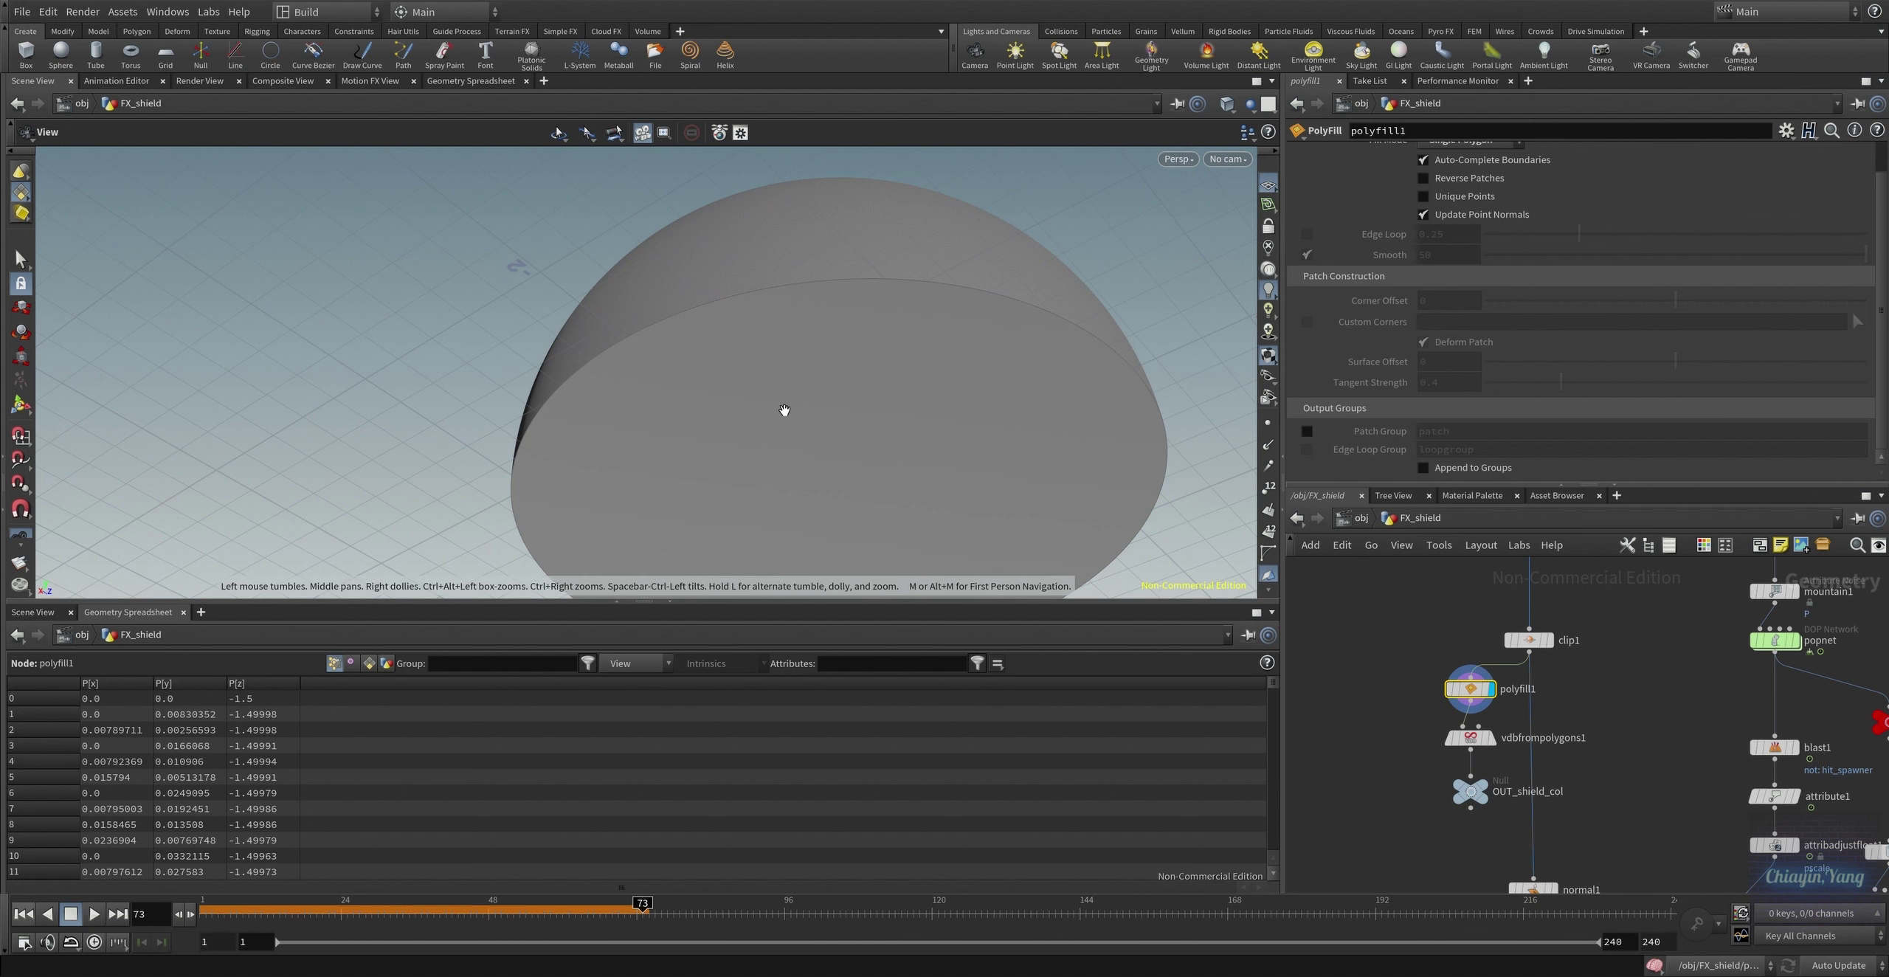
Display the vdbfrompolygons1 VDB surface and the OUT_shield_col output
left_click(1489, 738)
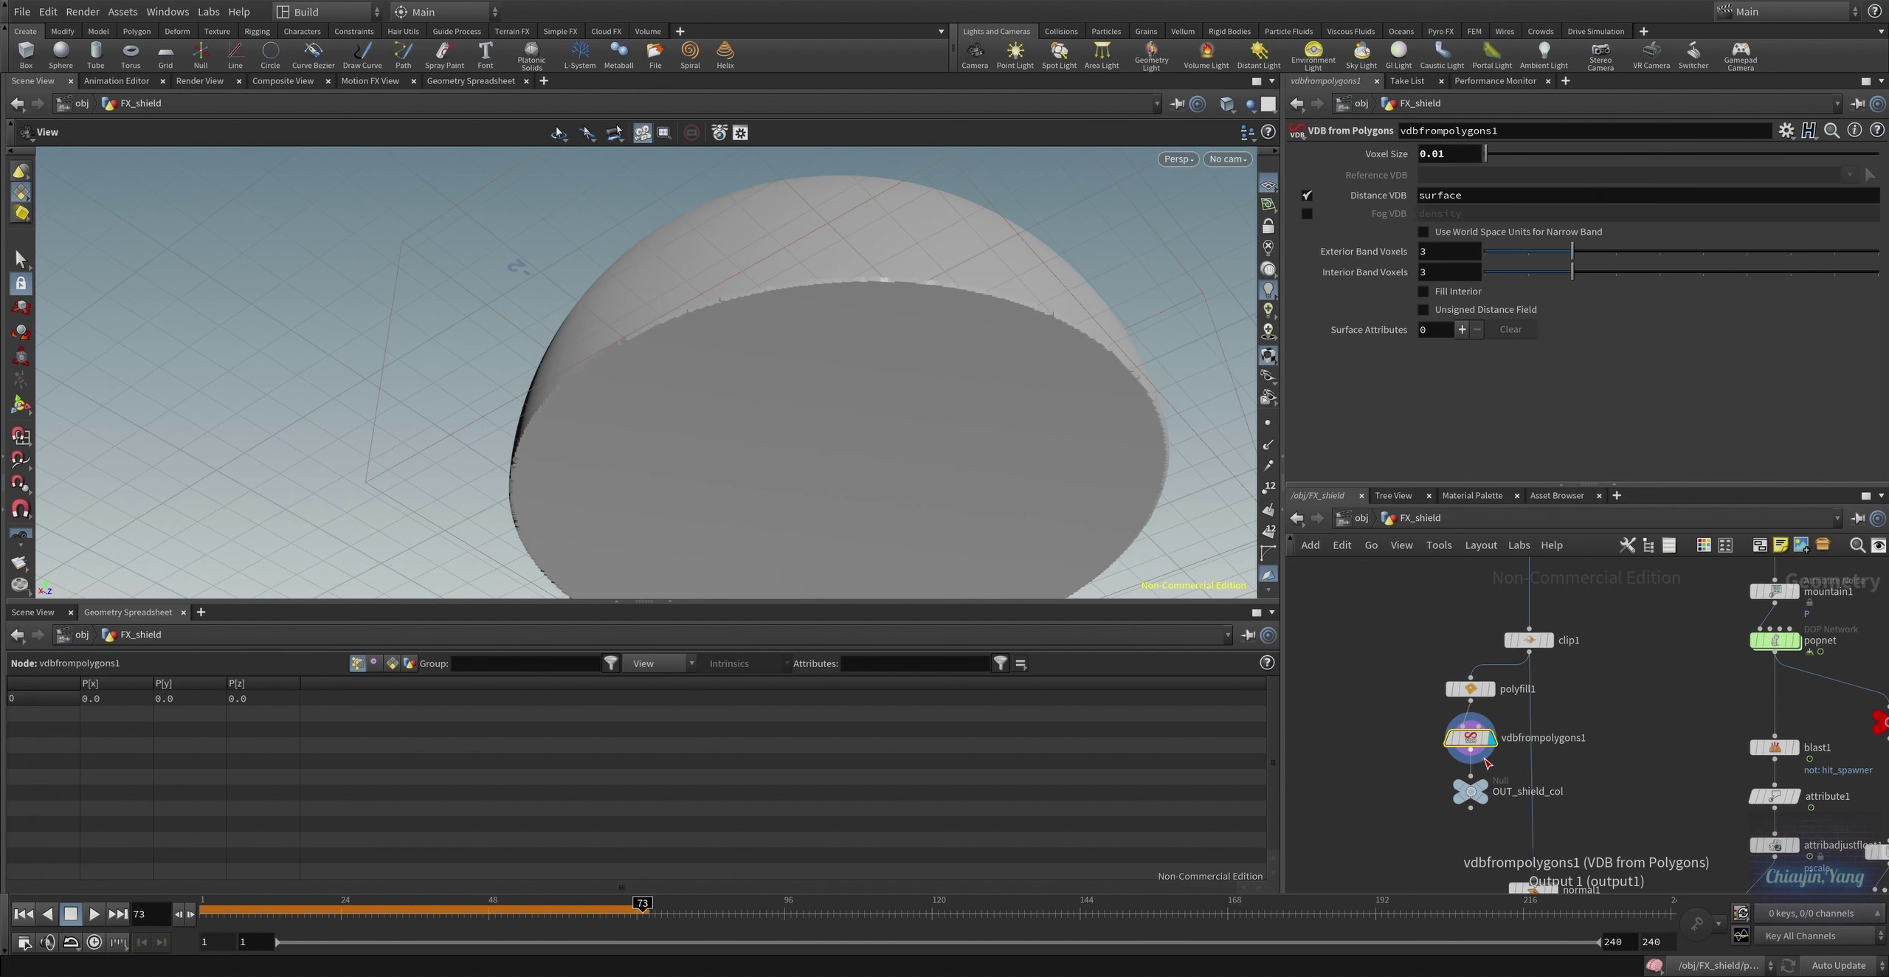
middle_click_drag(1660, 765, 1673, 677)
left_click(1483, 705)
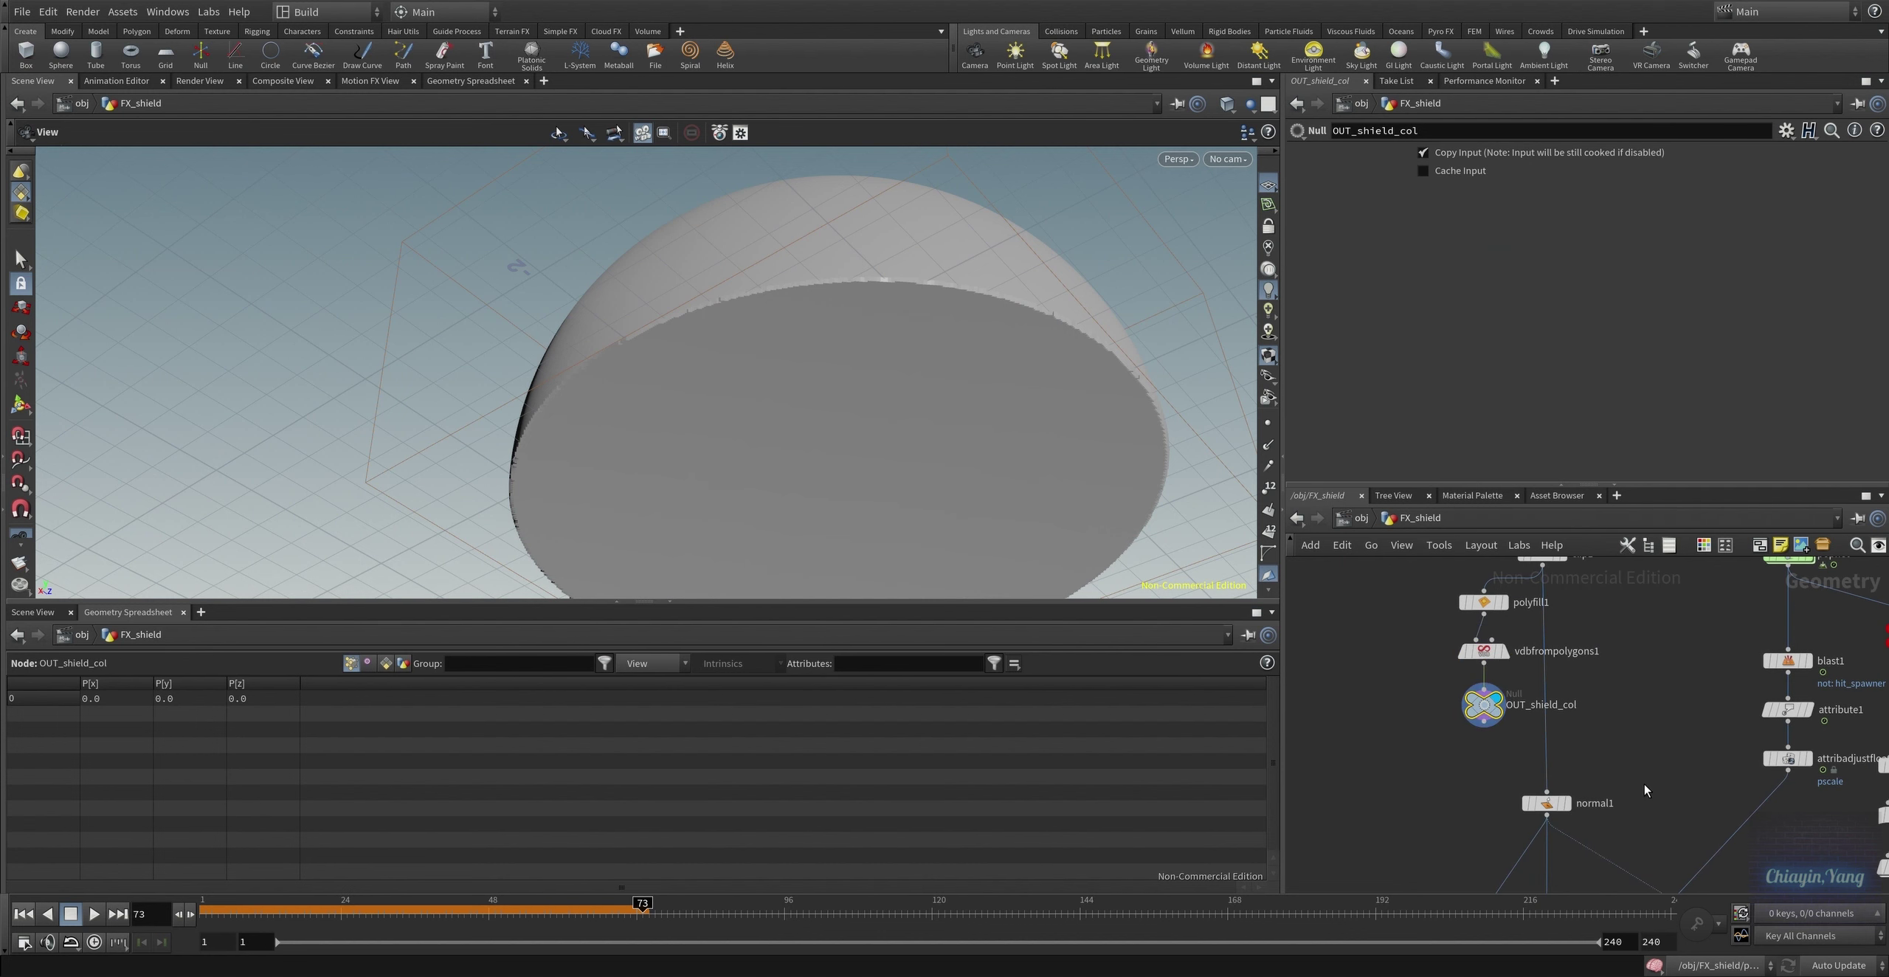
scroll(1645, 790, "up", 2)
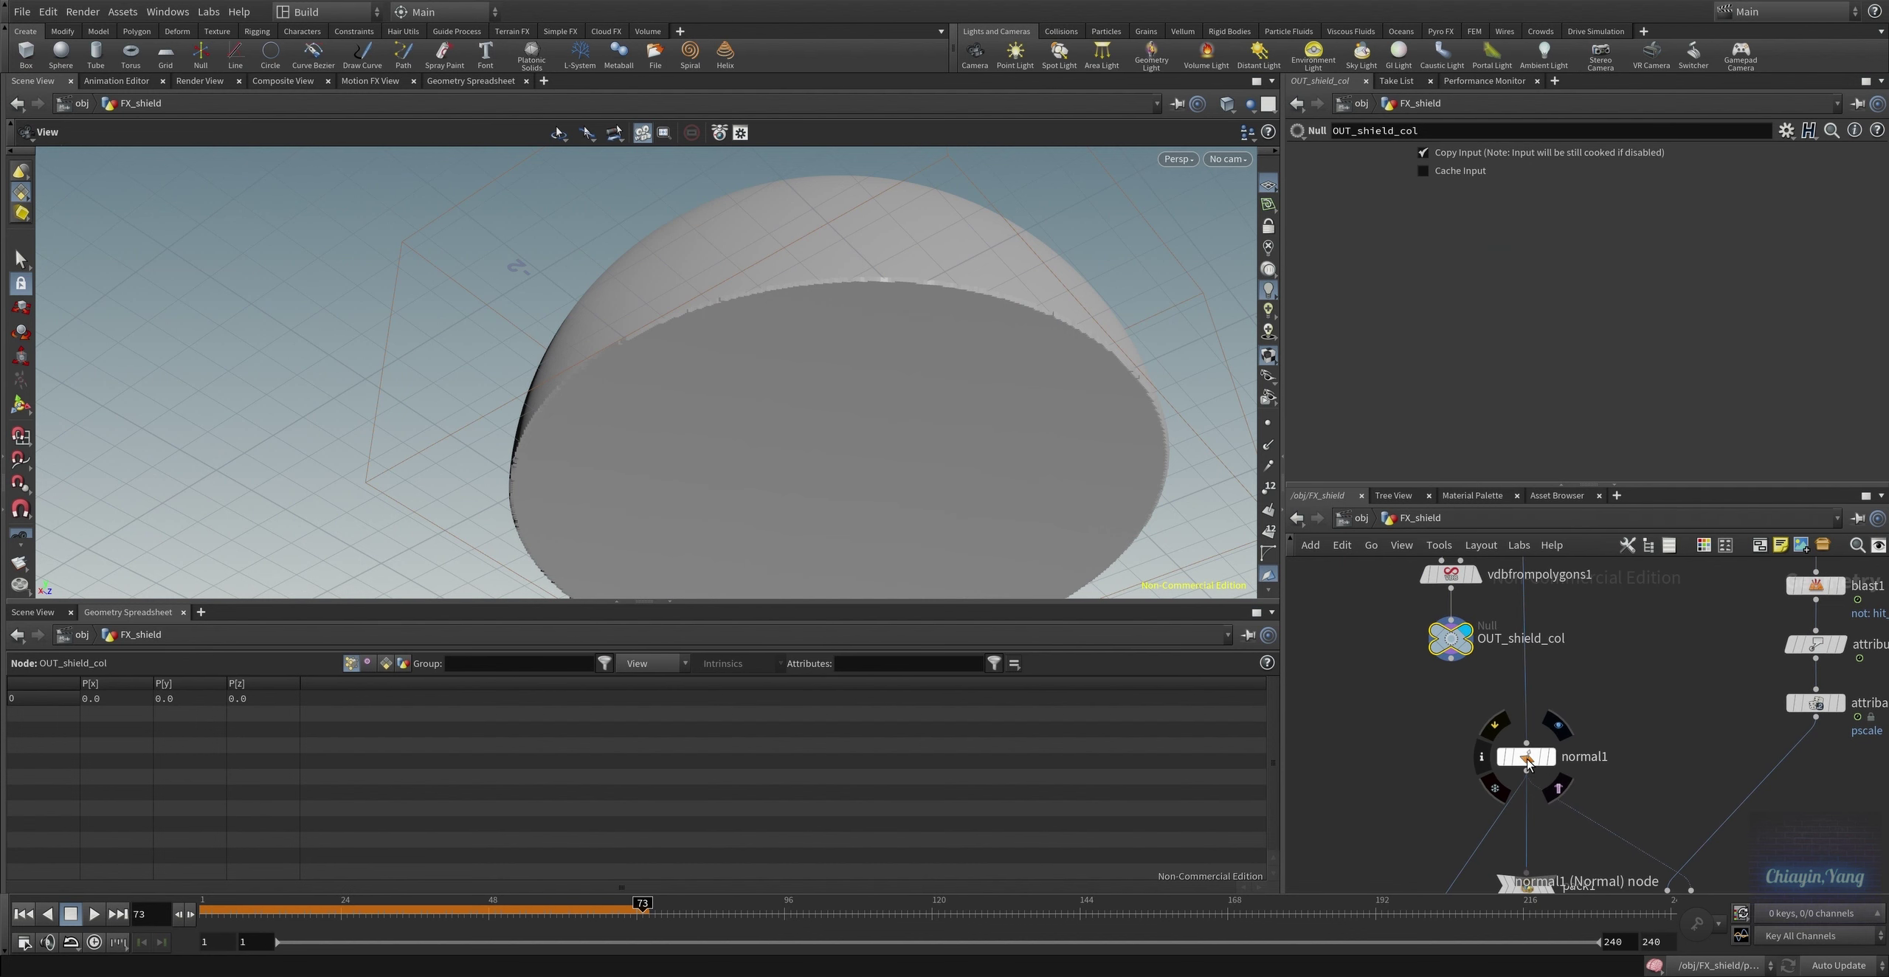
Show normal1's output on the dome with point normals toggled on and off
left_click(1528, 760)
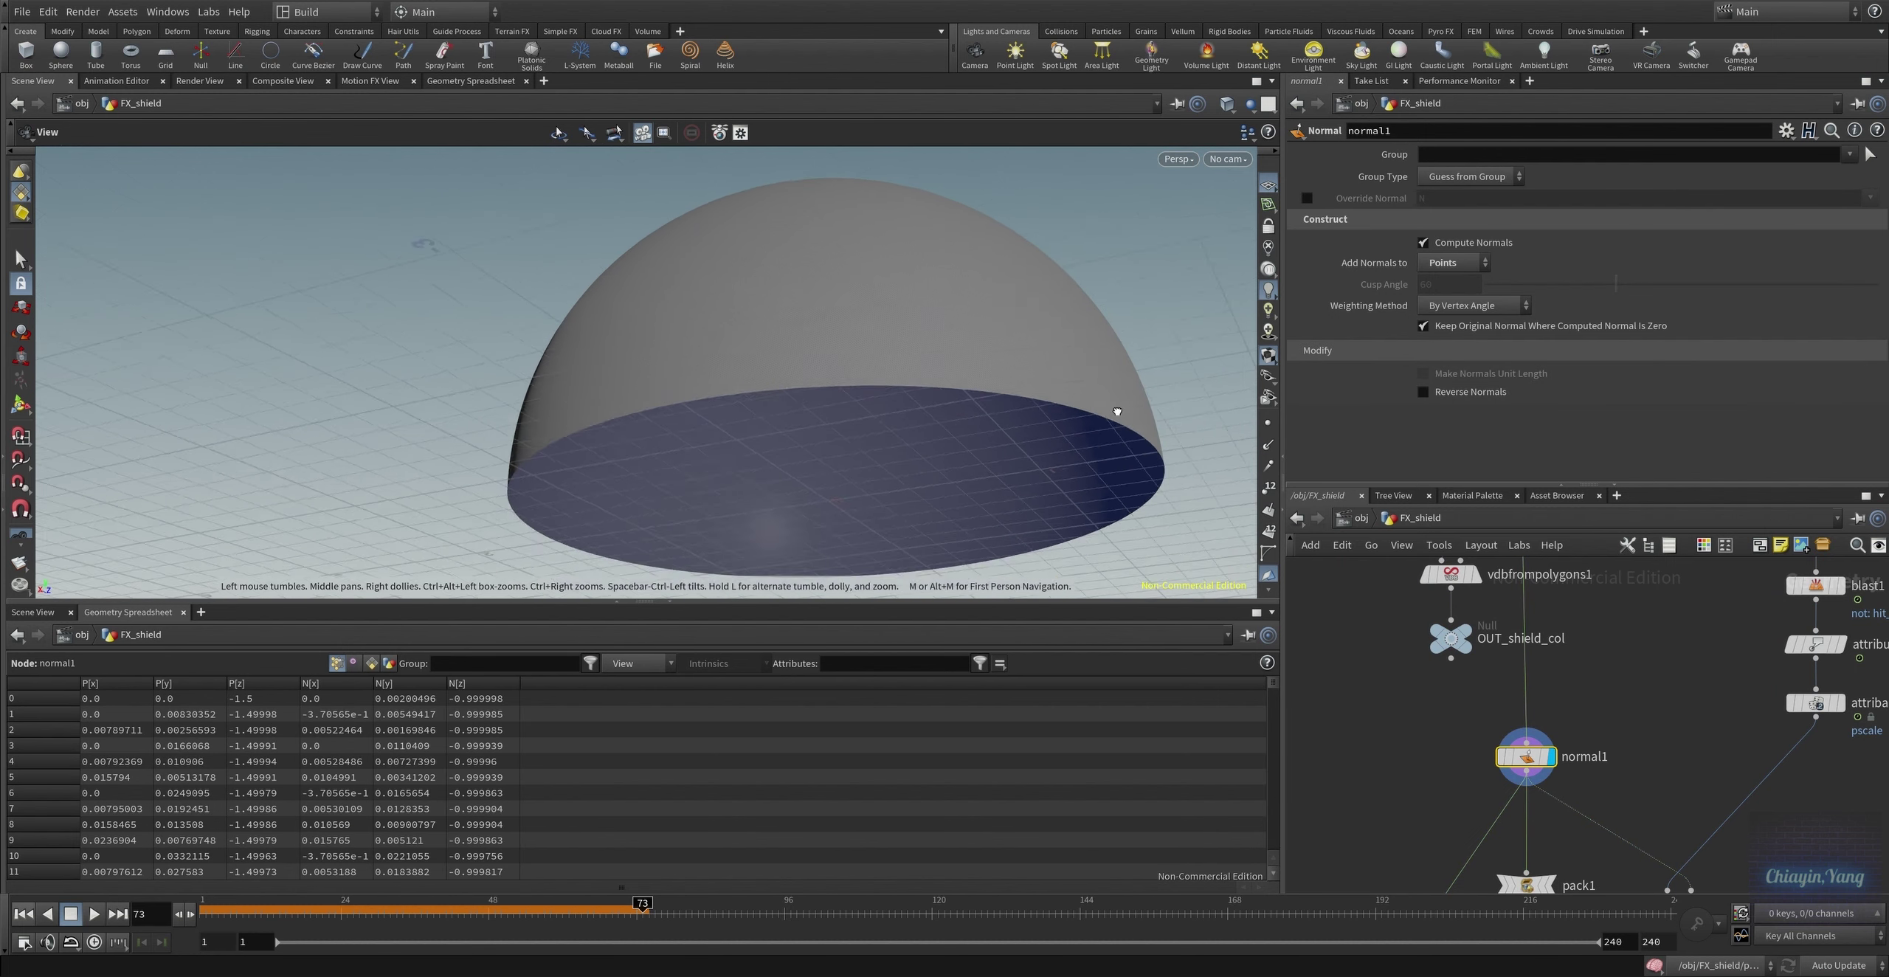
left_click_drag(1117, 411, 1130, 373)
left_click(1268, 445)
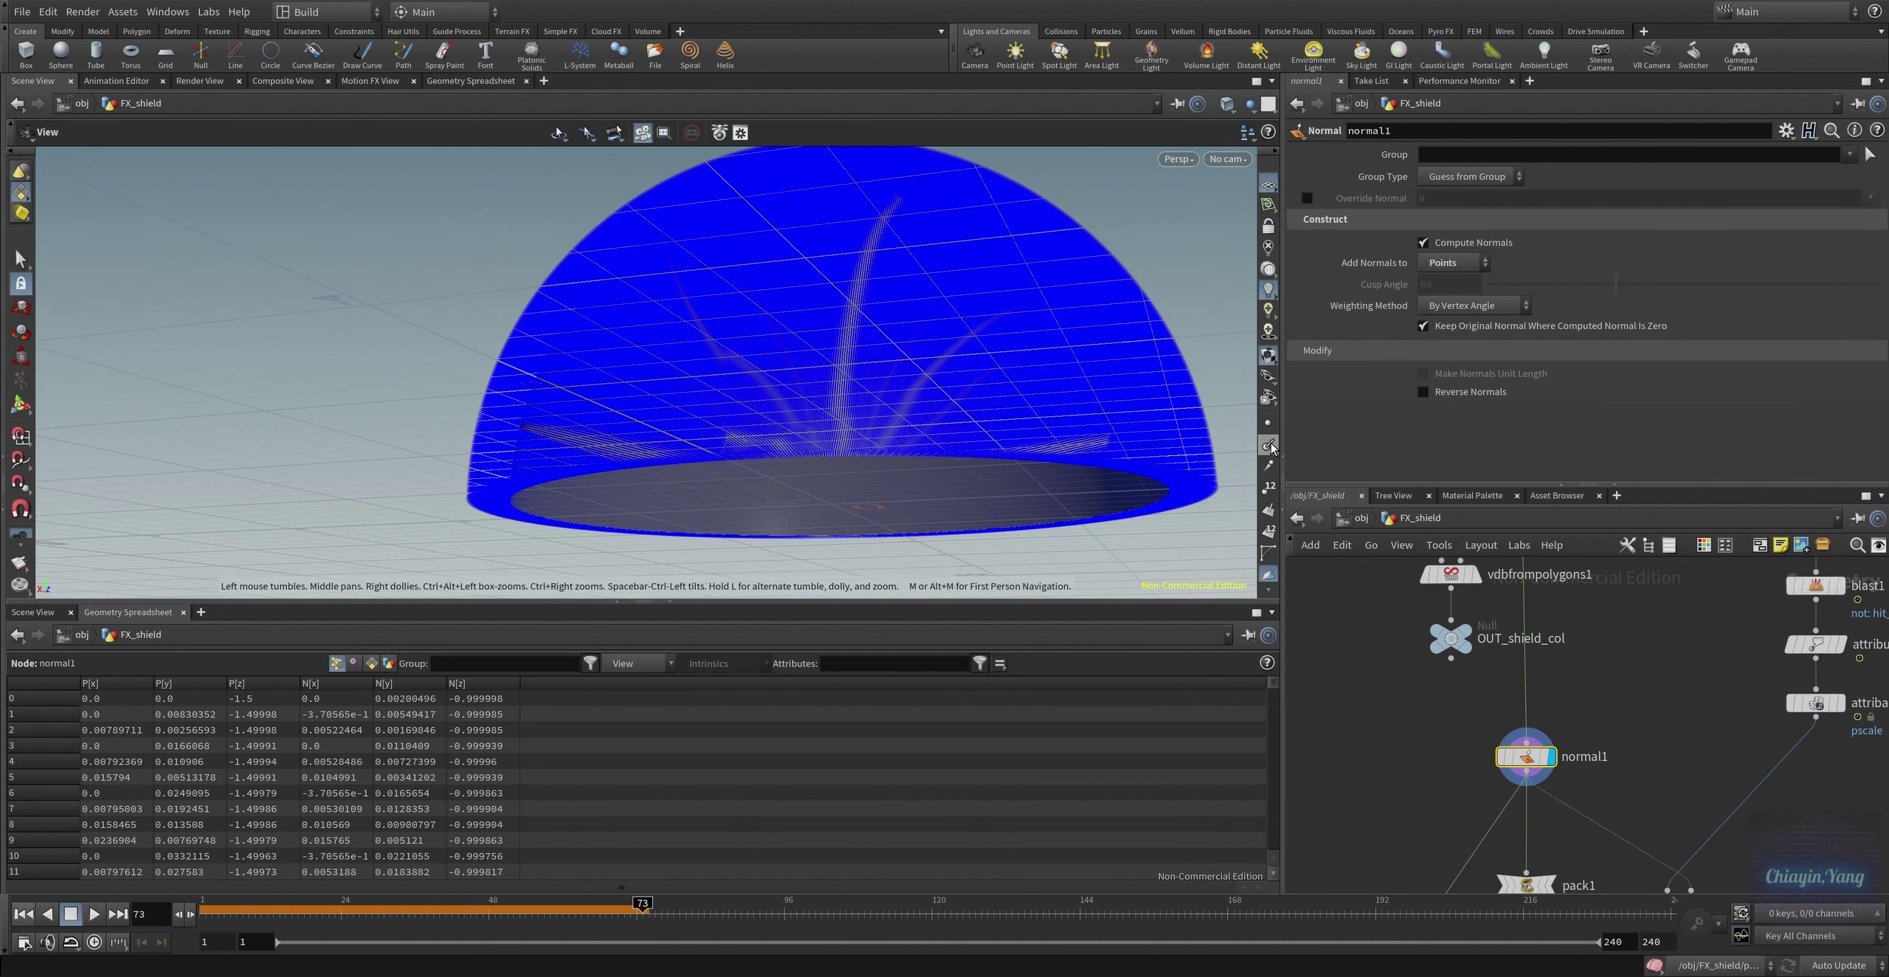
left_click(1269, 446)
Display the packed dome from pack1 and the final OUT_shield output
middle_click_drag(1543, 793, 1530, 612)
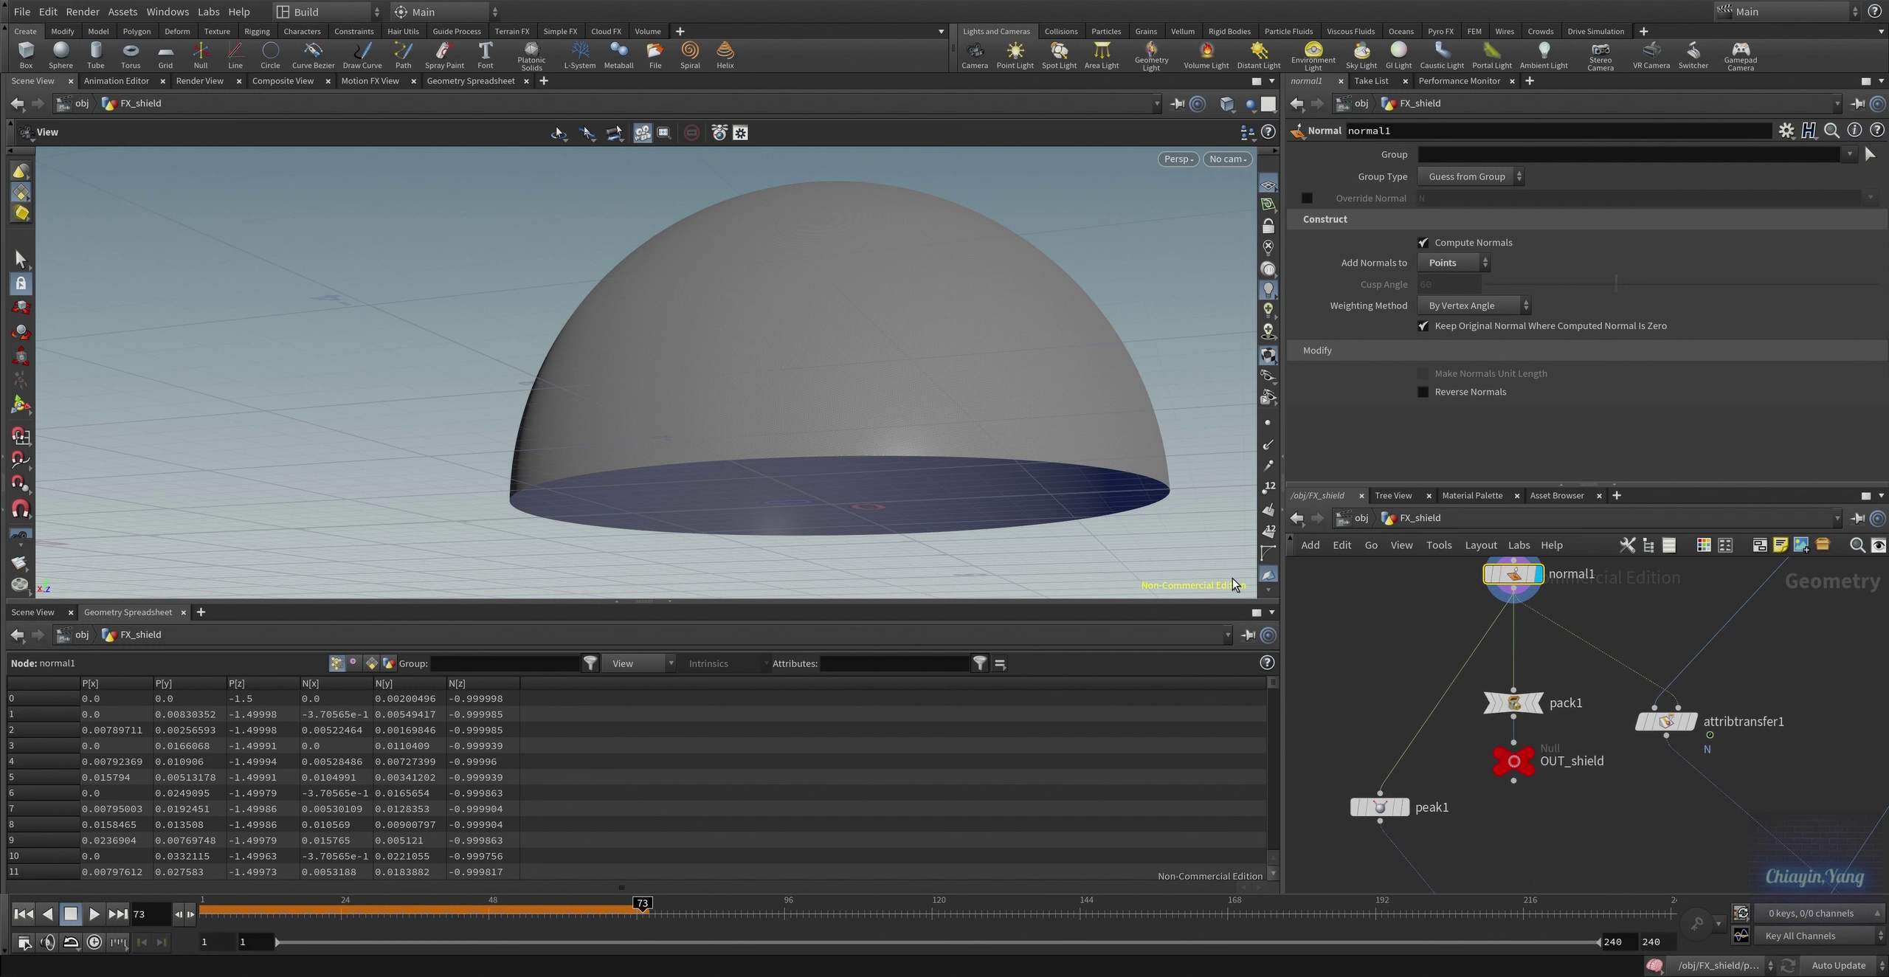
left_click(1522, 710)
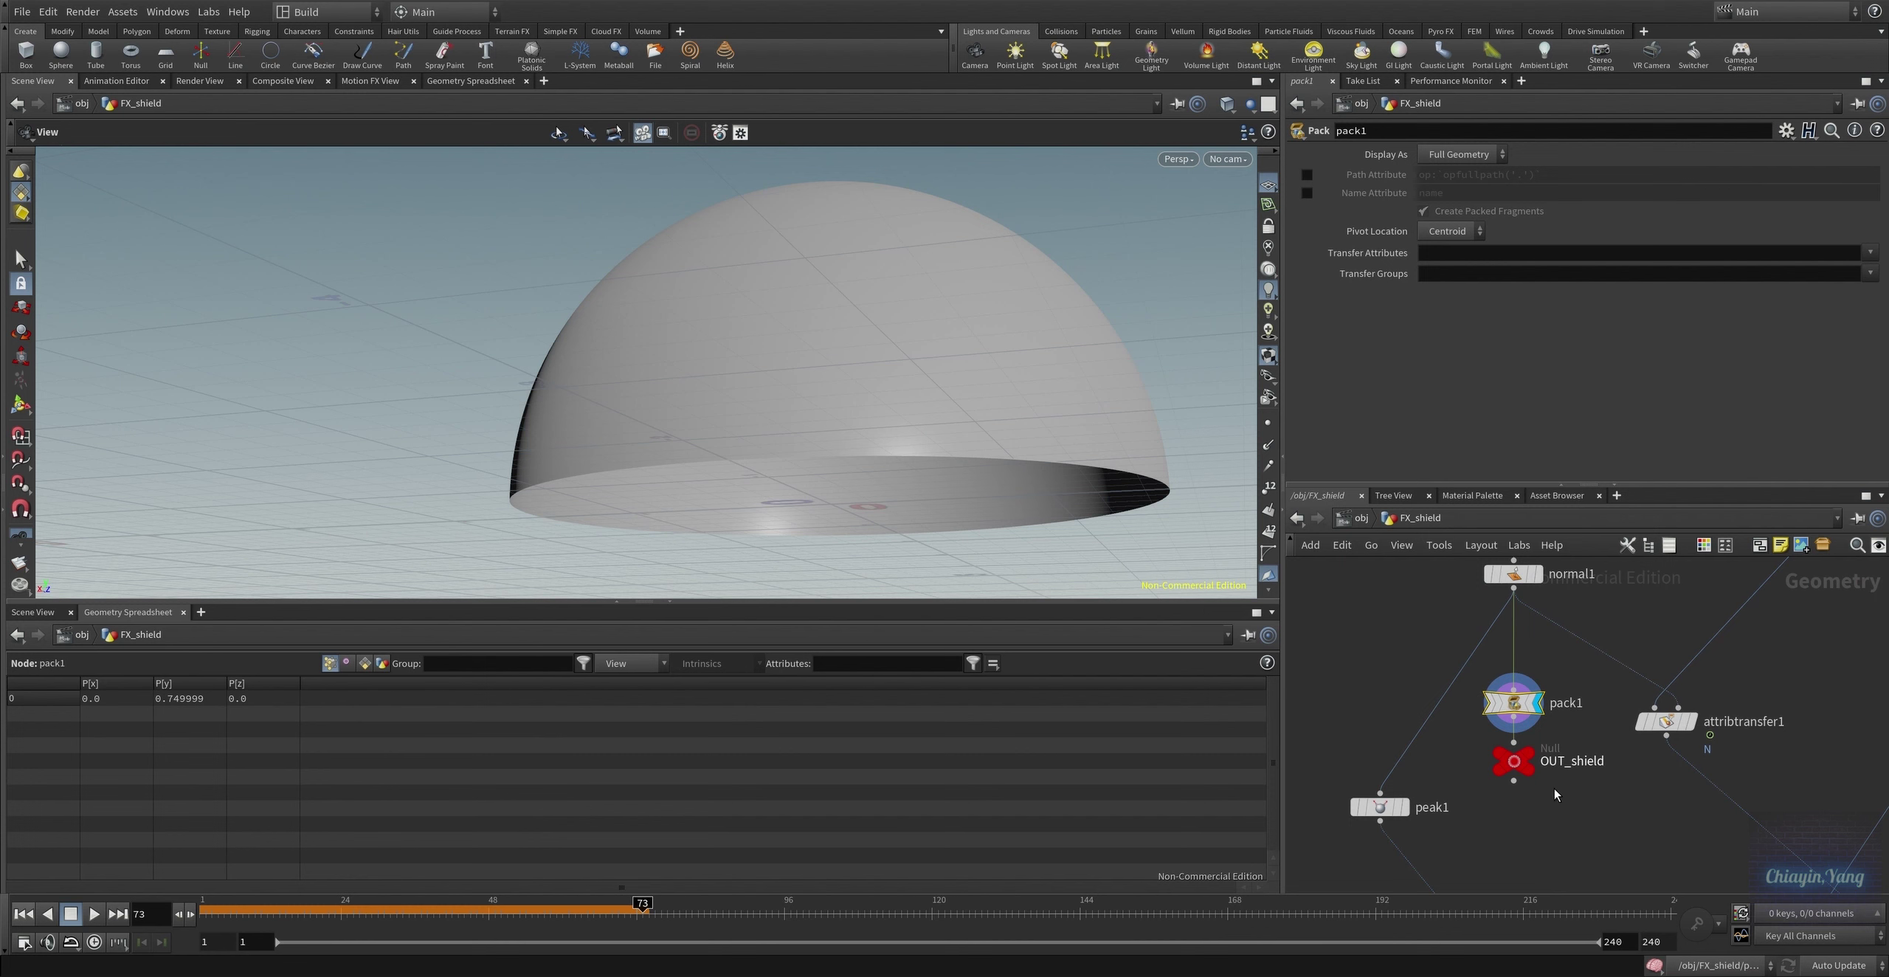
left_click(1515, 761)
scroll(1517, 827, "down", 3)
scroll(1528, 812, "down", 3)
scroll(1539, 793, "down", 2)
scroll(1550, 778, "down", 1)
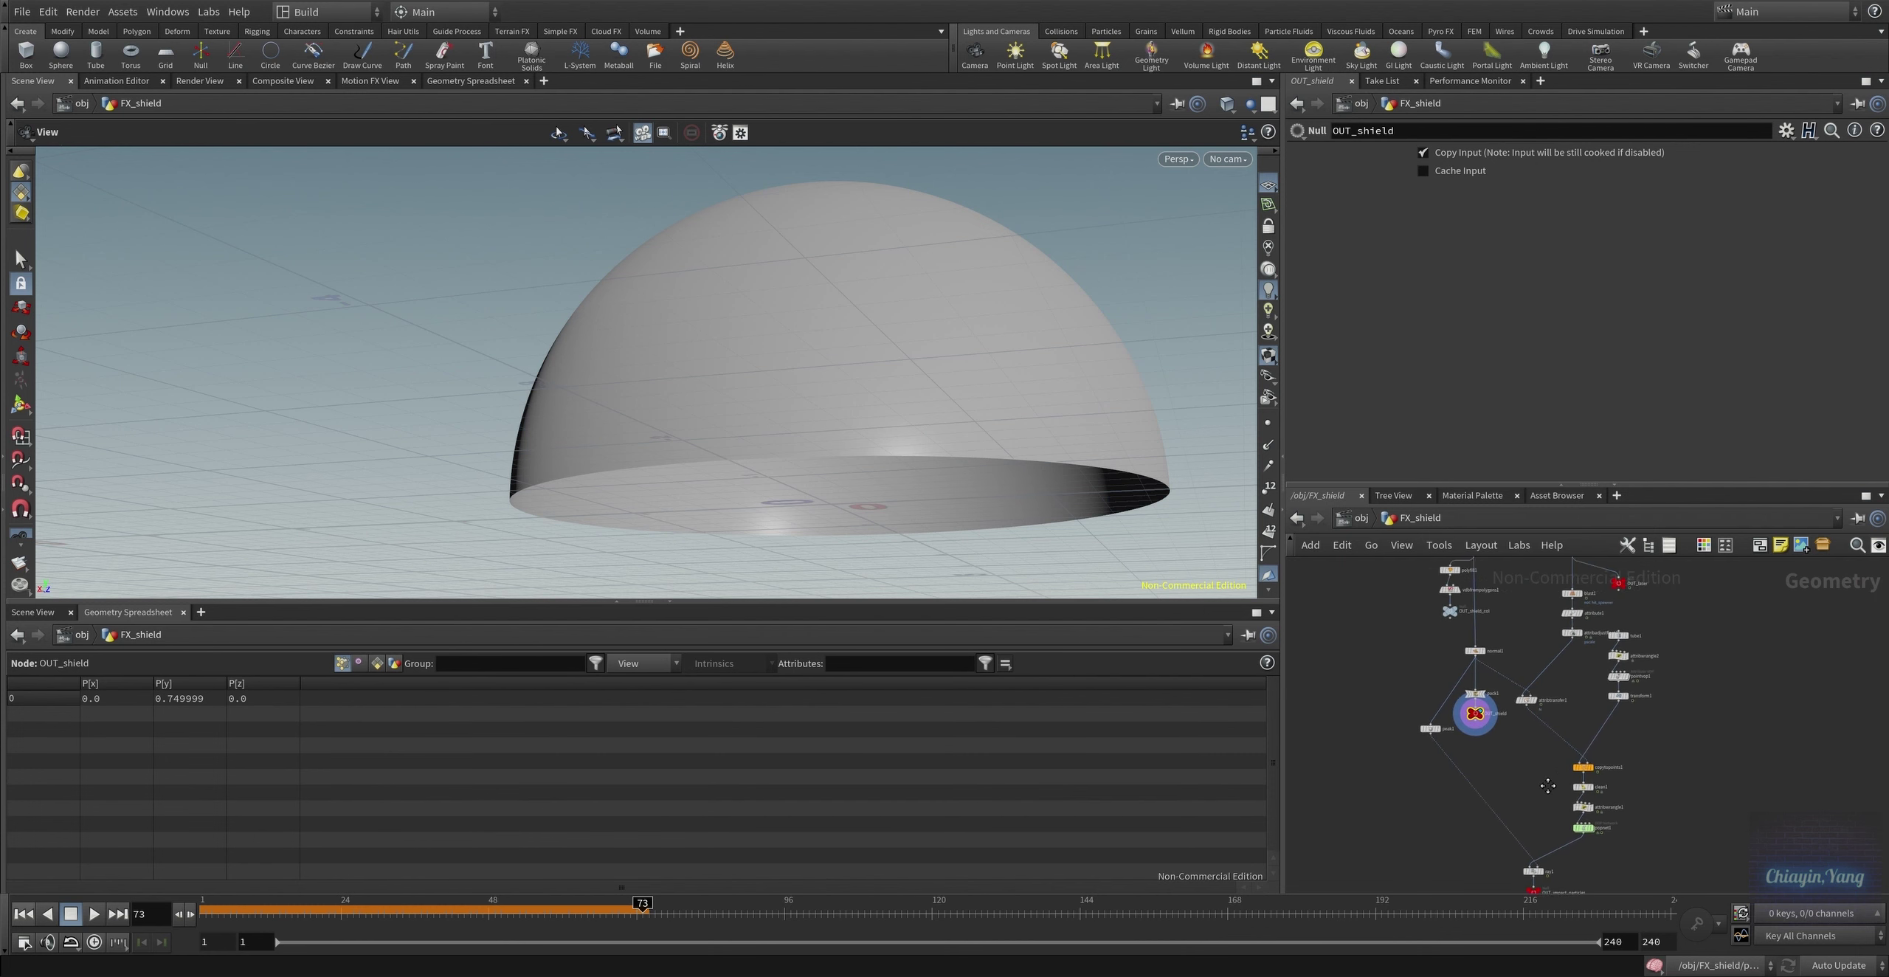
Display sphere2, framed, and then its mountain1 noise-deformed version
middle_click_drag(1550, 779, 1491, 878)
scroll(1553, 682, "up", 3)
scroll(1554, 682, "up", 2)
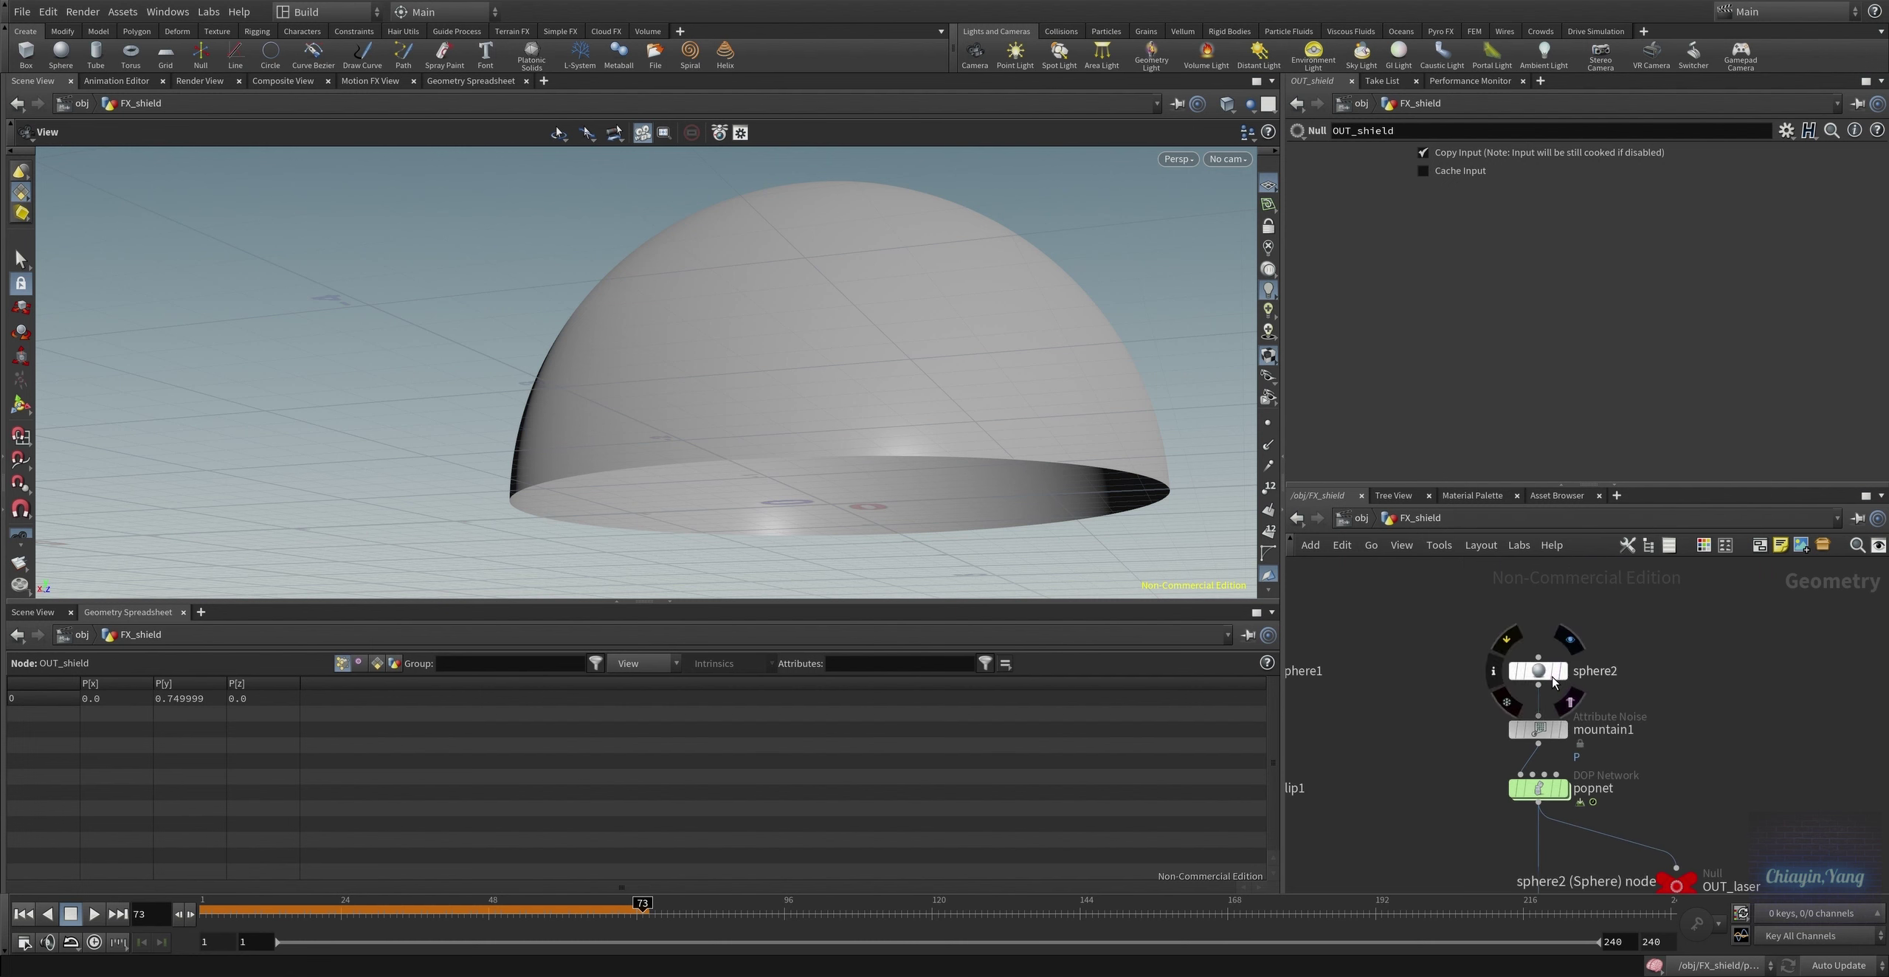
left_click(1554, 680)
key("g")
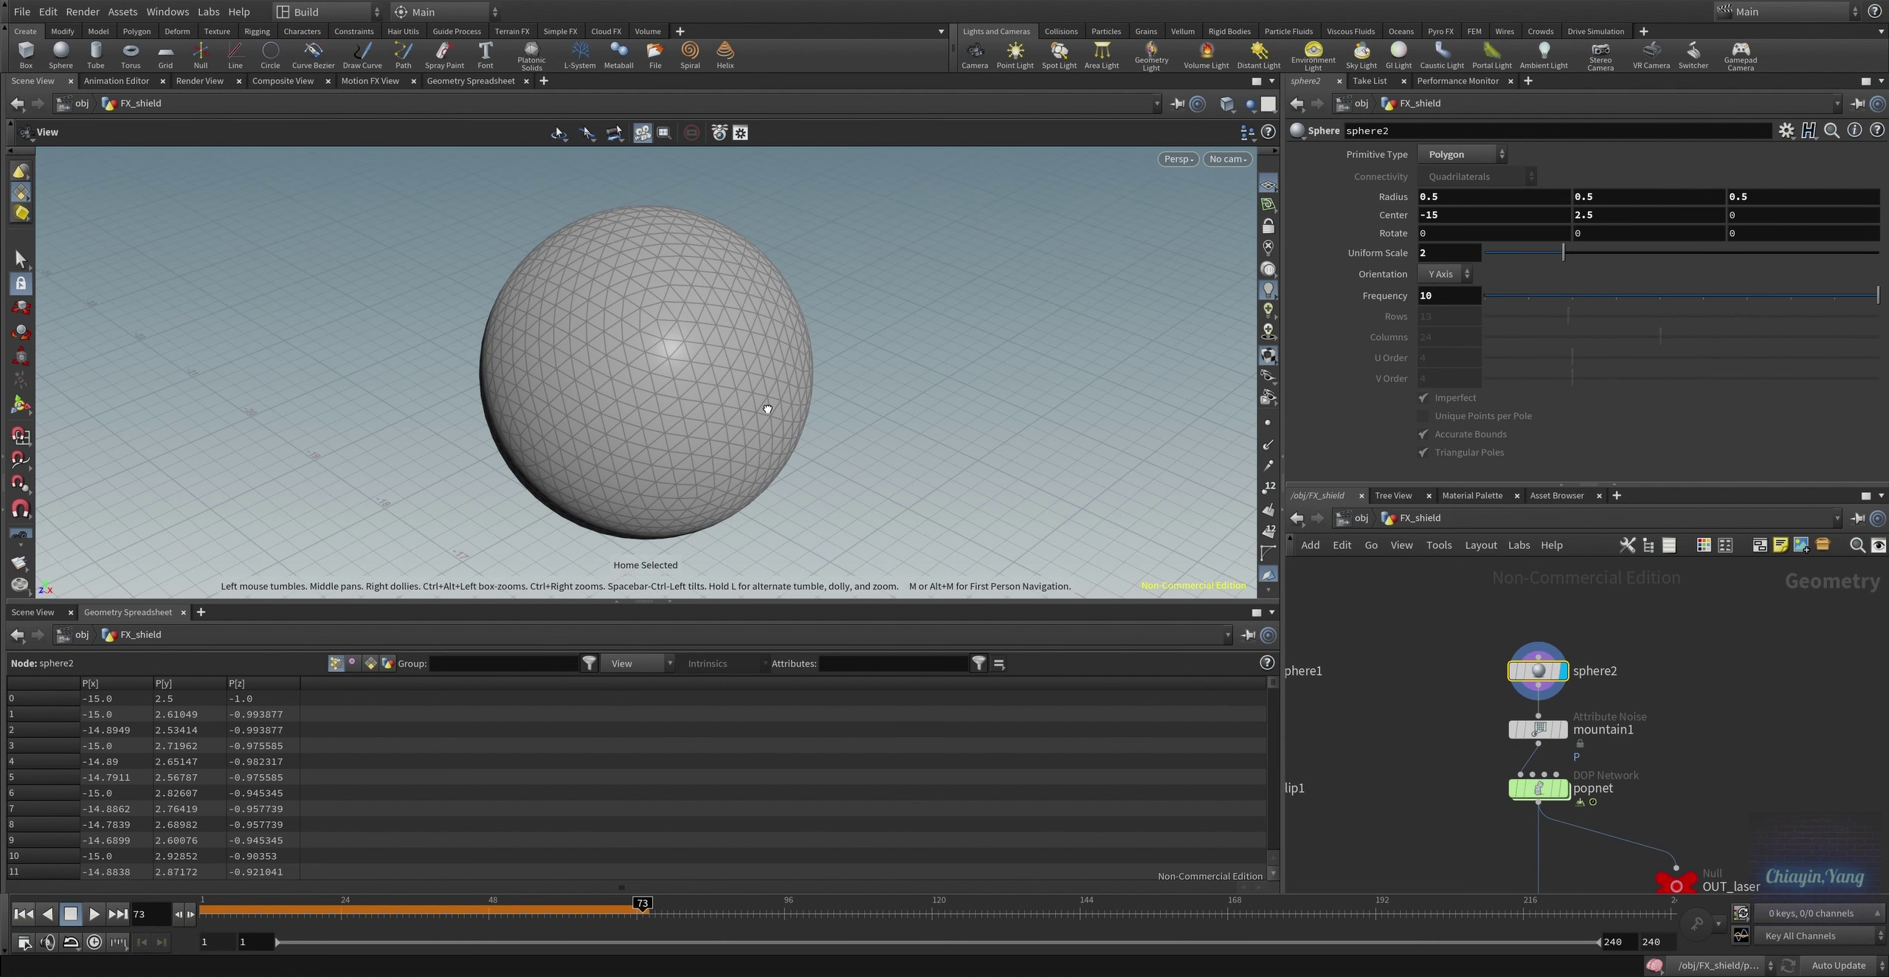
left_click(1550, 731)
left_click(1564, 730)
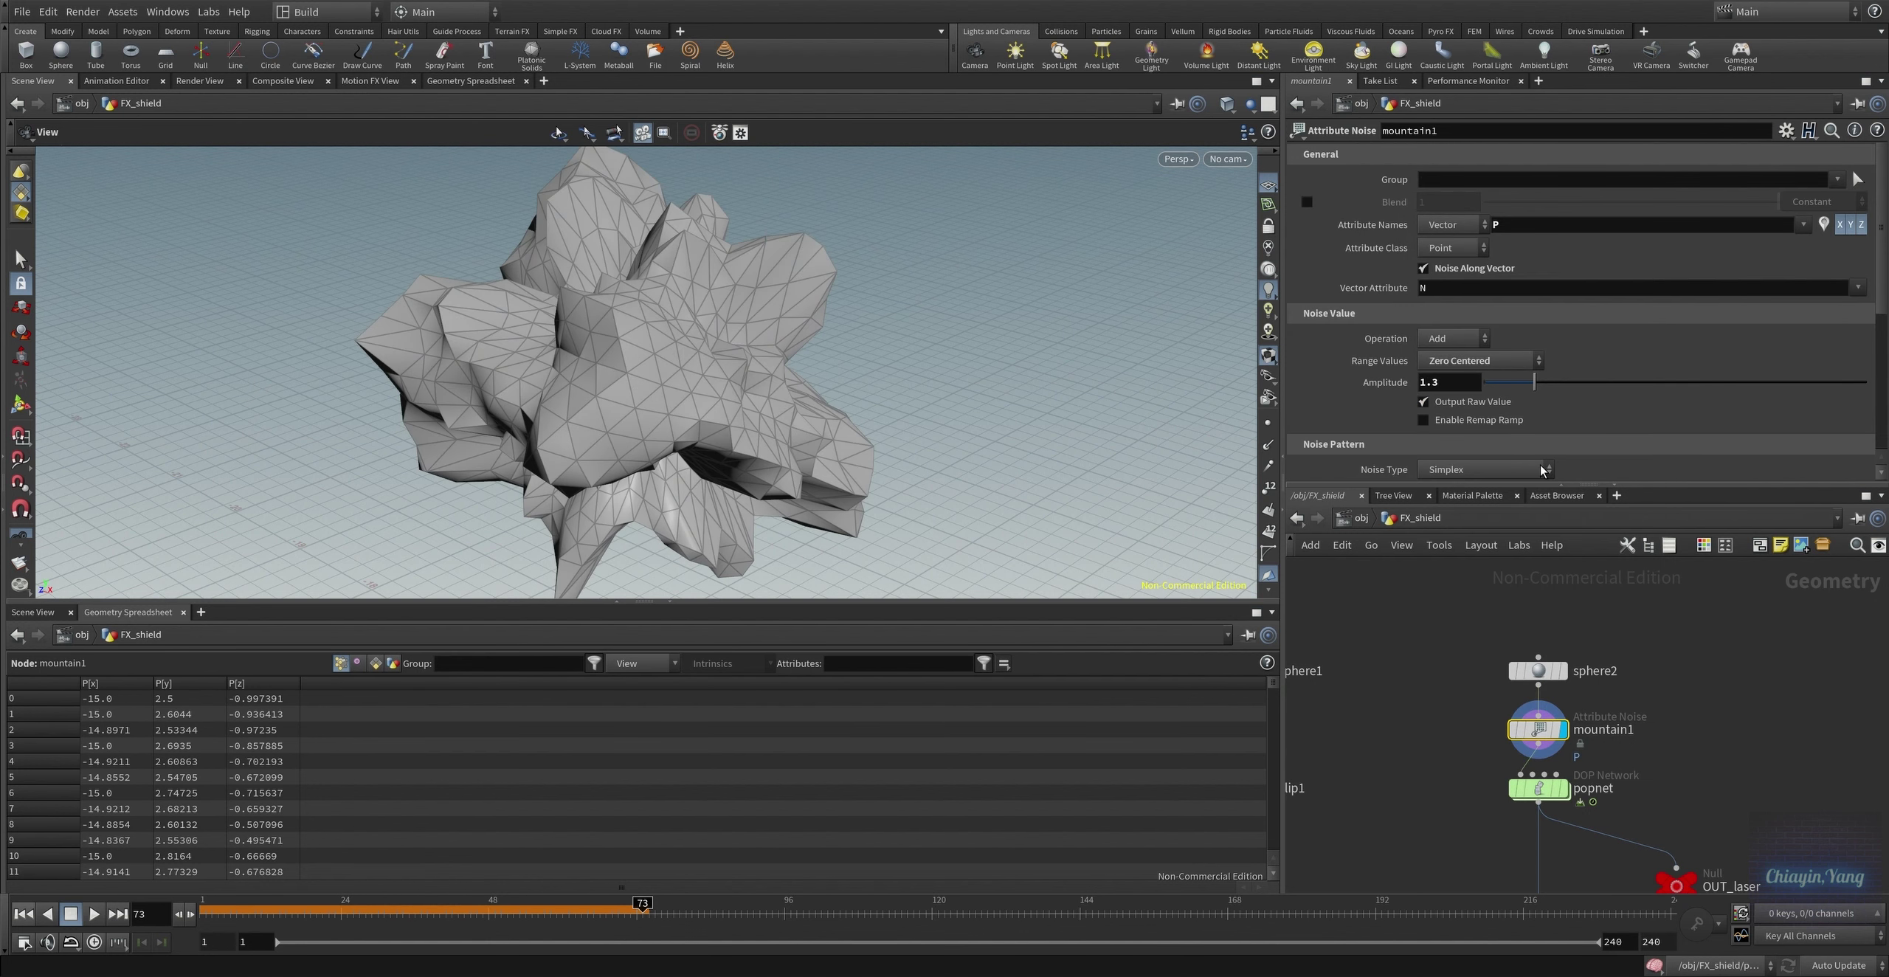
Review mountain1's Attribute Noise parameters, display popnet's output and rewind to frame 1
scroll(1674, 381, "down", 3)
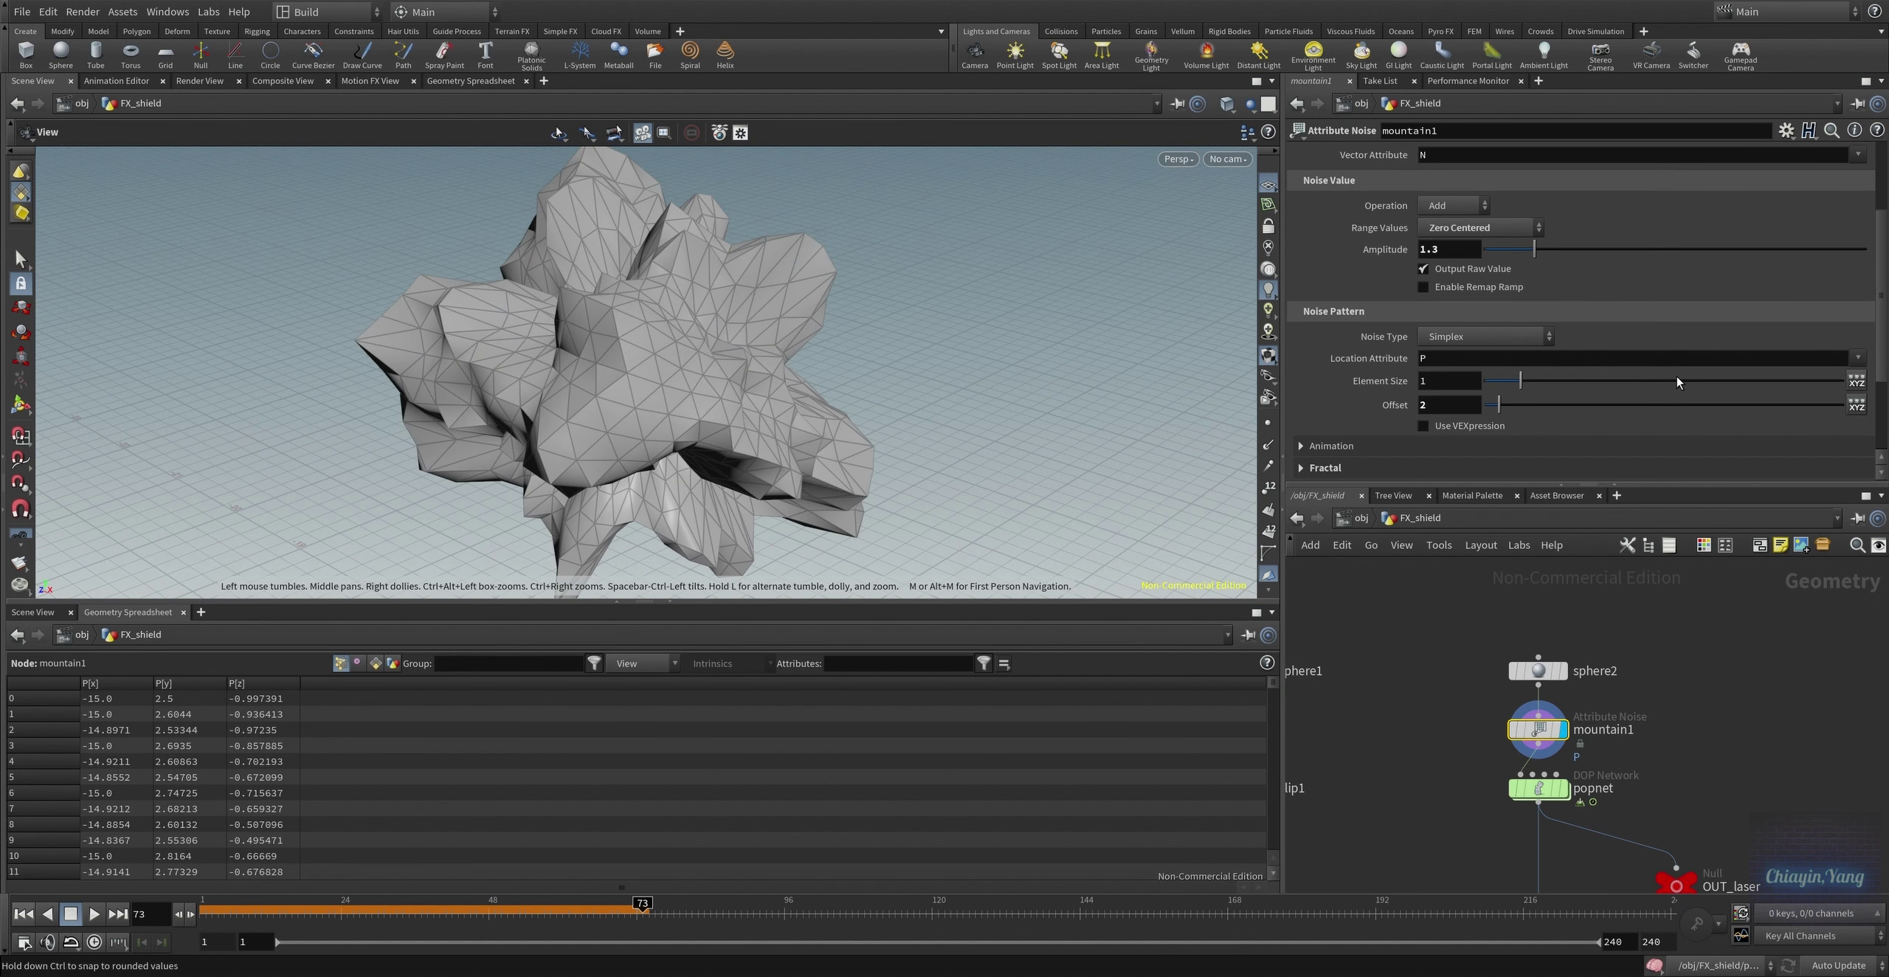
scroll(1677, 381, "down", 1)
scroll(1677, 381, "down", 1)
scroll(1676, 381, "down", 1)
left_click(1539, 789)
left_click(1545, 807)
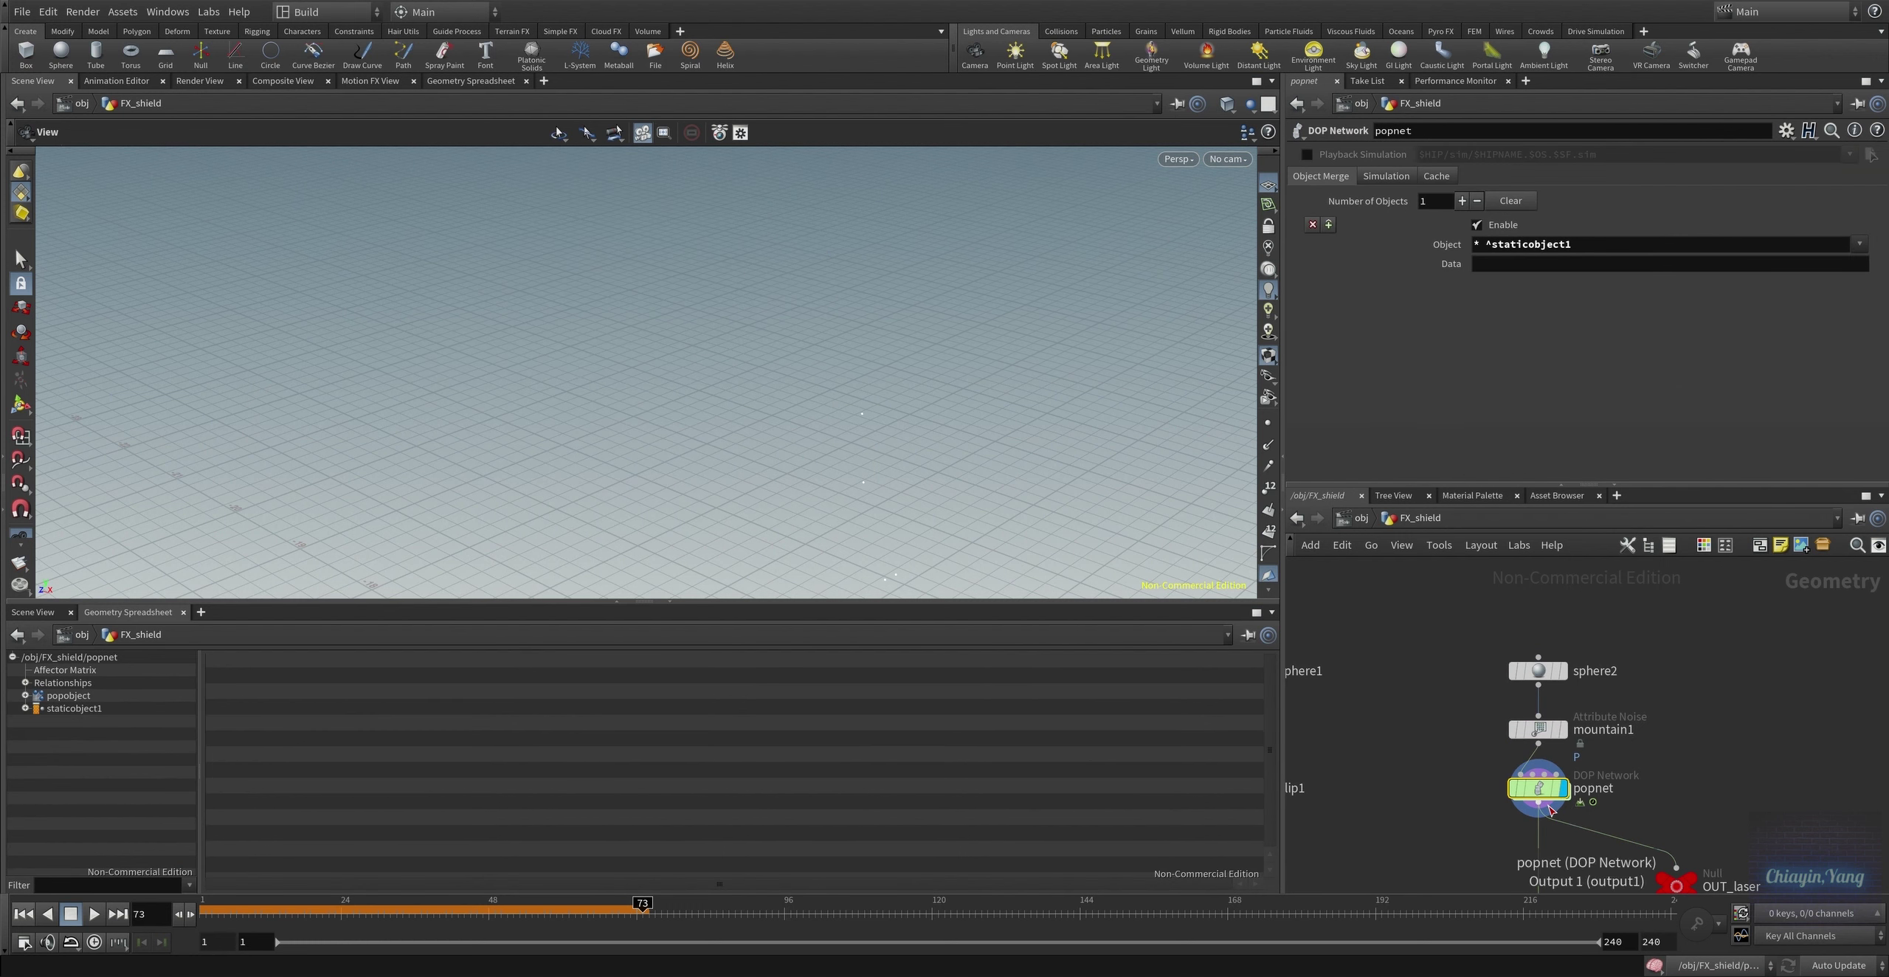
left_click(20, 918)
Inside popnet, review source_first_input's source and birth settings and popattract1's force
double_click(1539, 788)
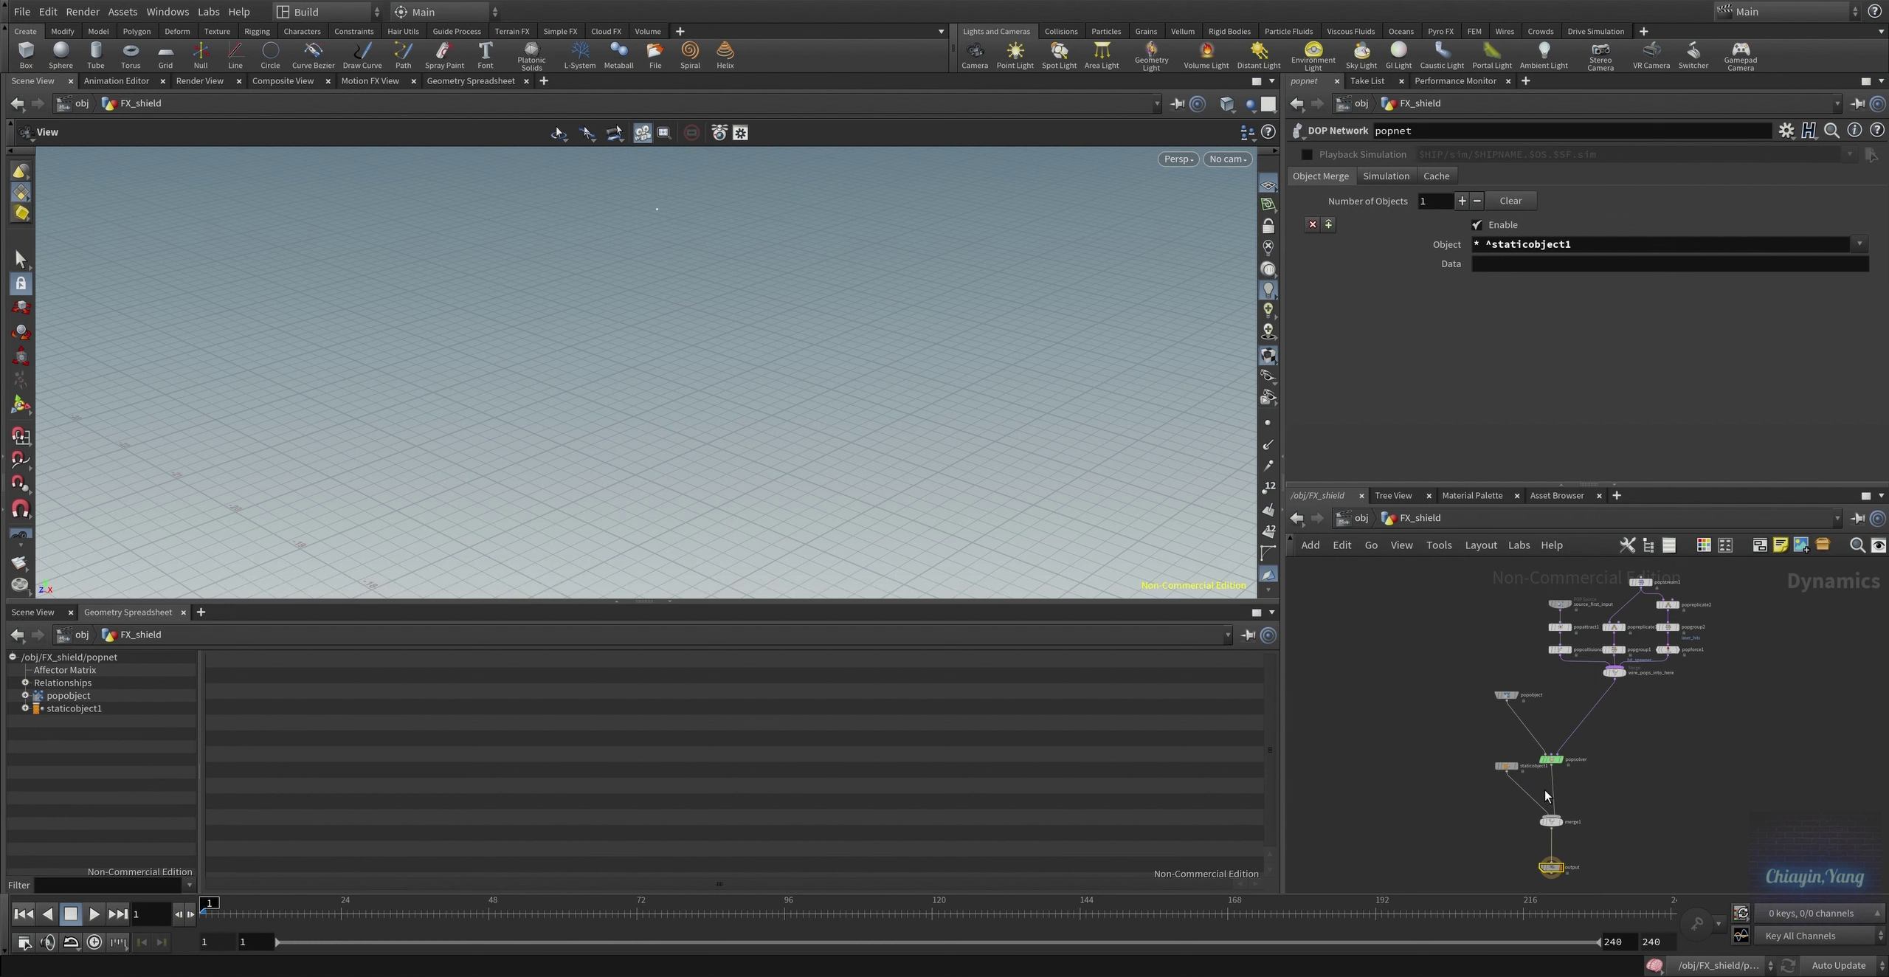
scroll(1481, 772, "up", 5)
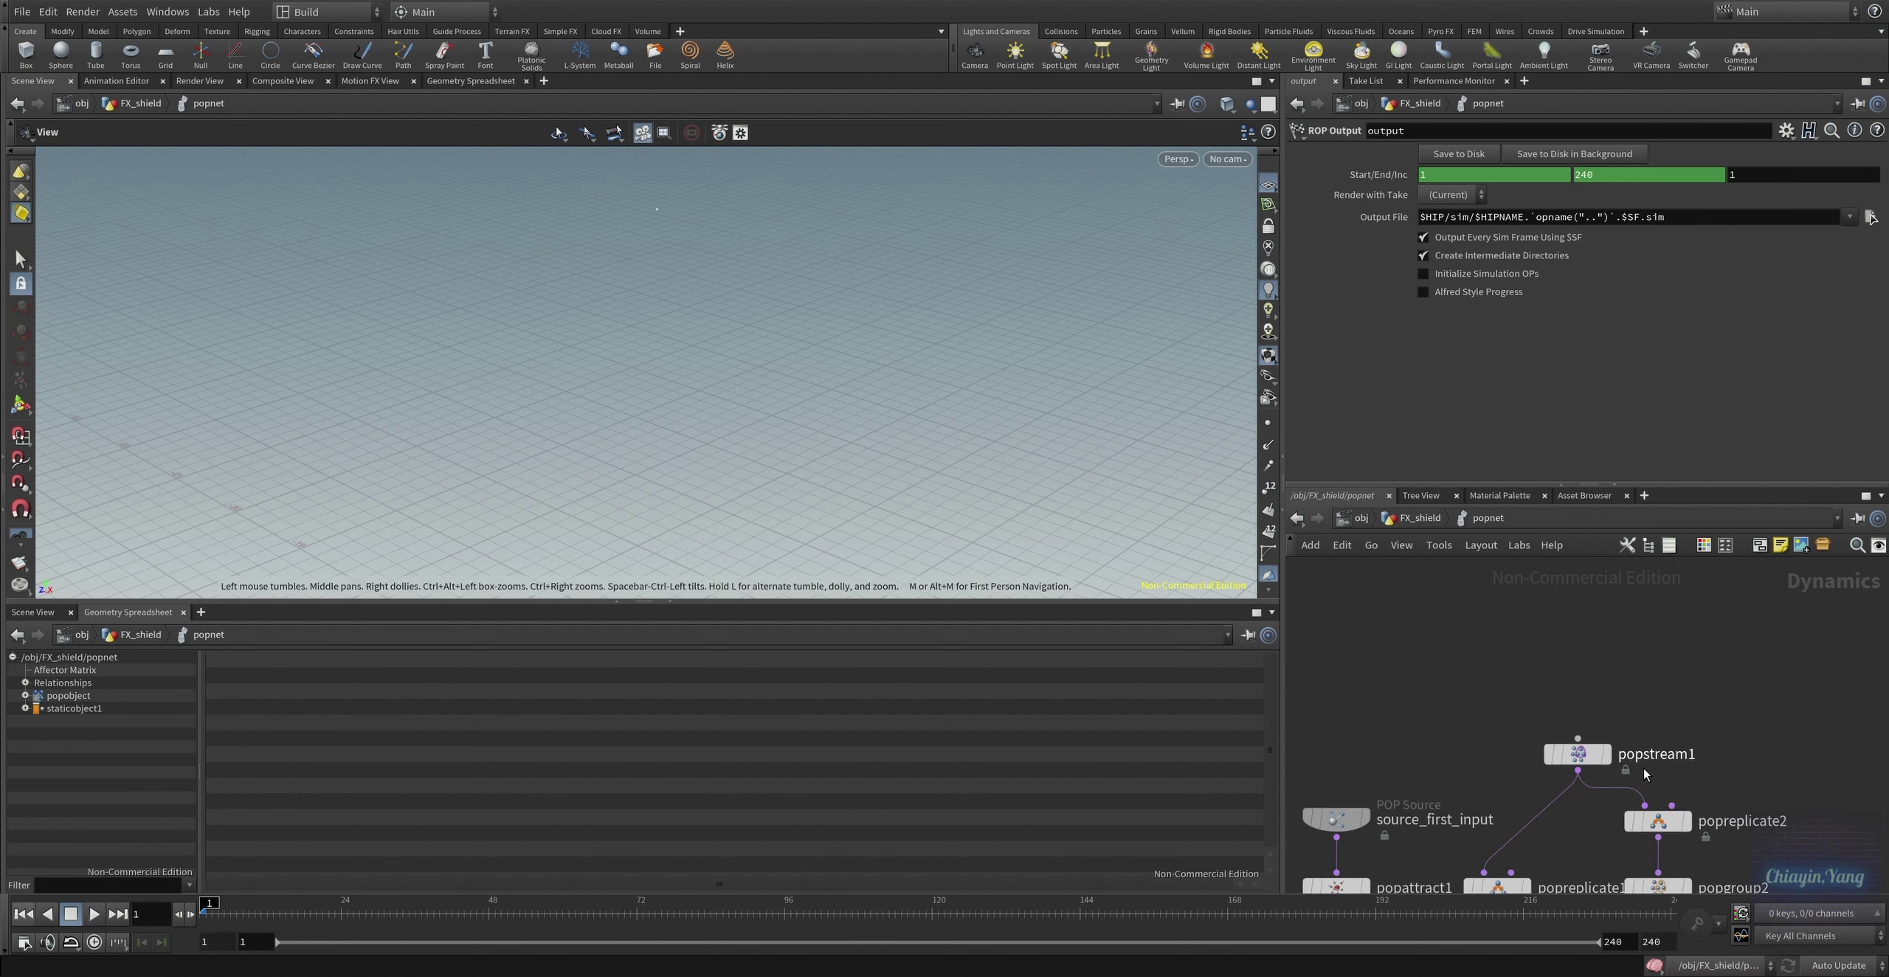
left_click(1482, 772)
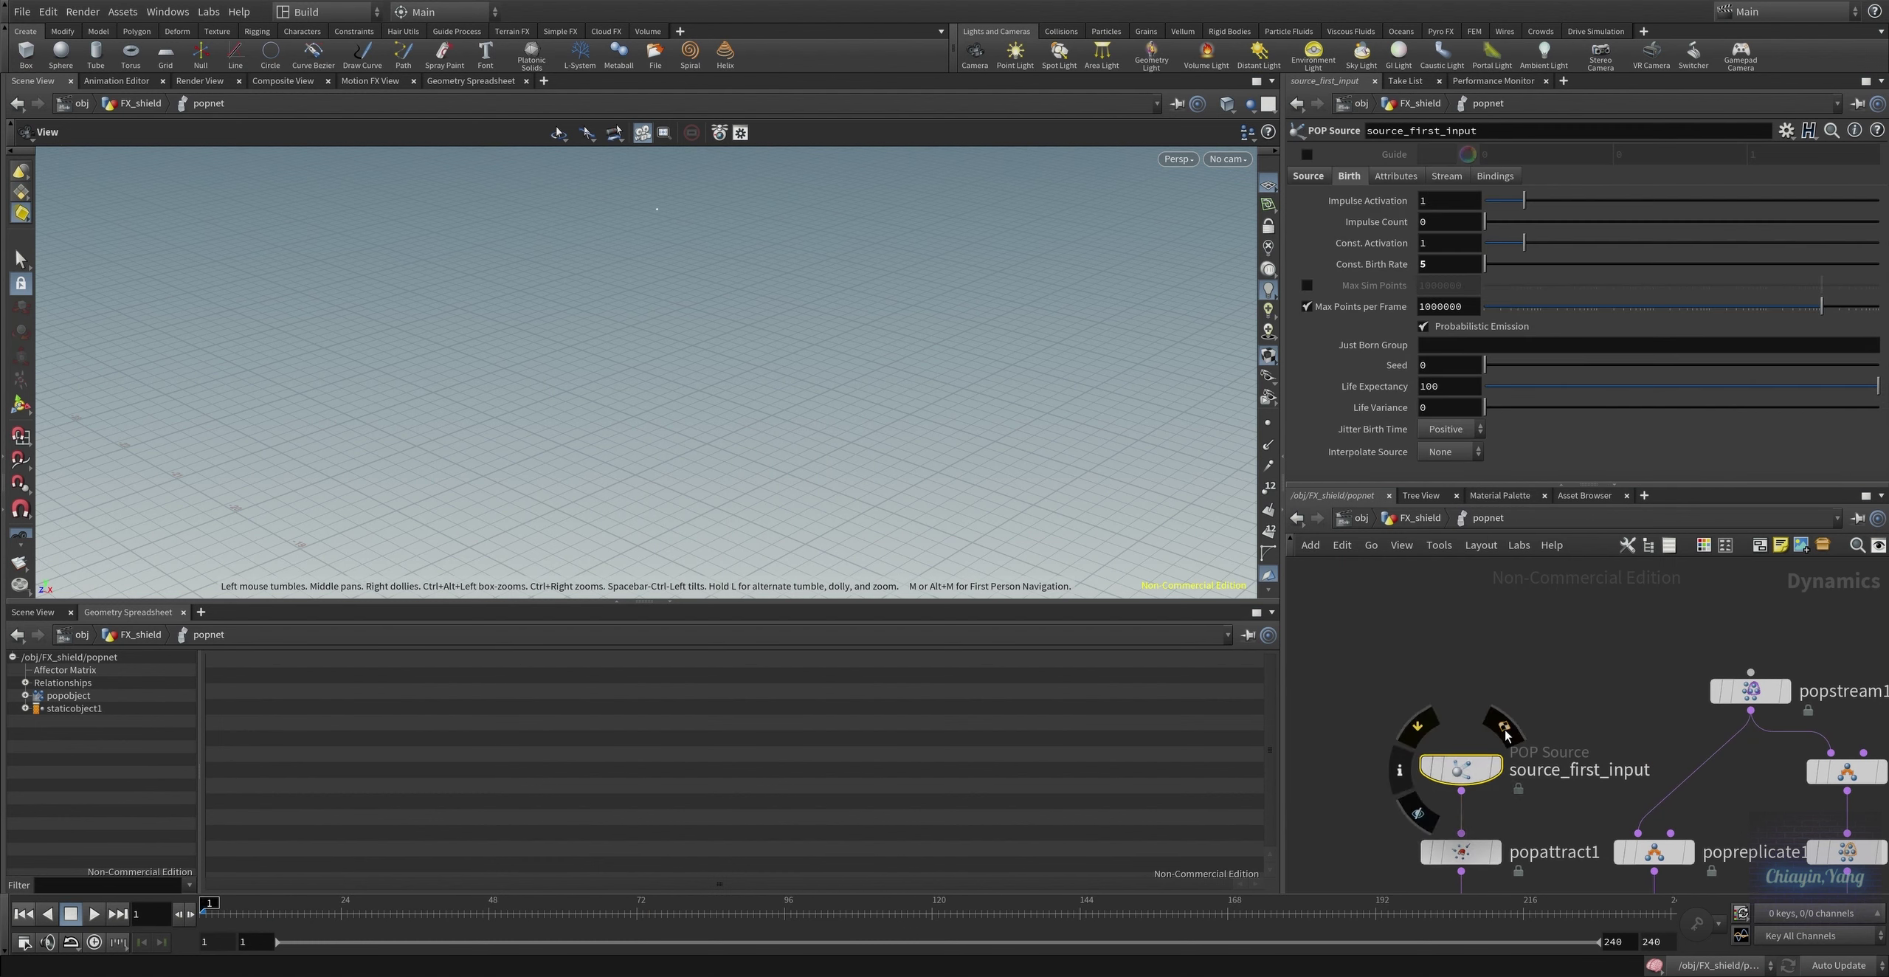
left_click(1311, 177)
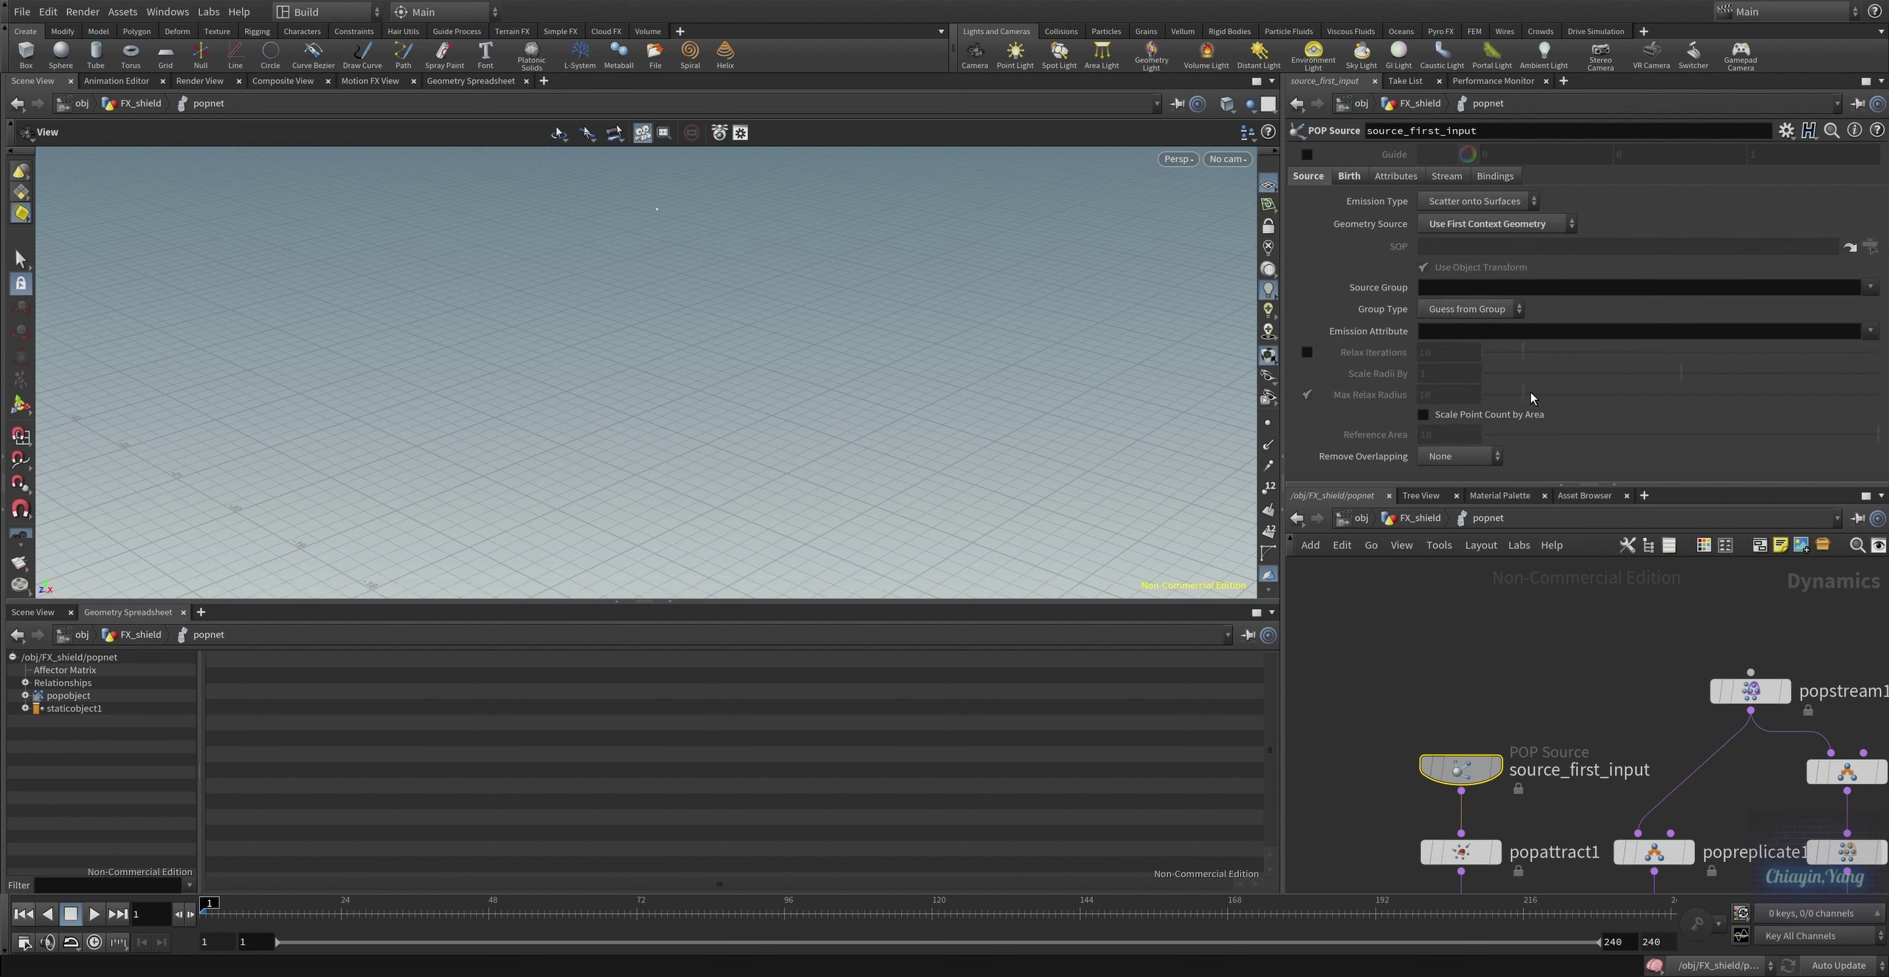
left_click(1351, 178)
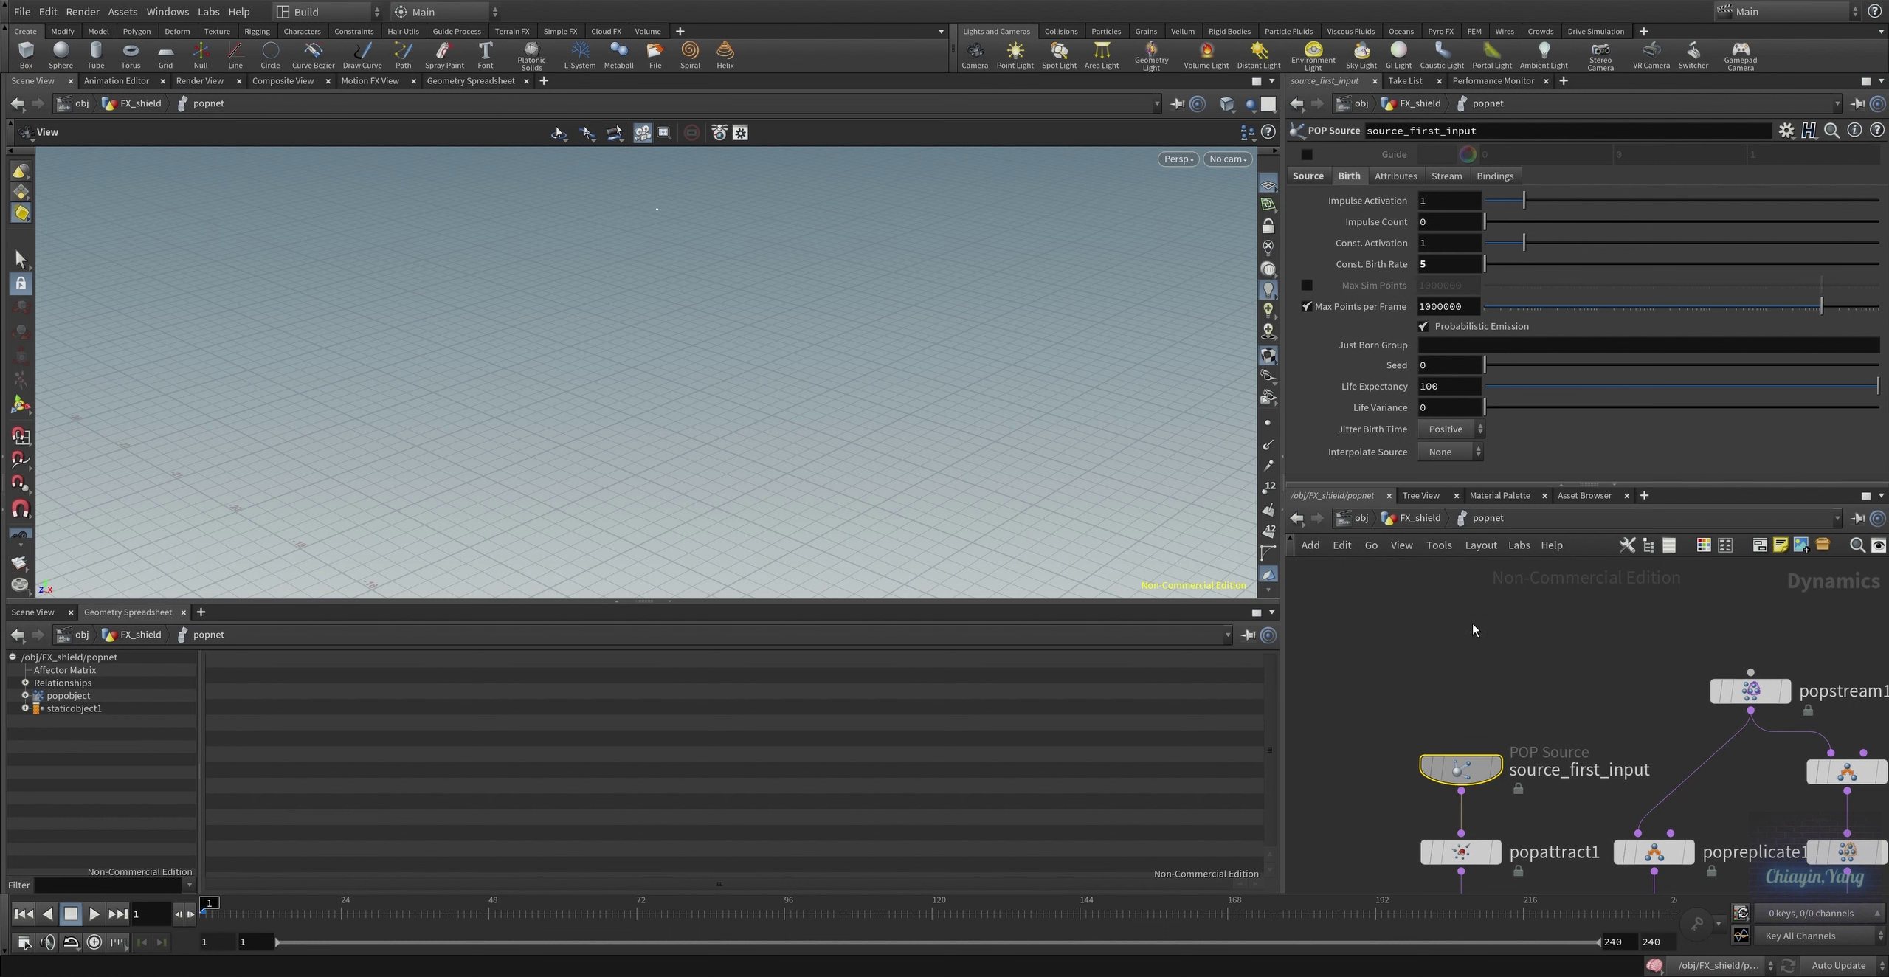
middle_click_drag(1465, 853, 1397, 727)
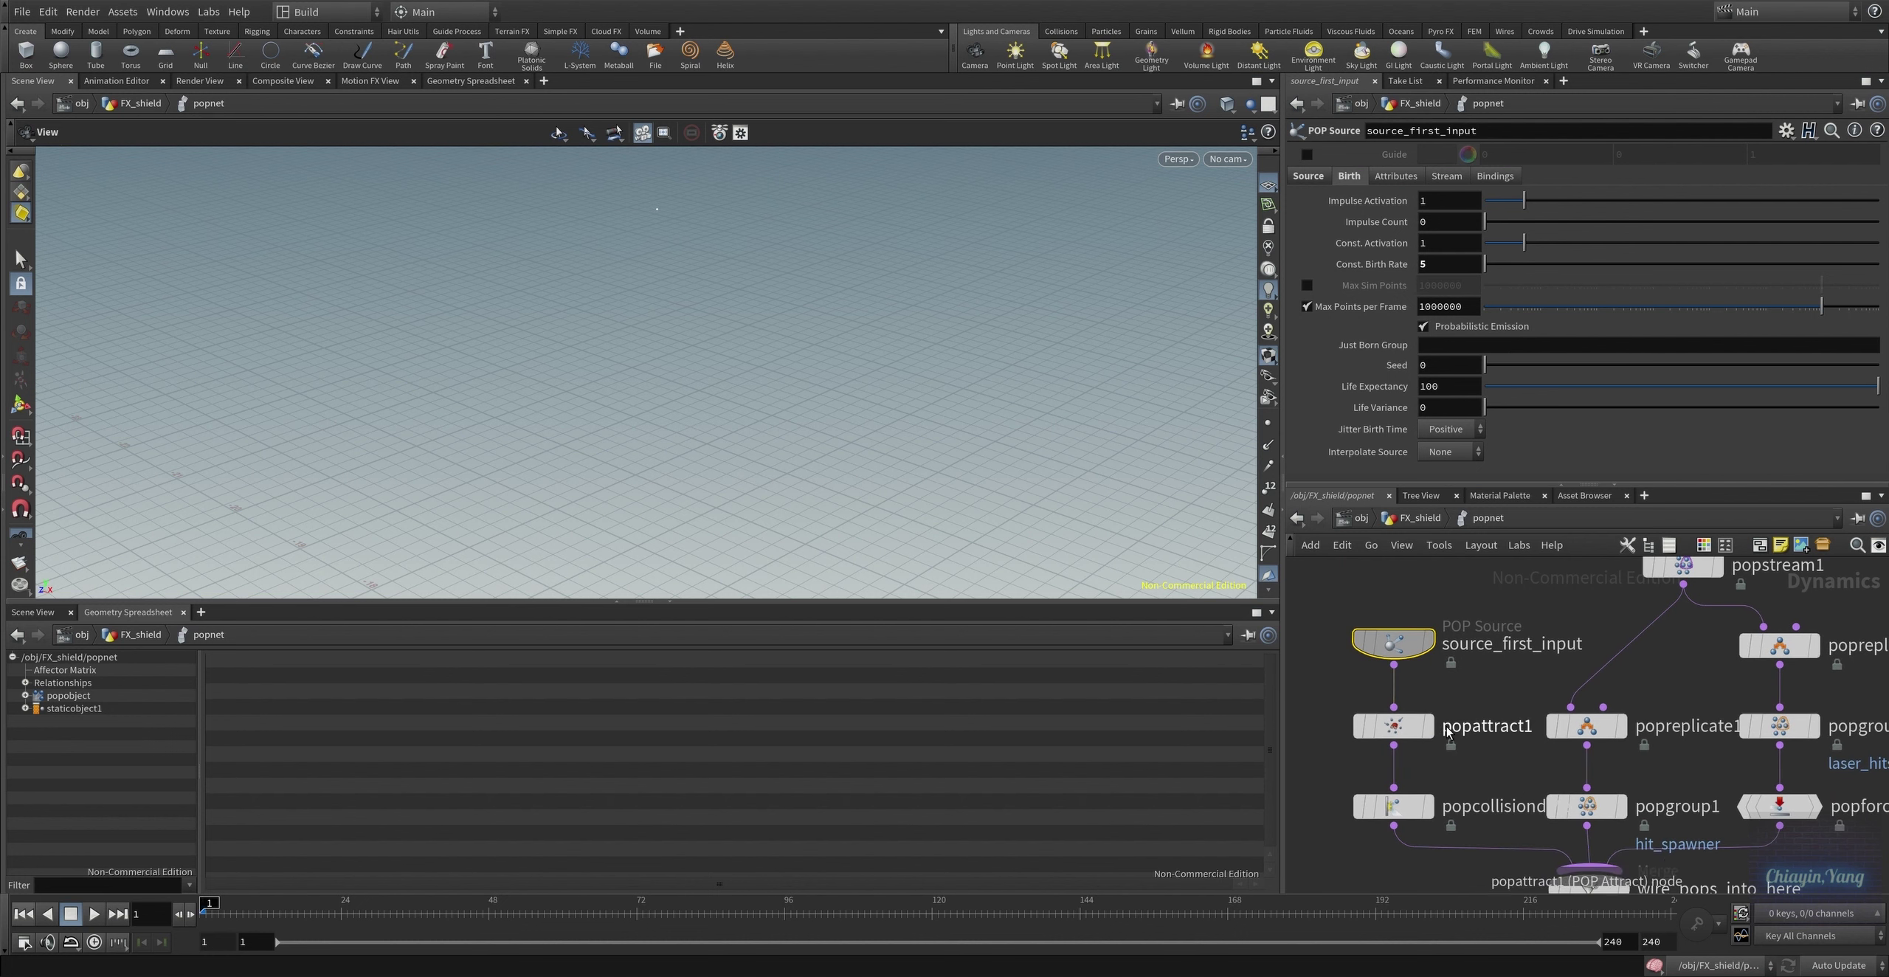
left_click(1397, 728)
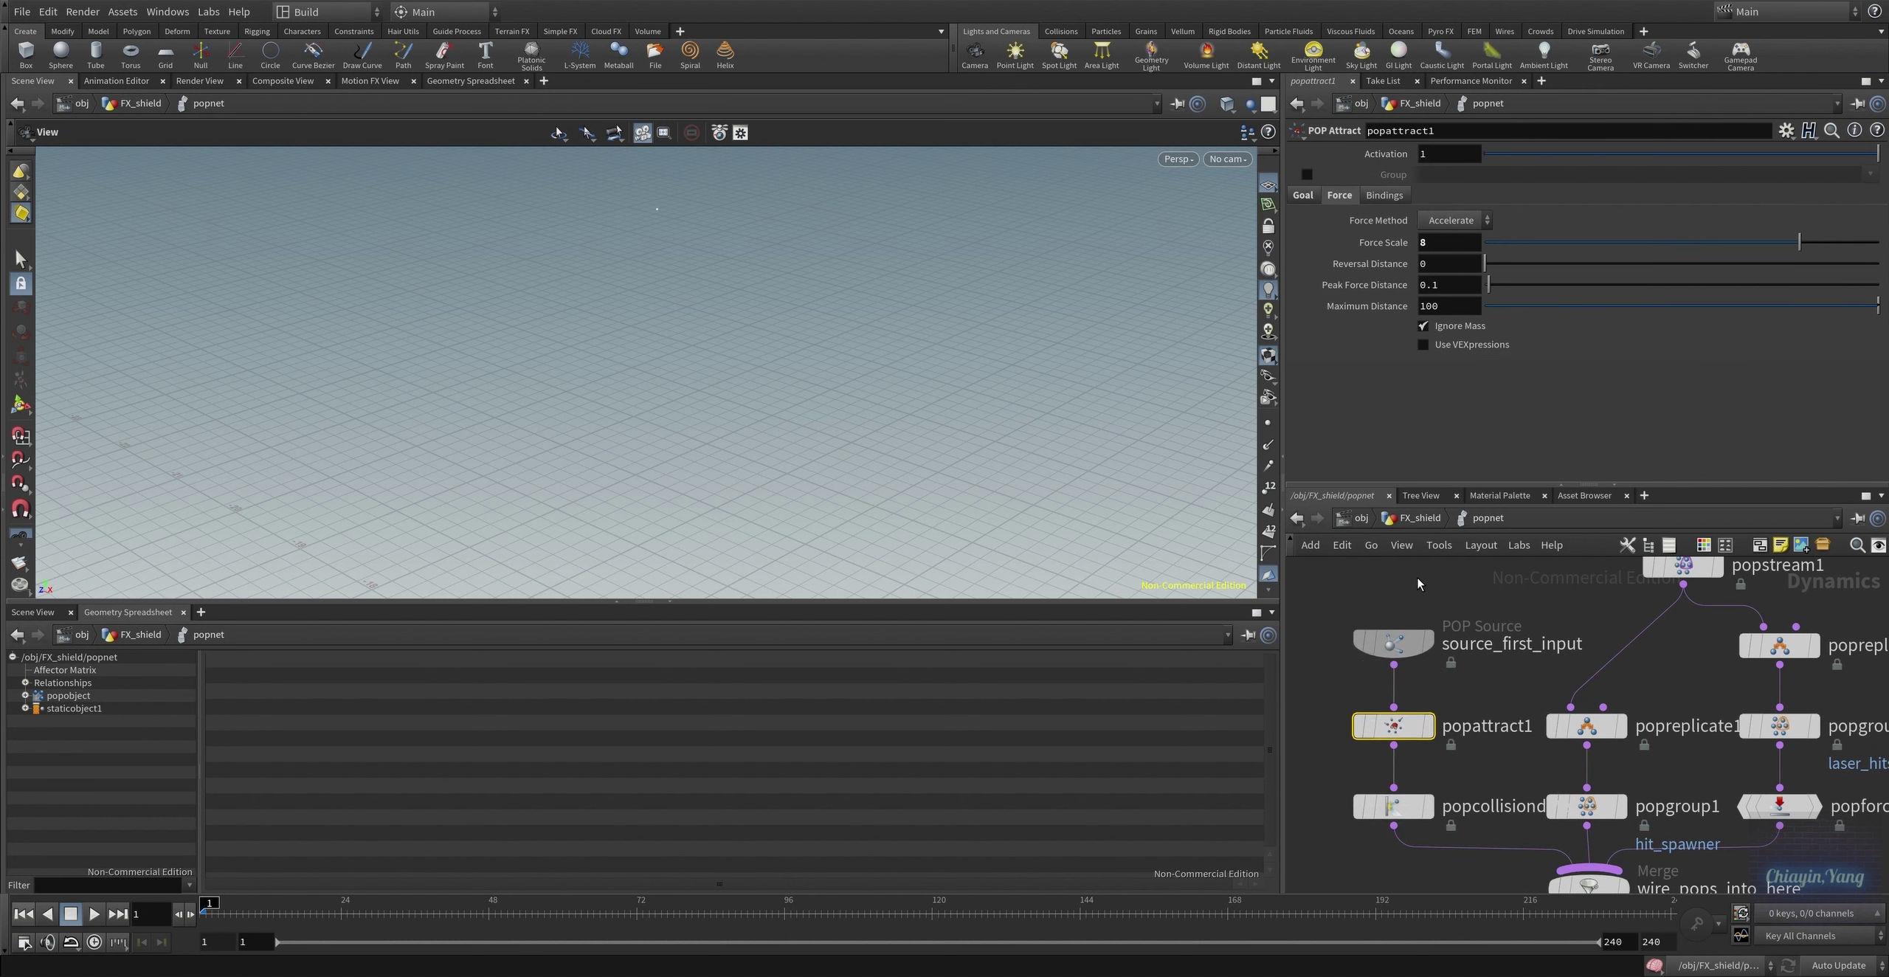
Play the simulation on a dark background while orbiting the particles, then stop at frame 1
left_click_drag(837, 344, 826, 360)
key("ctrl+b")
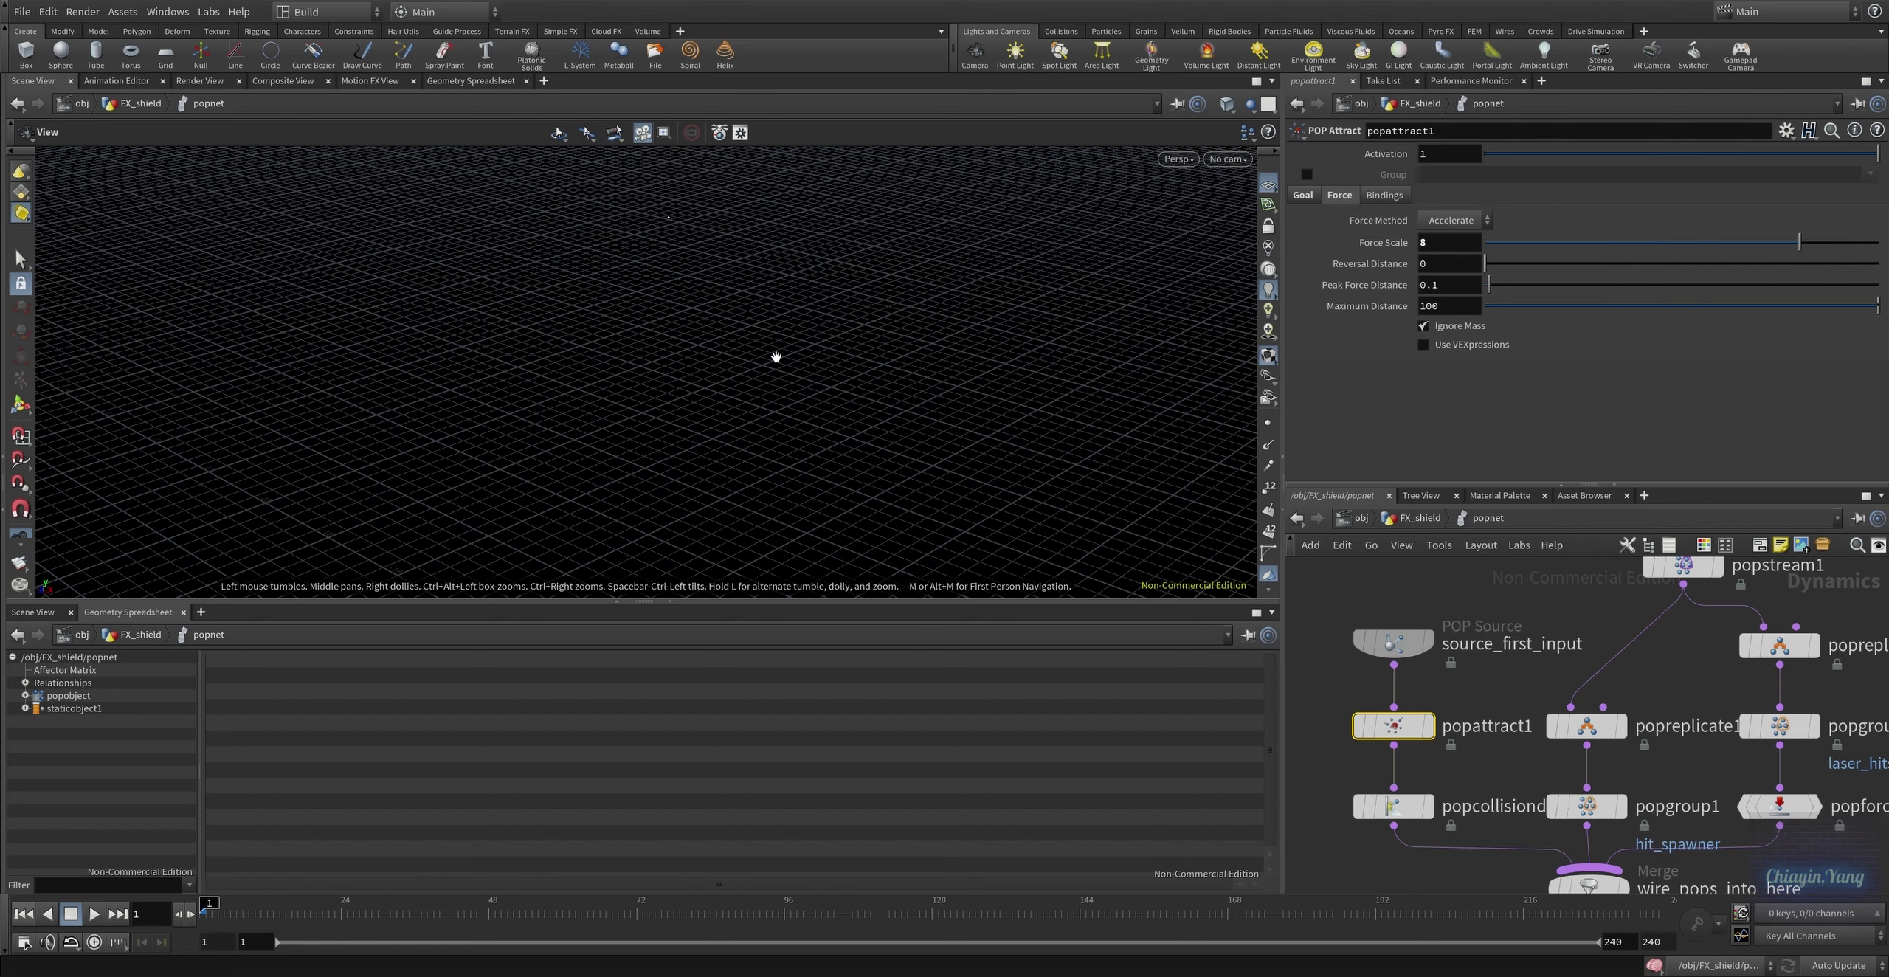
left_click_drag(776, 358, 672, 657)
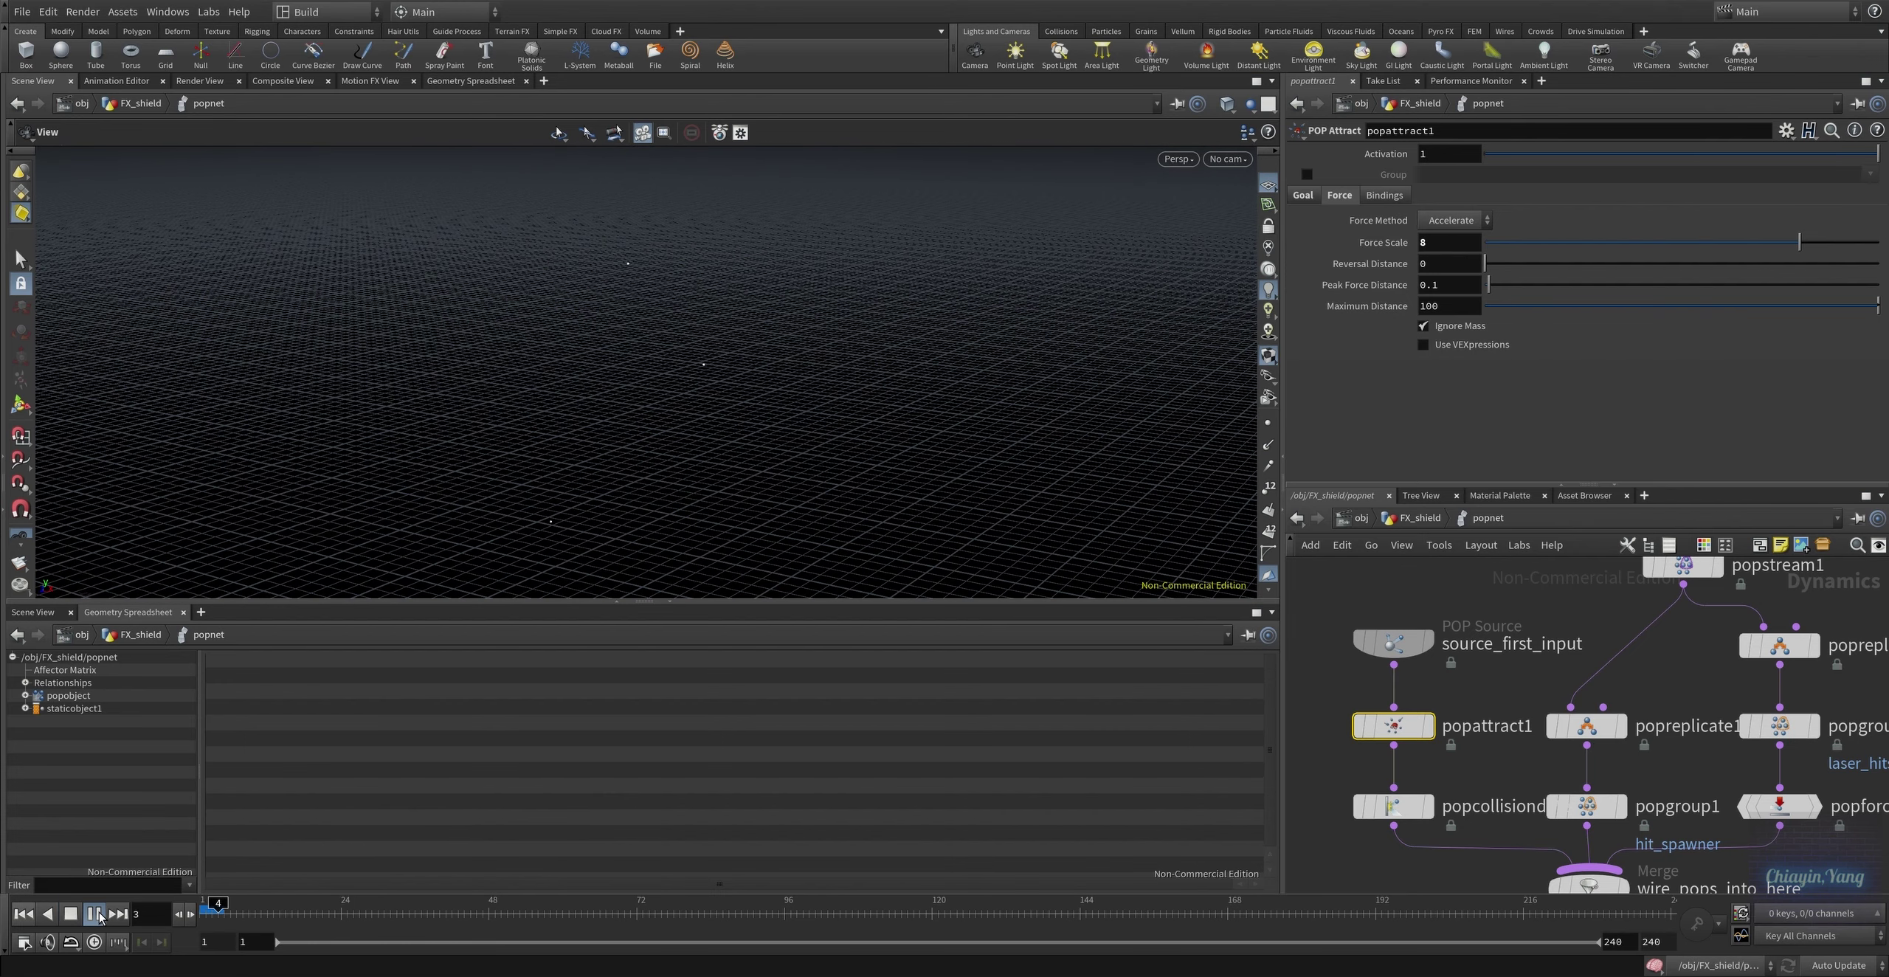
left_click(100, 916)
left_click_drag(416, 287, 537, 422)
left_click(100, 915)
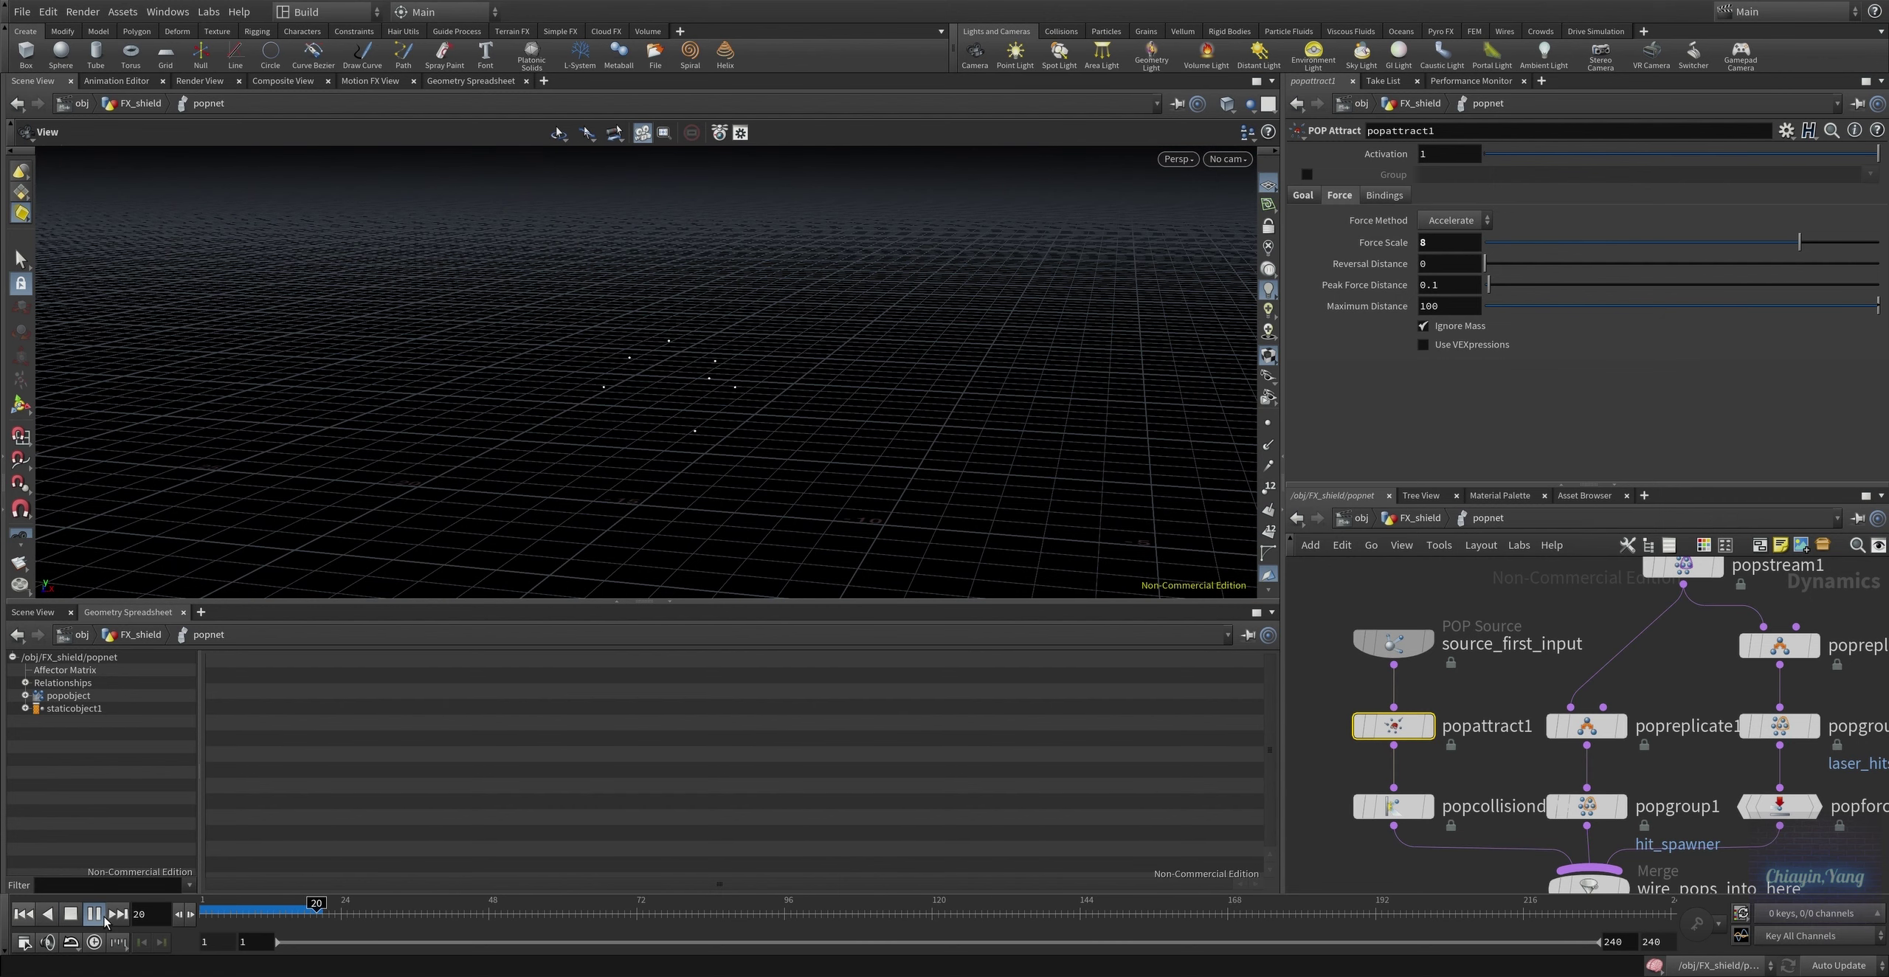
mouse_move(842, 547)
middle_mouse_down()
mouse_move(641, 500)
mouse_move(687, 531)
middle_mouse_up()
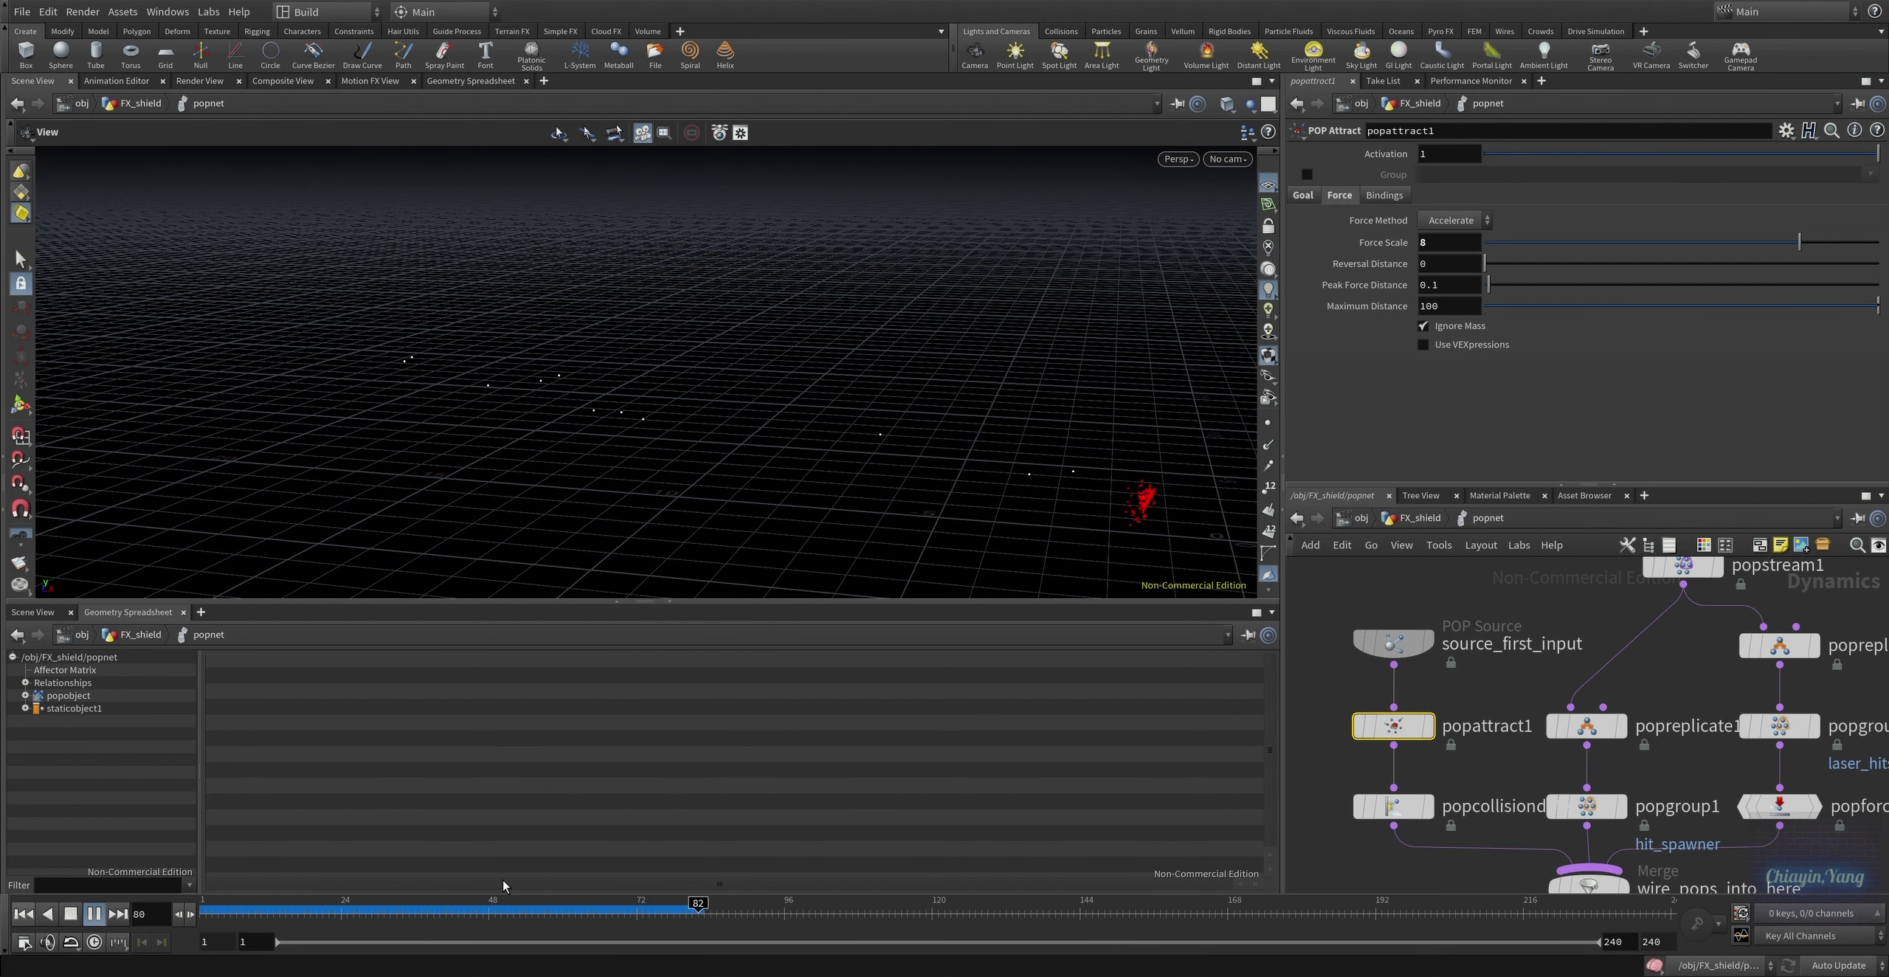
left_click(71, 913)
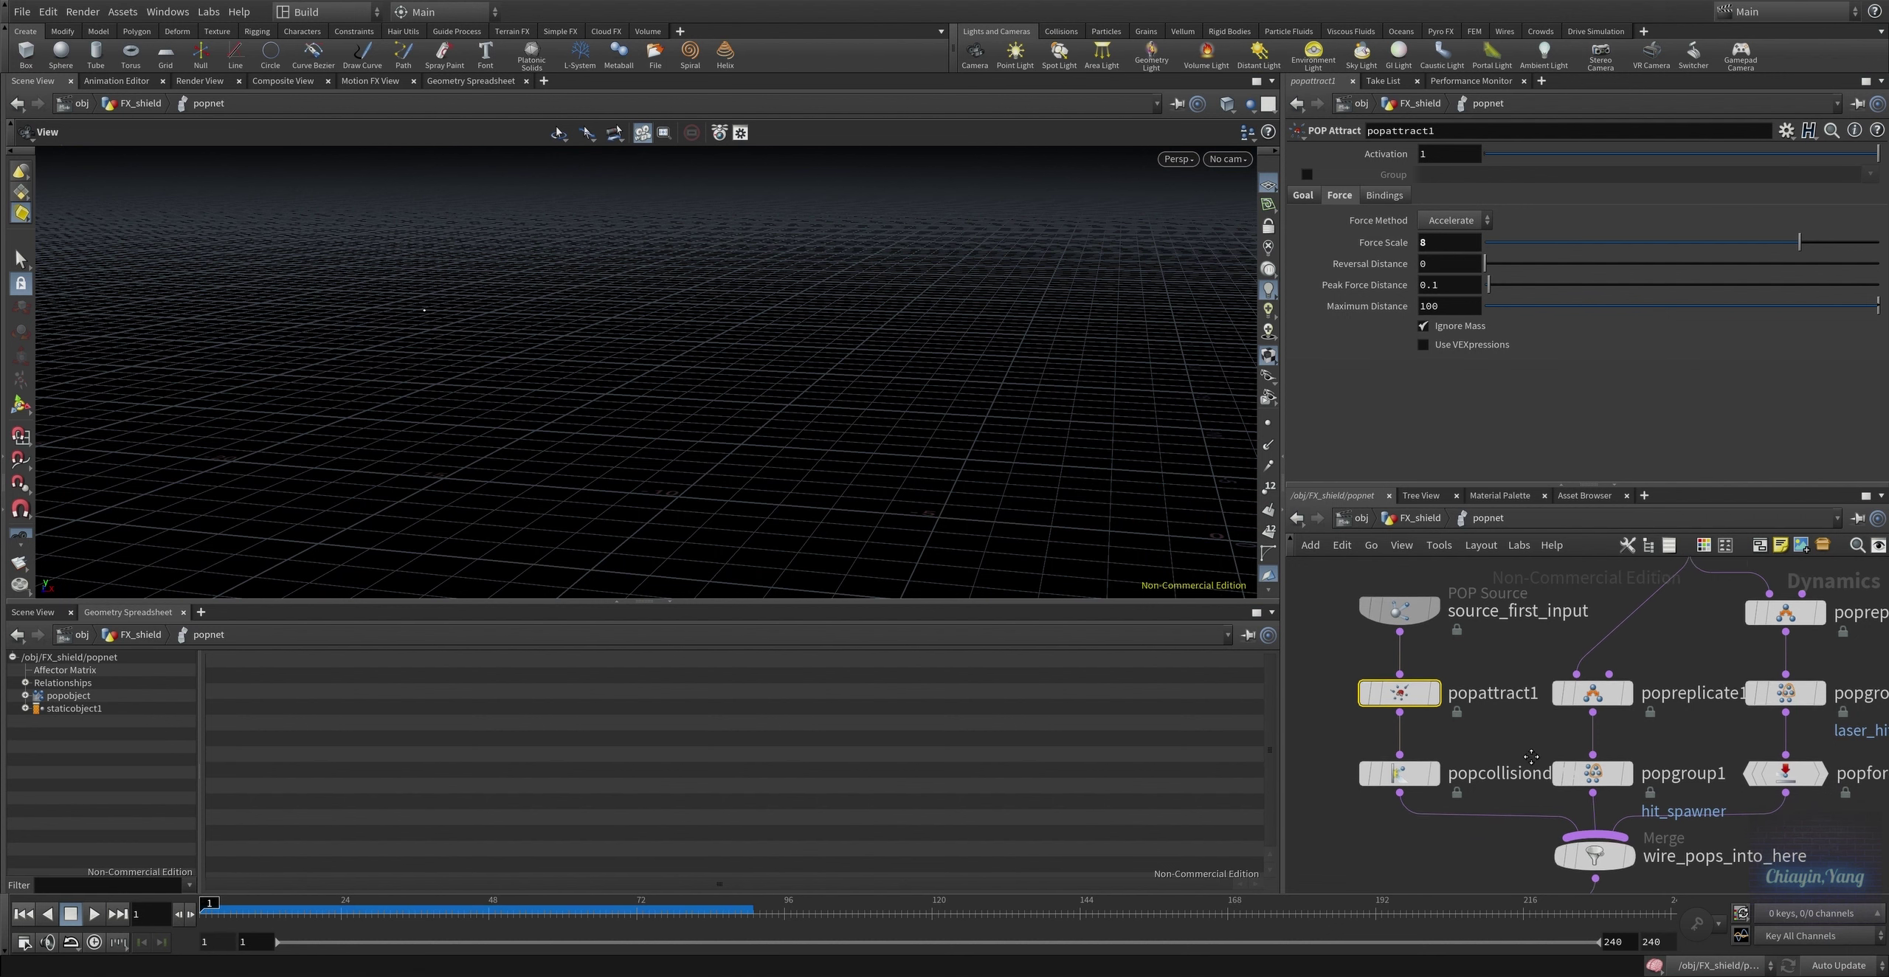
middle_click_drag(1548, 805, 1556, 757)
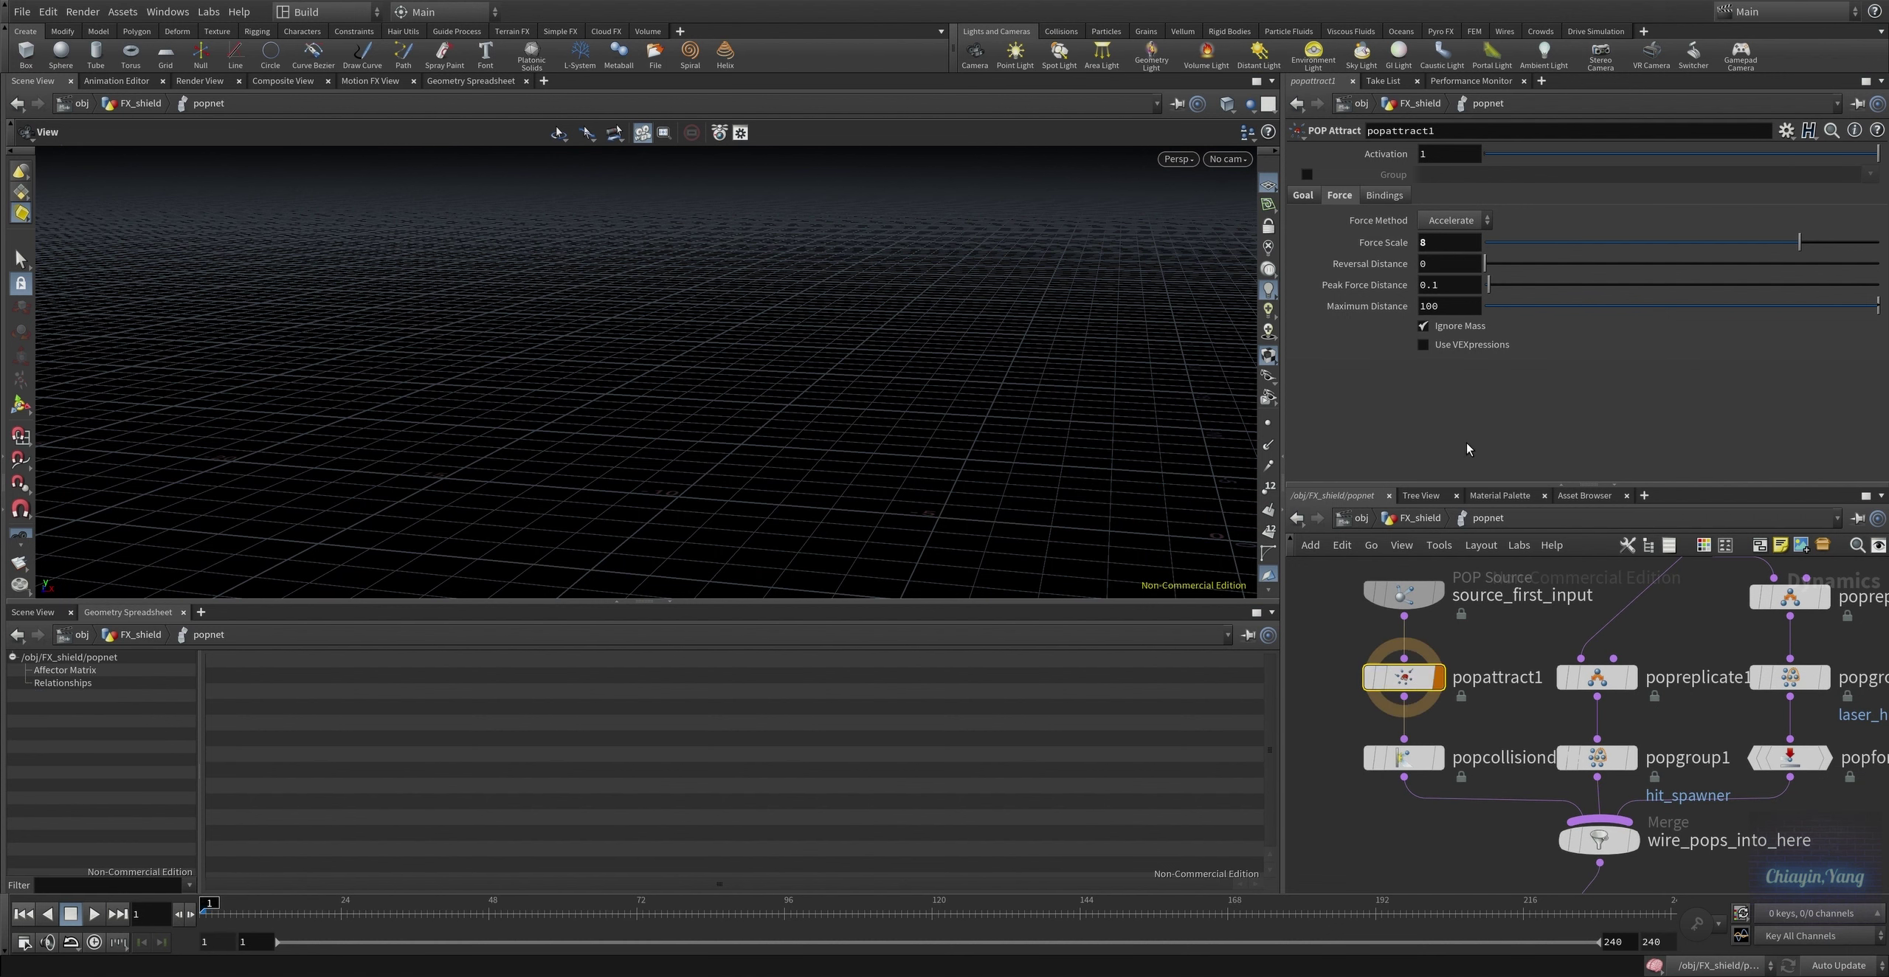
Check popcollisiondetect1's collided group and trace its collision geometry to OUT_shield_col
left_click(1411, 760)
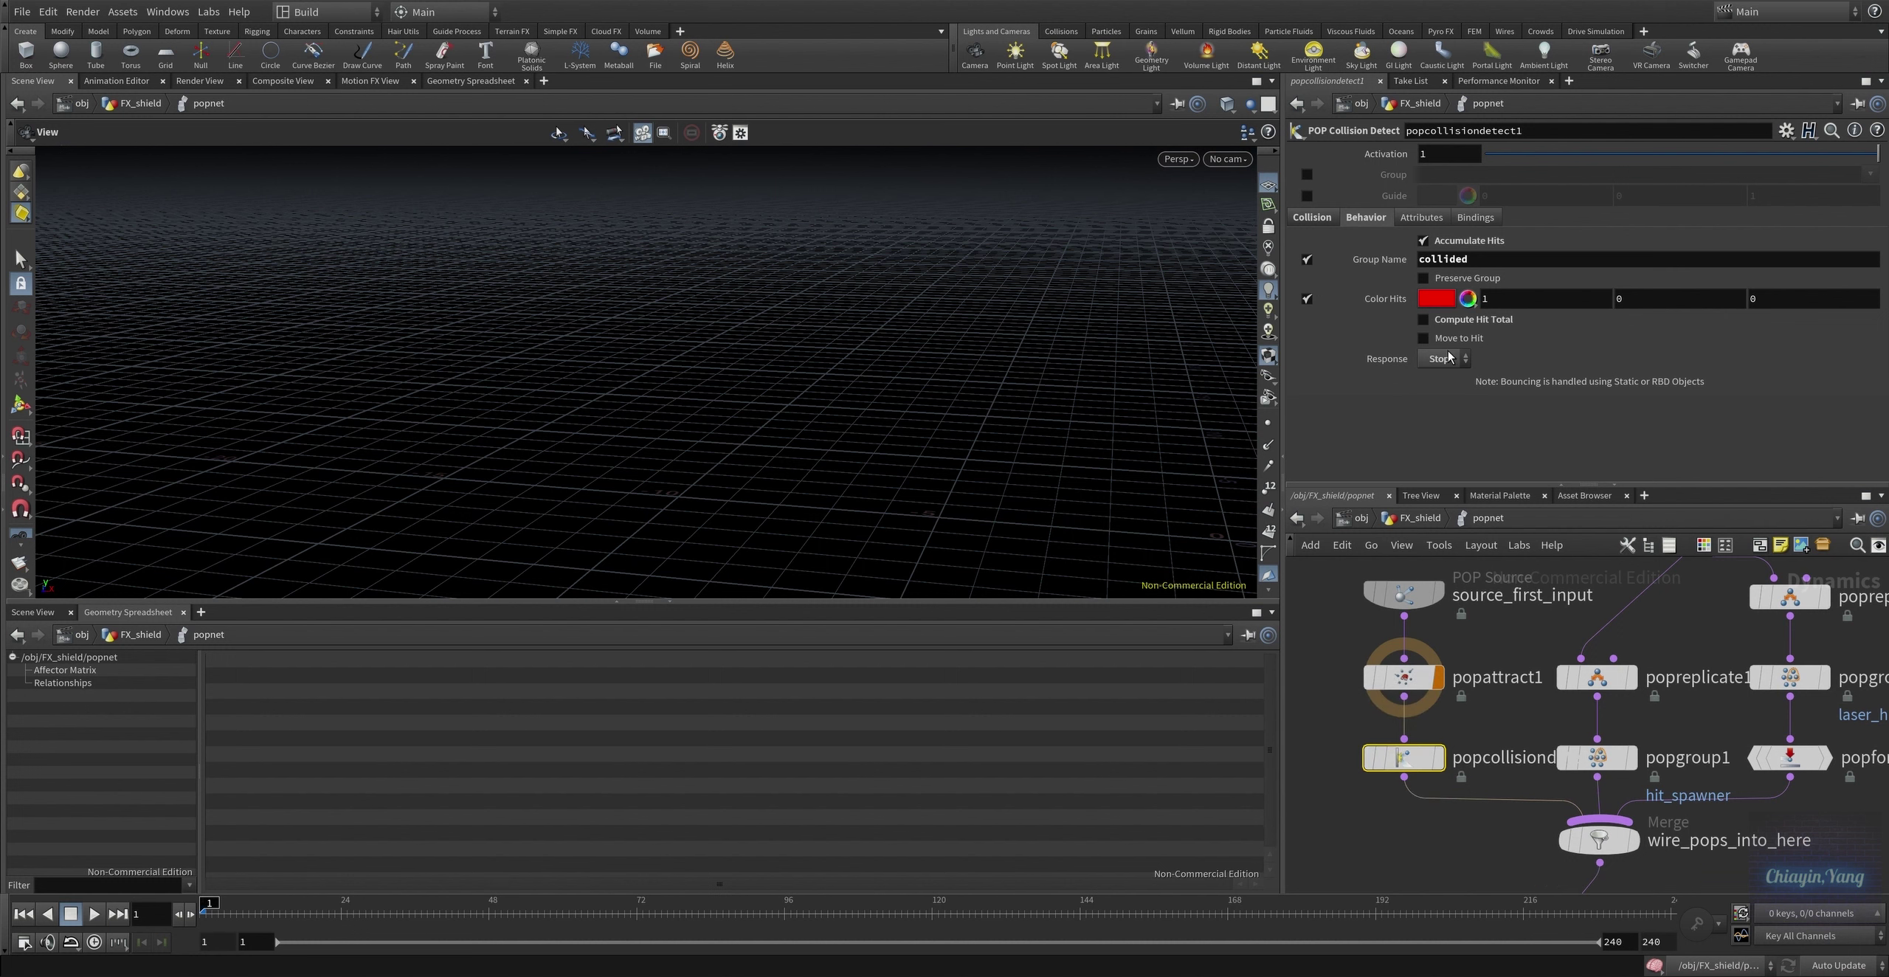
double_click(1498, 259)
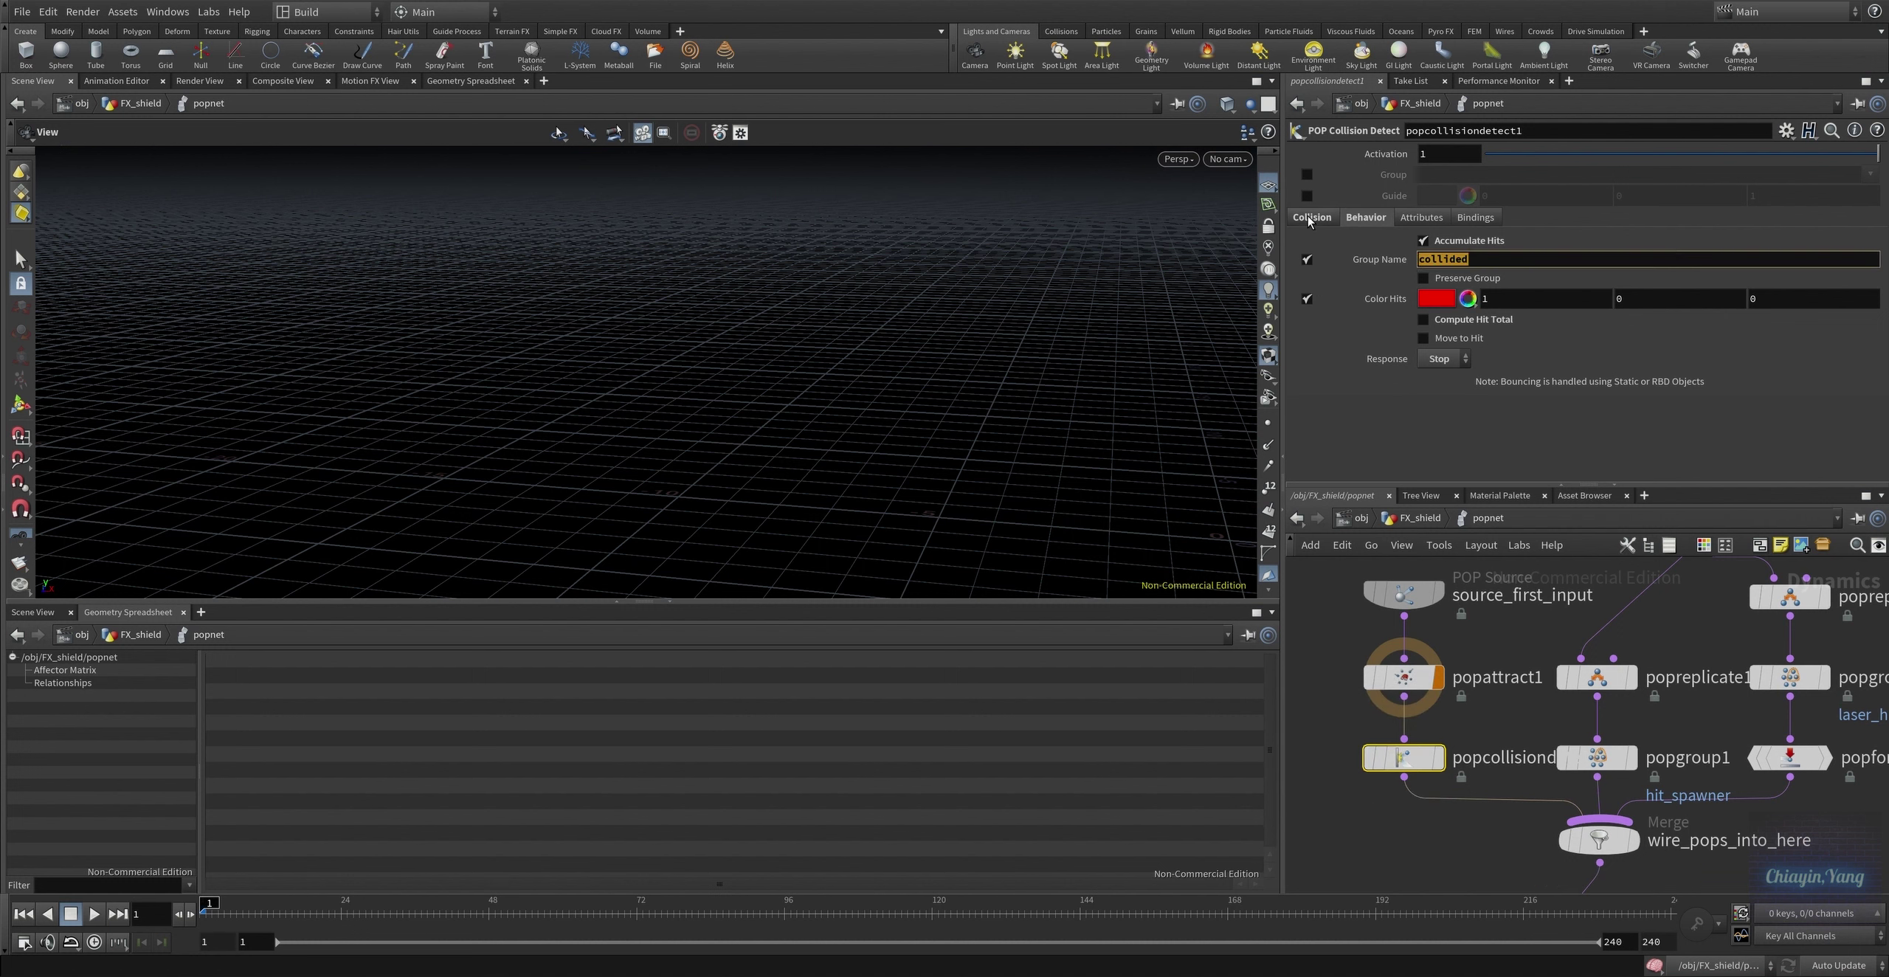
left_click(1311, 219)
left_click_drag(1597, 266, 1474, 265)
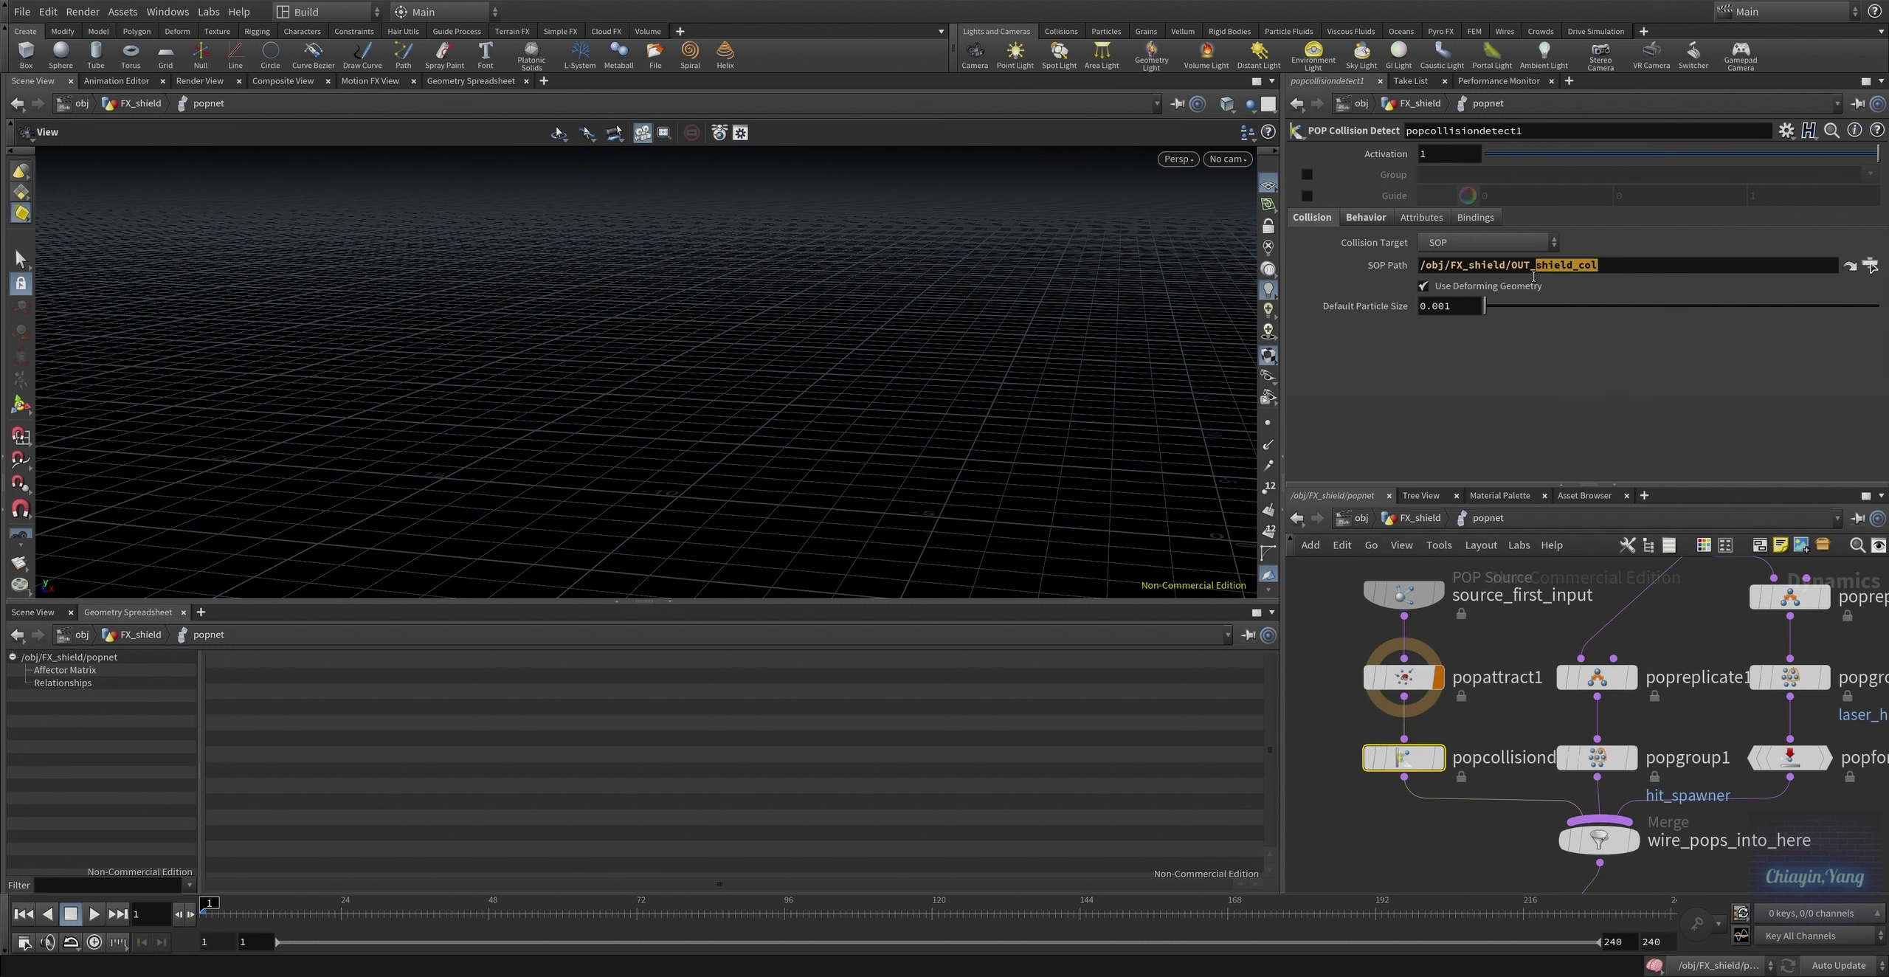
left_click(1868, 270)
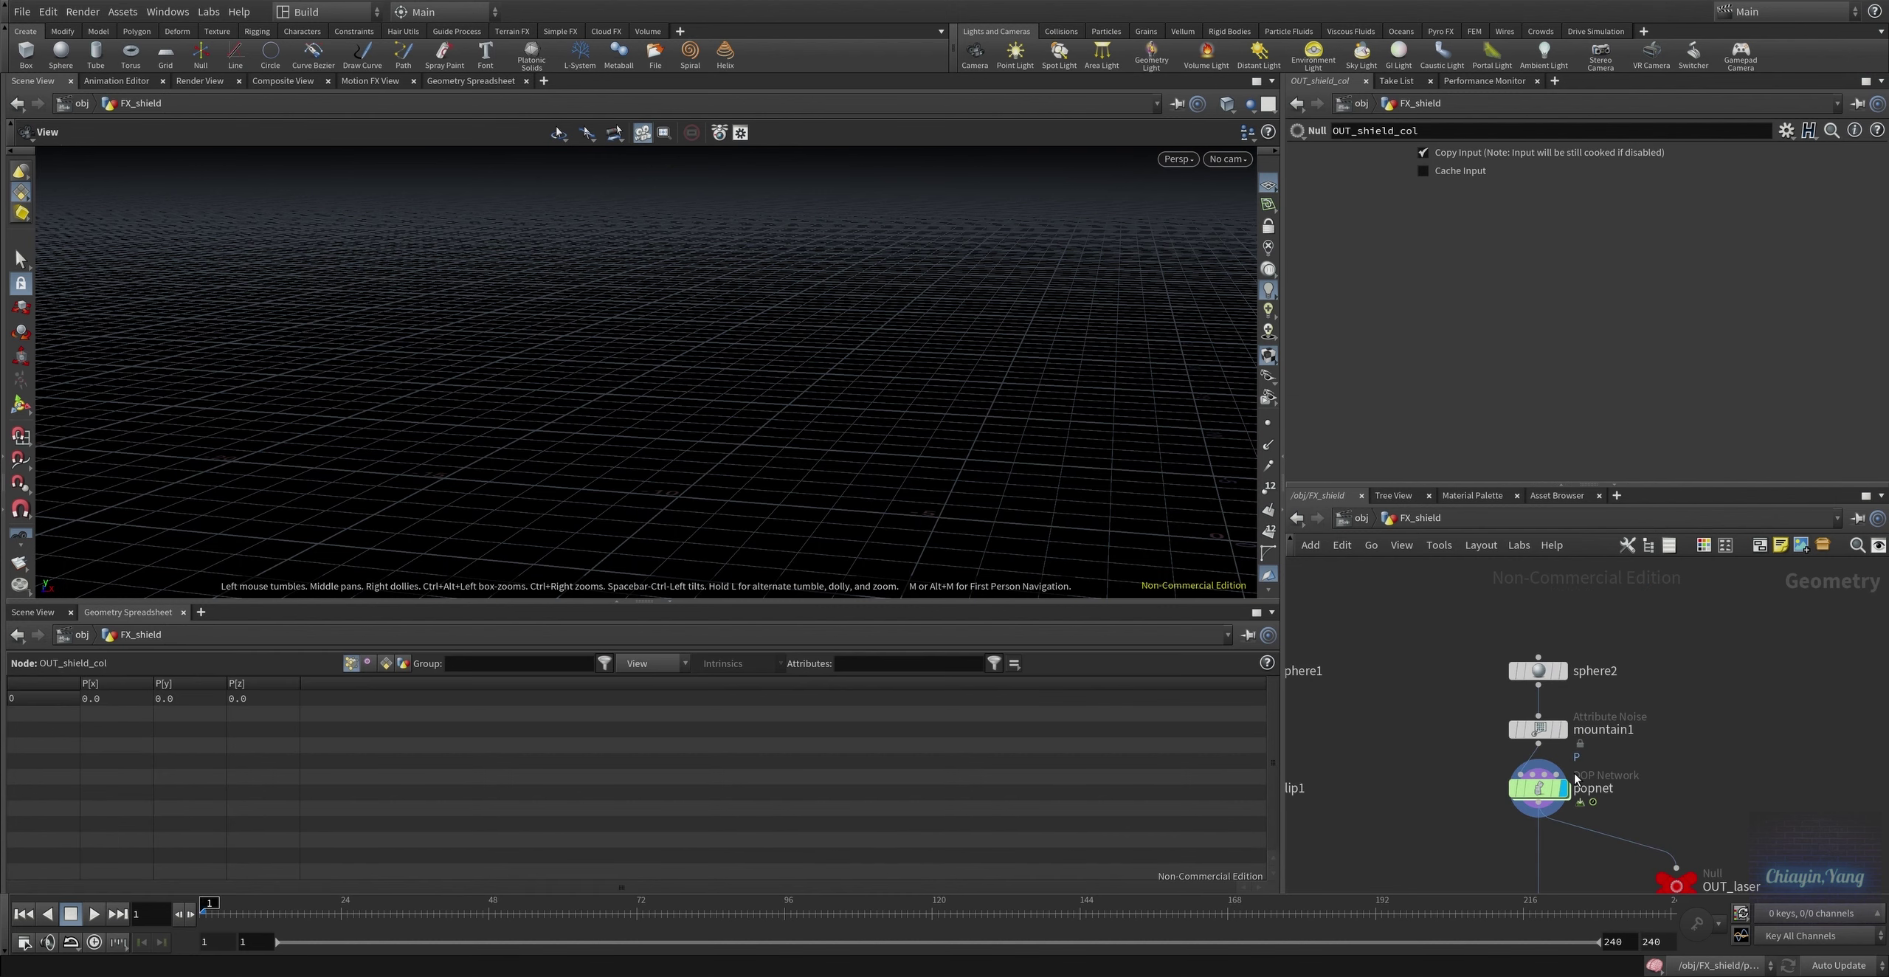
key("f")
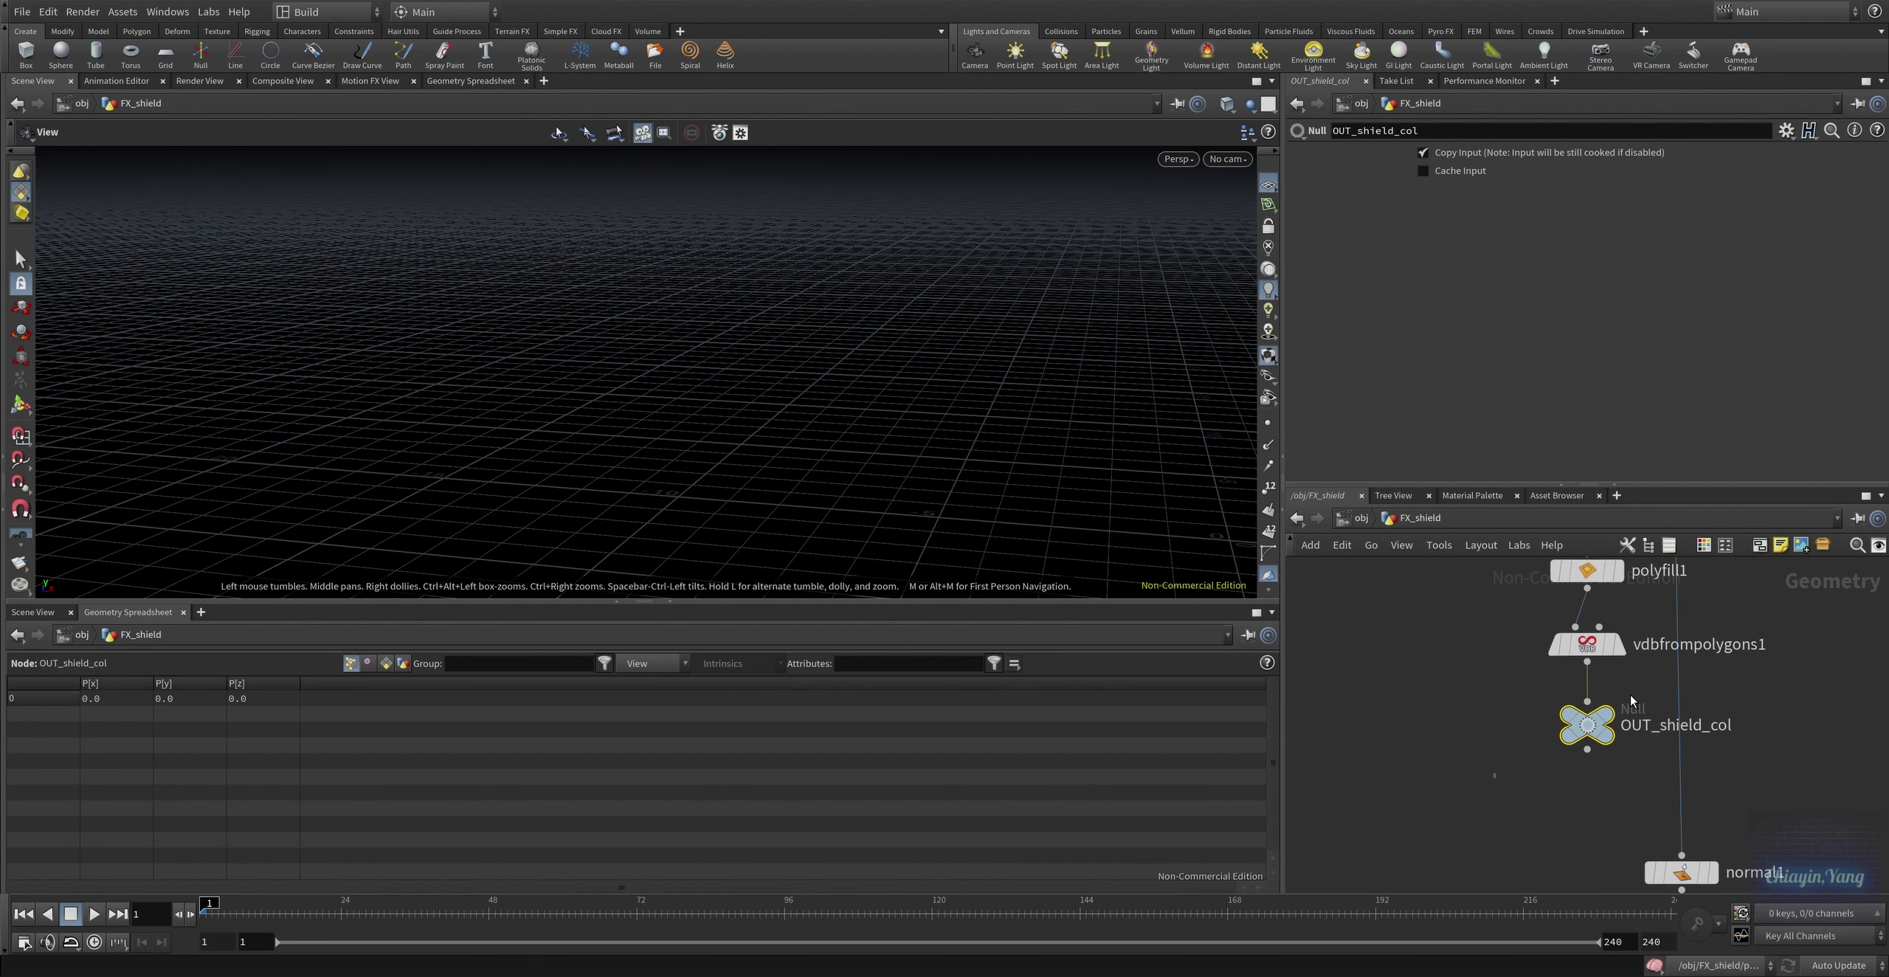
scroll(1550, 739, "down", 3)
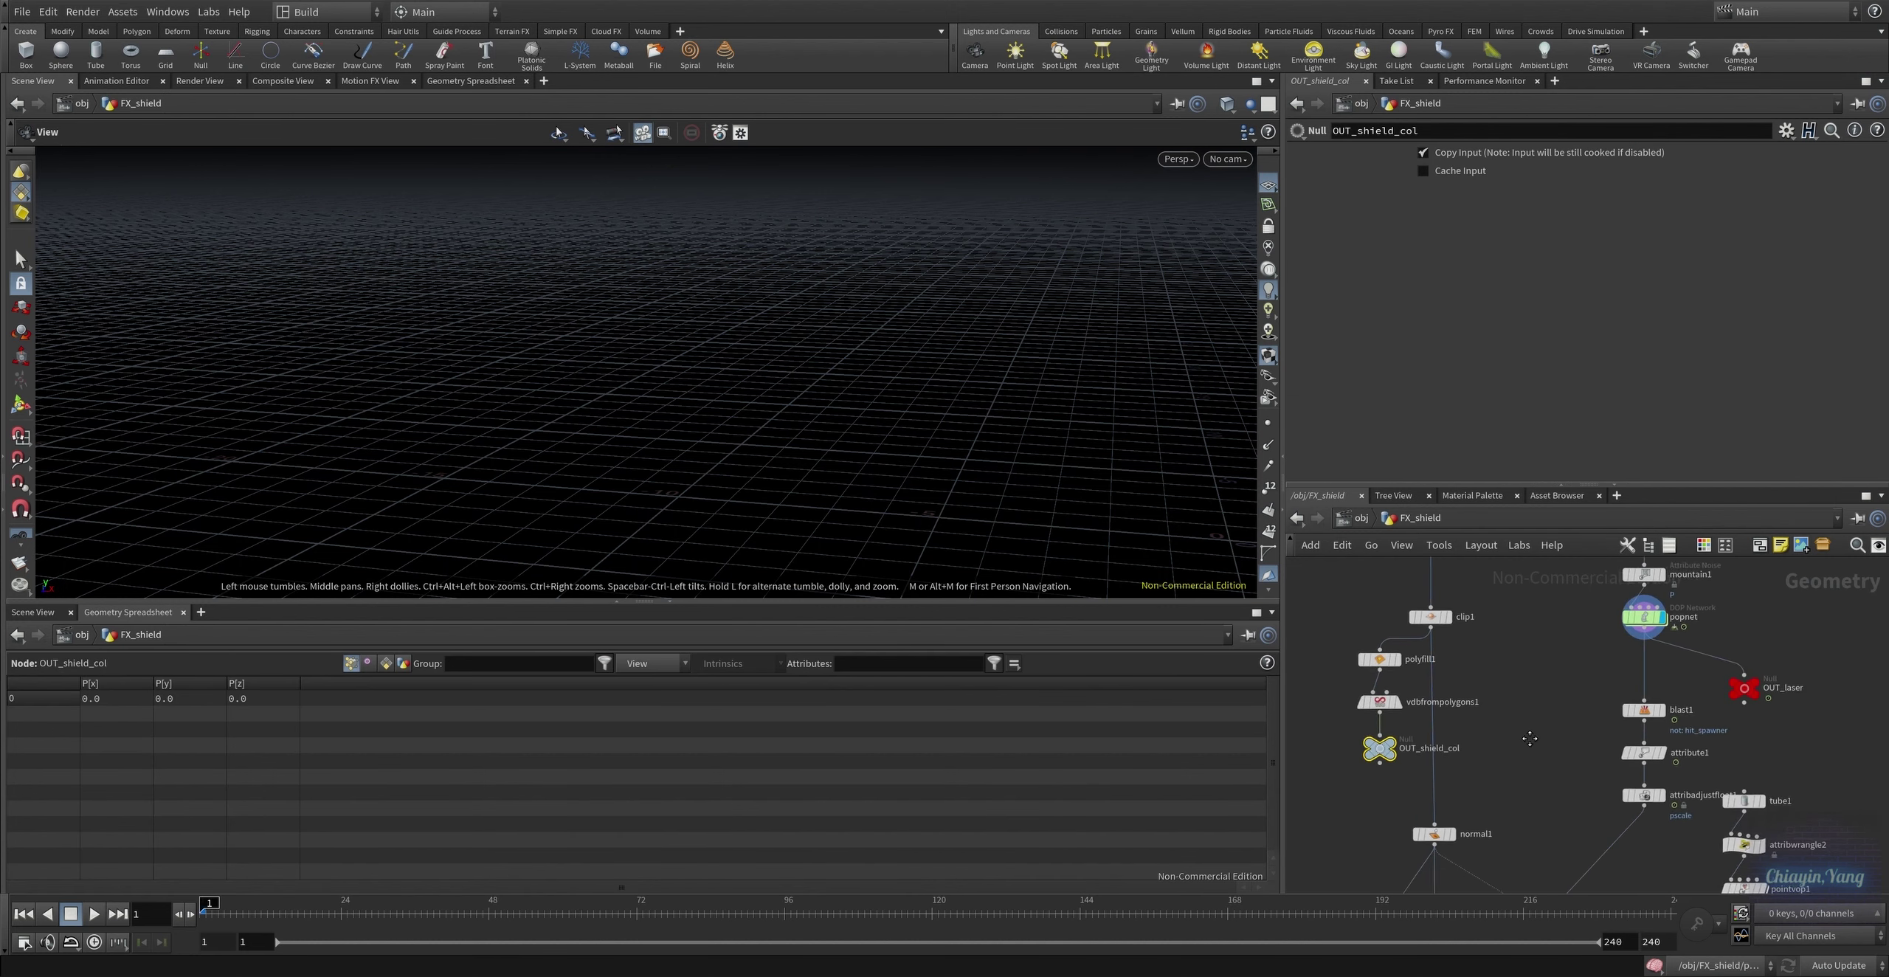
double_click(1548, 634)
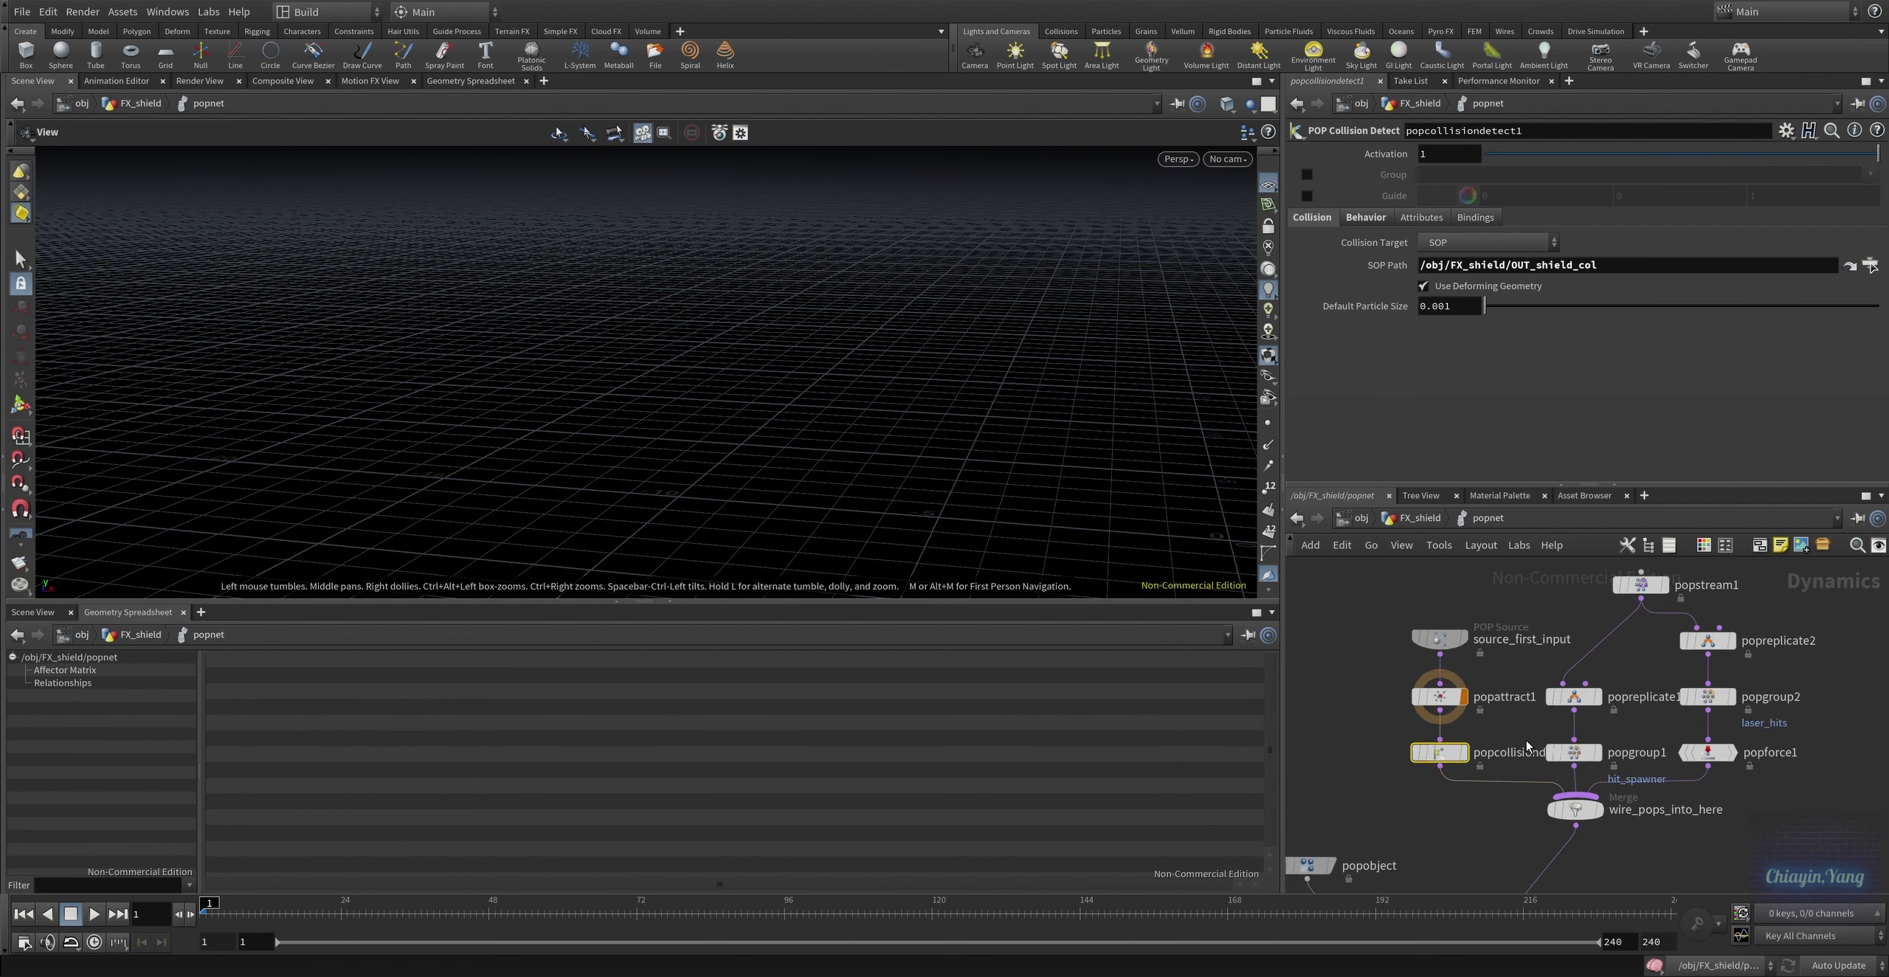
Review popstream1's collided source group and popreplicate1's output and shape settings
scroll(1550, 738, "up", 3)
mouse_move(1499, 687)
left_mouse_down()
mouse_move(1706, 647)
mouse_move(1606, 633)
left_mouse_up()
key("Return")
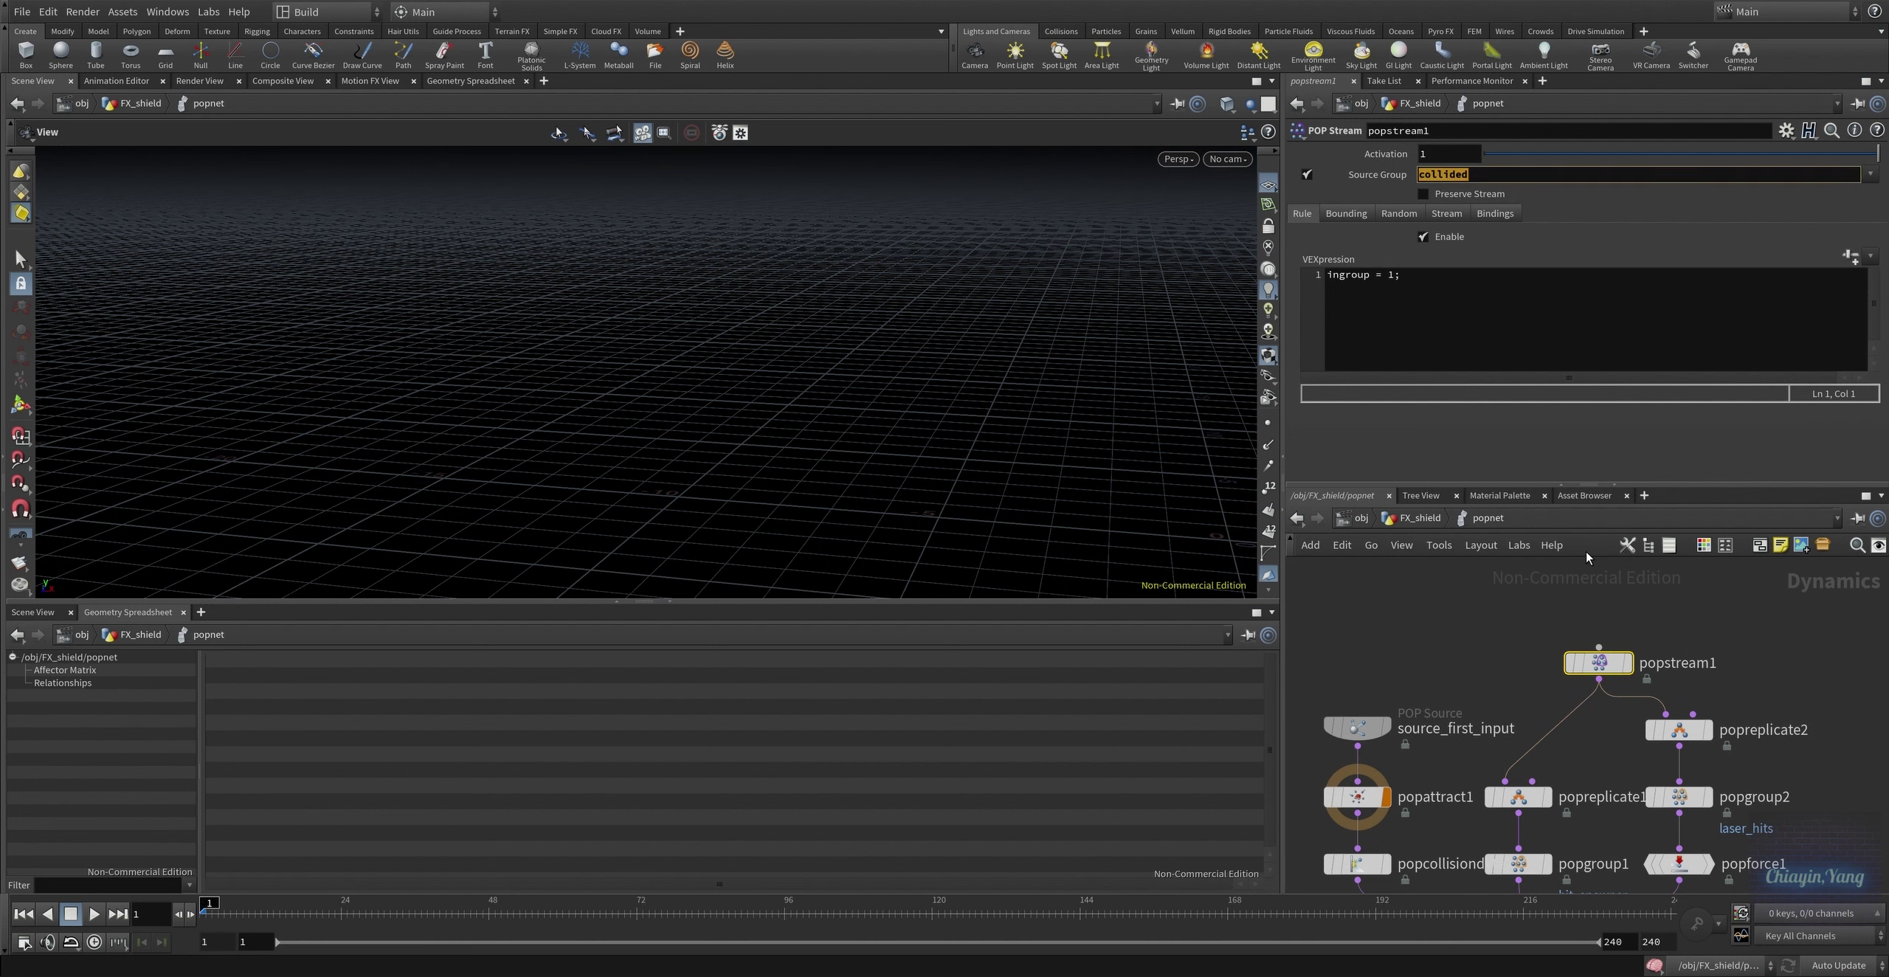
middle_click_drag(1565, 797, 1562, 684)
left_click(1533, 685)
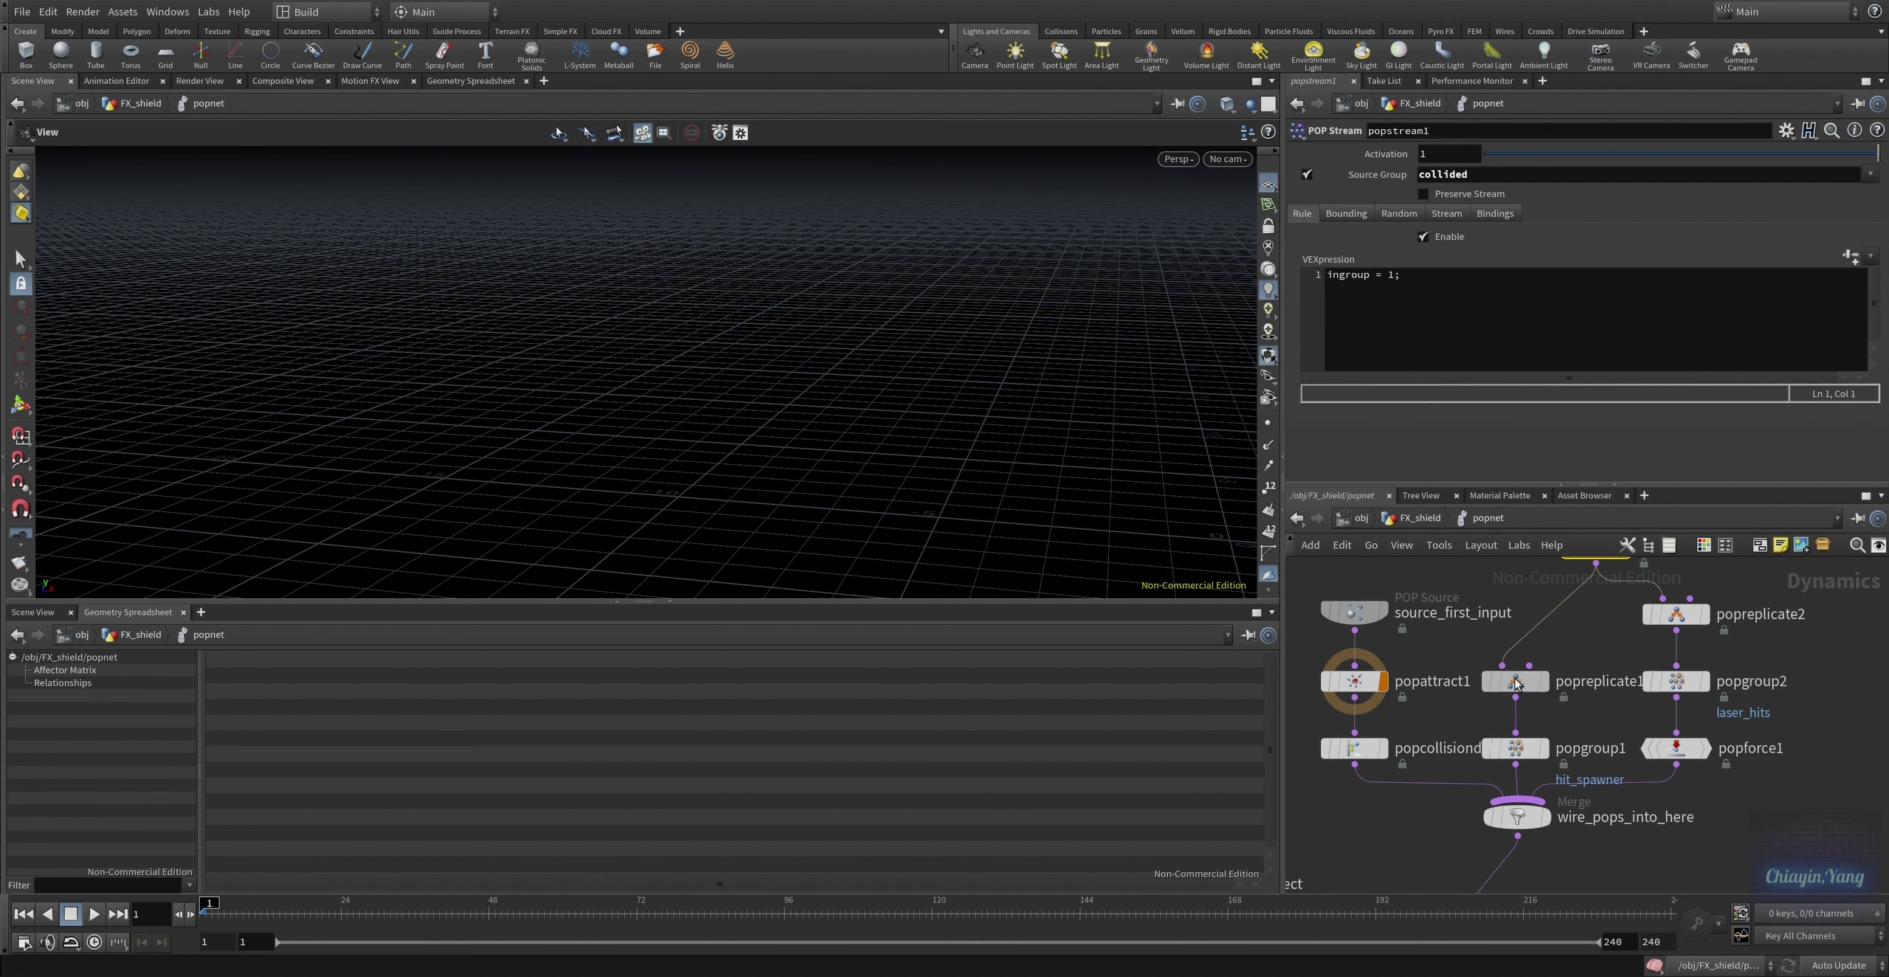
scroll(1356, 381, "down", 1)
scroll(1356, 381, "up", 1)
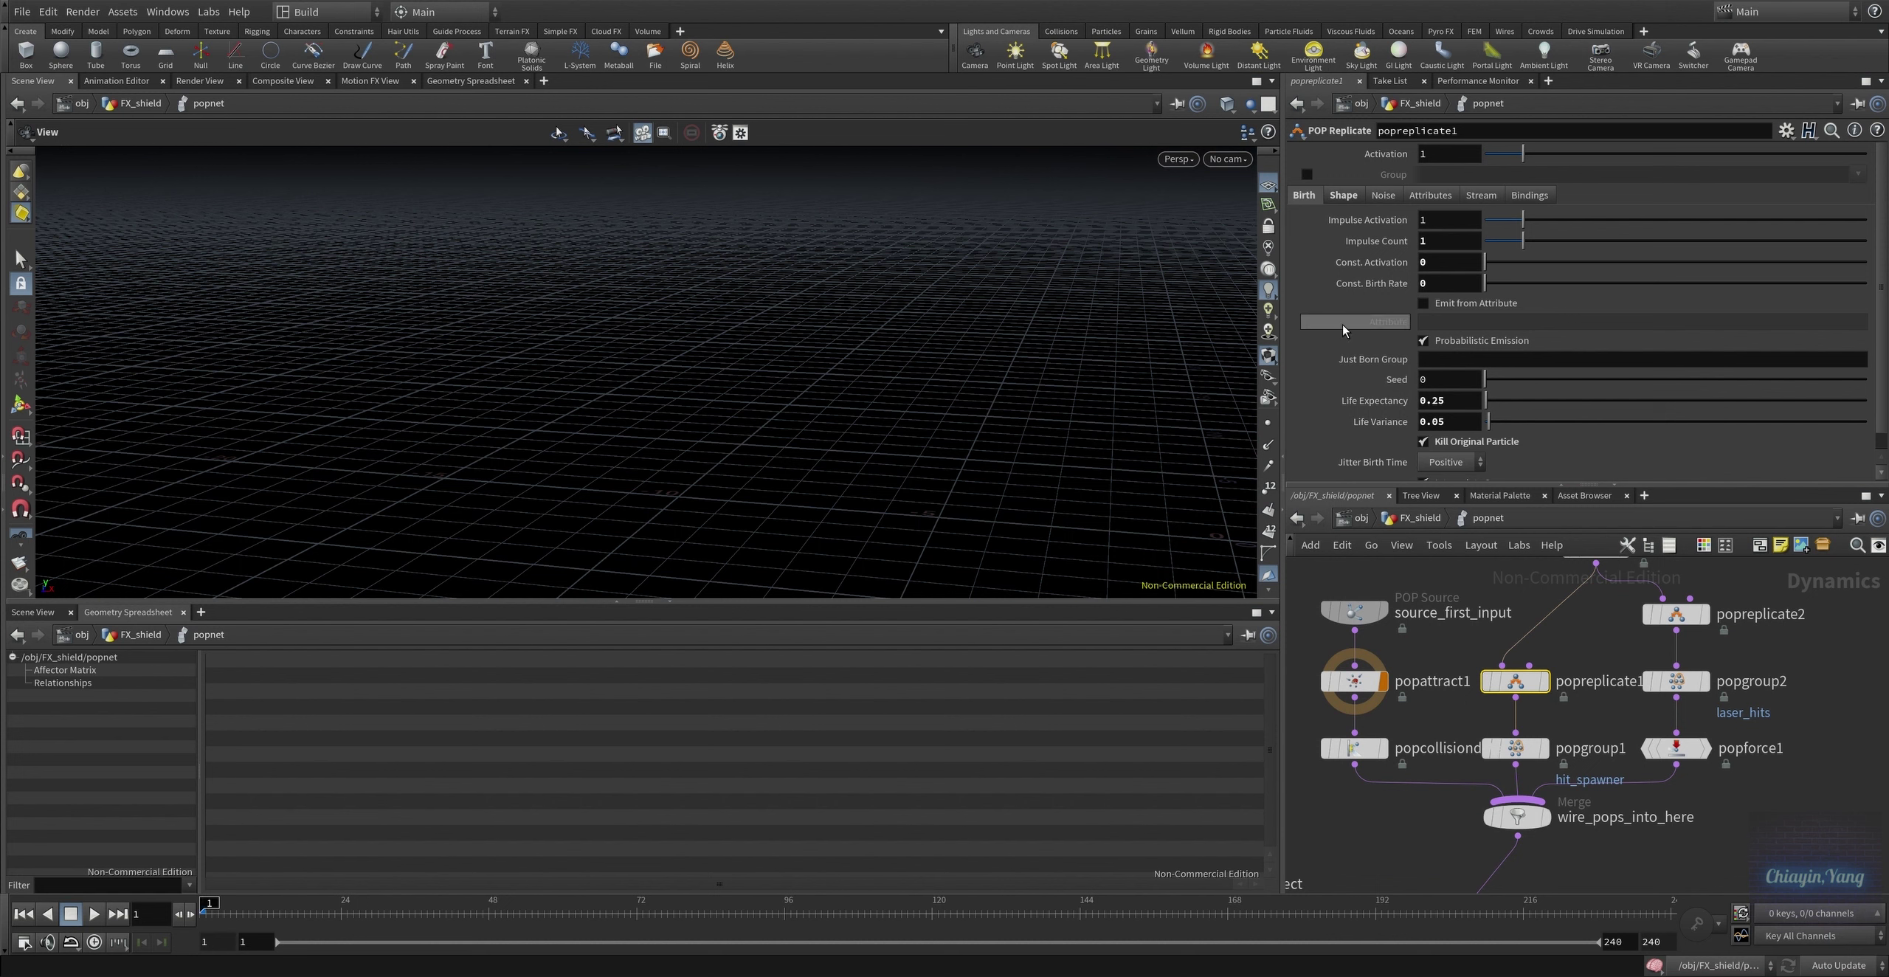
scroll(1355, 229, "down", 1)
mouse_move(1515, 682)
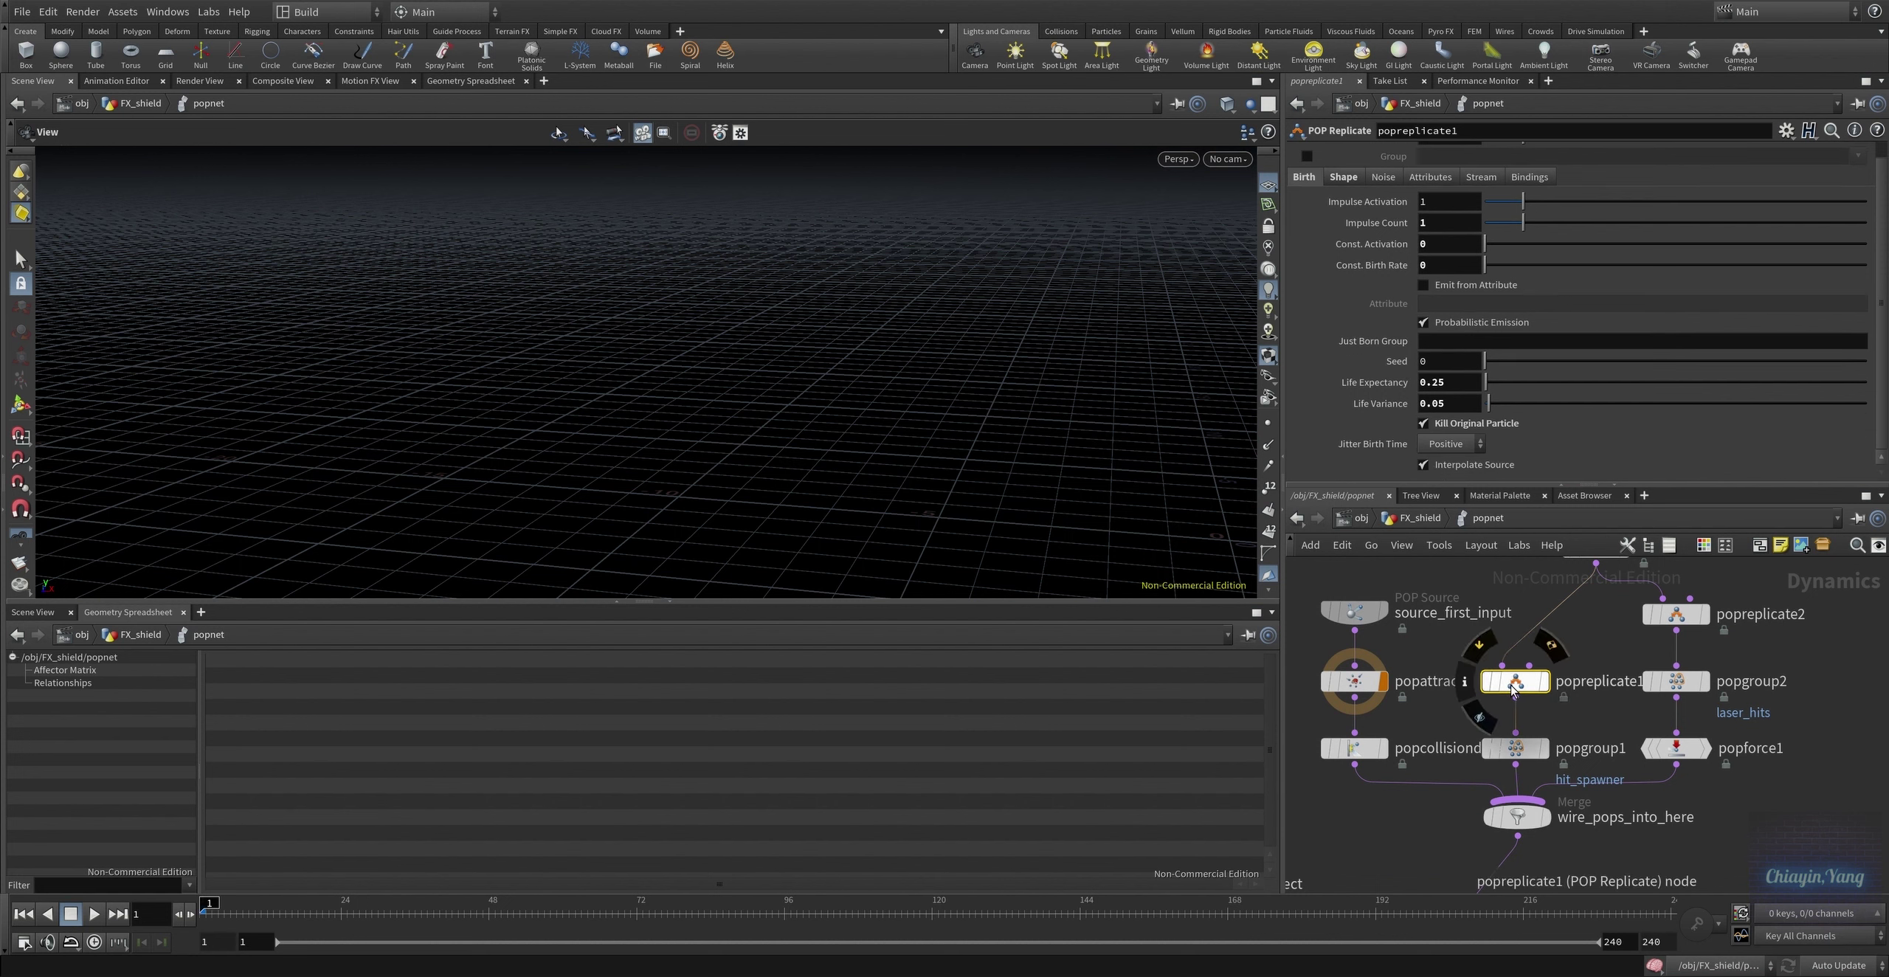
key("r")
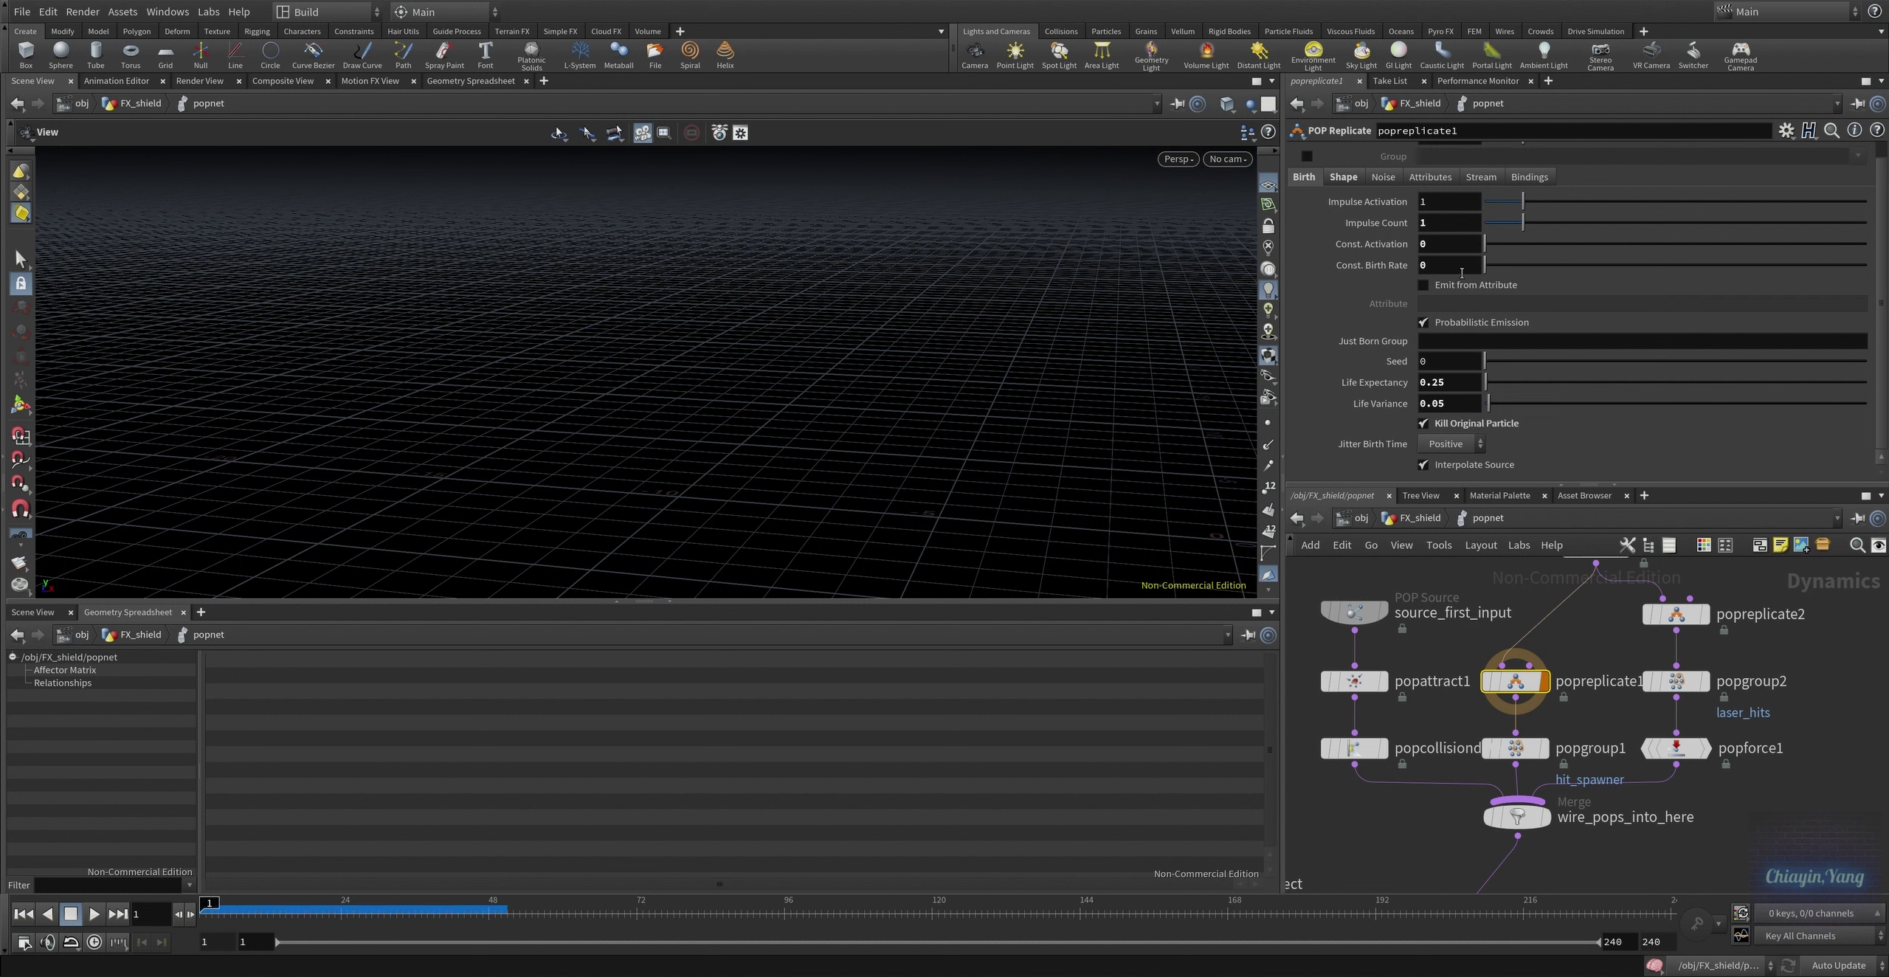
left_click(1345, 179)
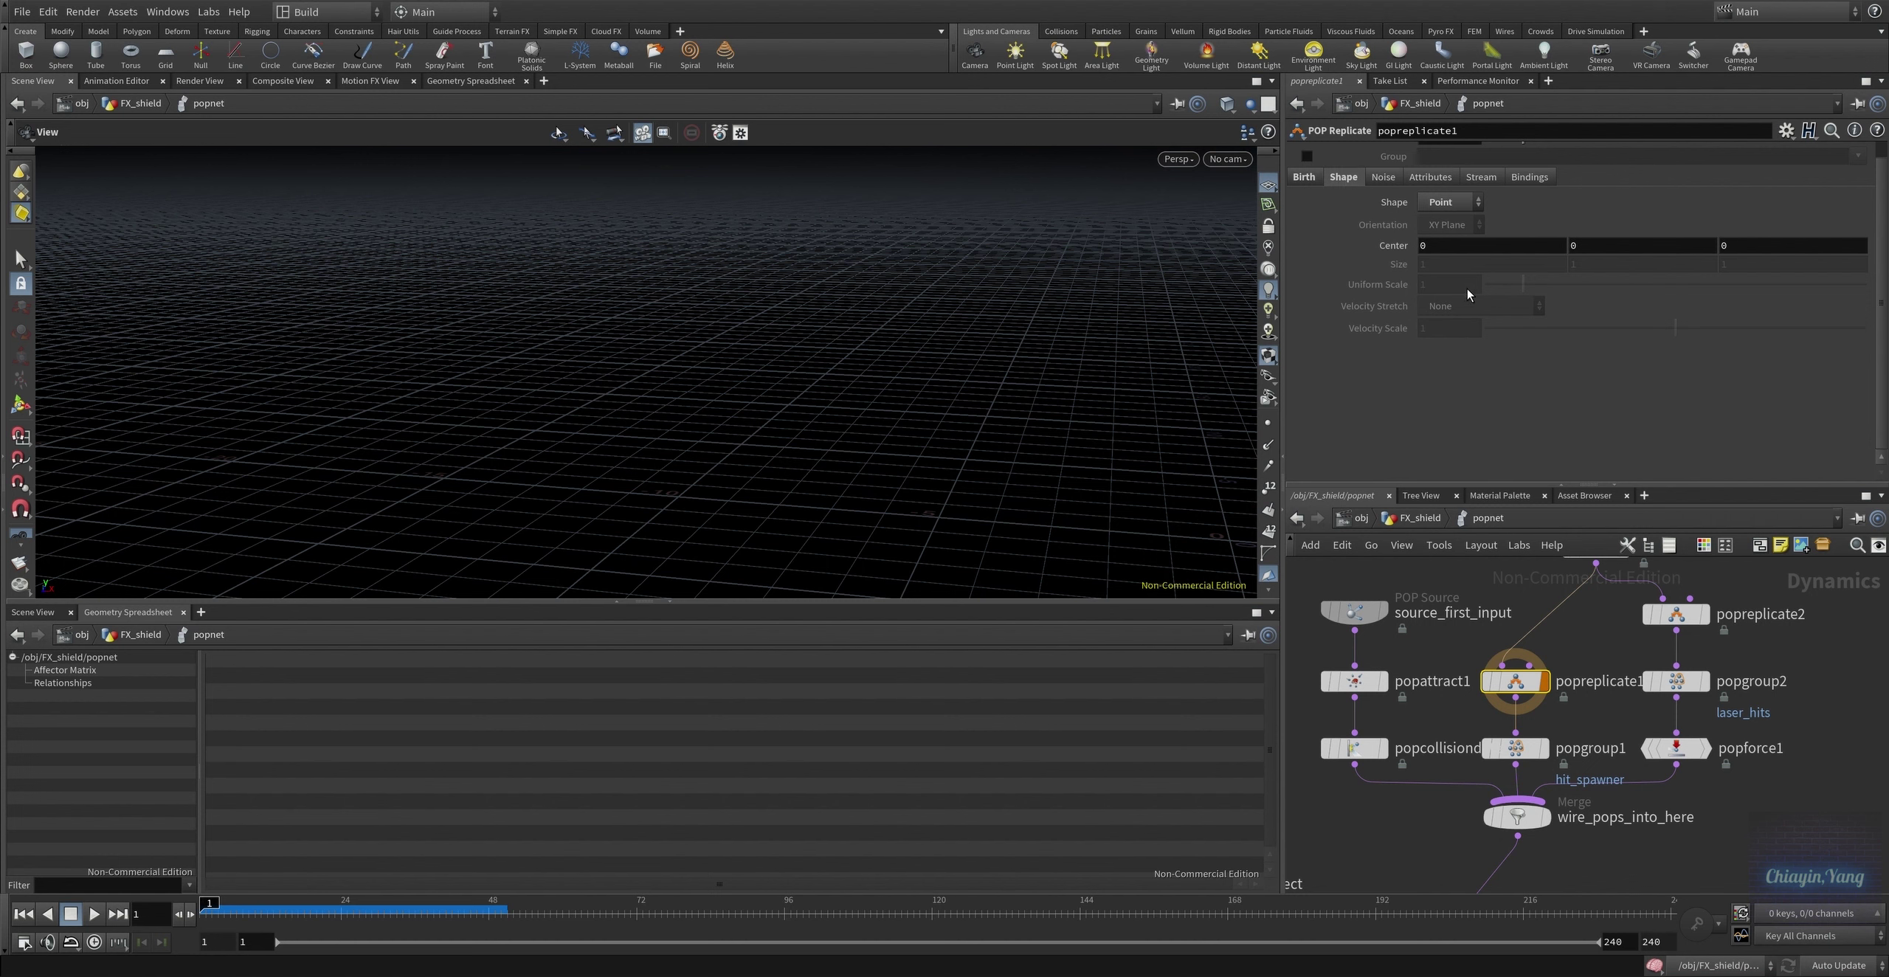
Inspect popgroup1, then display popreplicate2 and check its inherited attributes and Life Variance
left_click(1519, 749)
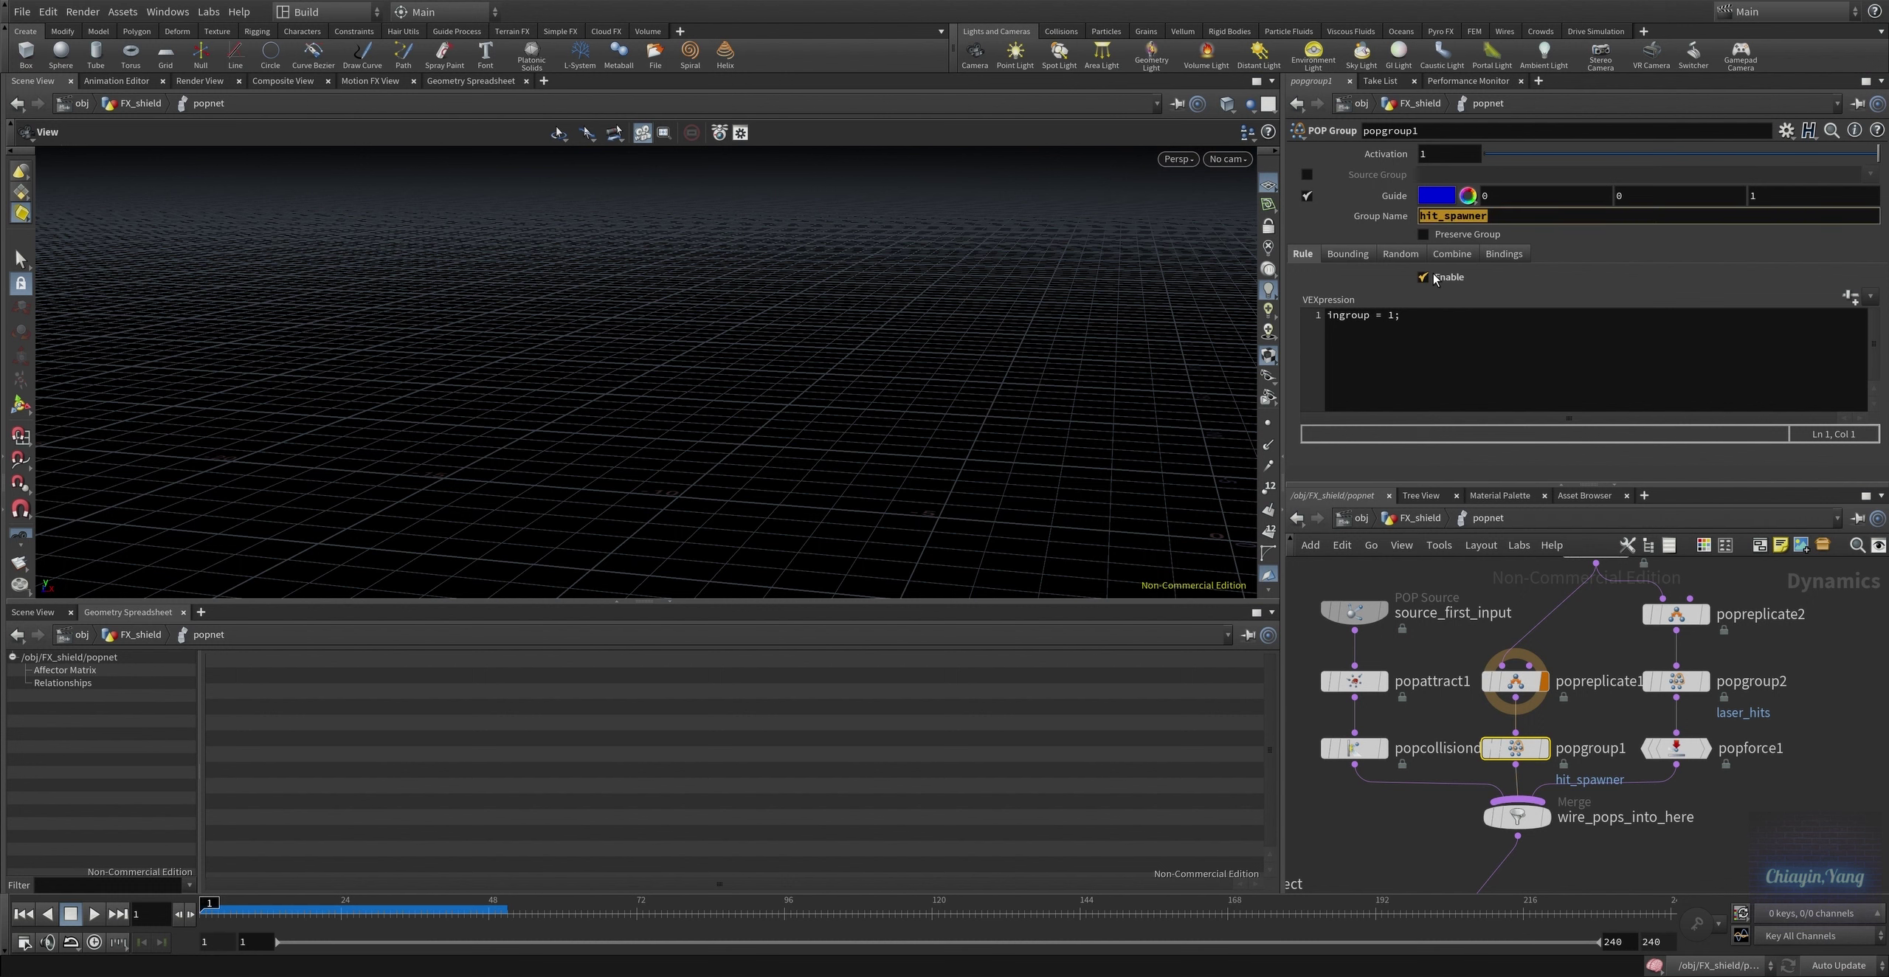
left_click(1689, 620)
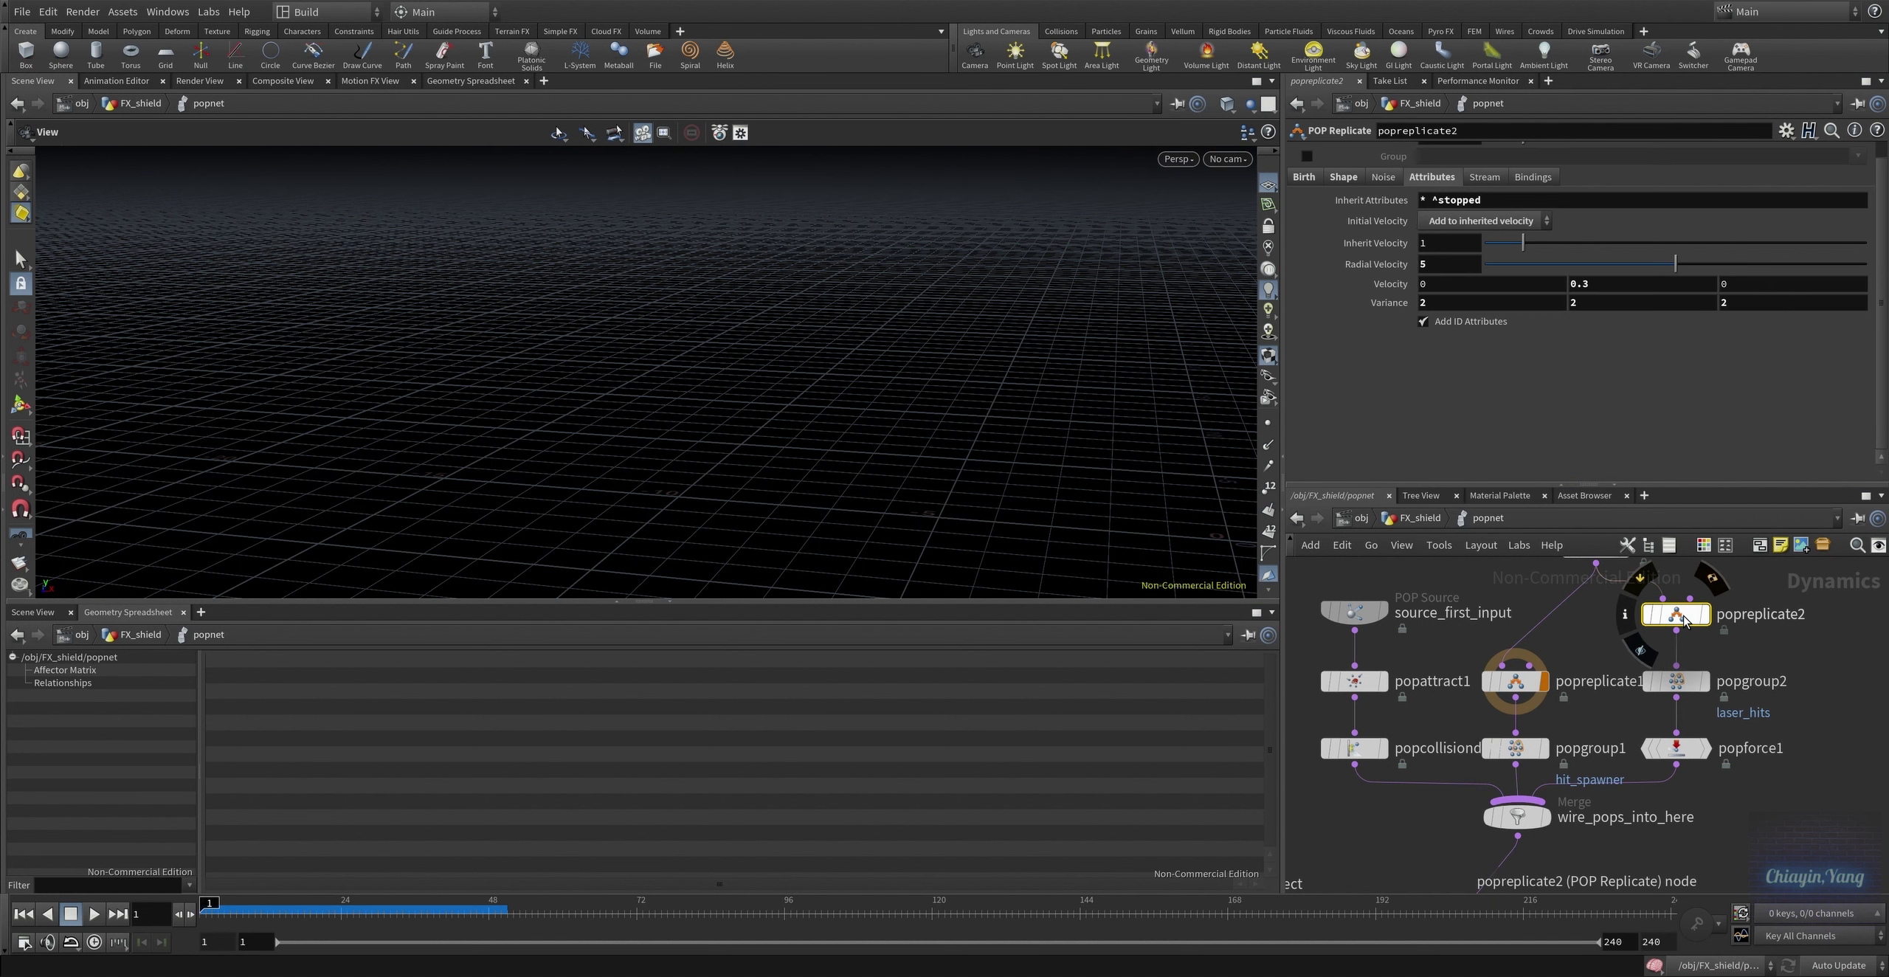
key("r")
key("Return")
left_click(1431, 184)
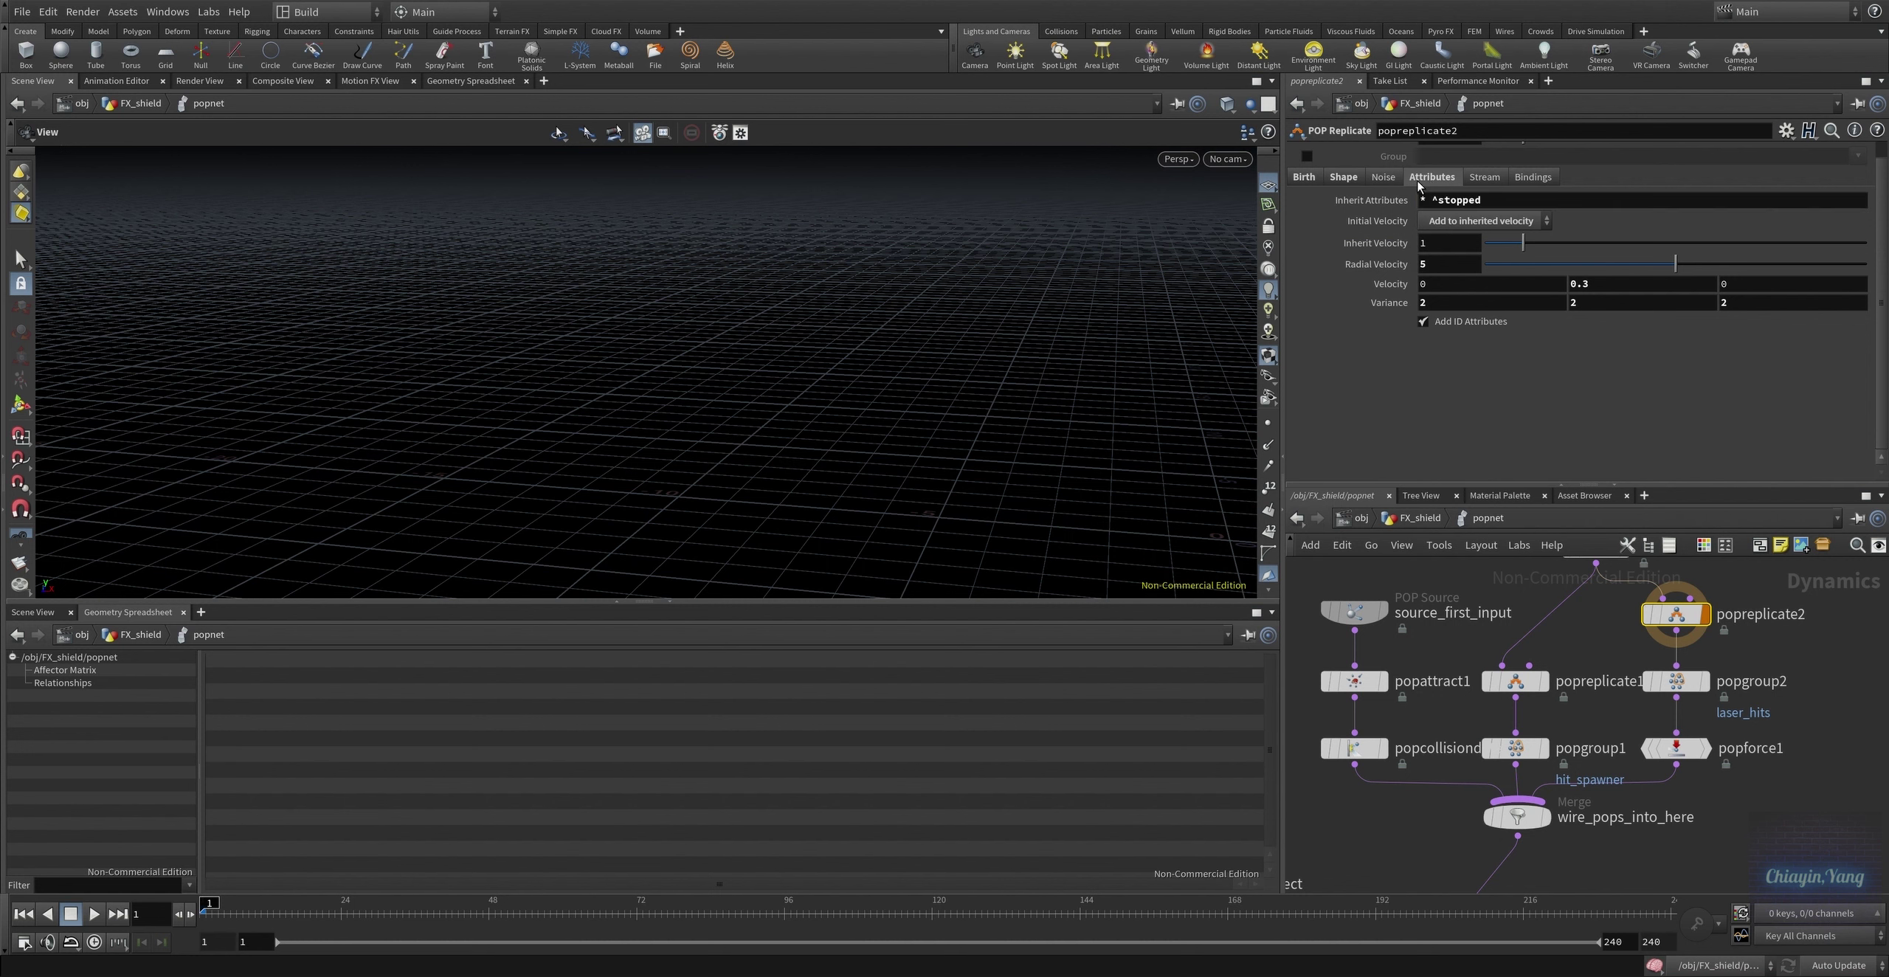
left_click(1308, 180)
left_click(1445, 405)
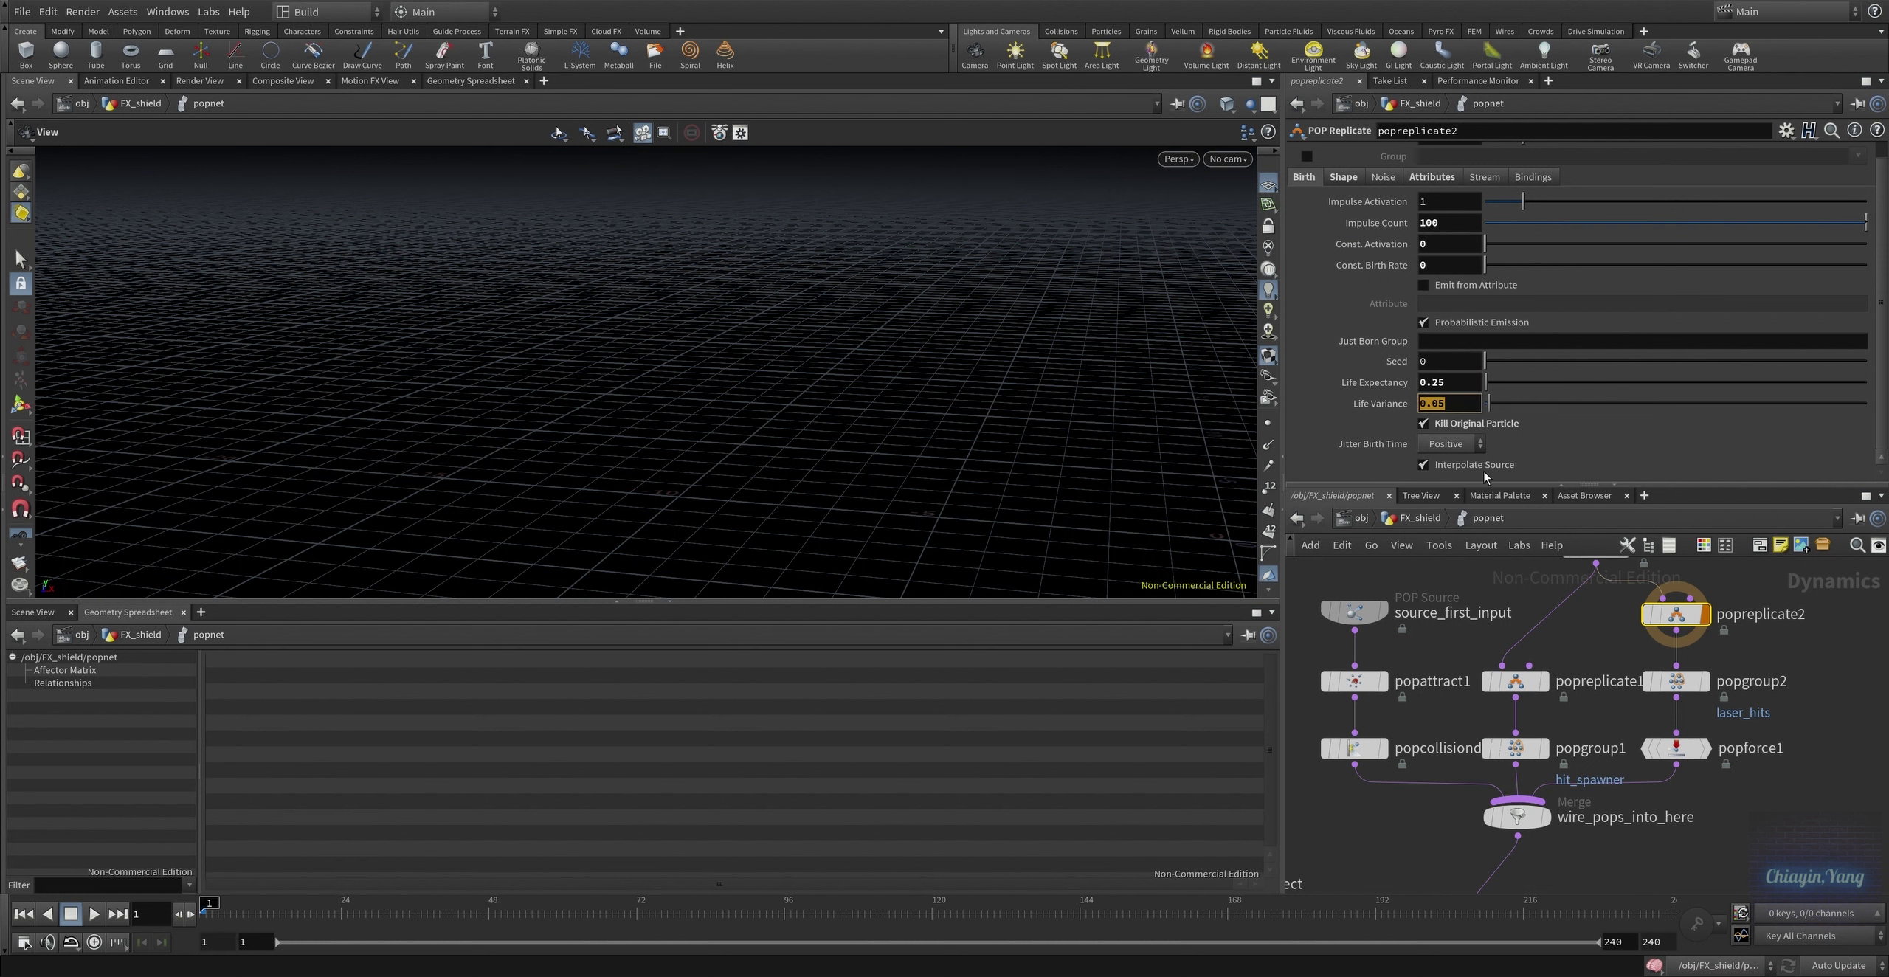
Check popgroup2's laser_hits group name and ingroup expression, then popforce1
left_click(1677, 682)
left_click_drag(1479, 216, 1340, 237)
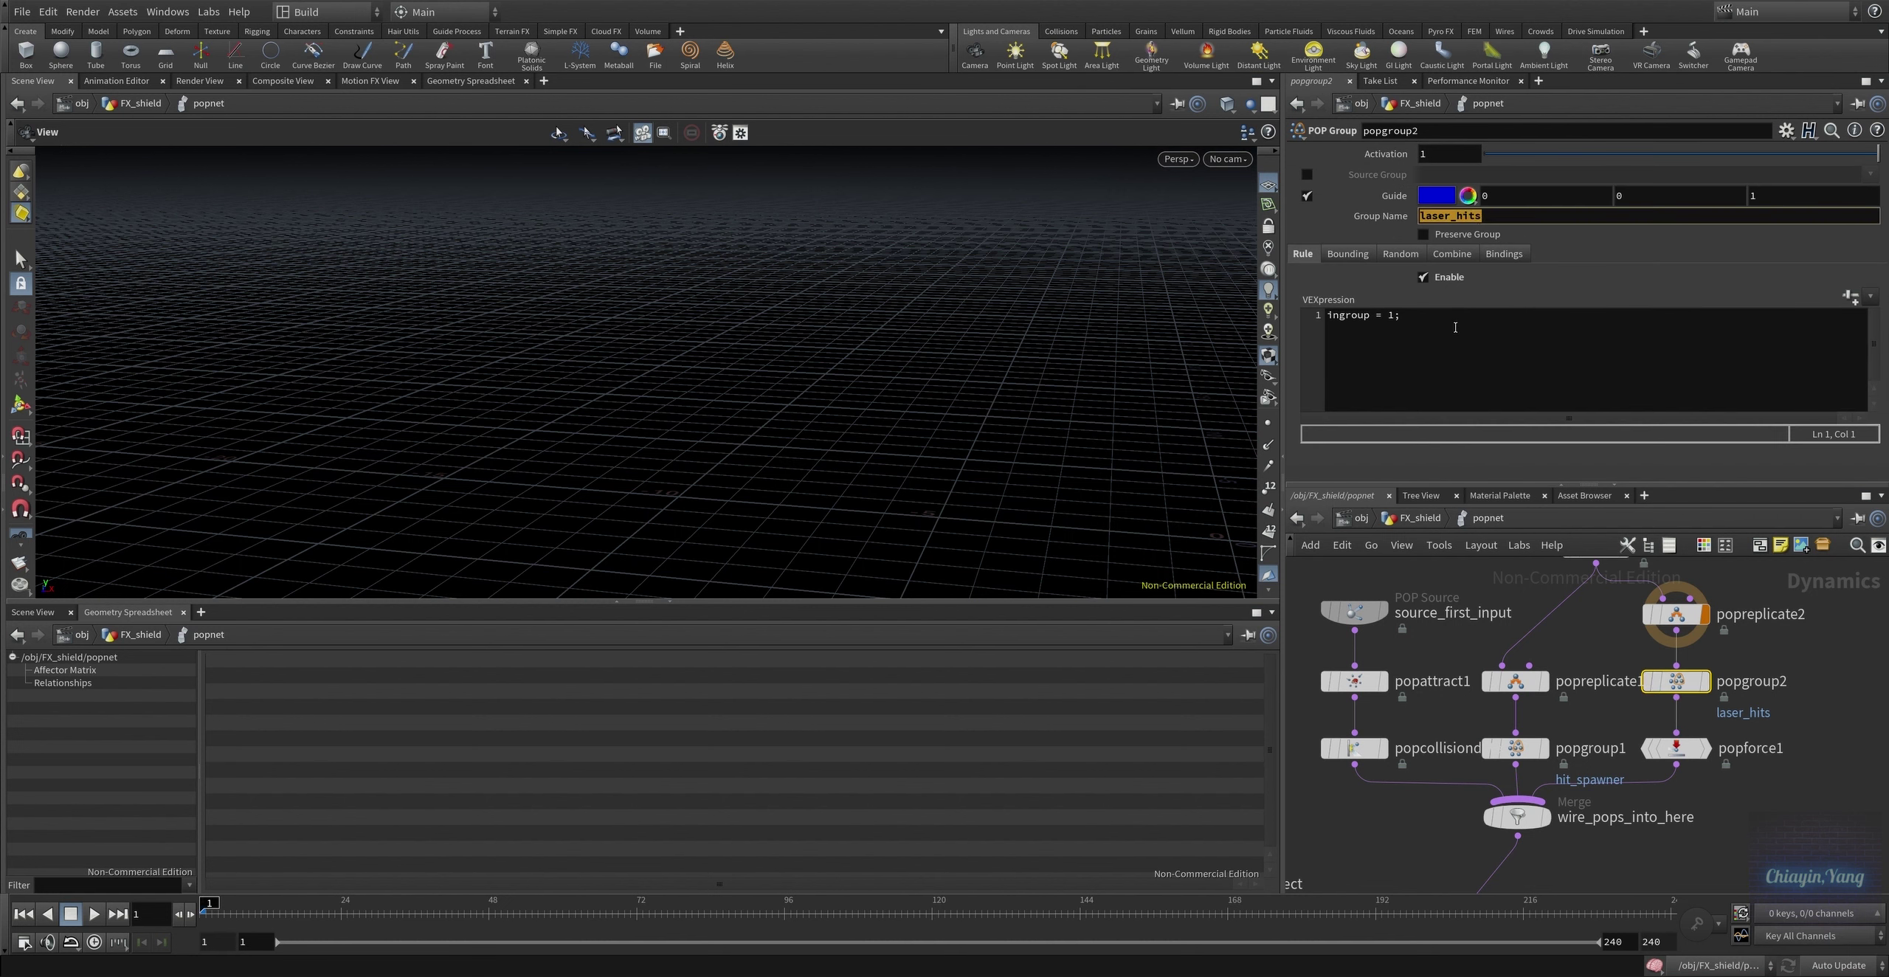
left_click_drag(1427, 331, 1314, 336)
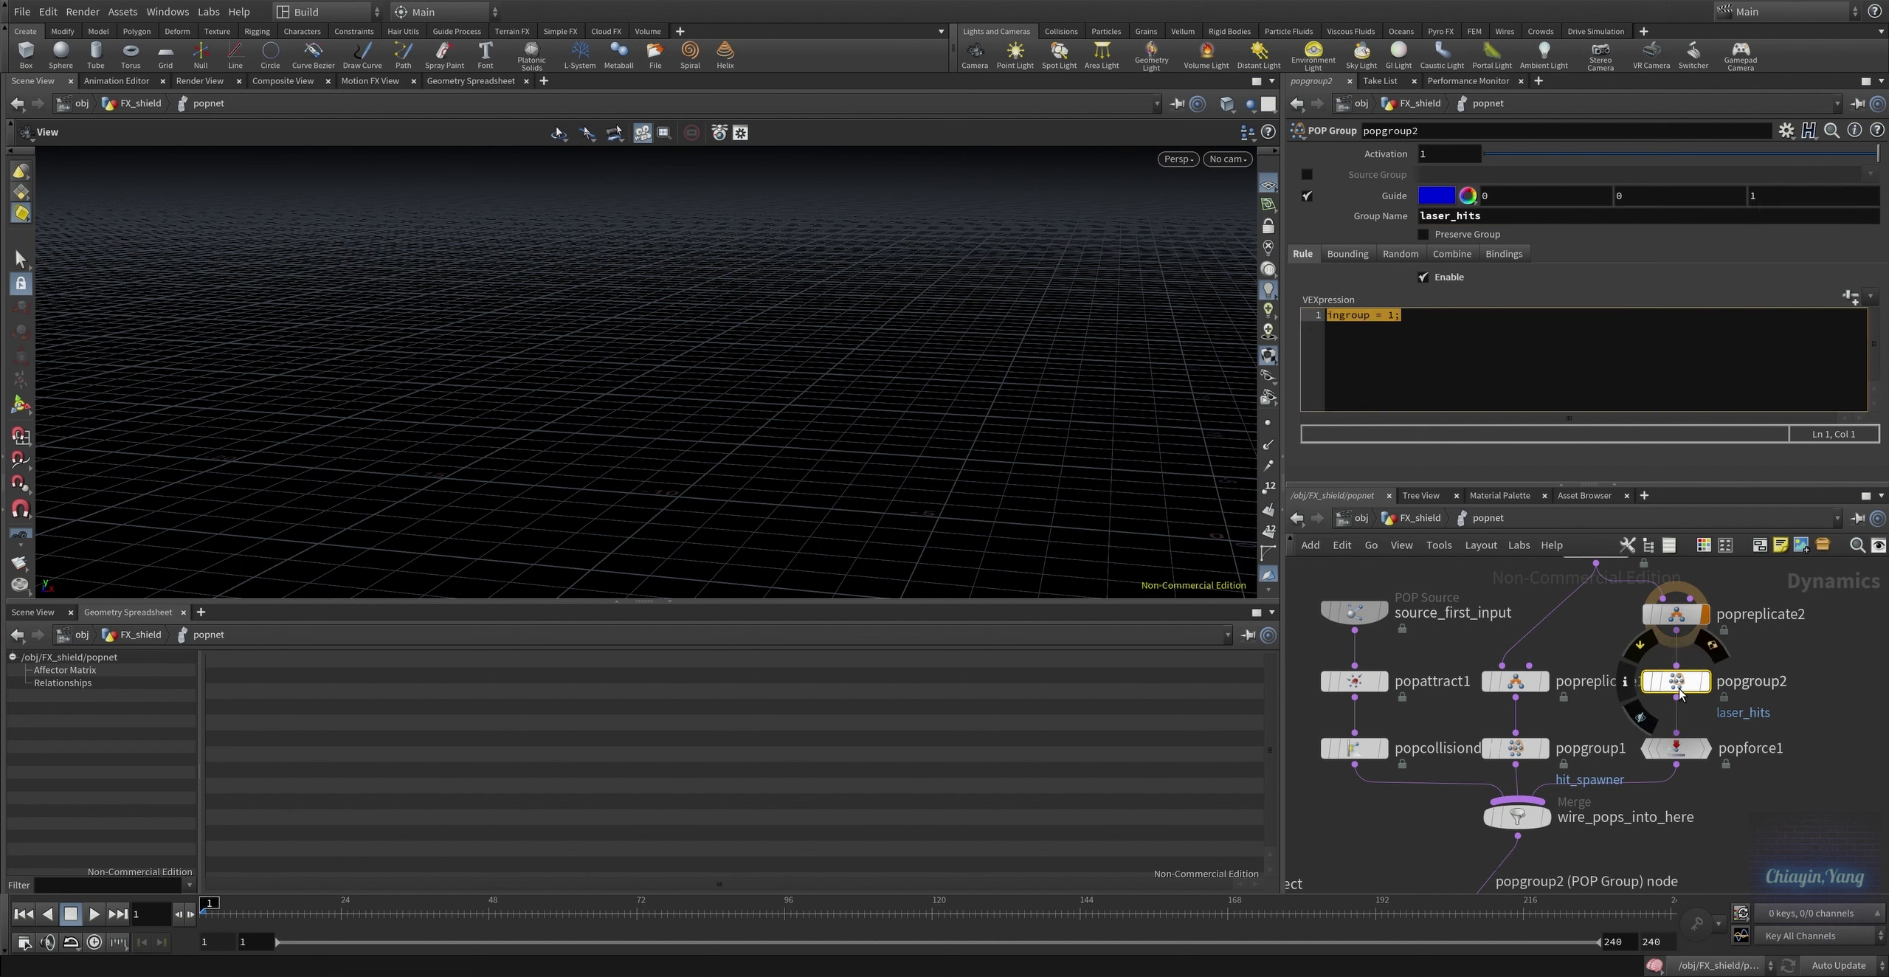
left_click(1682, 750)
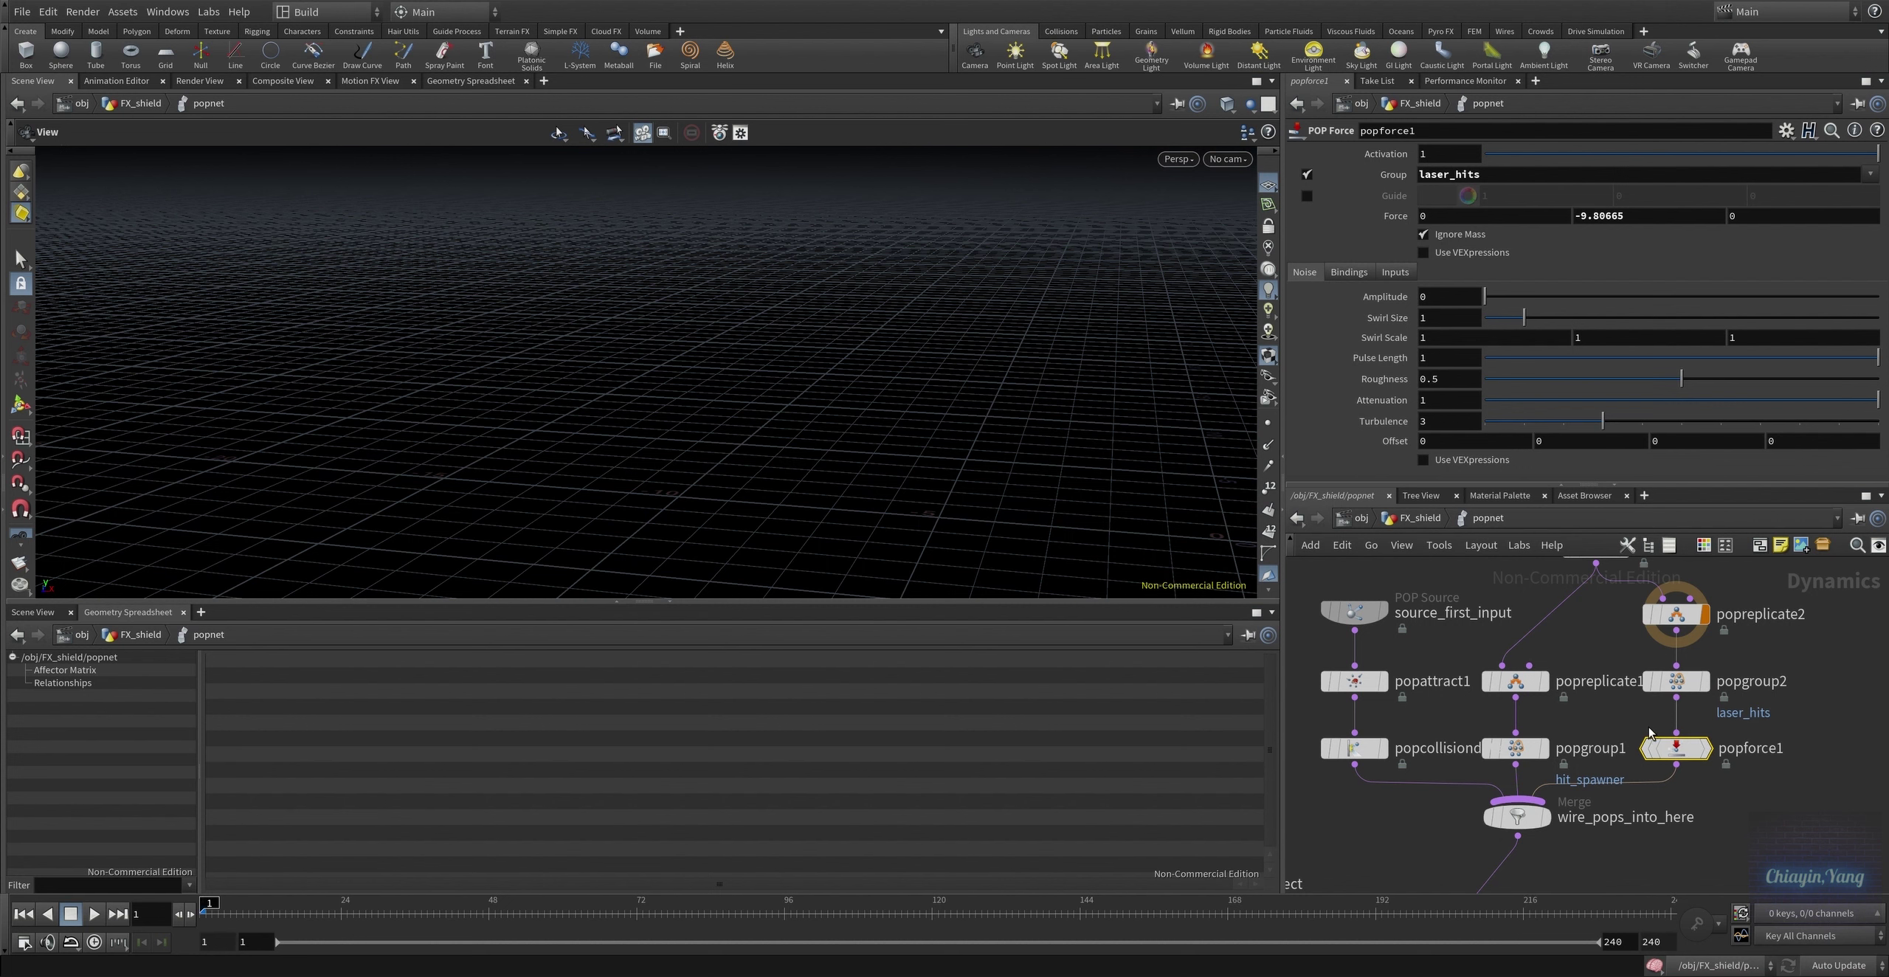
Confirm the -9.80665 downward force, then add a Gravity Force node and delete it
key("Return")
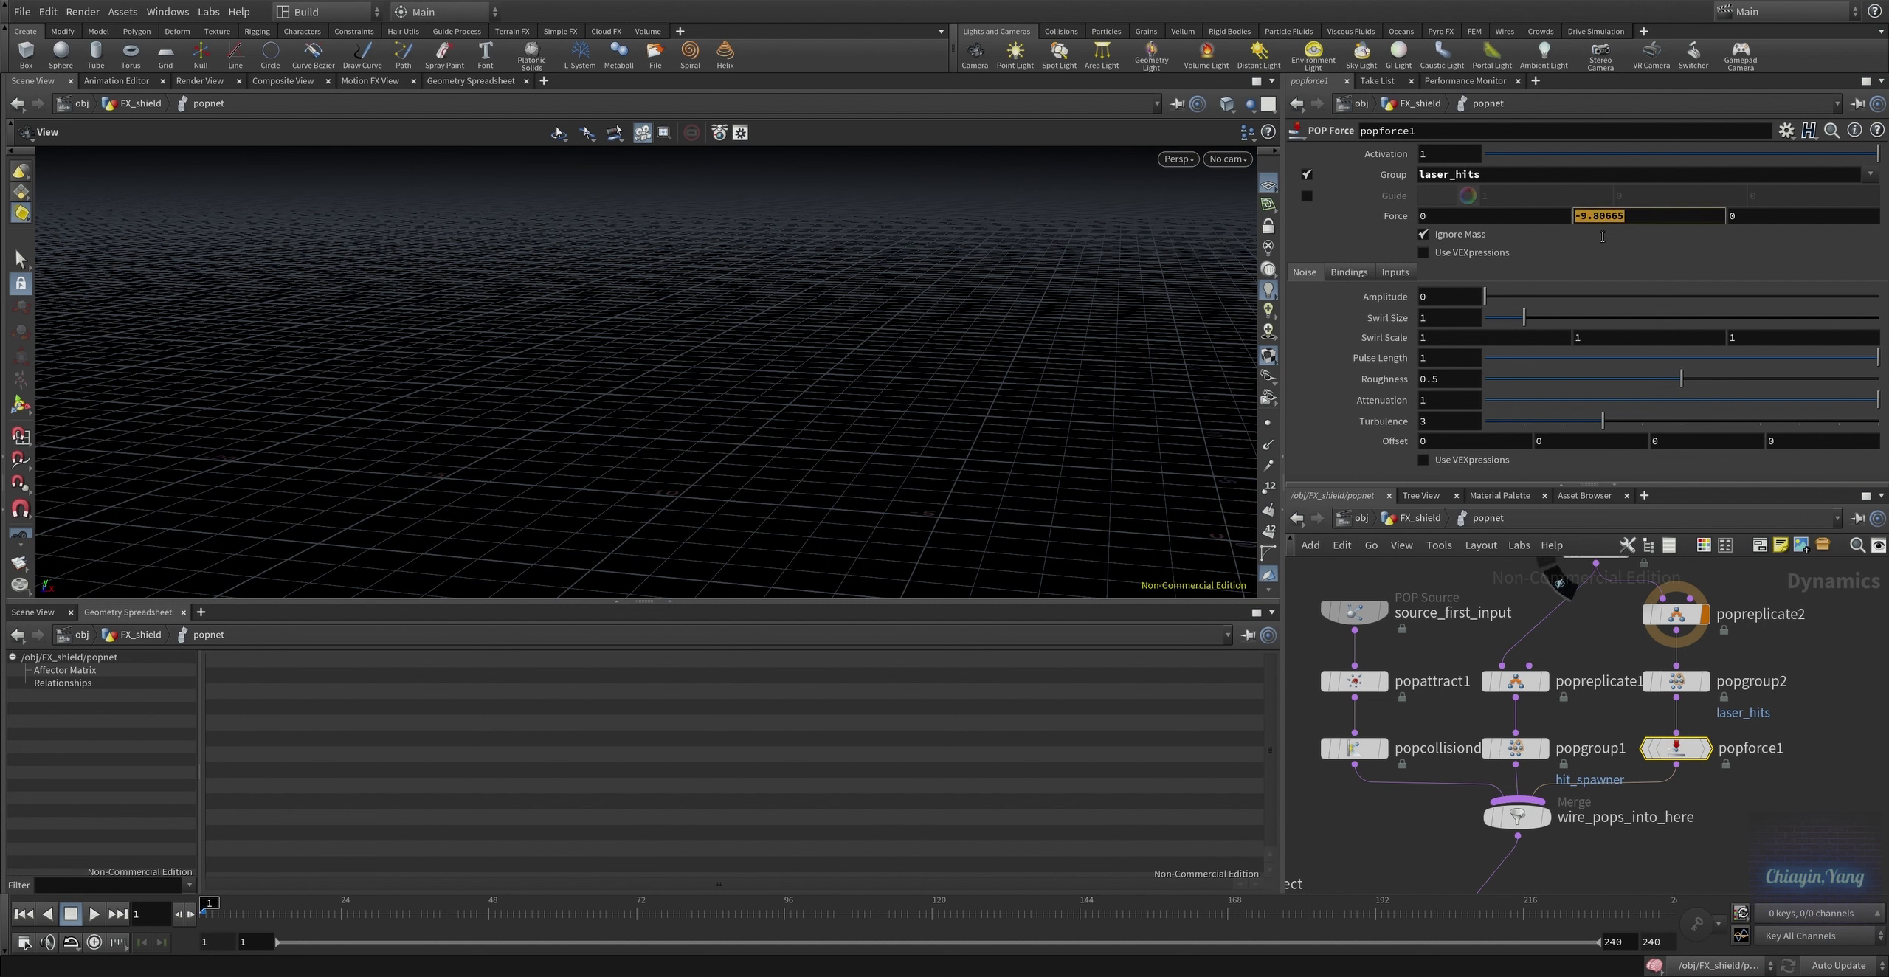
middle_click_drag(1881, 734, 1666, 722)
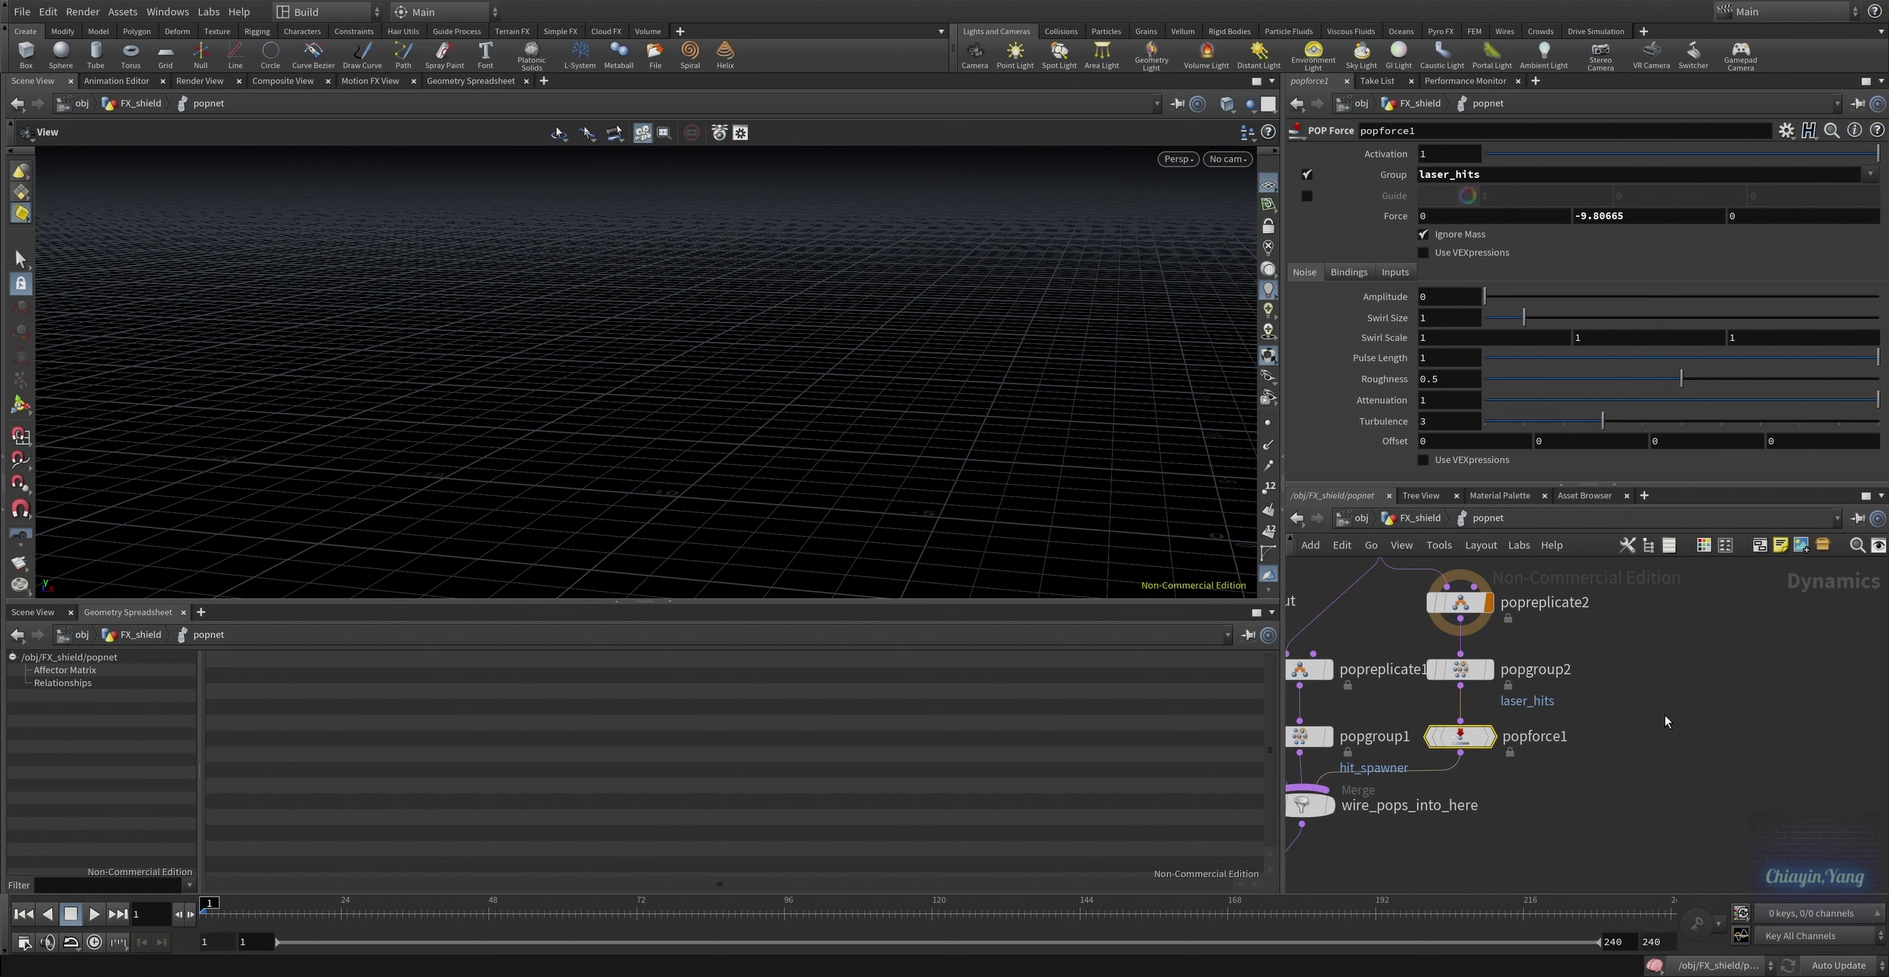
left_click(1682, 722)
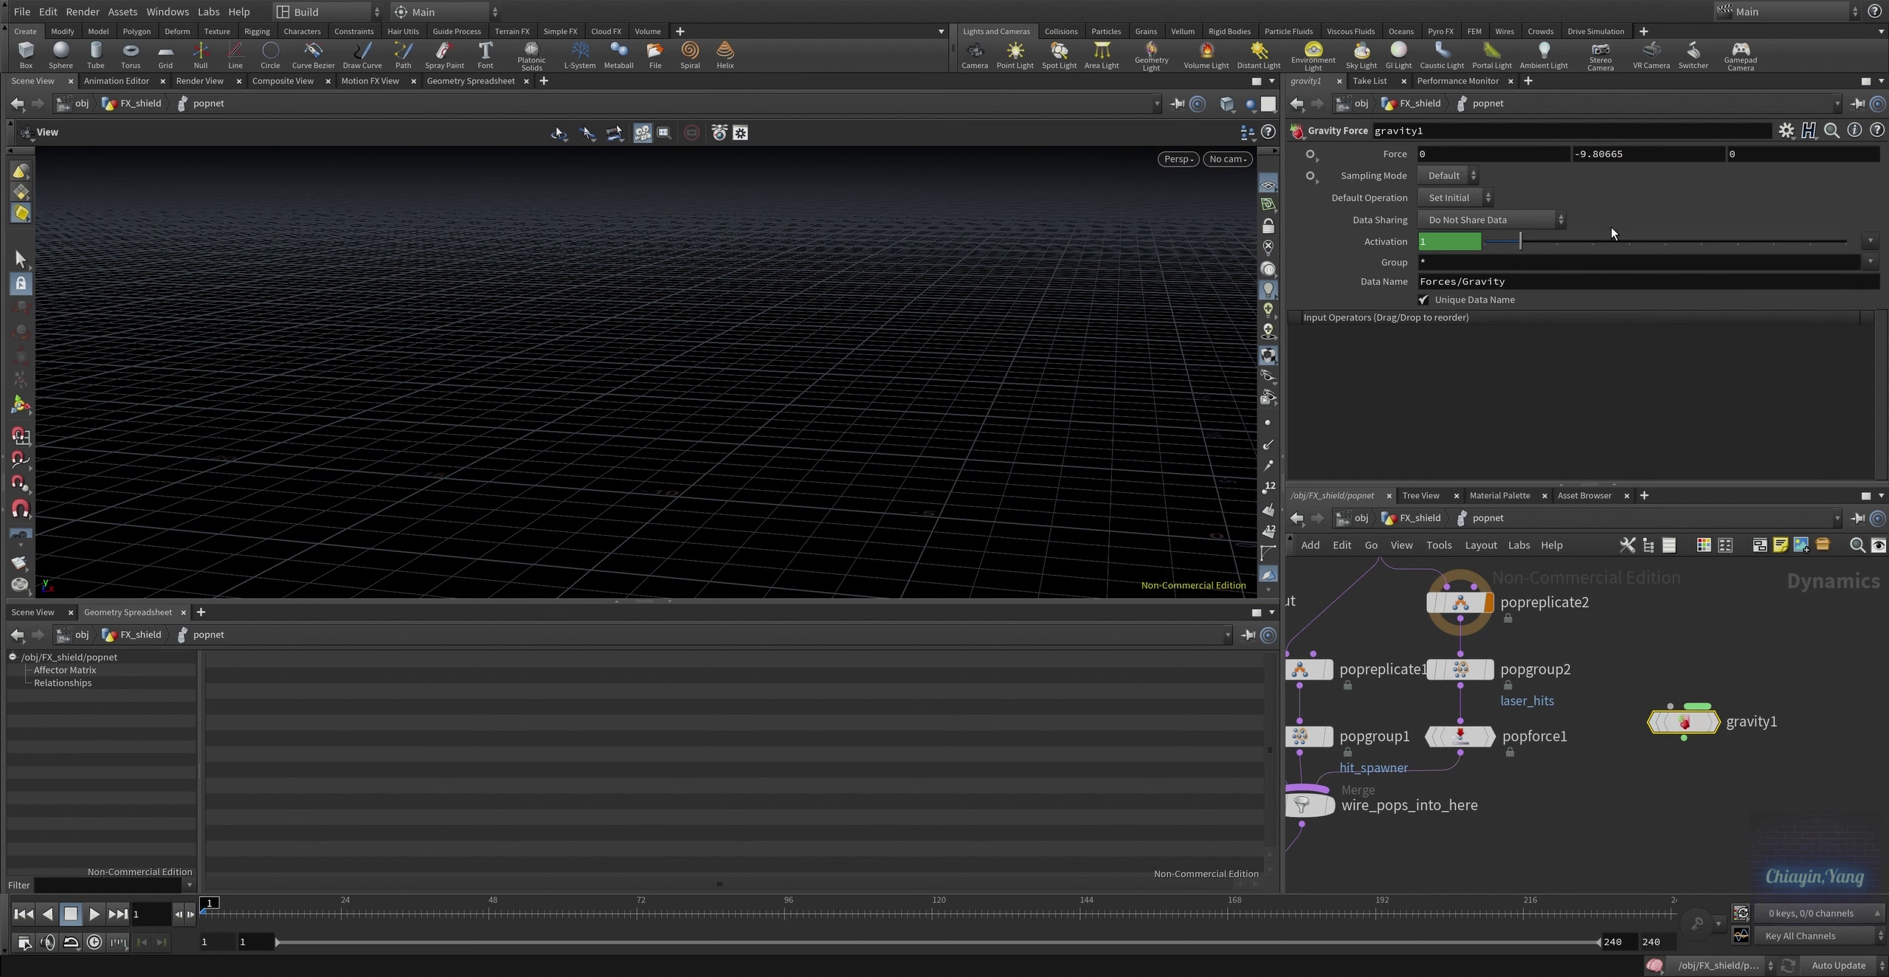
key("Return")
key("Delete")
Return to popforce1 and select the popobject node at the solver level
left_click(1467, 742)
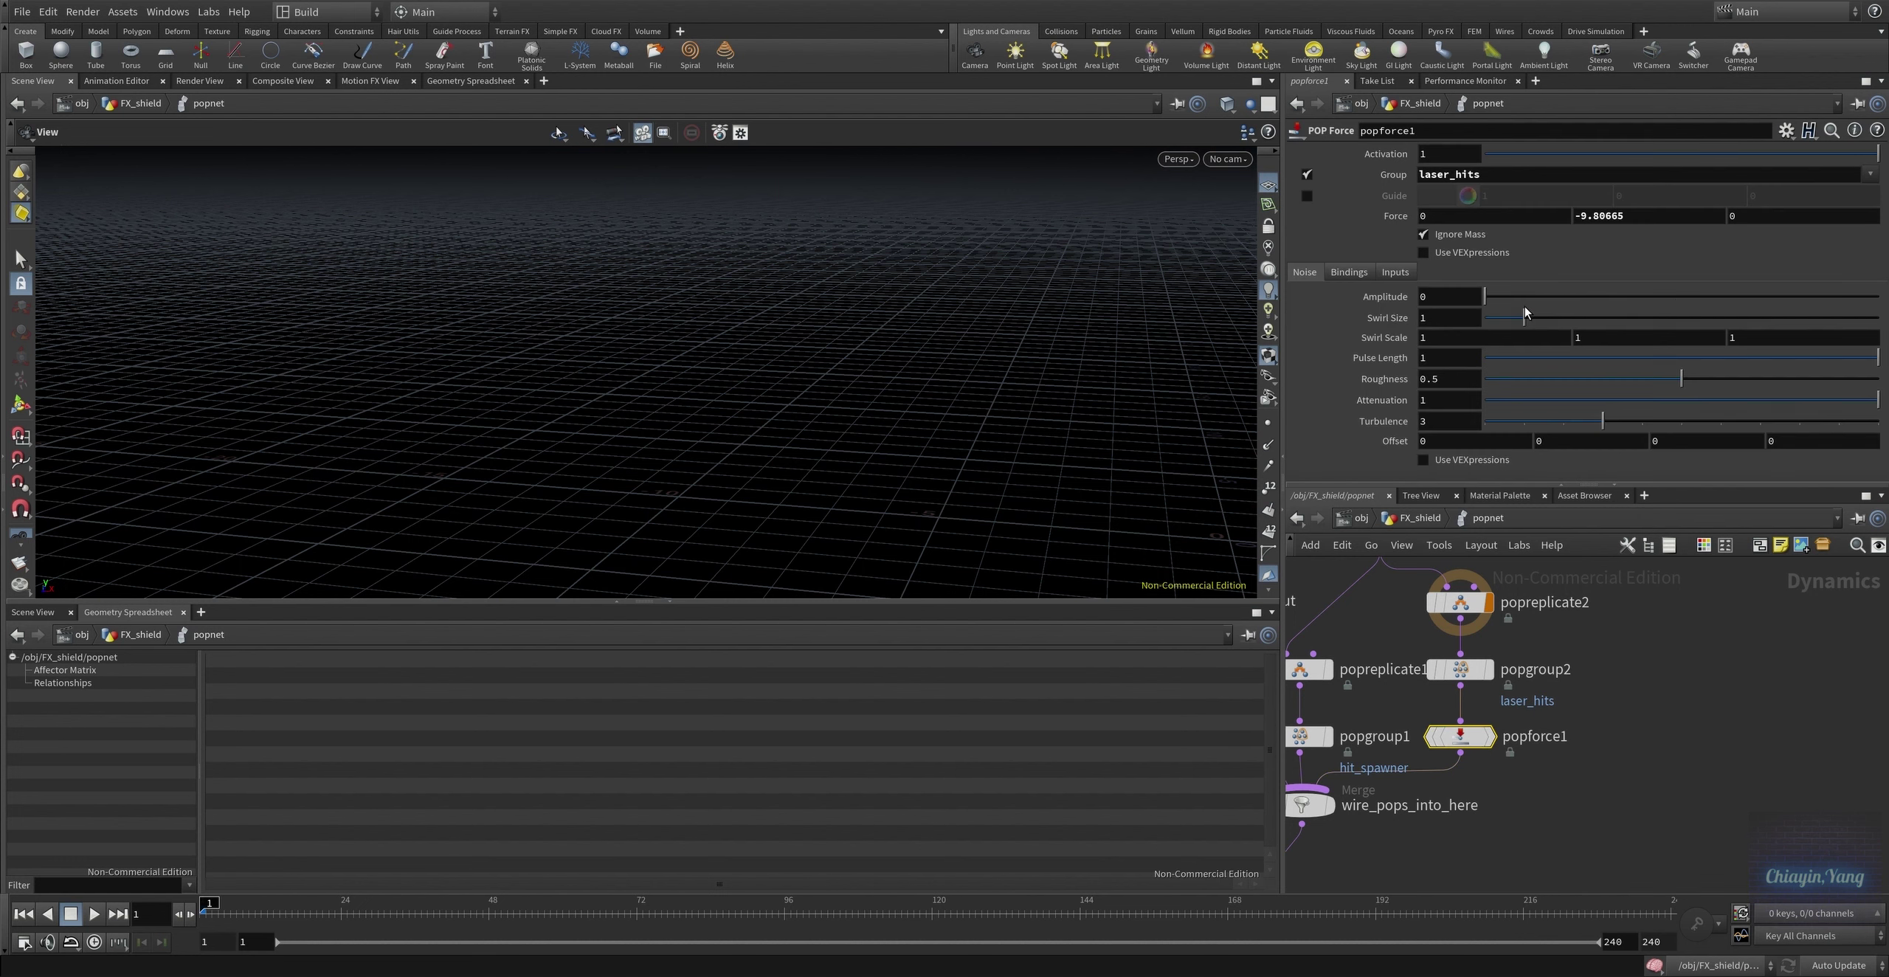
scroll(1683, 848, "down", 4)
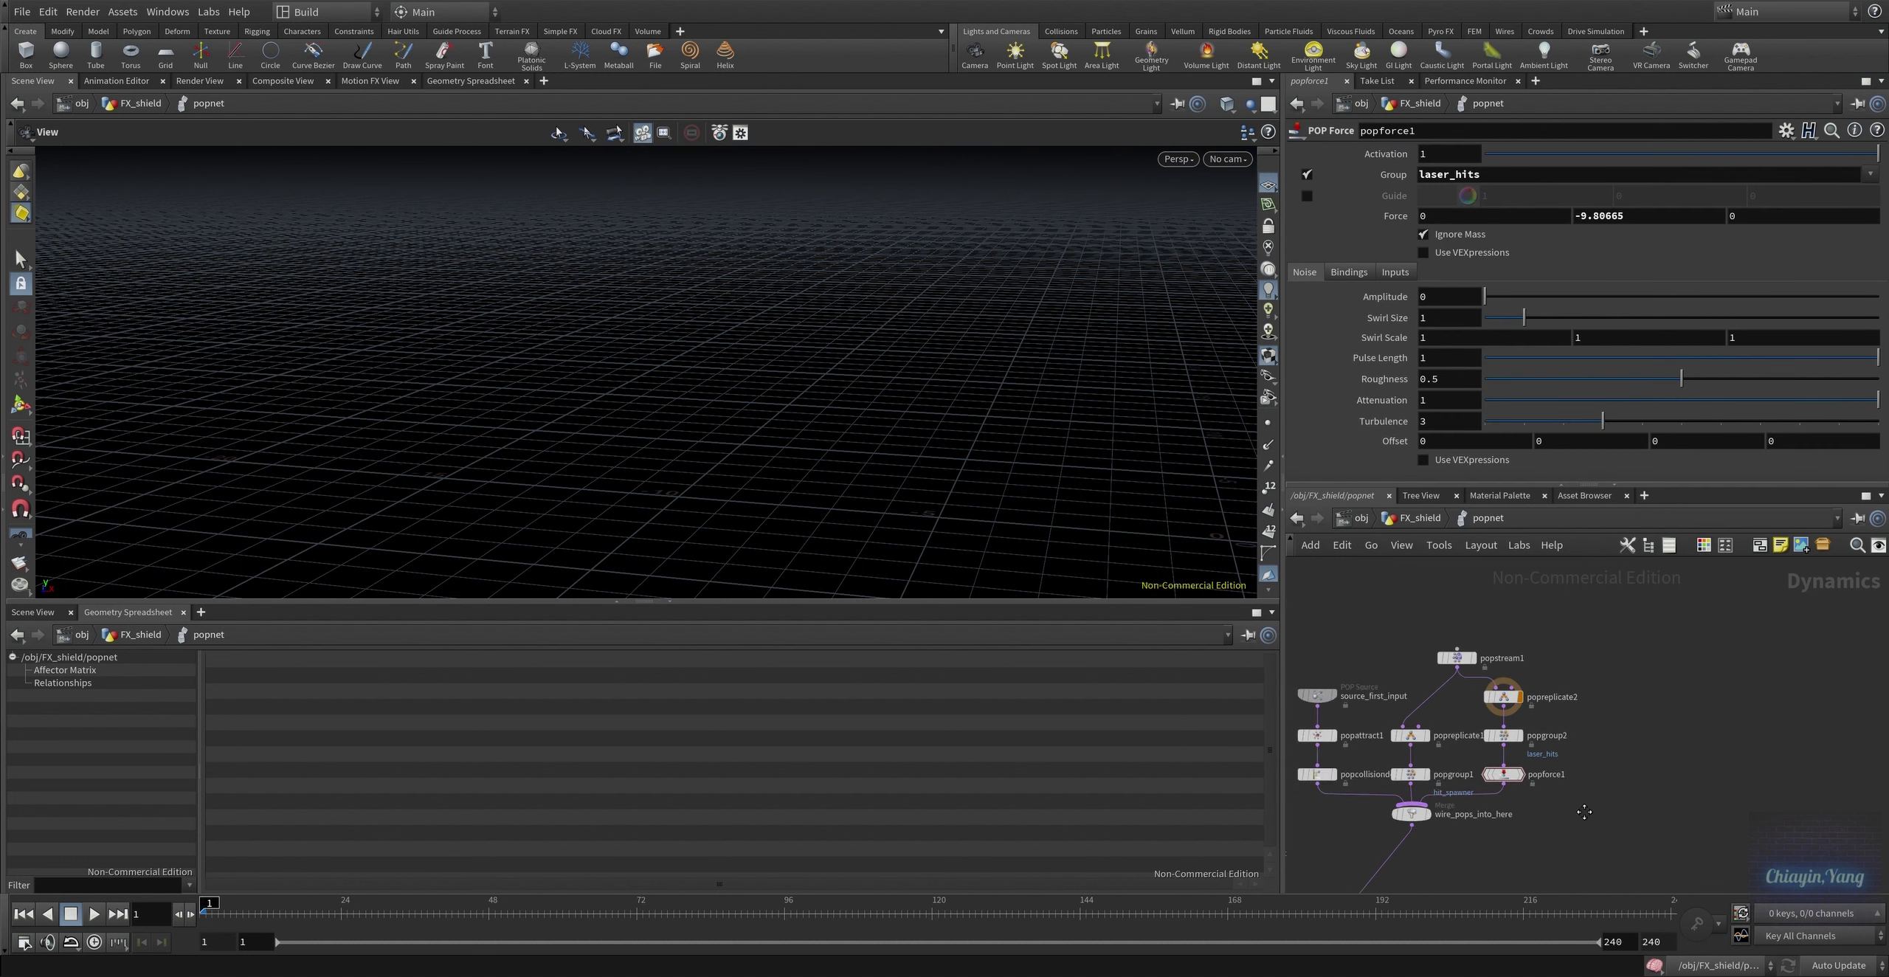
middle_click_drag(1533, 785, 1639, 708)
scroll(1448, 713, "up", 2)
left_click(1426, 626)
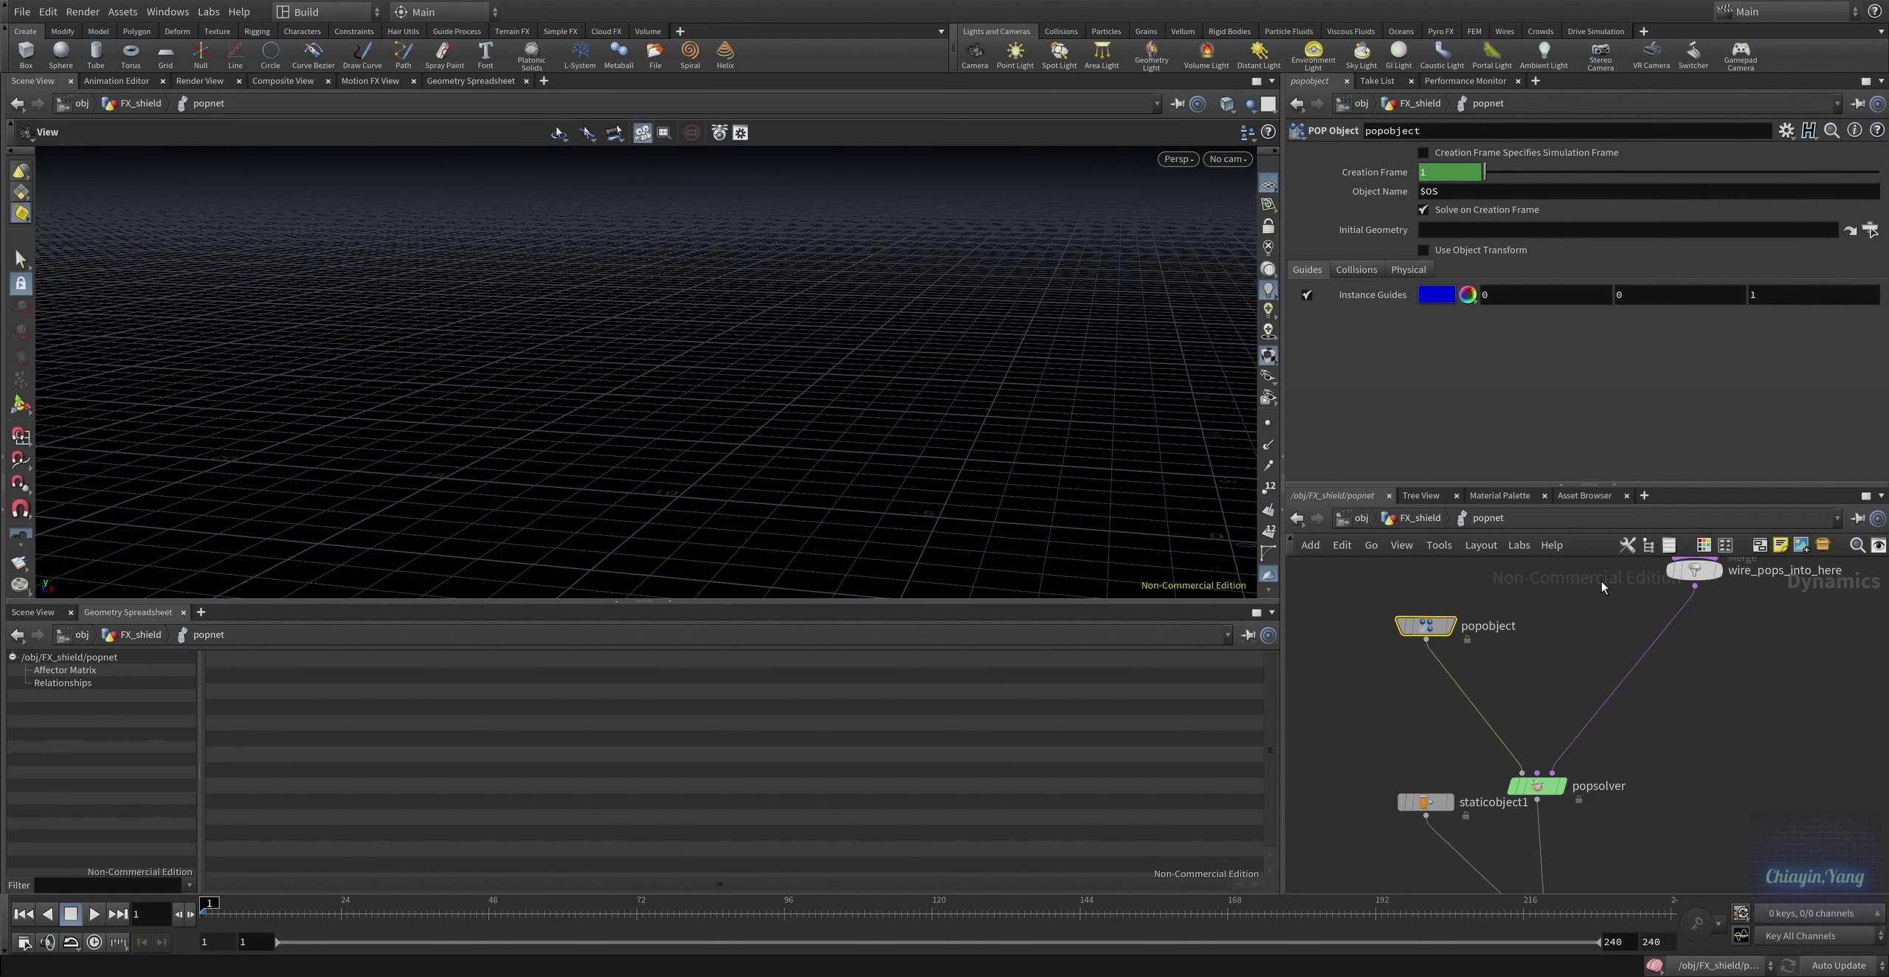
Select staticobject1 and follow its SOP Path to the OUT_shield_col node
middle_click_drag(1651, 816, 1629, 710)
left_click_drag(1628, 710, 1506, 650)
middle_click_drag(1615, 721, 1642, 629)
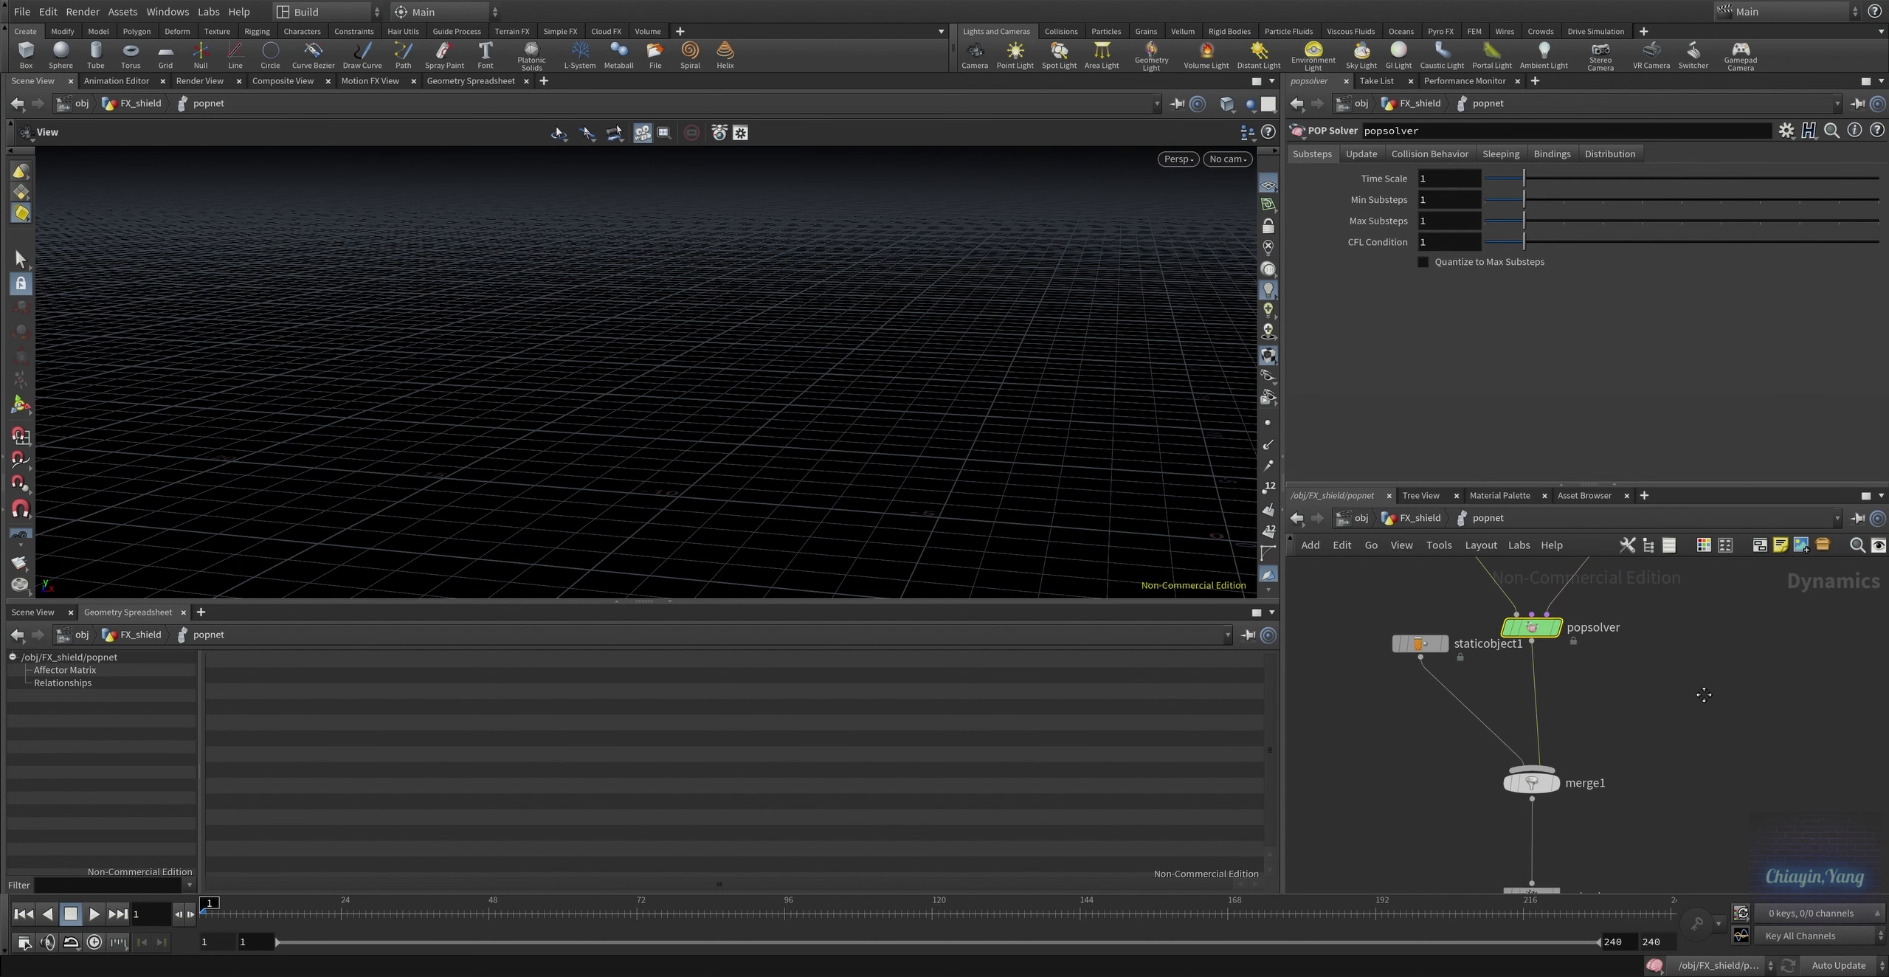
left_click_drag(1382, 681, 1426, 595)
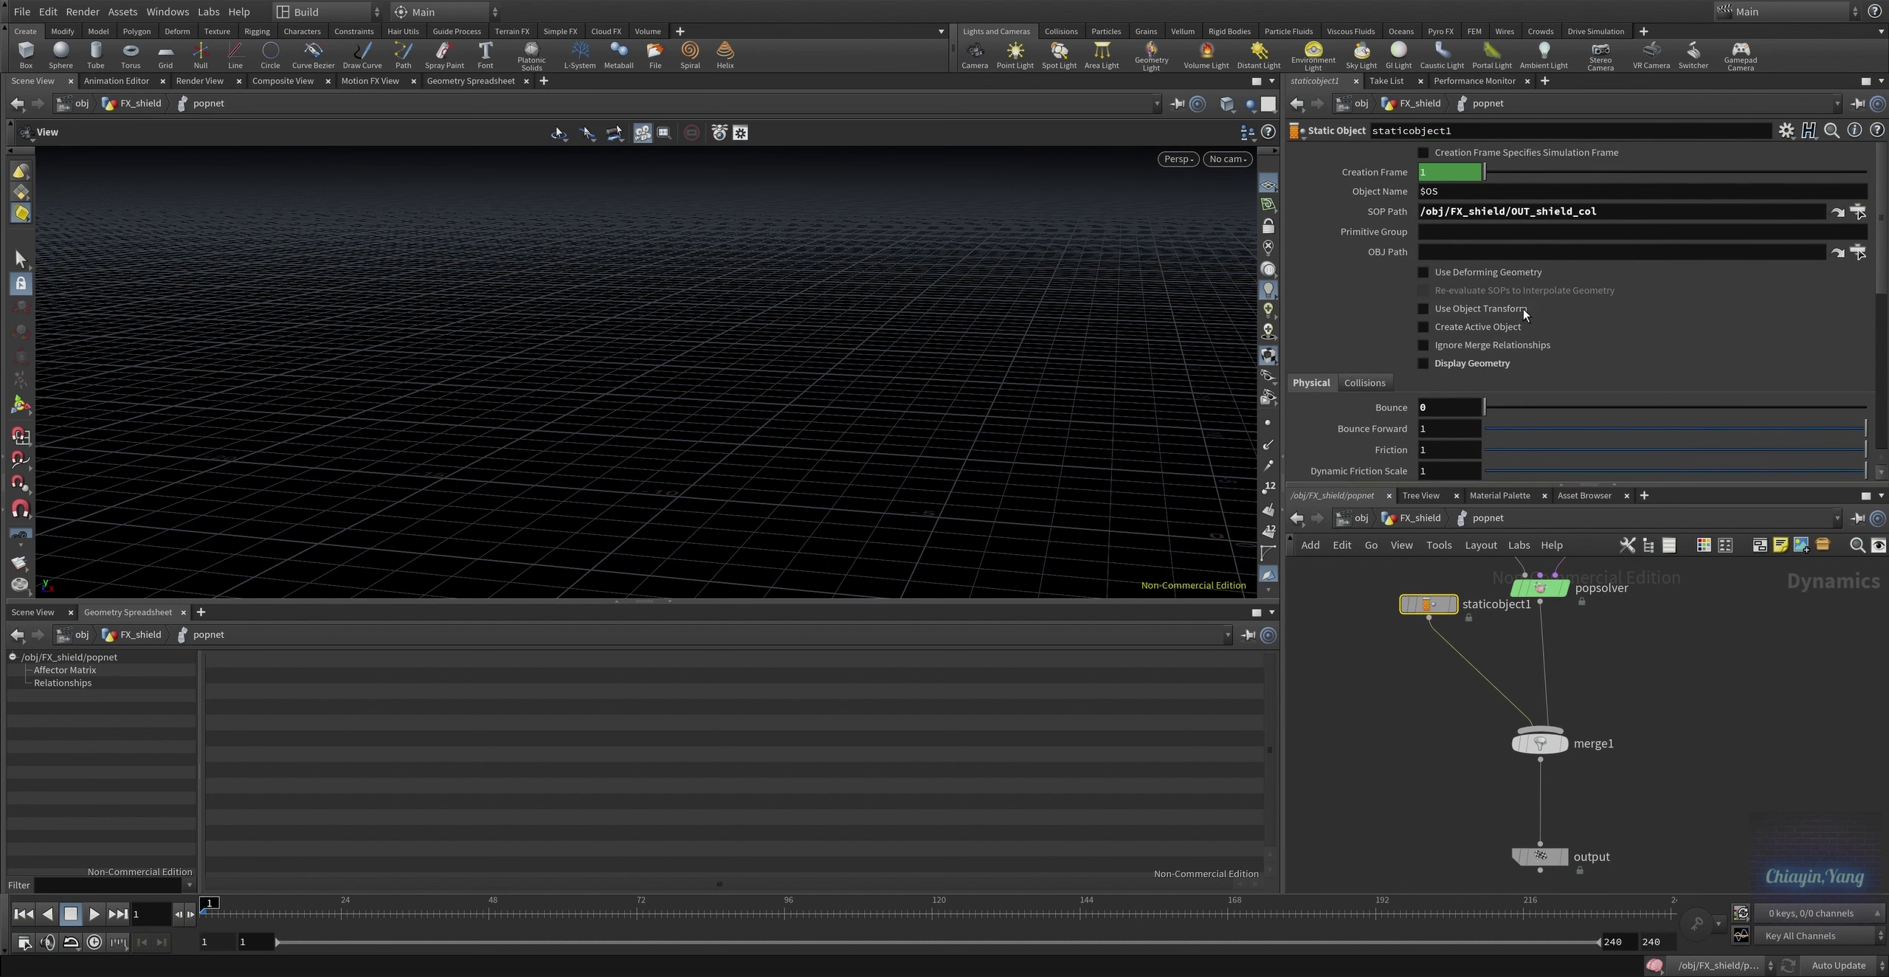
scroll(1424, 338, "down", 1)
scroll(1423, 338, "down", 2)
scroll(1373, 295, "up", 2)
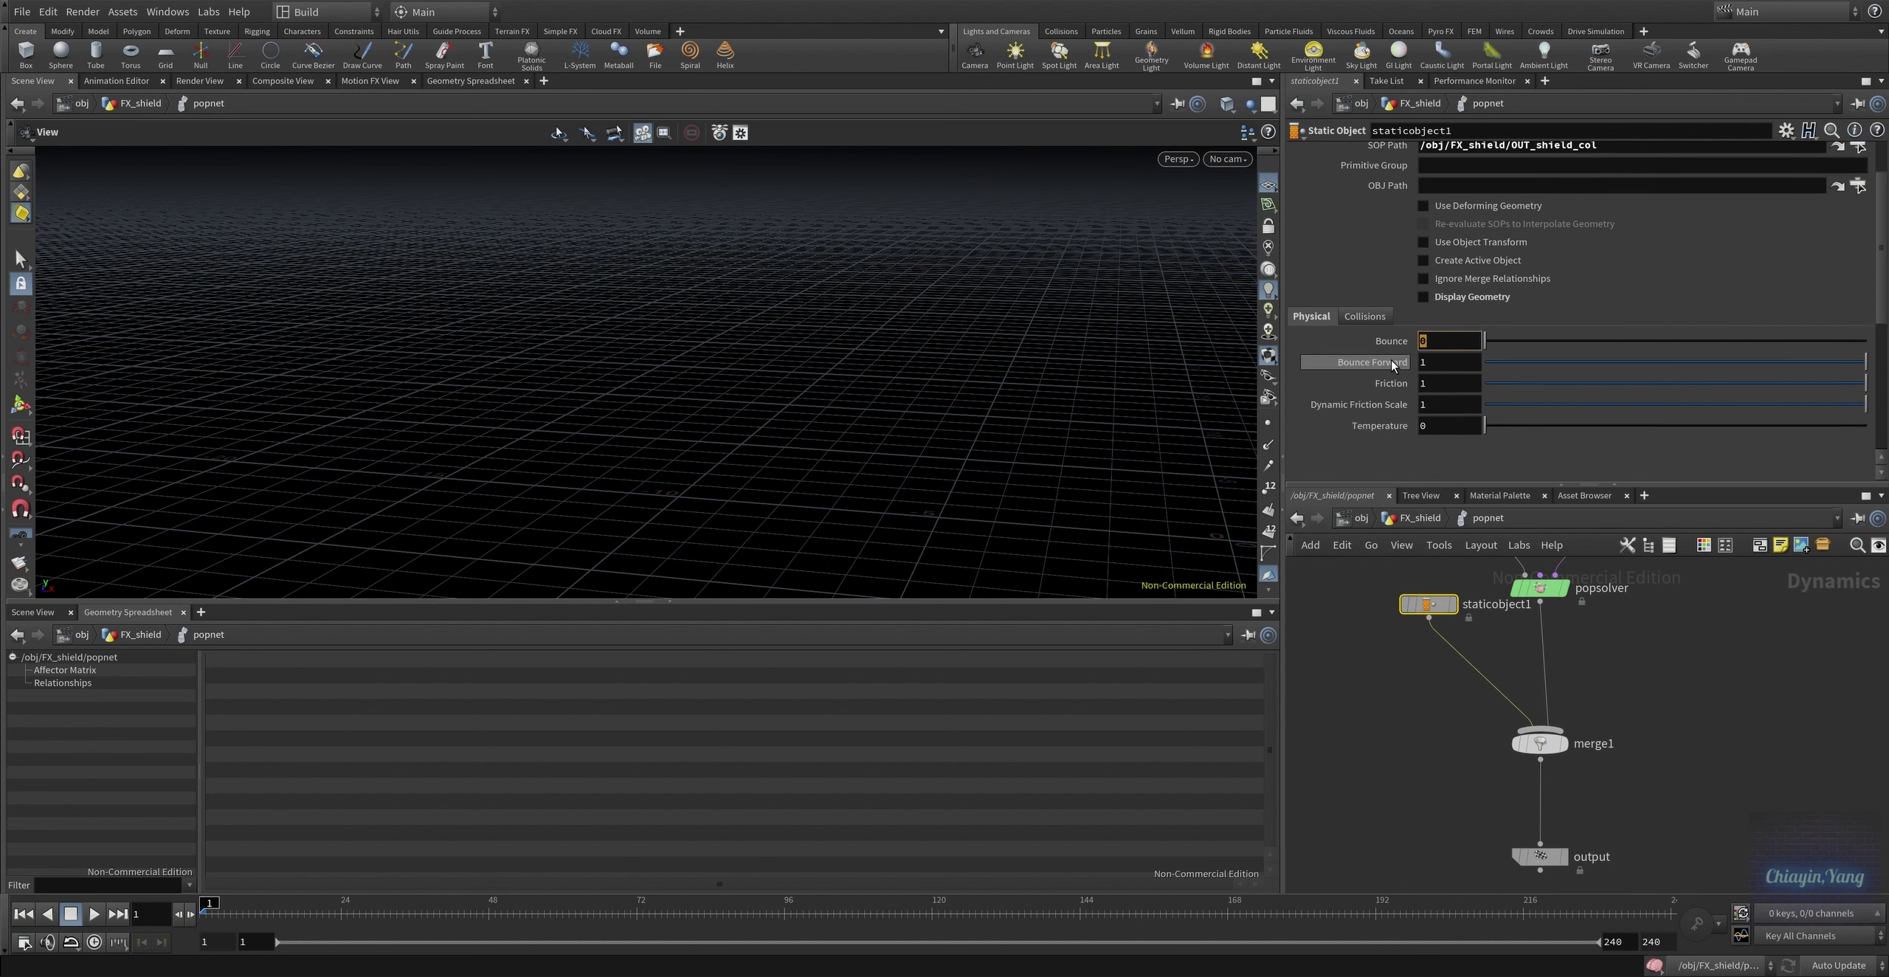
scroll(1396, 363, "up", 2)
left_click_drag(1675, 214, 1391, 217)
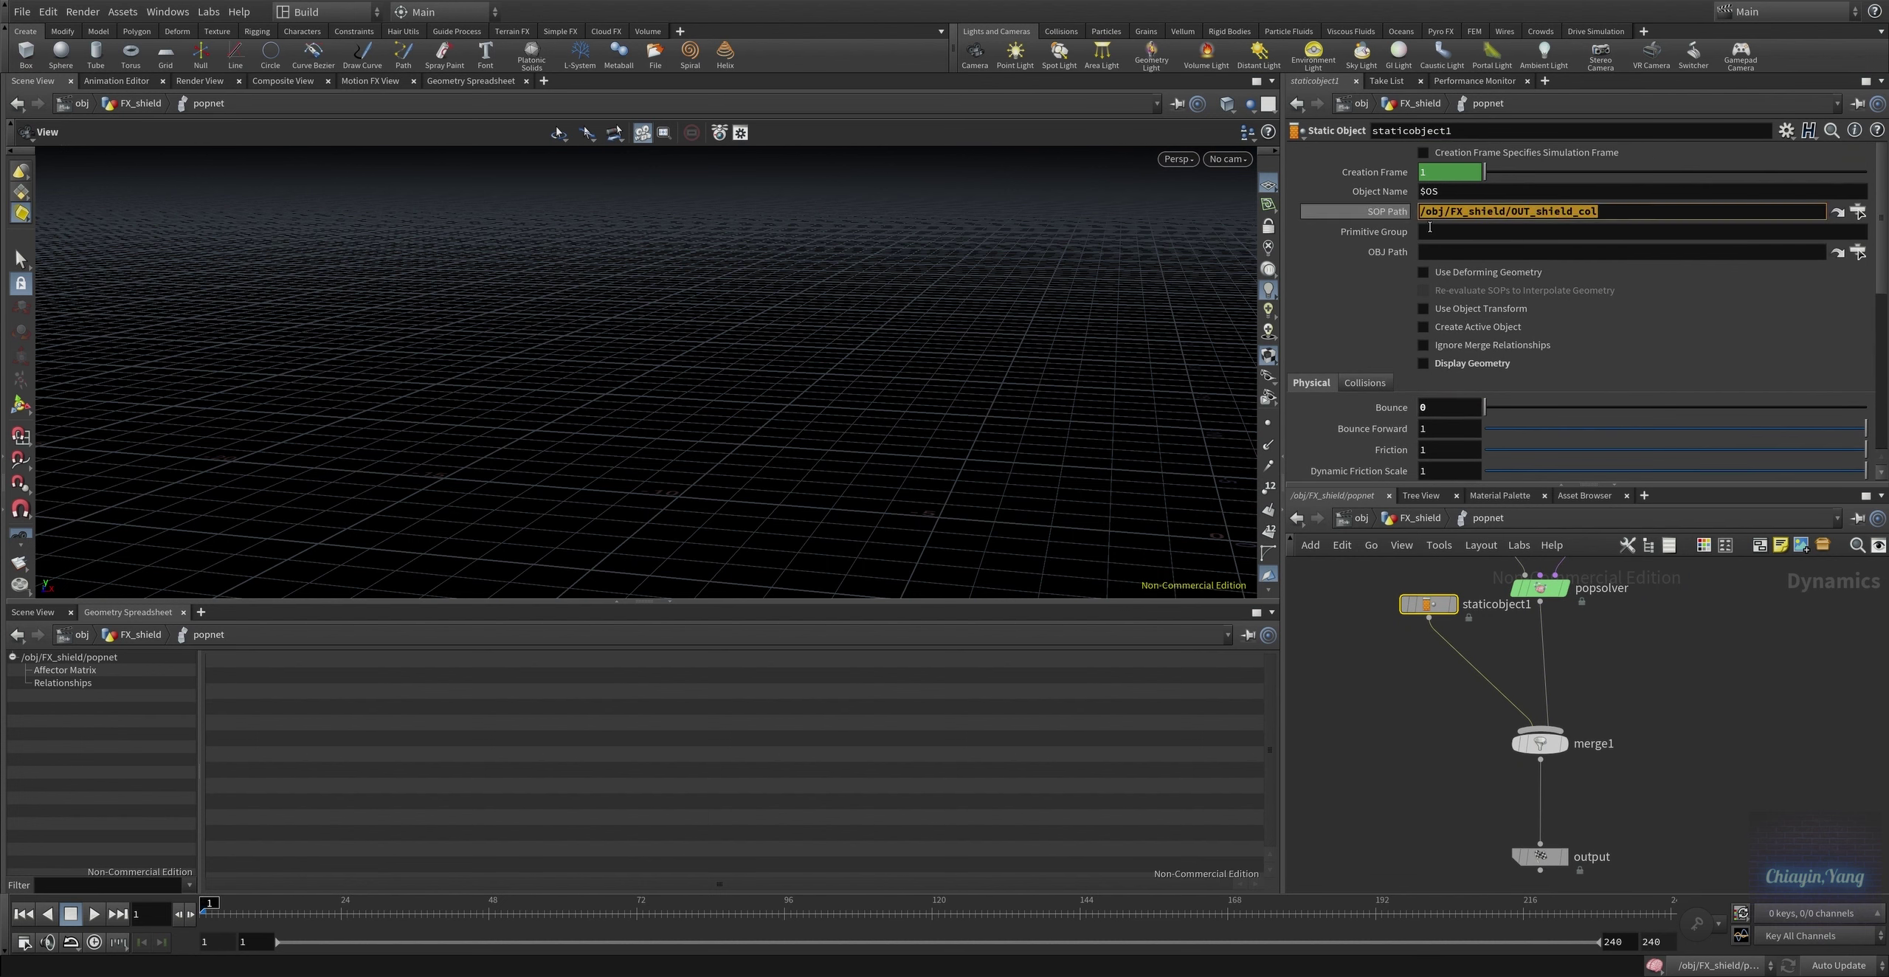
left_click(1868, 213)
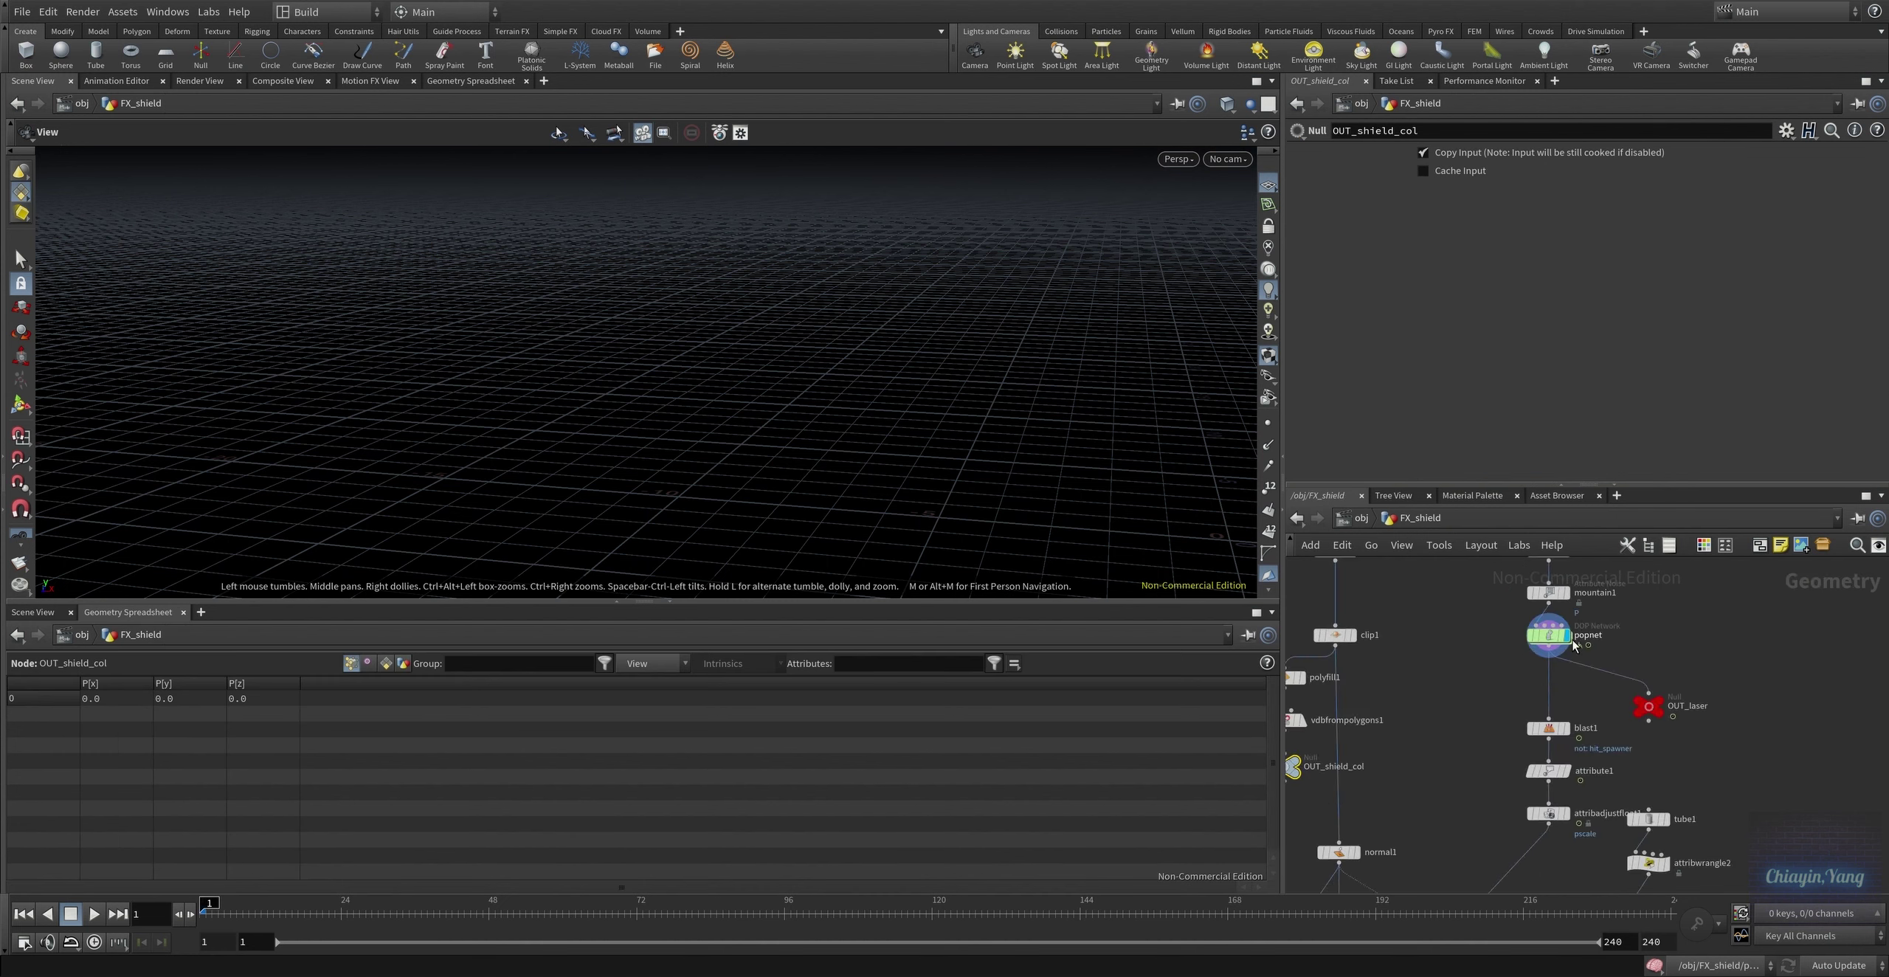
Back in popnet, select output, play the simulation and return to the first frame
scroll(1587, 760, "down", 3)
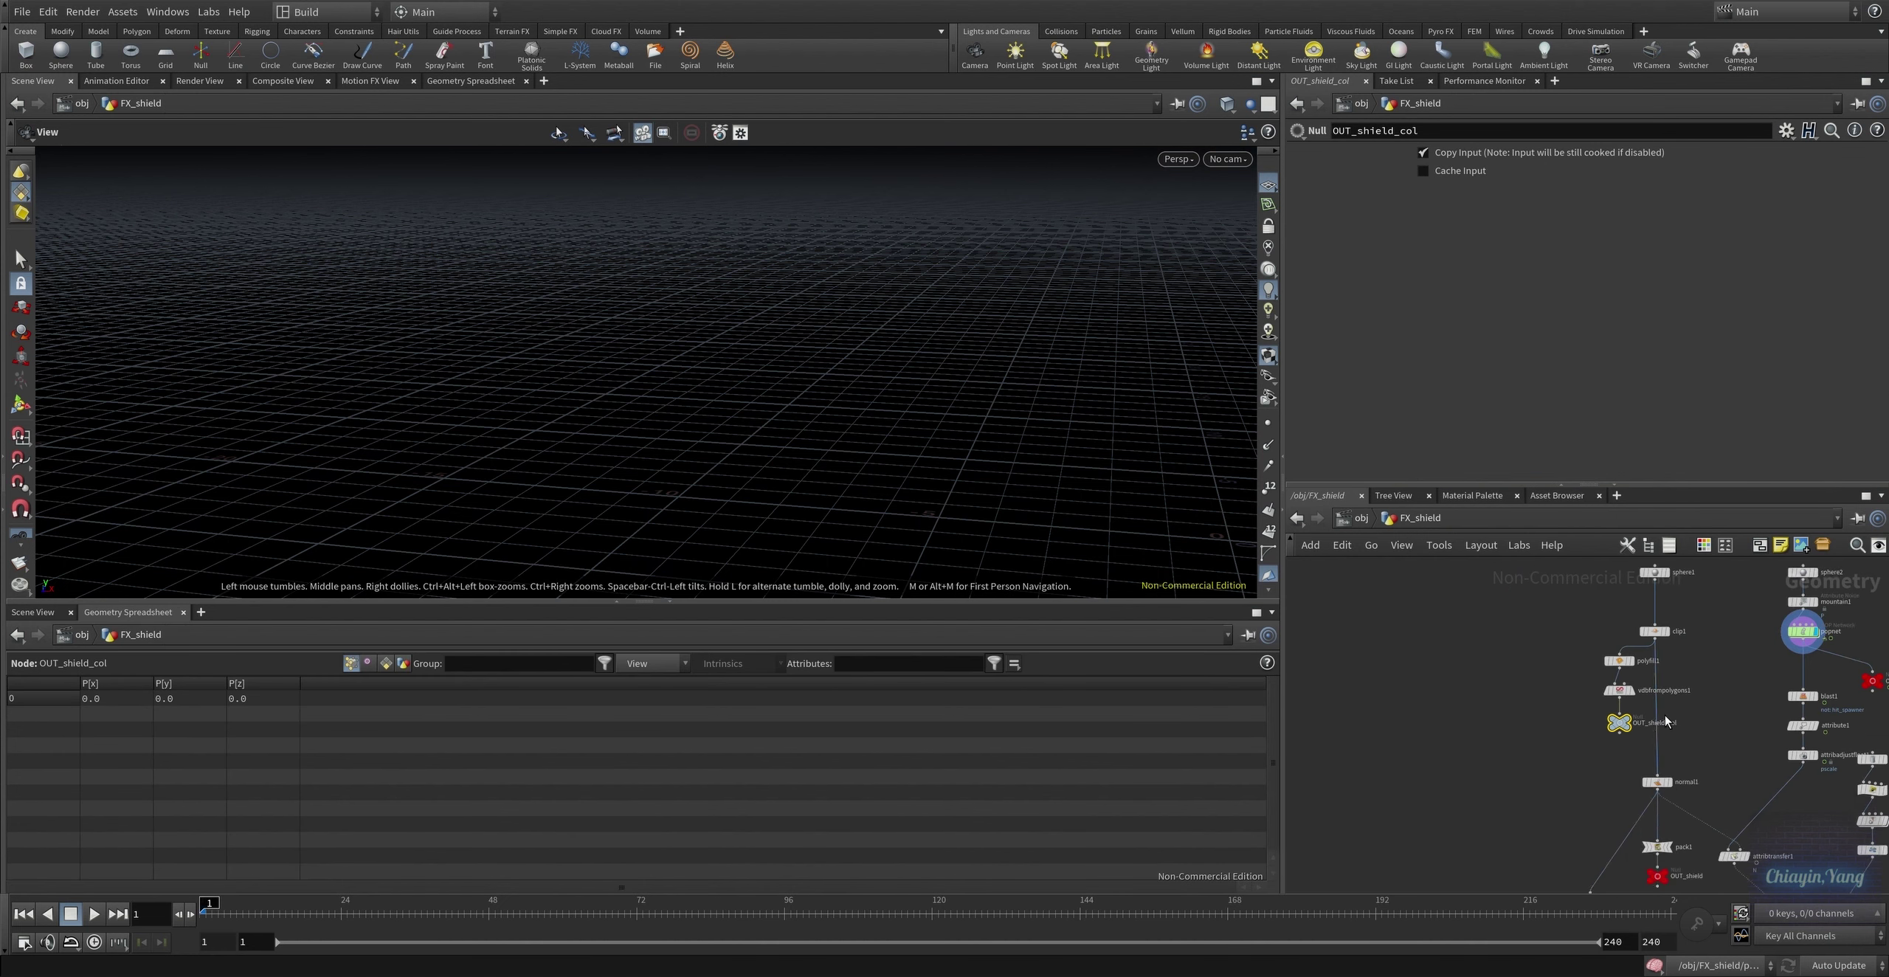
scroll(1628, 716, "down", 2)
double_click(1676, 659)
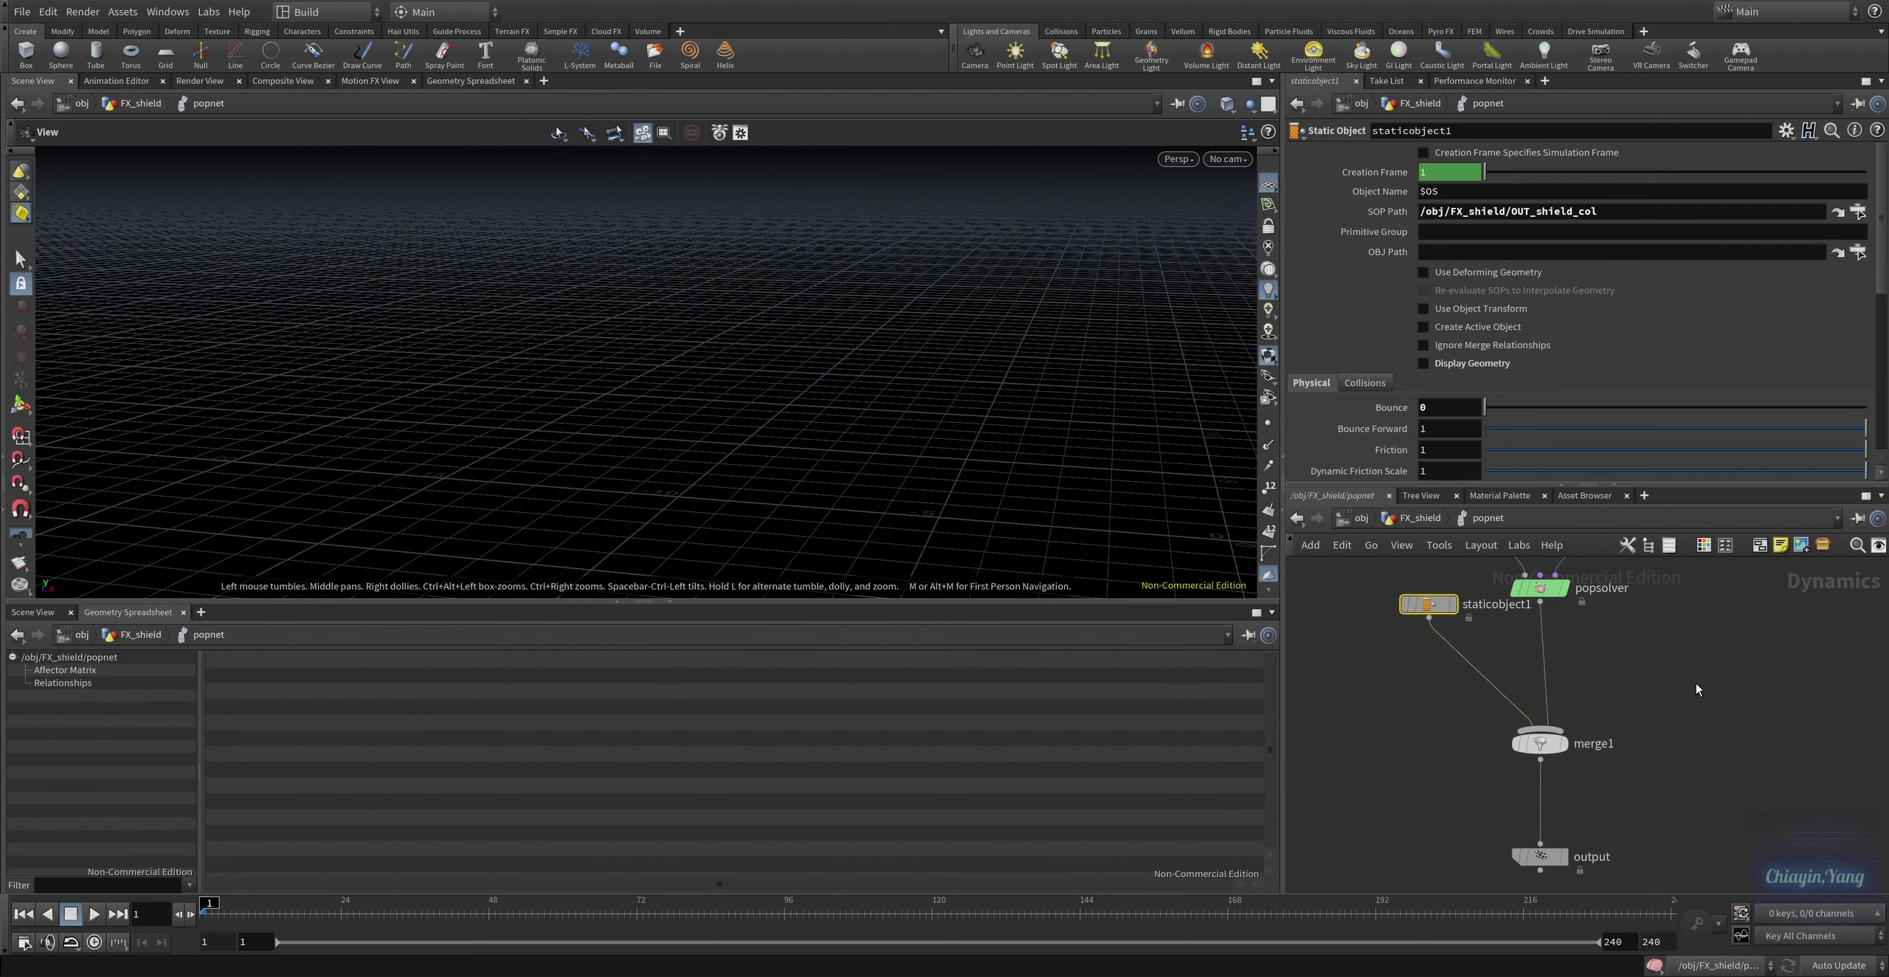
scroll(1609, 735, "up", 2)
left_click(1515, 756)
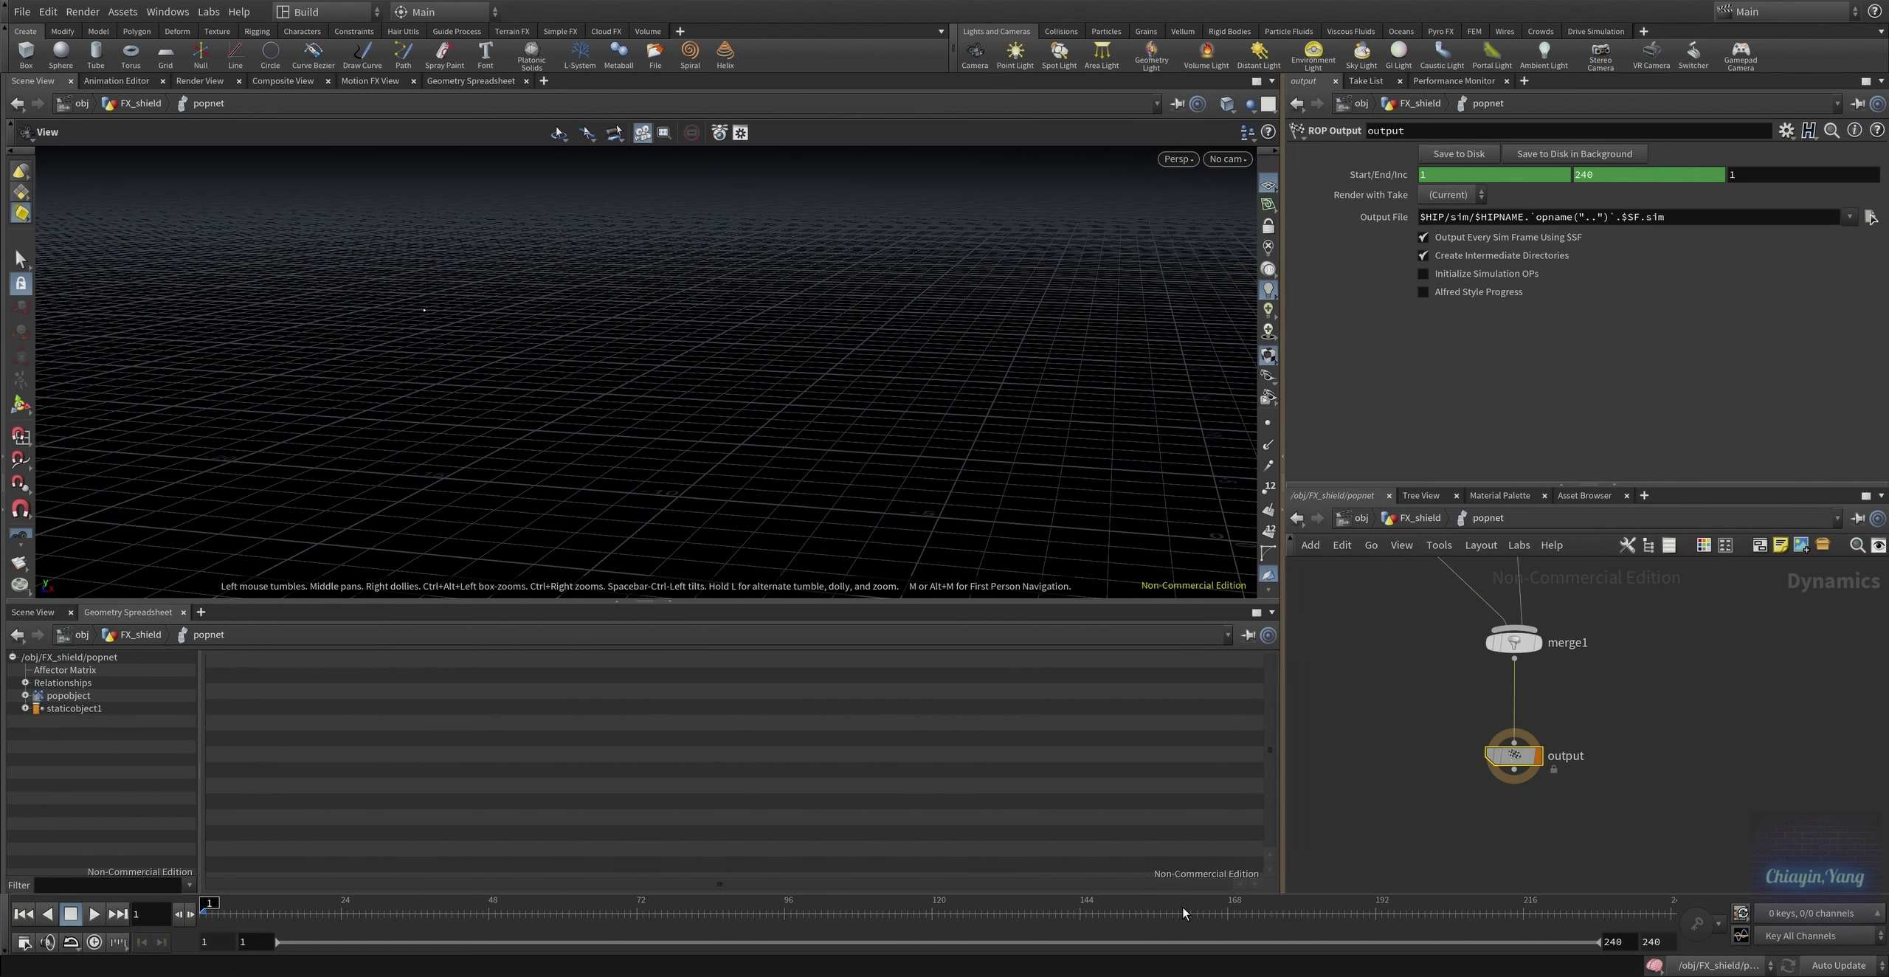
mouse_move(659, 374)
left_mouse_down()
mouse_move(738, 409)
mouse_move(628, 485)
mouse_move(605, 443)
left_mouse_up()
left_click(93, 915)
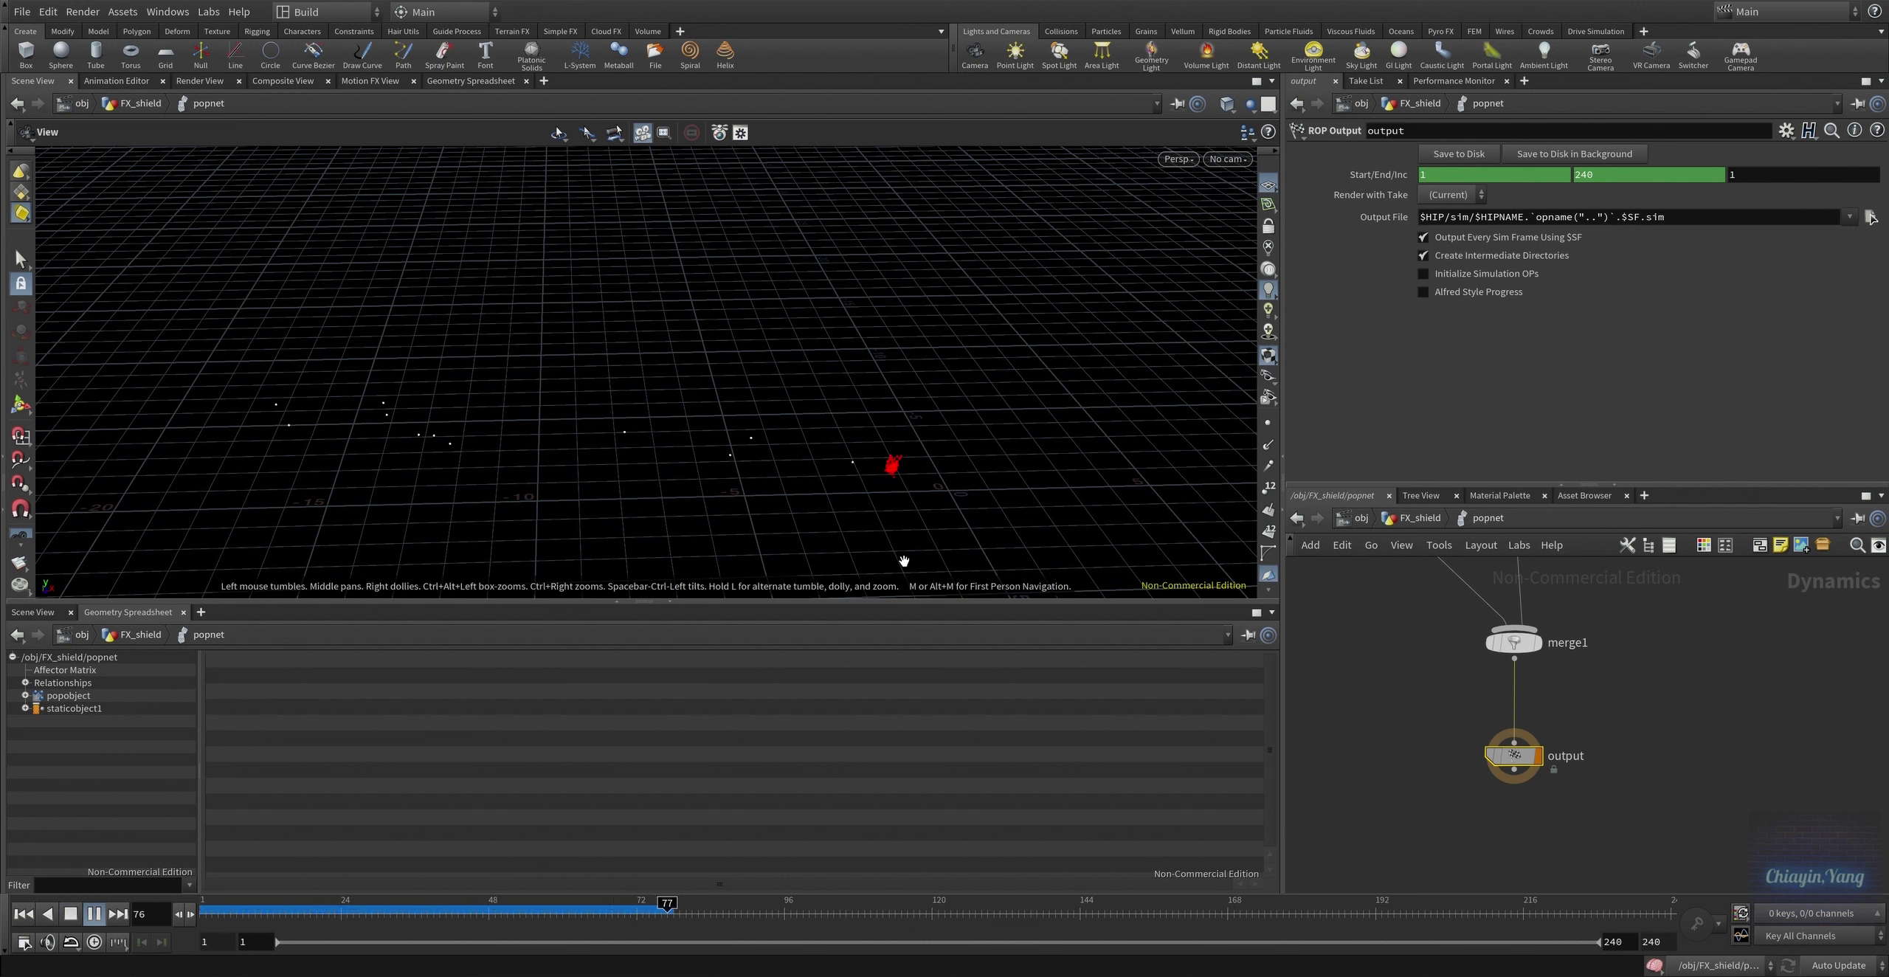
key("ctrl+Up")
At FX_shield, inspect OUT_laser's points, blast1's hit_spawner group and attribute1's rename
left_click(1419, 518)
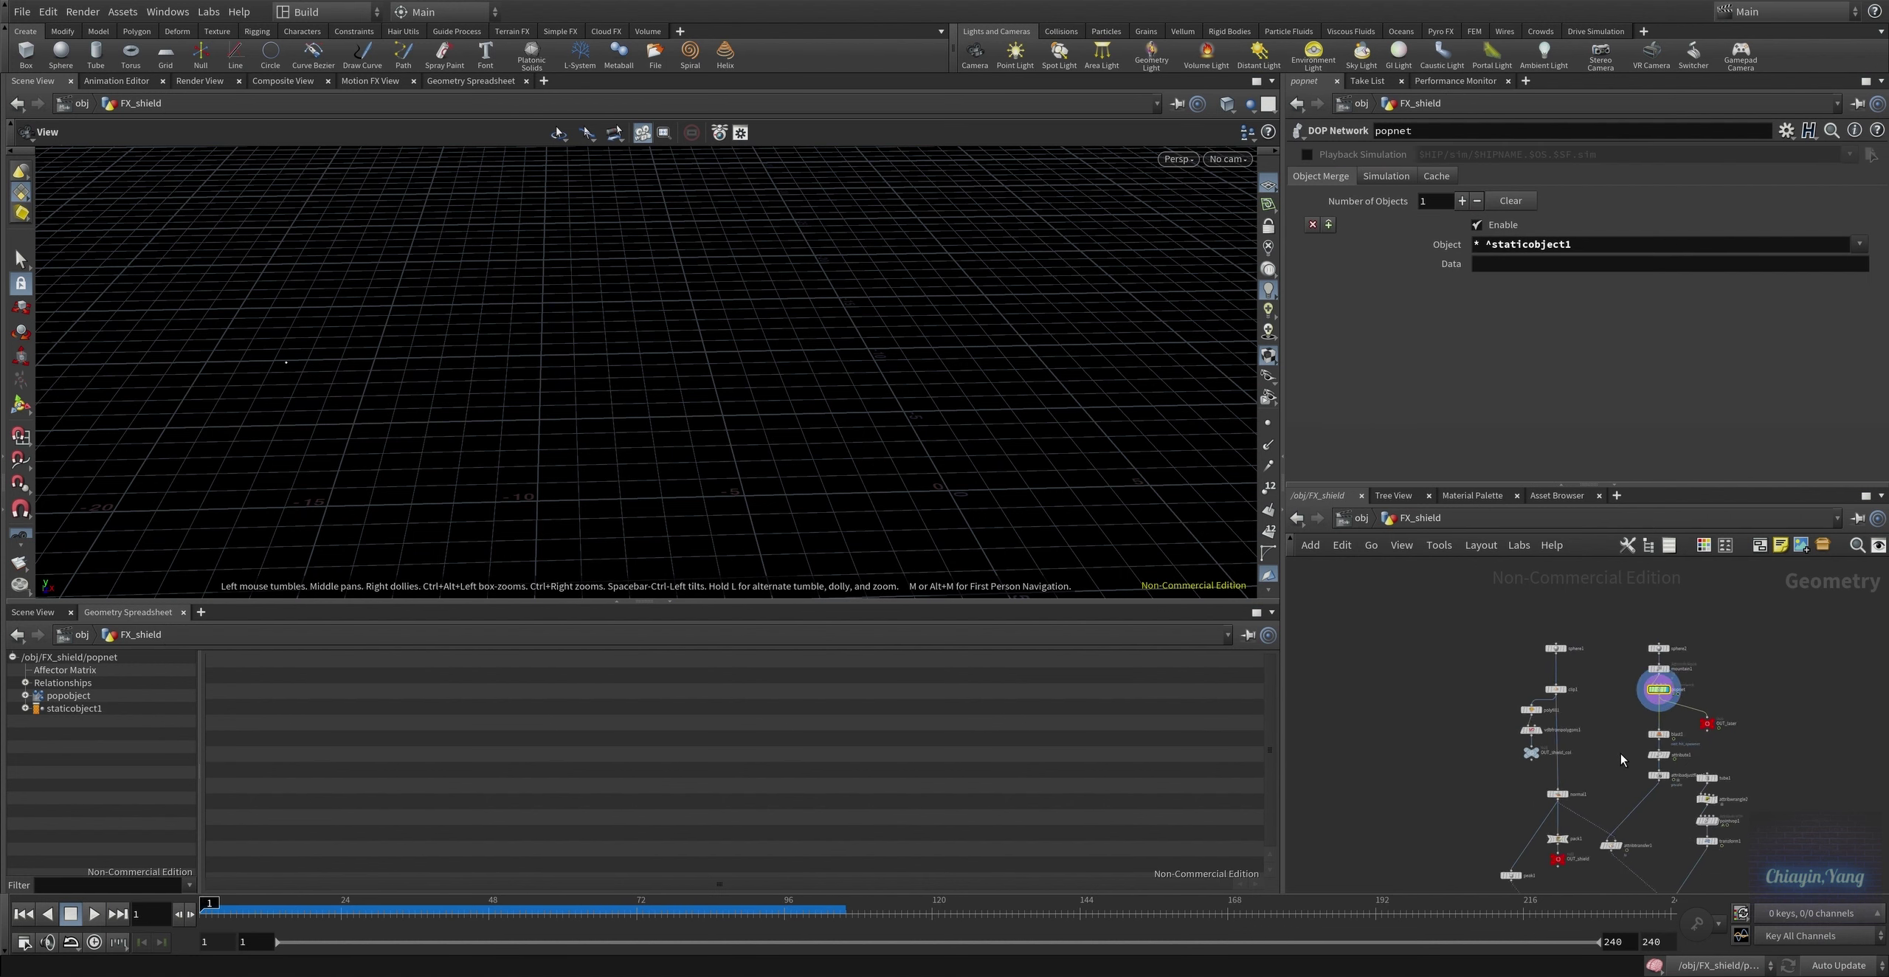
left_click(1617, 659)
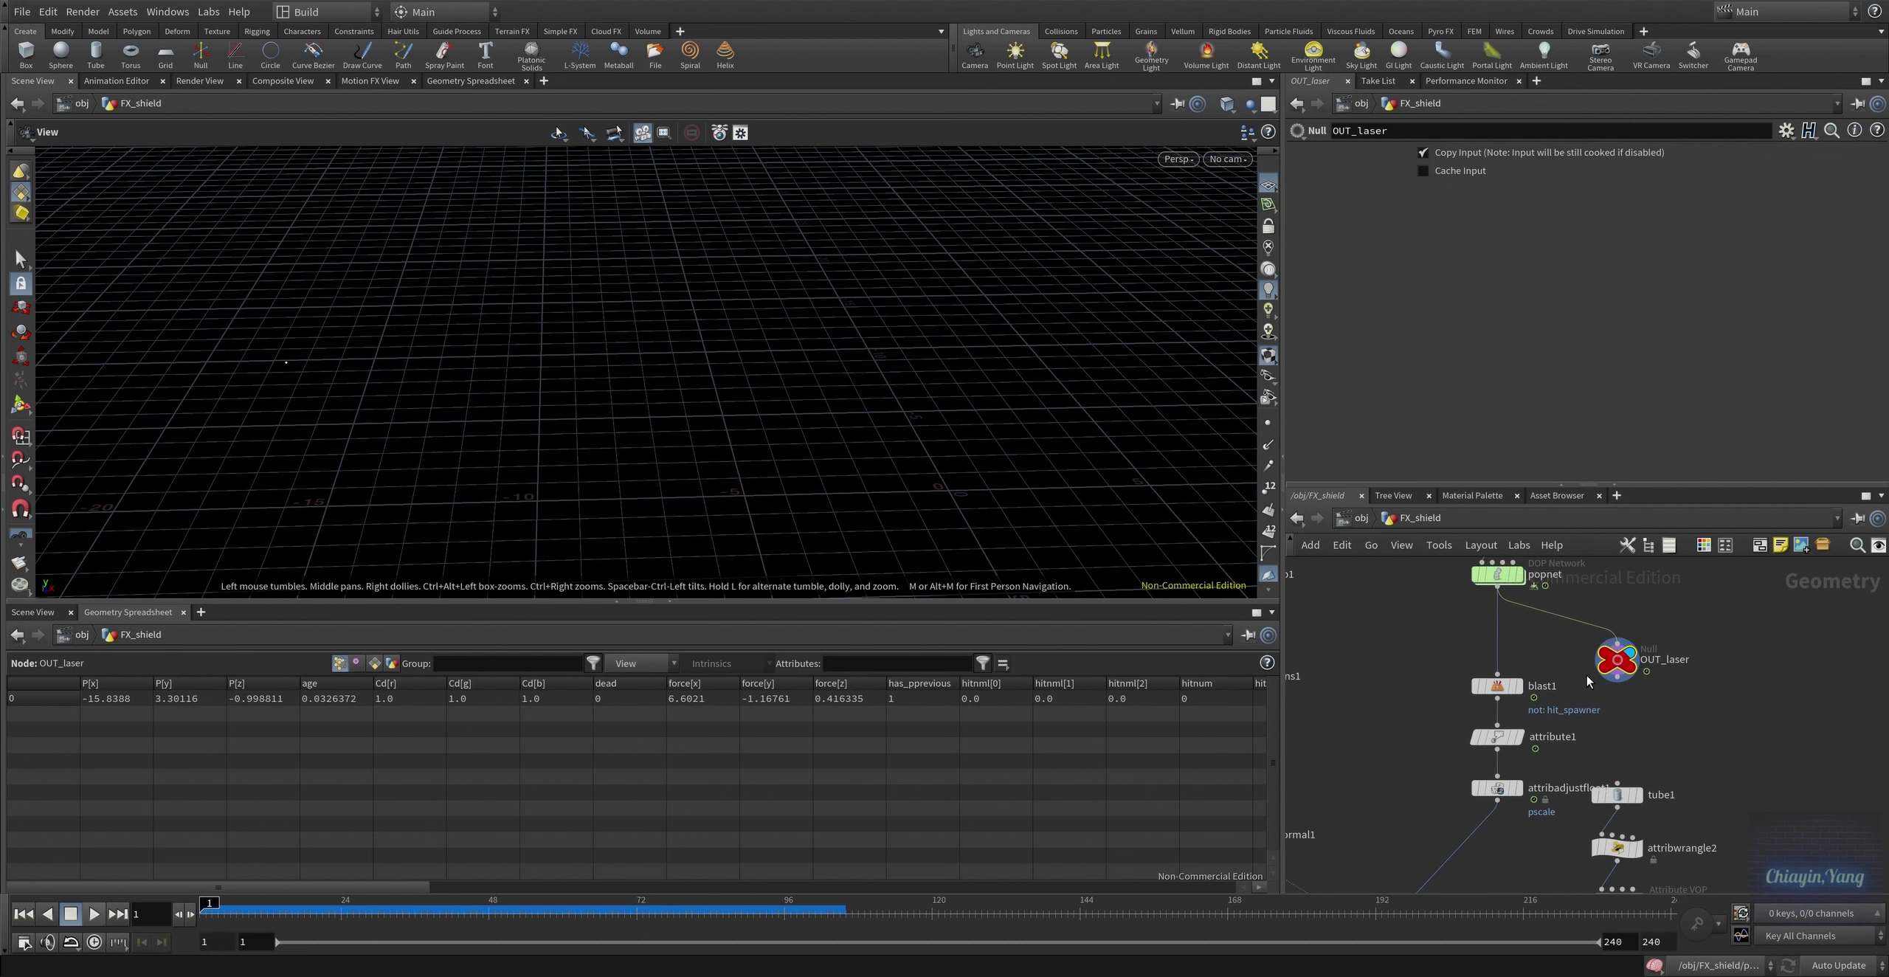
left_click(1506, 690)
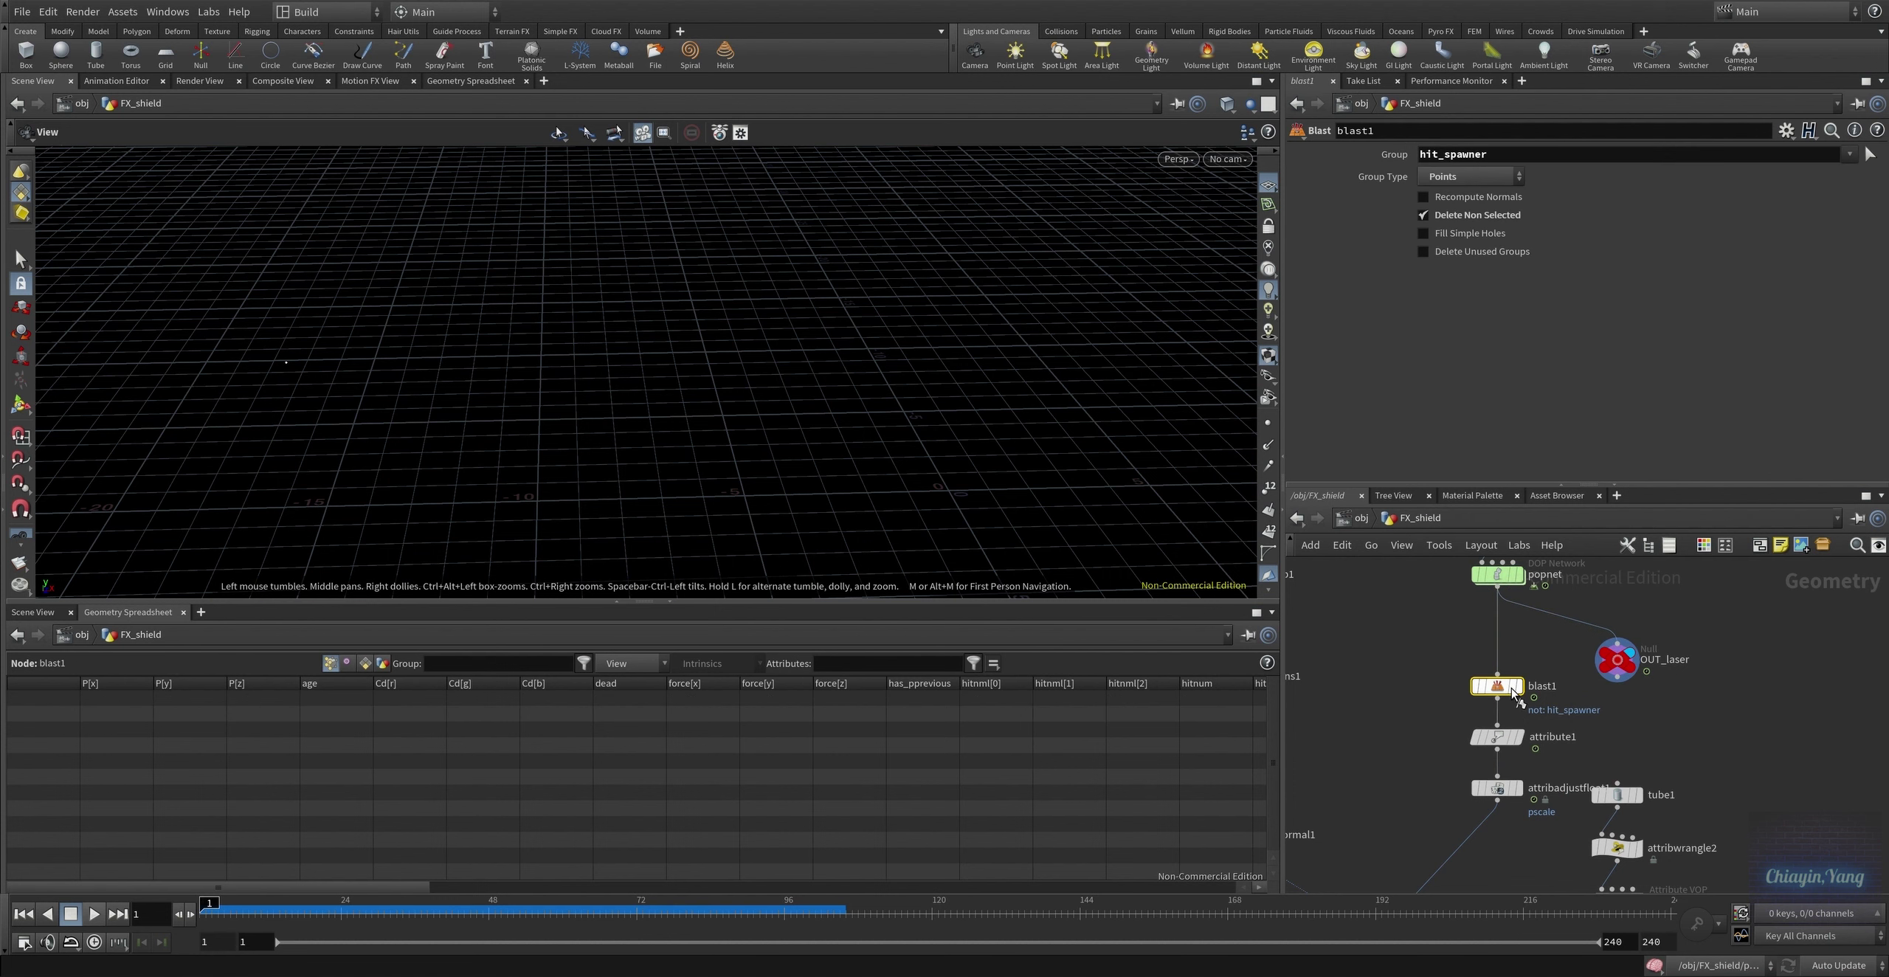
scroll(1587, 712, "up", 3)
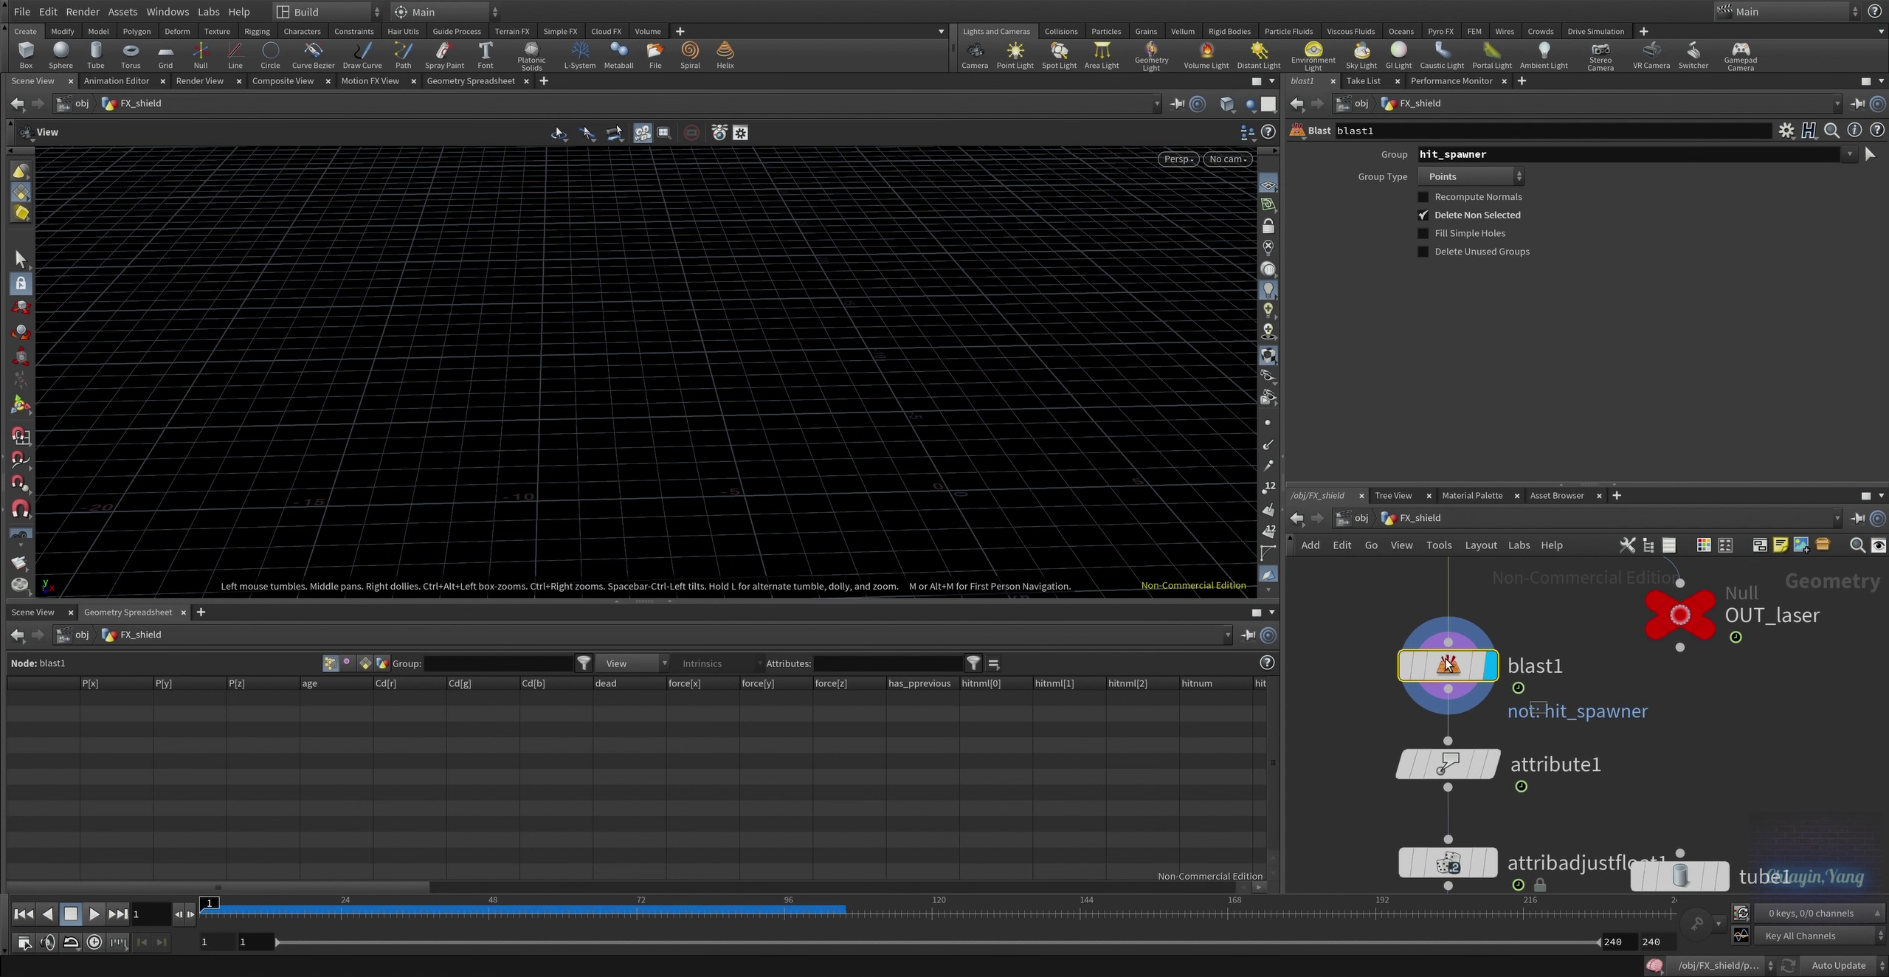
double_click(1466, 168)
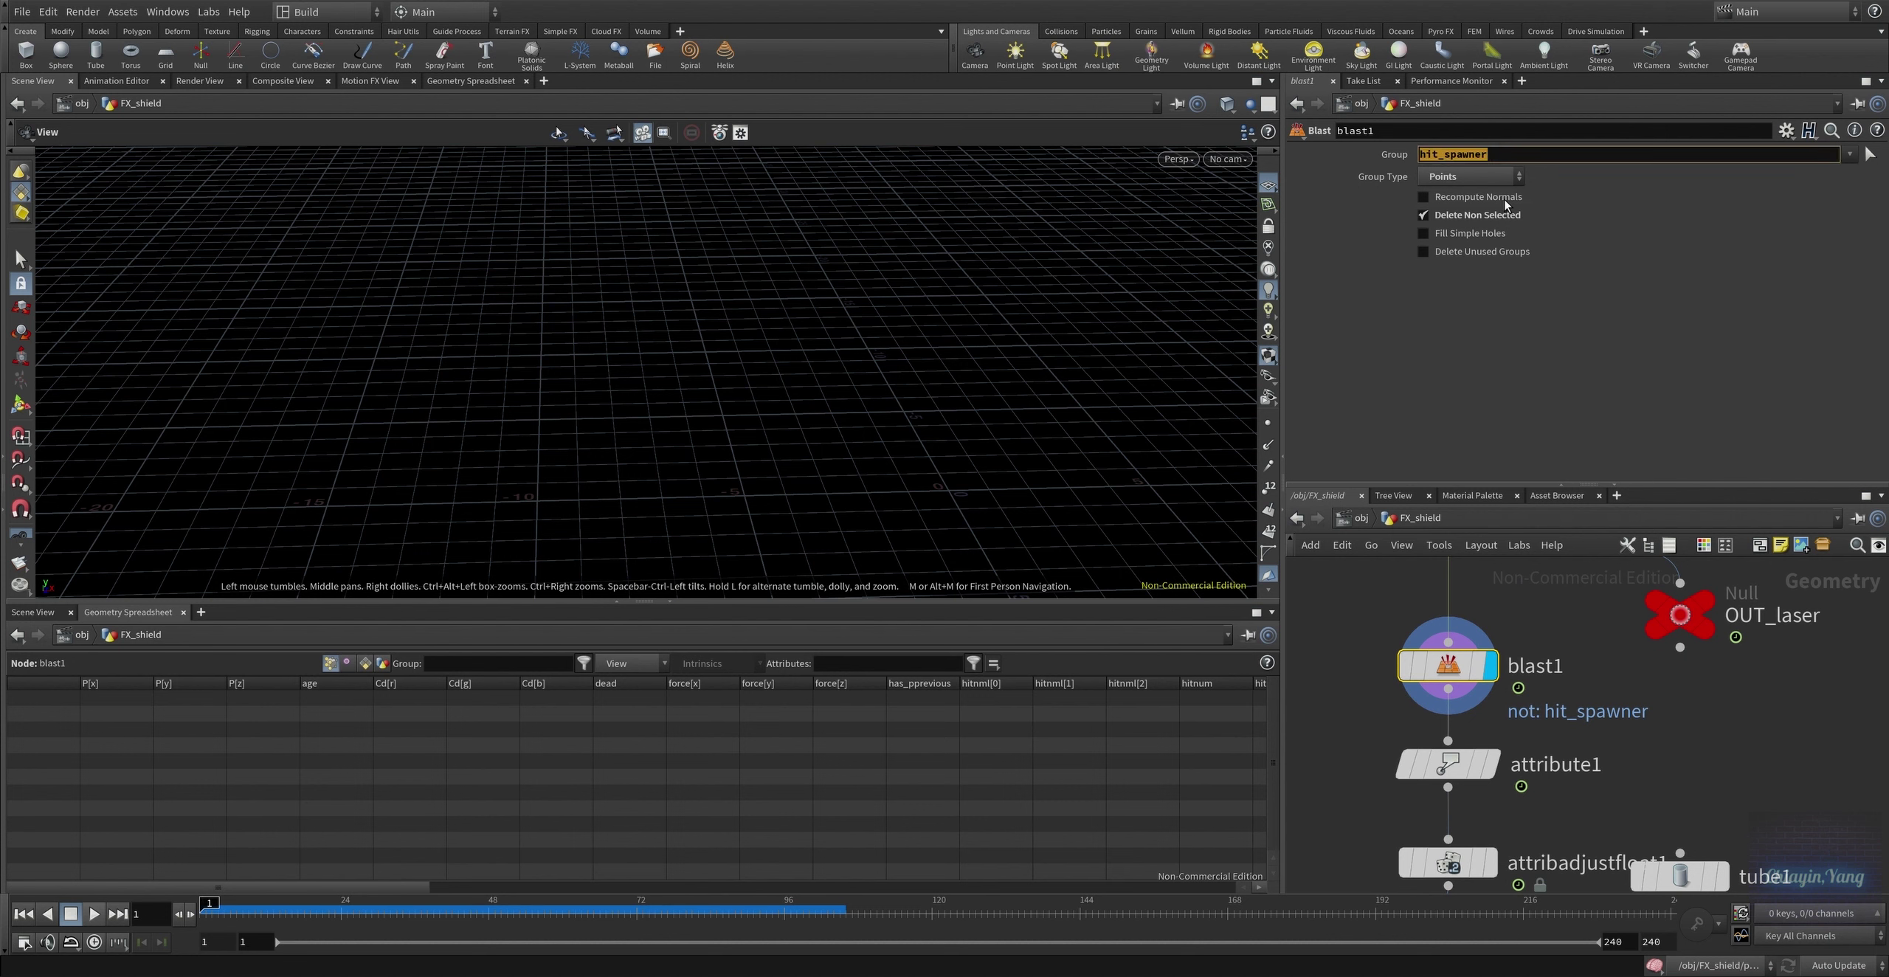
left_click(1462, 767)
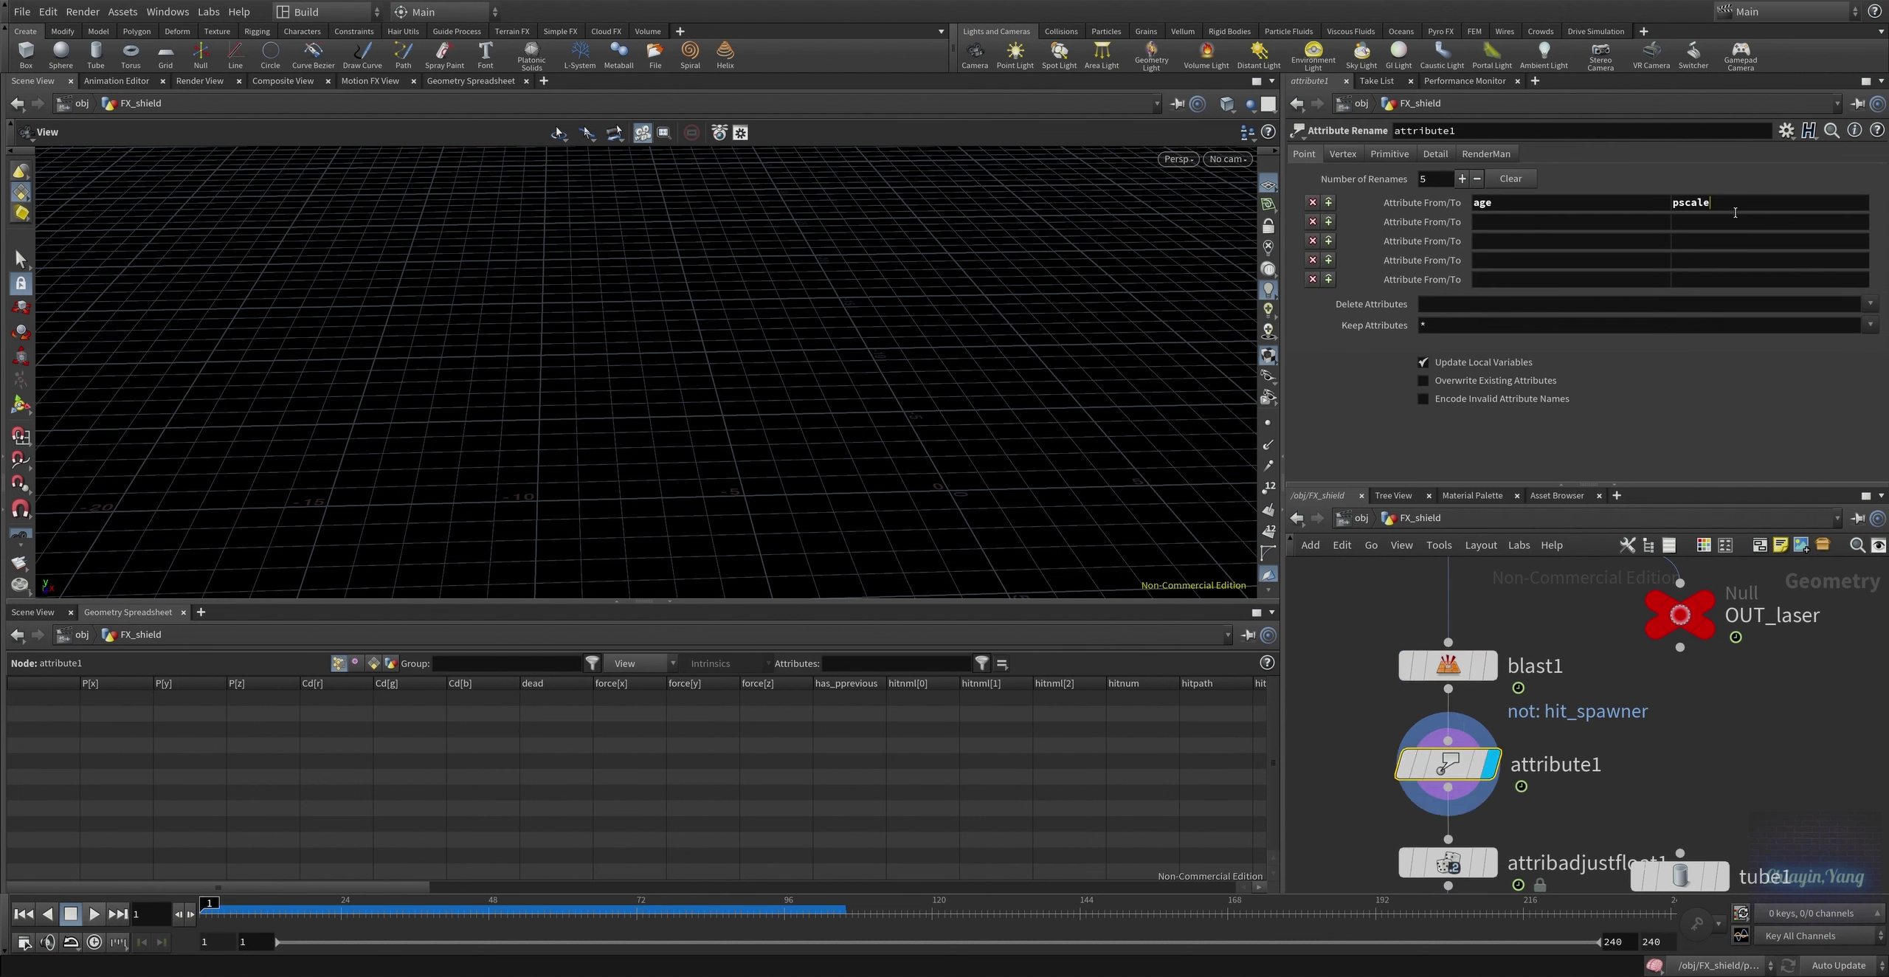
Display attribadjustfloat1's pscale x6 points and scrub to frame 51 to see two hits
middle_click_drag(1742, 784, 1727, 682)
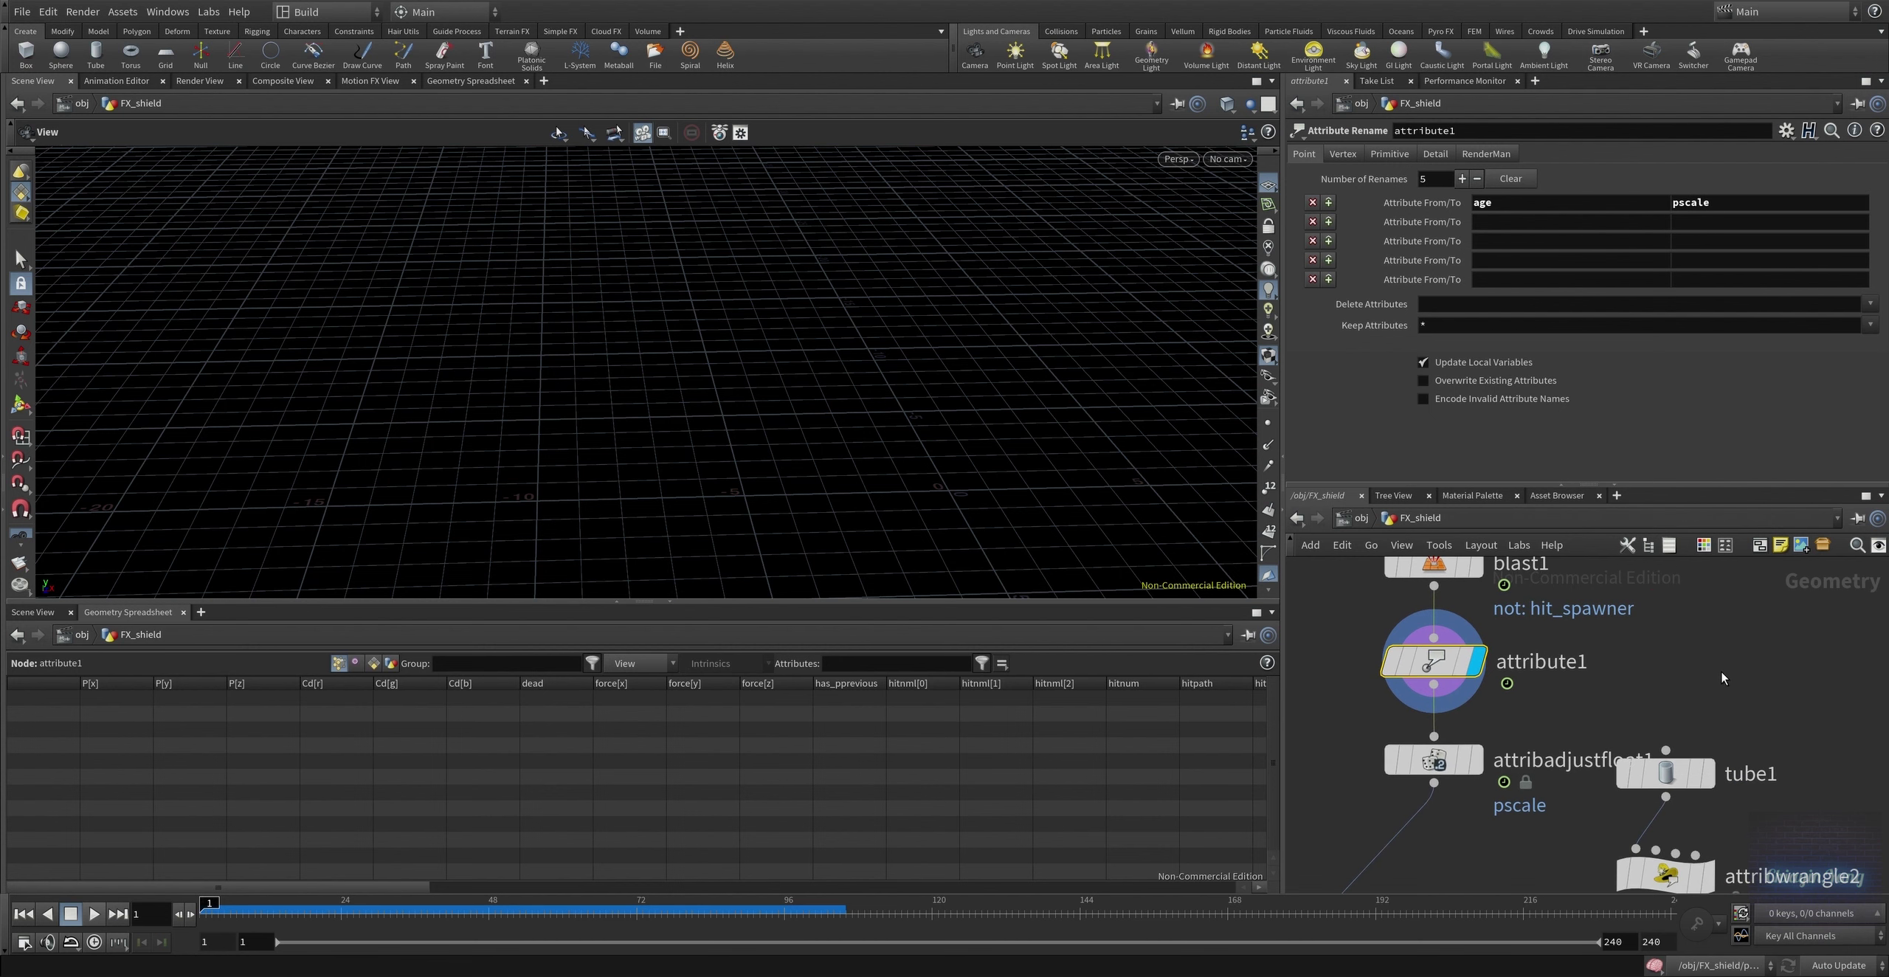
left_click(1432, 767)
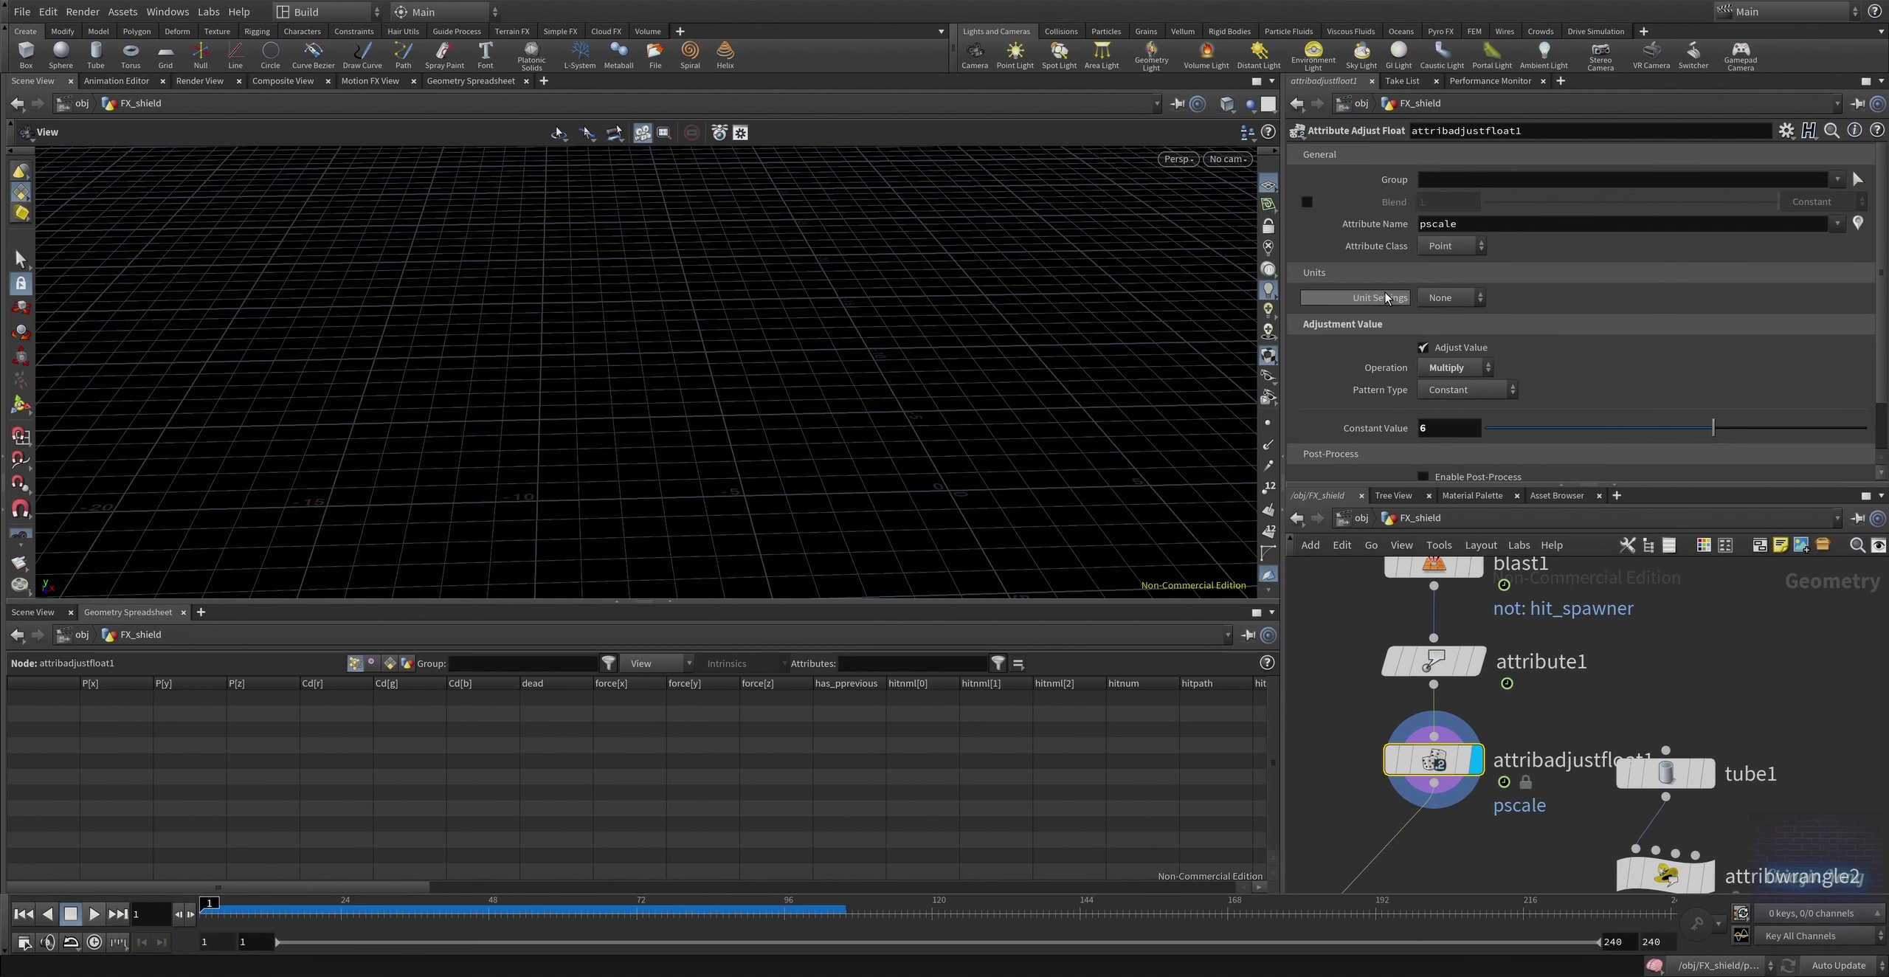
scroll(1383, 315, "down", 2)
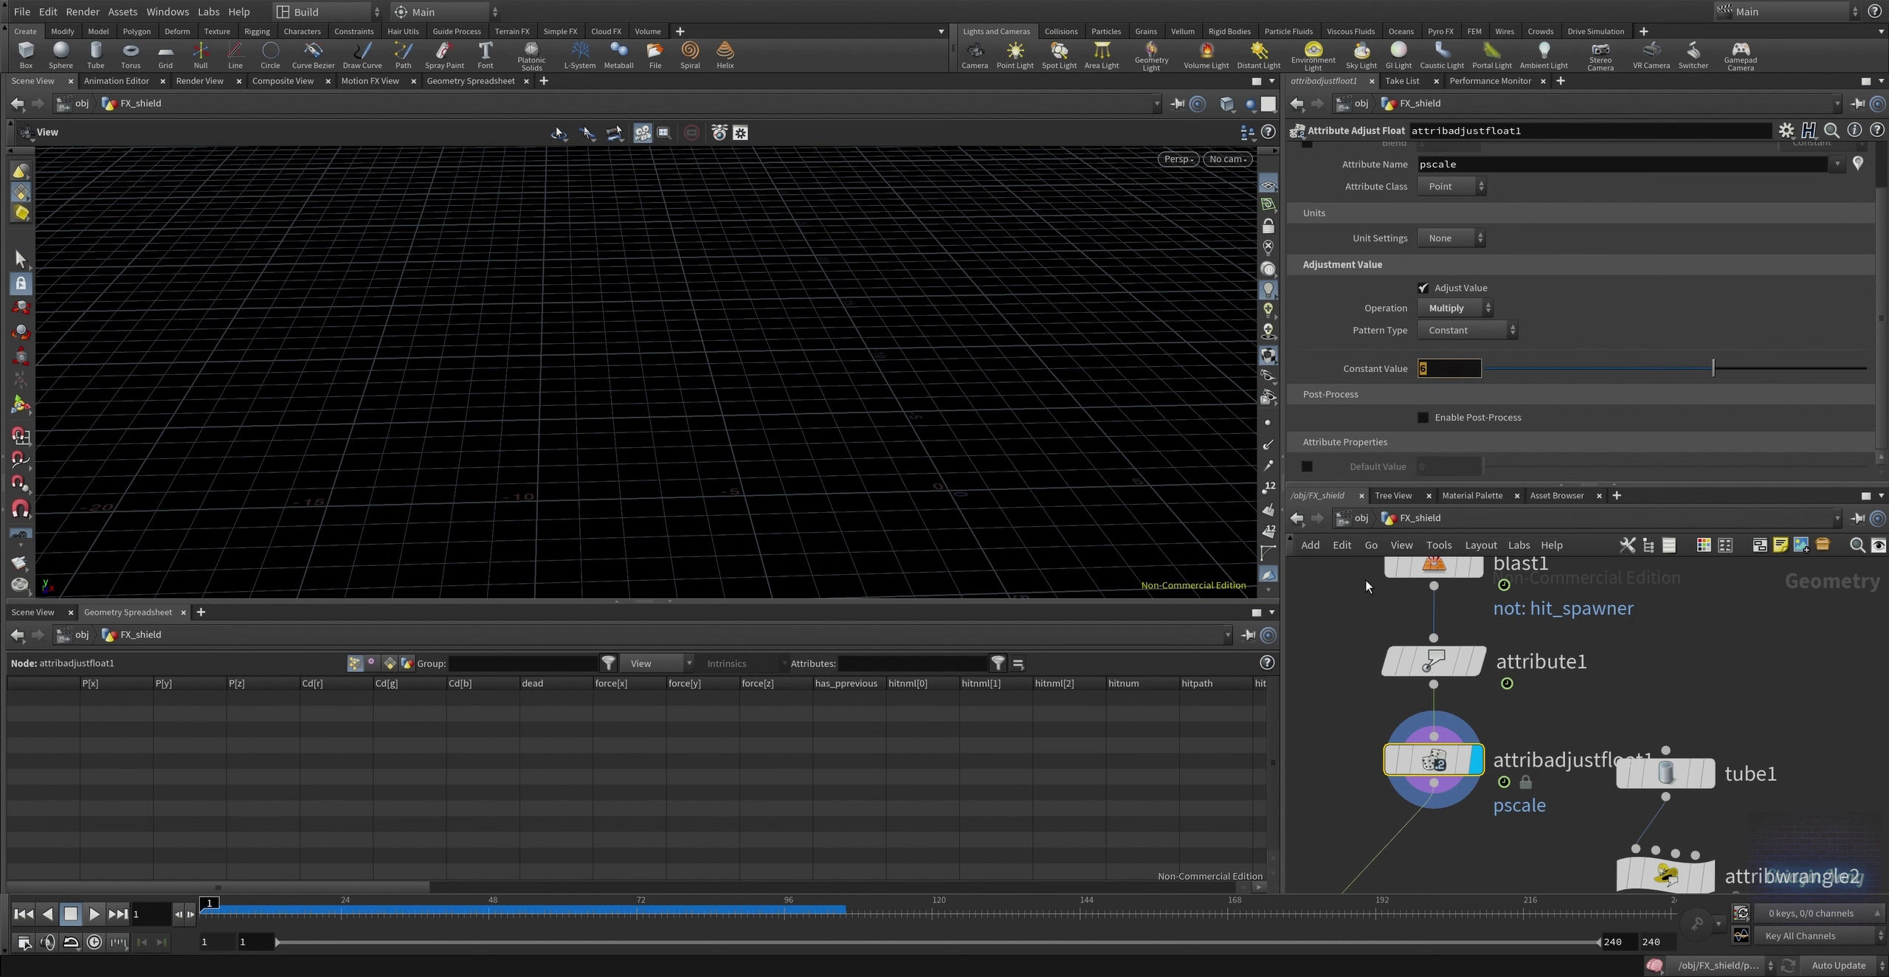
mouse_move(440, 913)
left_mouse_down()
mouse_move(785, 910)
mouse_move(507, 916)
left_mouse_up()
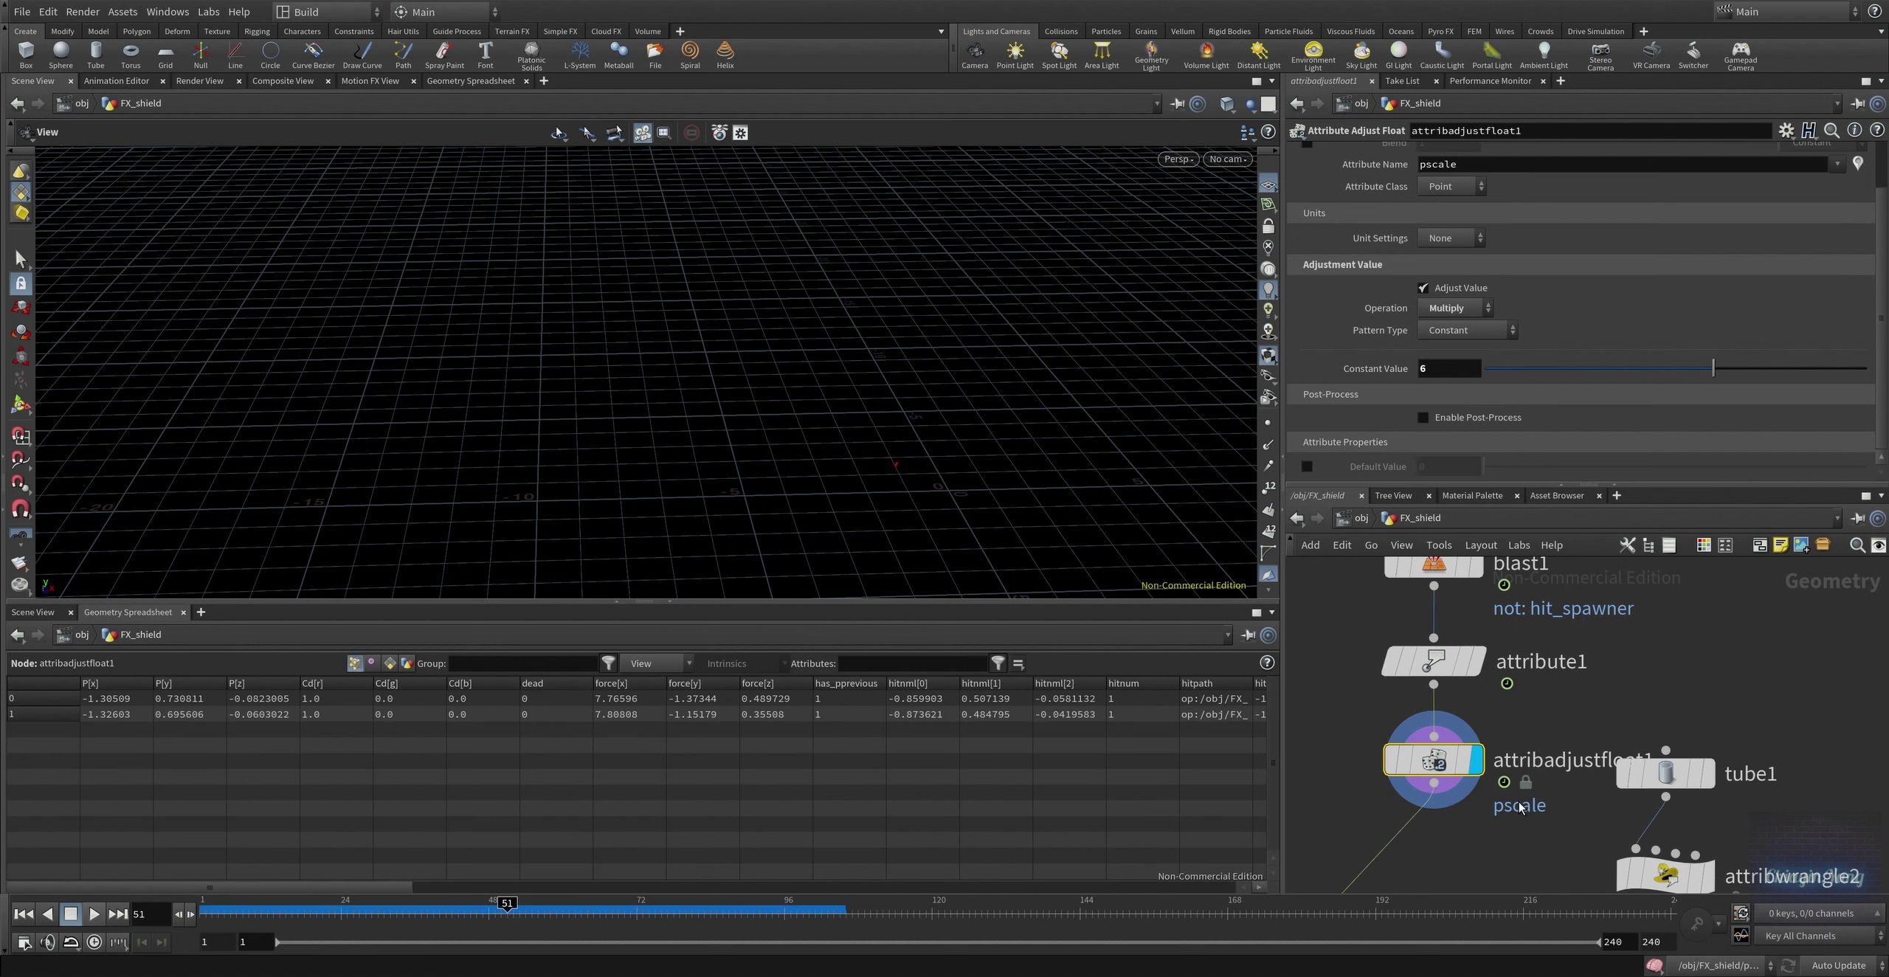
scroll(1491, 798, "down", 3)
scroll(1541, 770, "down", 2)
mouse_move(1541, 770)
middle_mouse_down()
mouse_move(1566, 751)
mouse_move(1642, 780)
mouse_move(1622, 674)
middle_mouse_up()
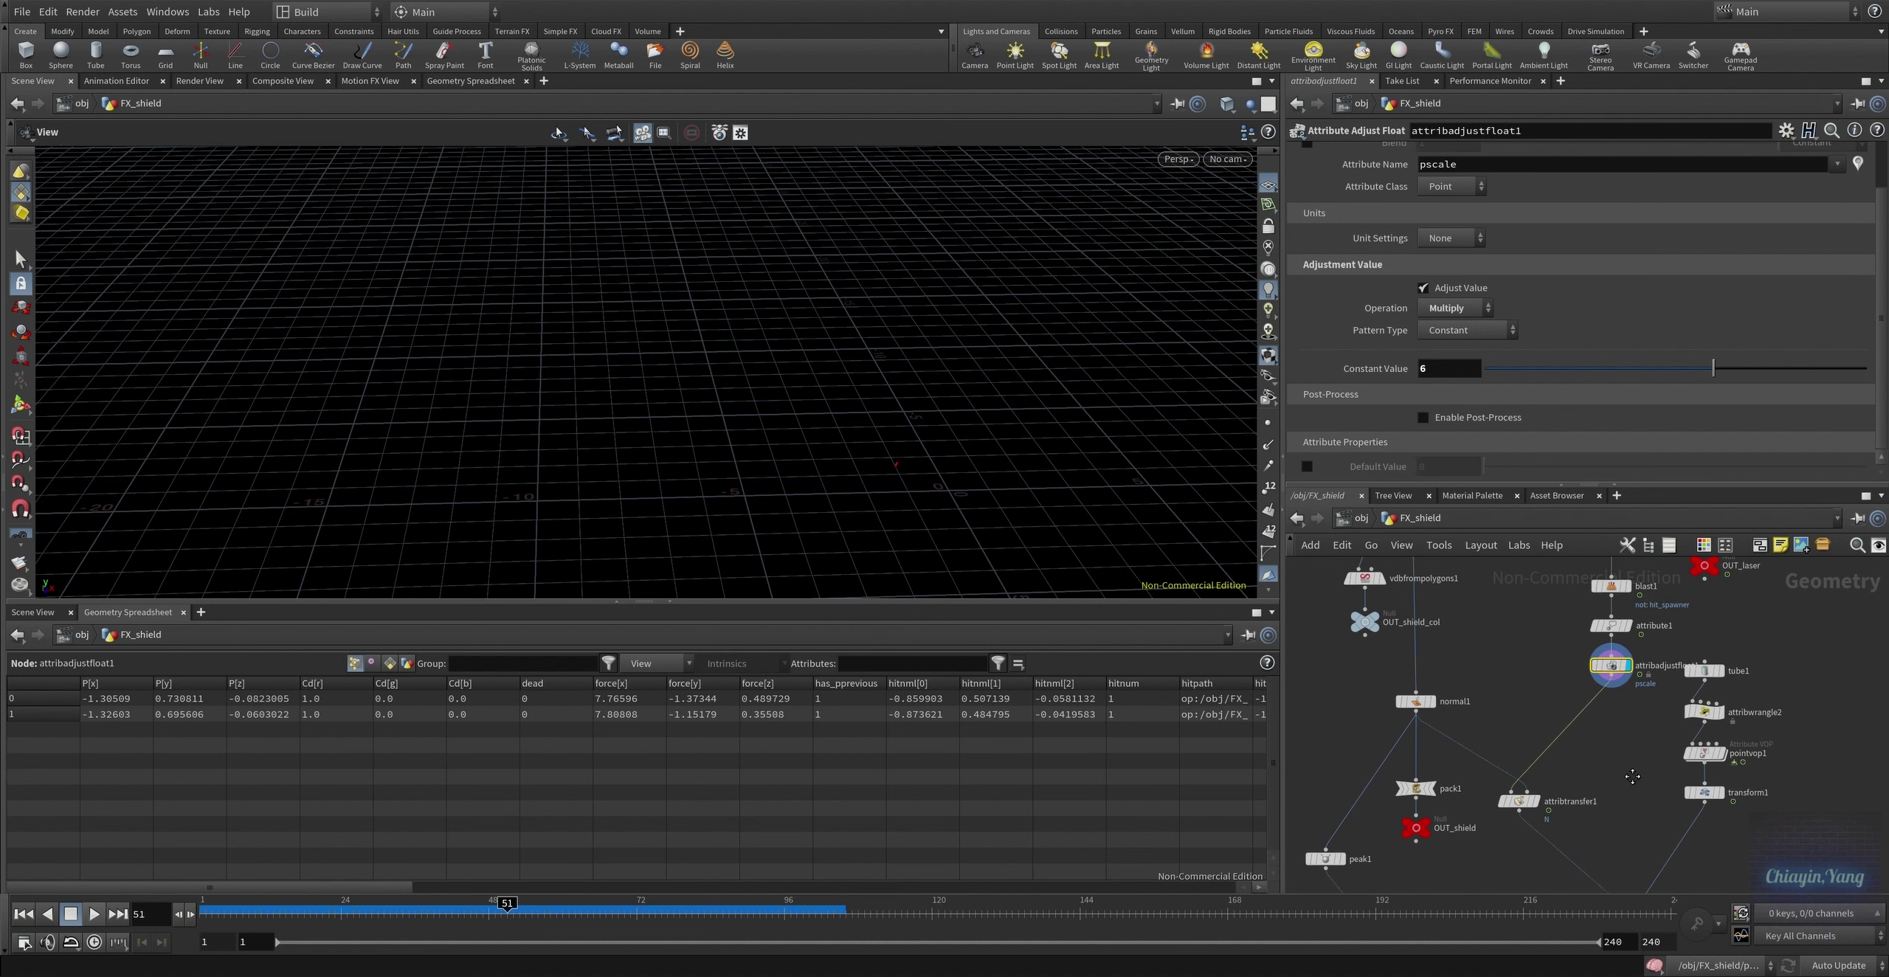
scroll(1571, 690, "up", 2)
Display attribtransfer1, which carries N onto points, and scrub around frame 65 to check it
scroll(1579, 703, "up", 2)
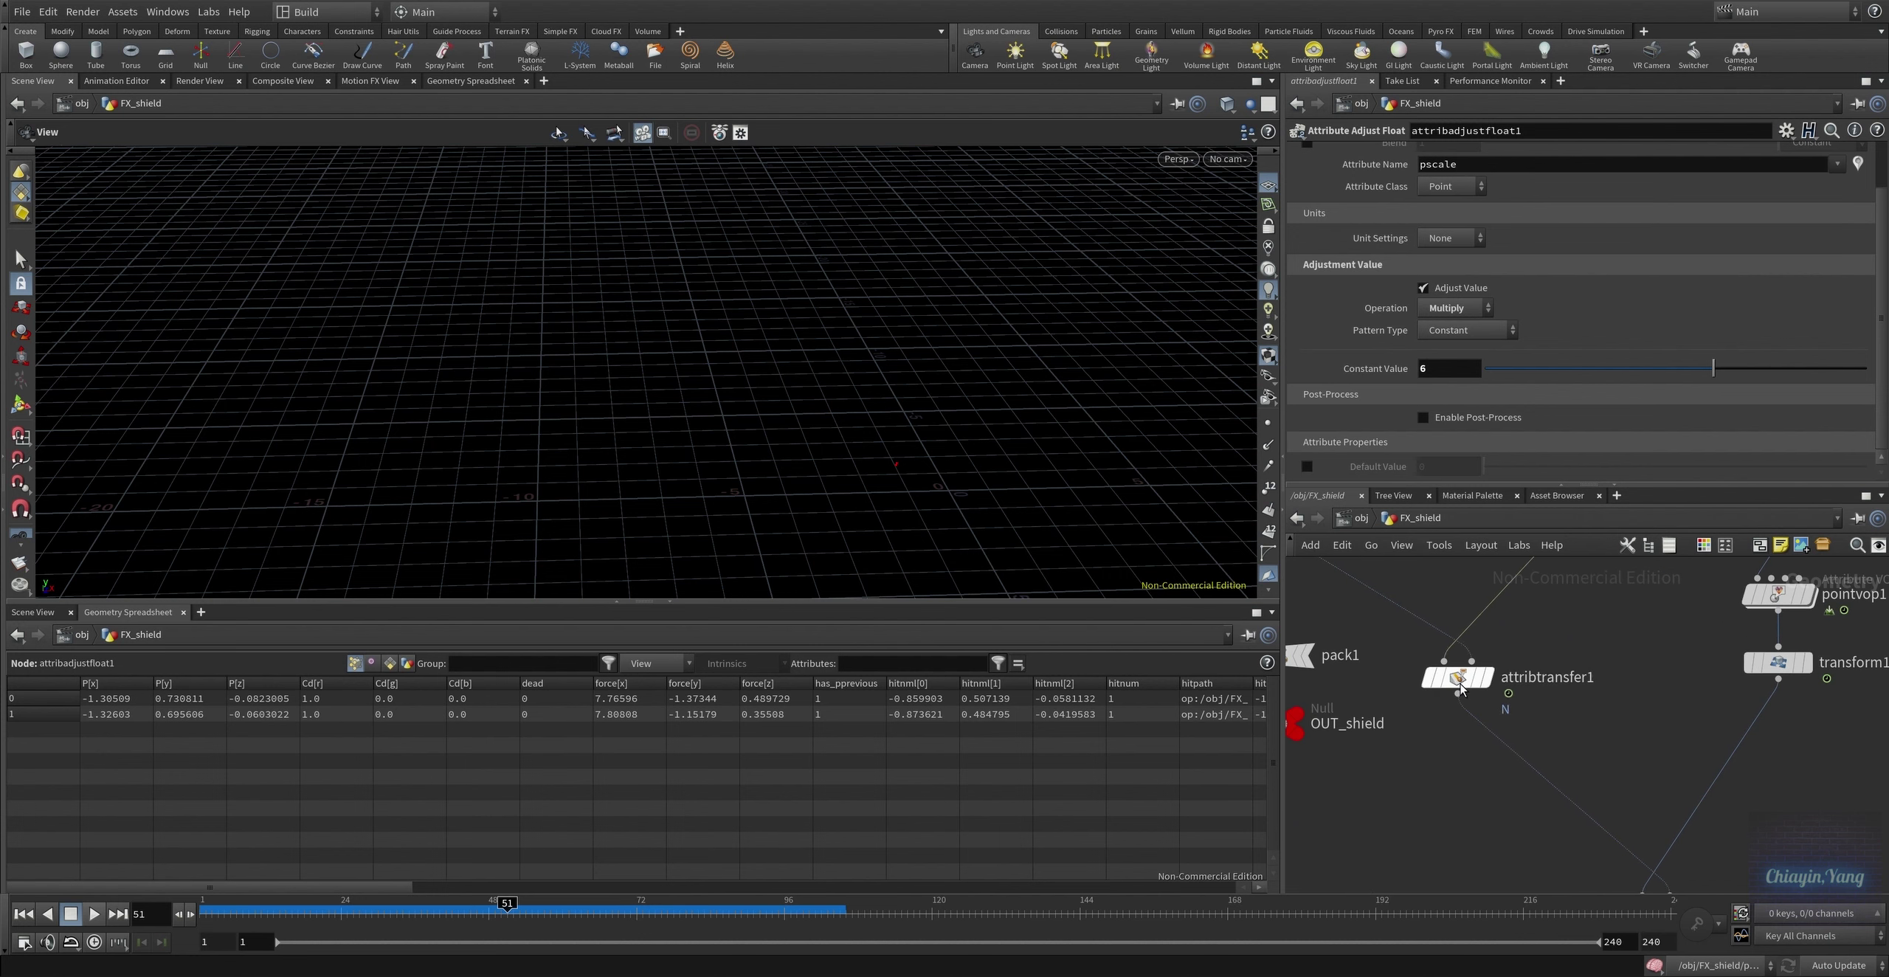
left_click(1459, 679)
middle_click_drag(1643, 678, 1654, 881)
left_click(1366, 314)
left_click(1498, 825)
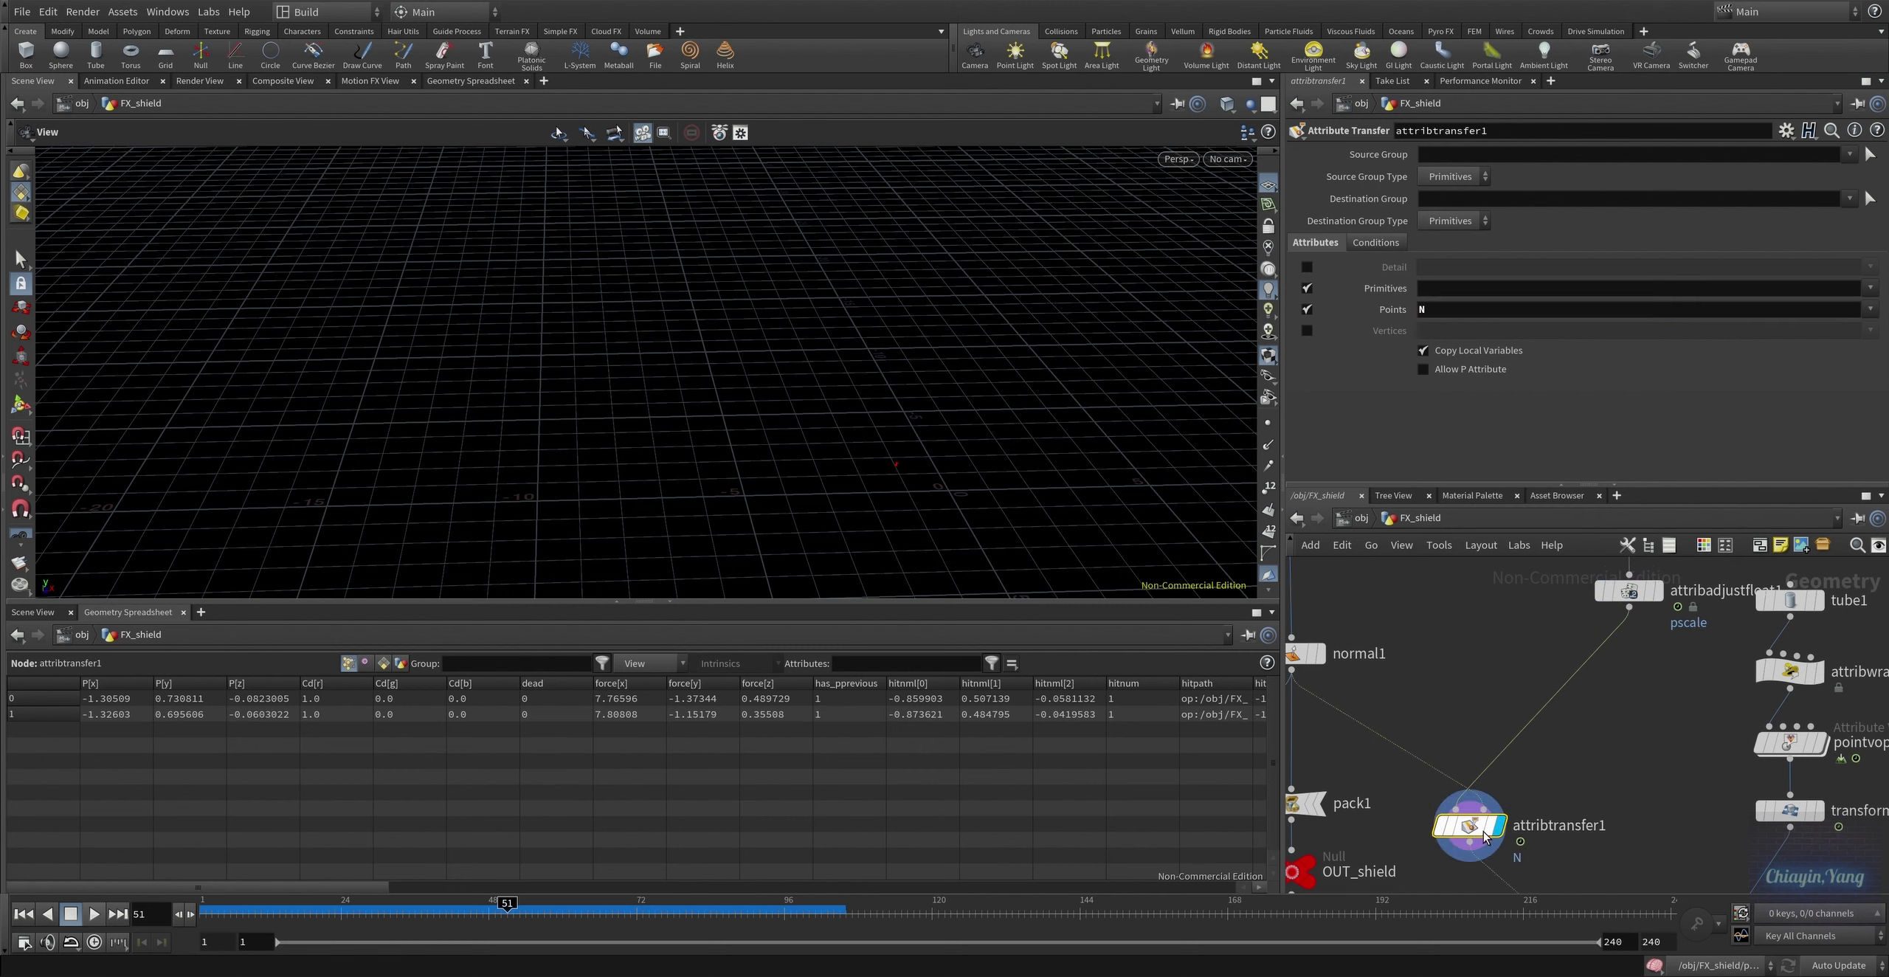
scroll(906, 484, "up", 5)
left_click(594, 907)
left_click_drag(640, 907, 494, 907)
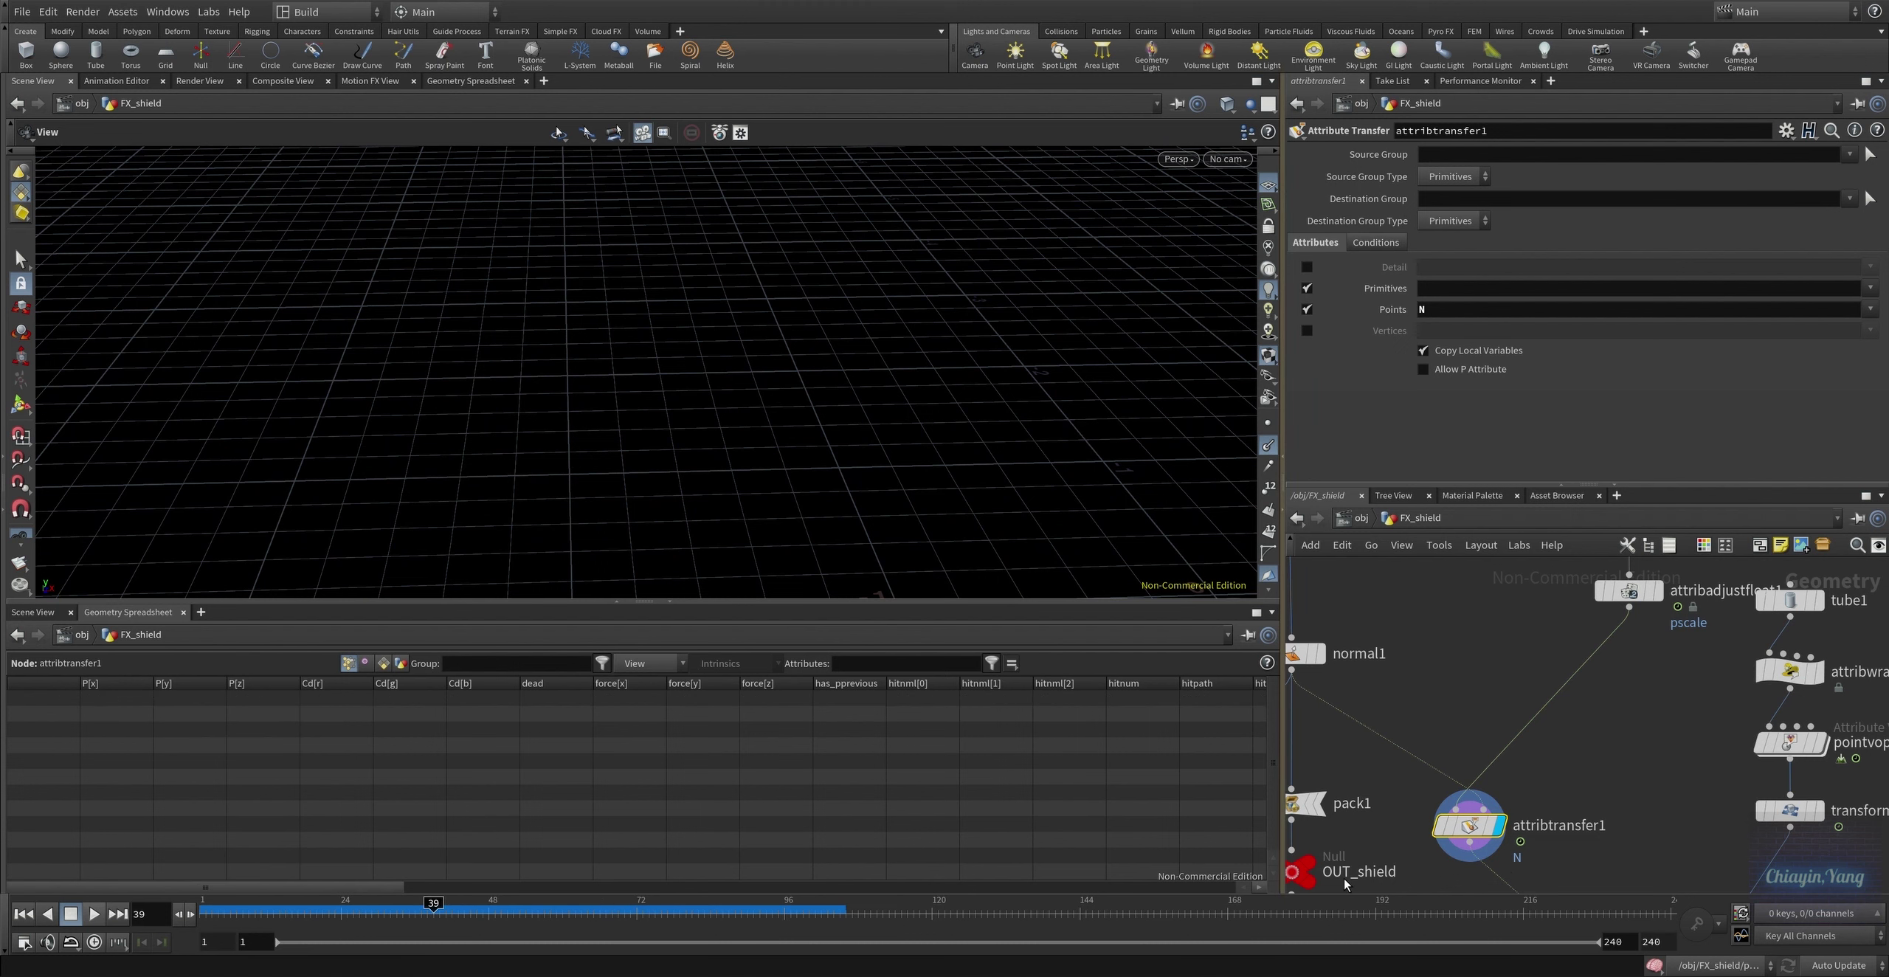
Bring up tube1's settings: Z-axis quad tube, radii 0.6 and 0.5, 2 rows, 50 columns
scroll(1499, 857, "down", 4)
mouse_move(1483, 829)
middle_mouse_down()
mouse_move(1439, 720)
mouse_move(1455, 706)
middle_mouse_up()
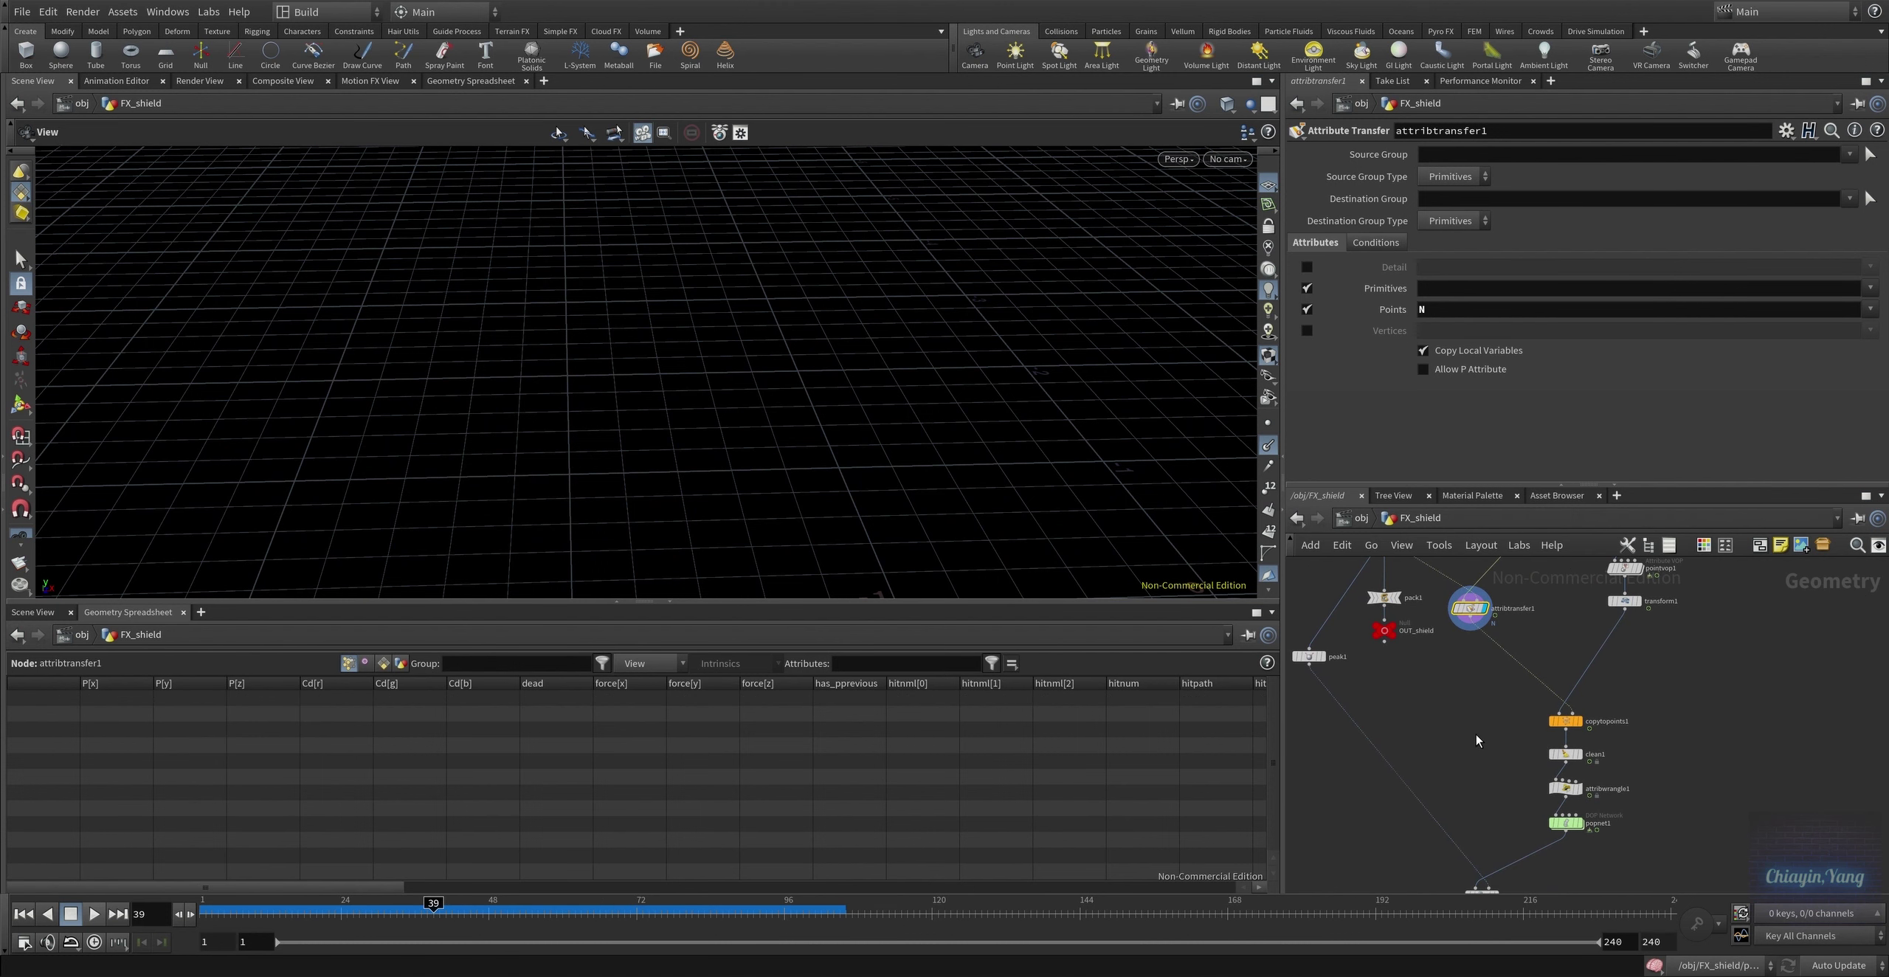
middle_click_drag(1535, 628, 1465, 820)
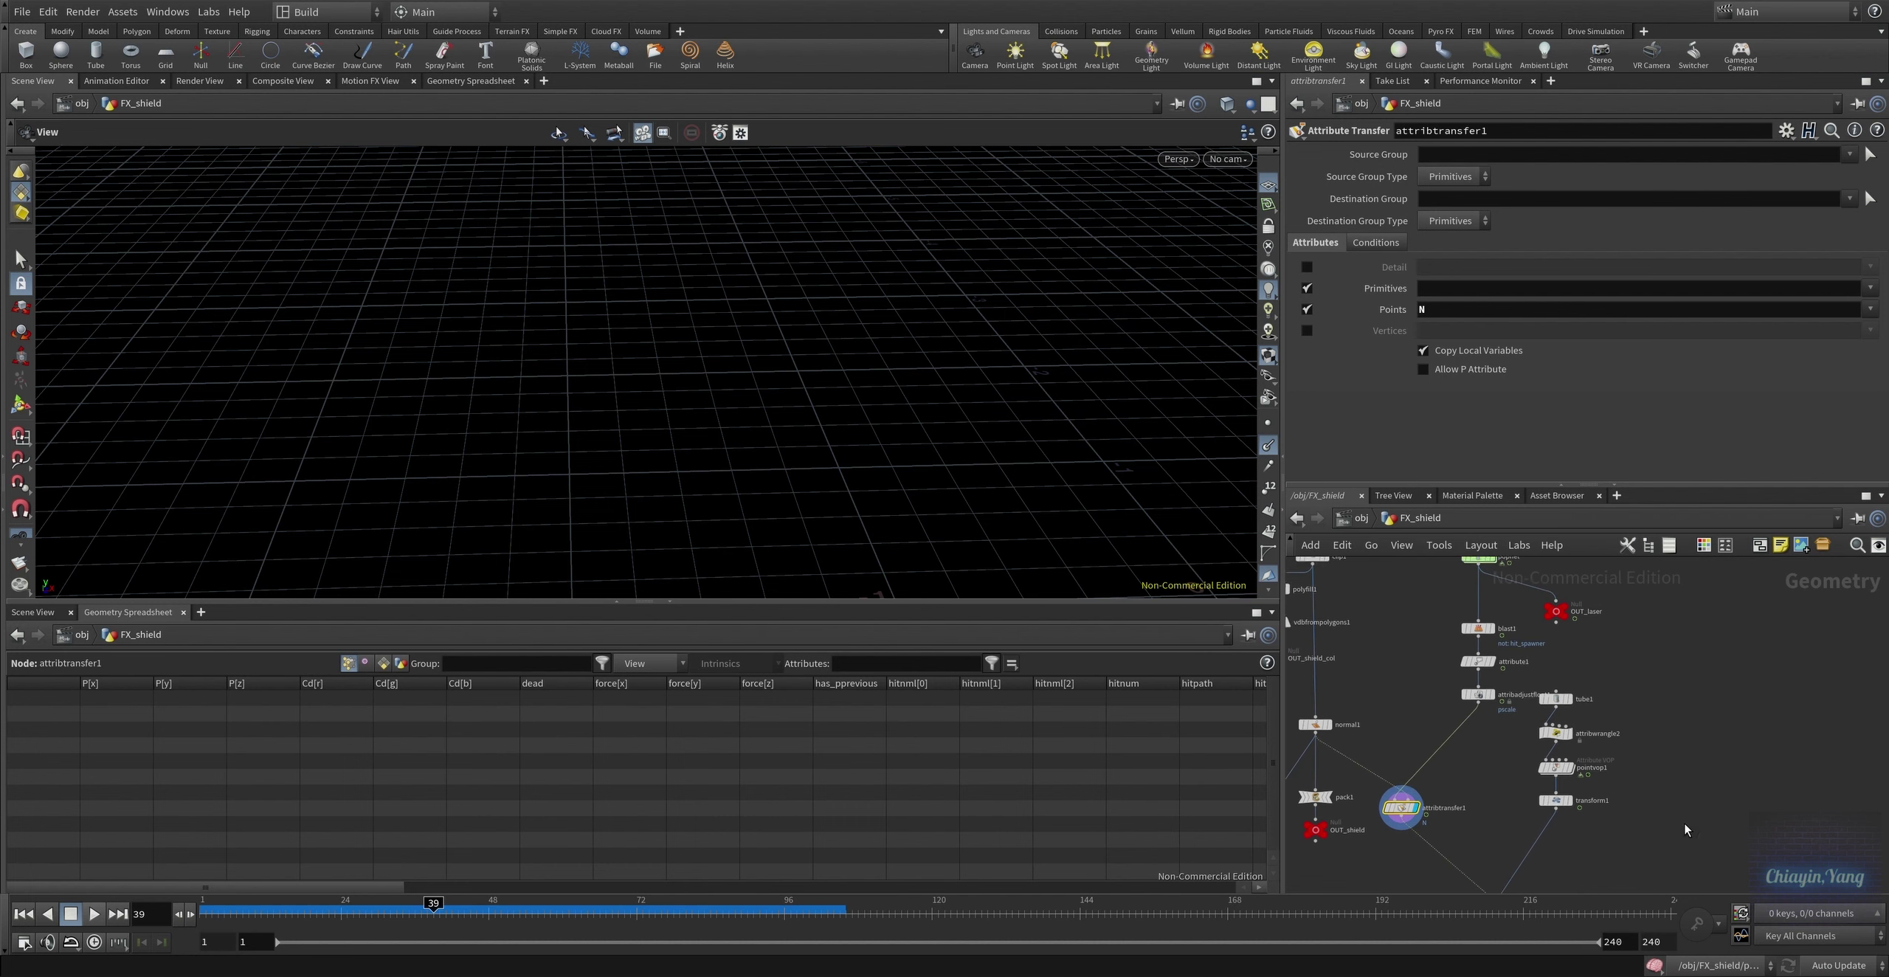
middle_click_drag(1587, 676, 1553, 712)
left_click(1553, 710)
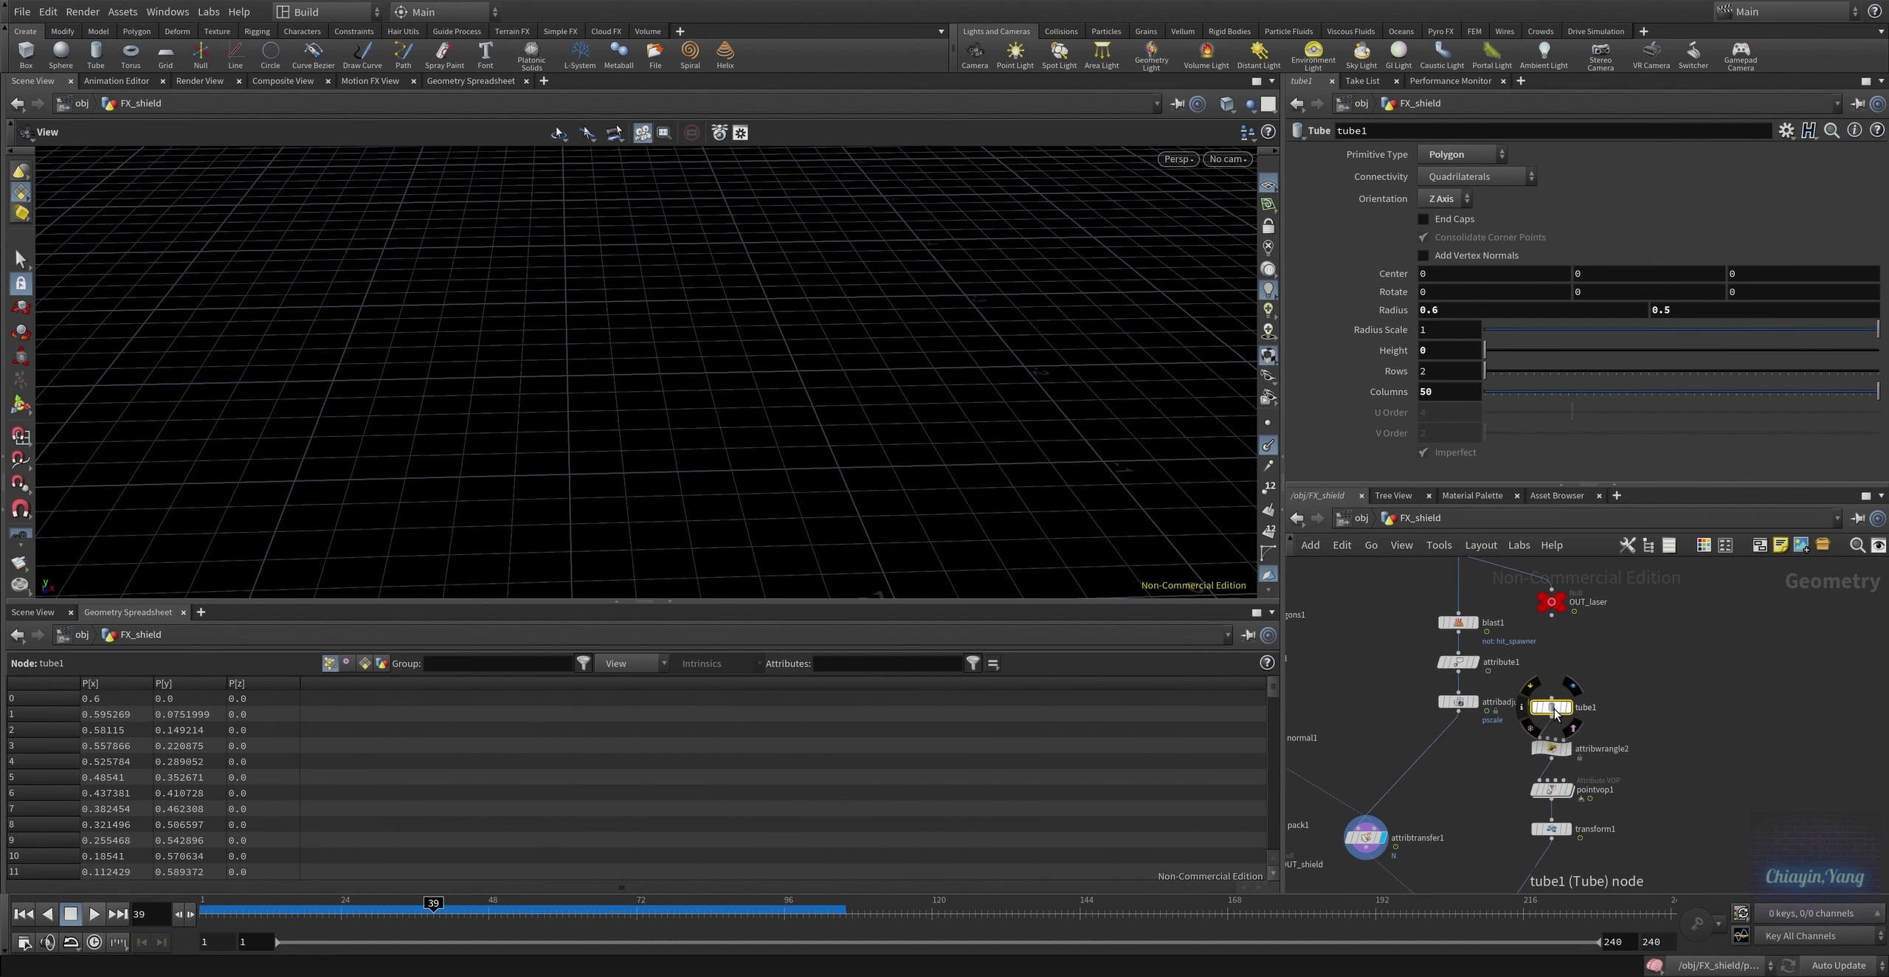
Display the tube1 ring, then attribwrangle2's result with its point normals shown
left_click(1566, 707)
key("f")
mouse_move(827, 375)
left_mouse_down()
mouse_move(747, 375)
mouse_move(801, 434)
mouse_move(928, 409)
left_mouse_up()
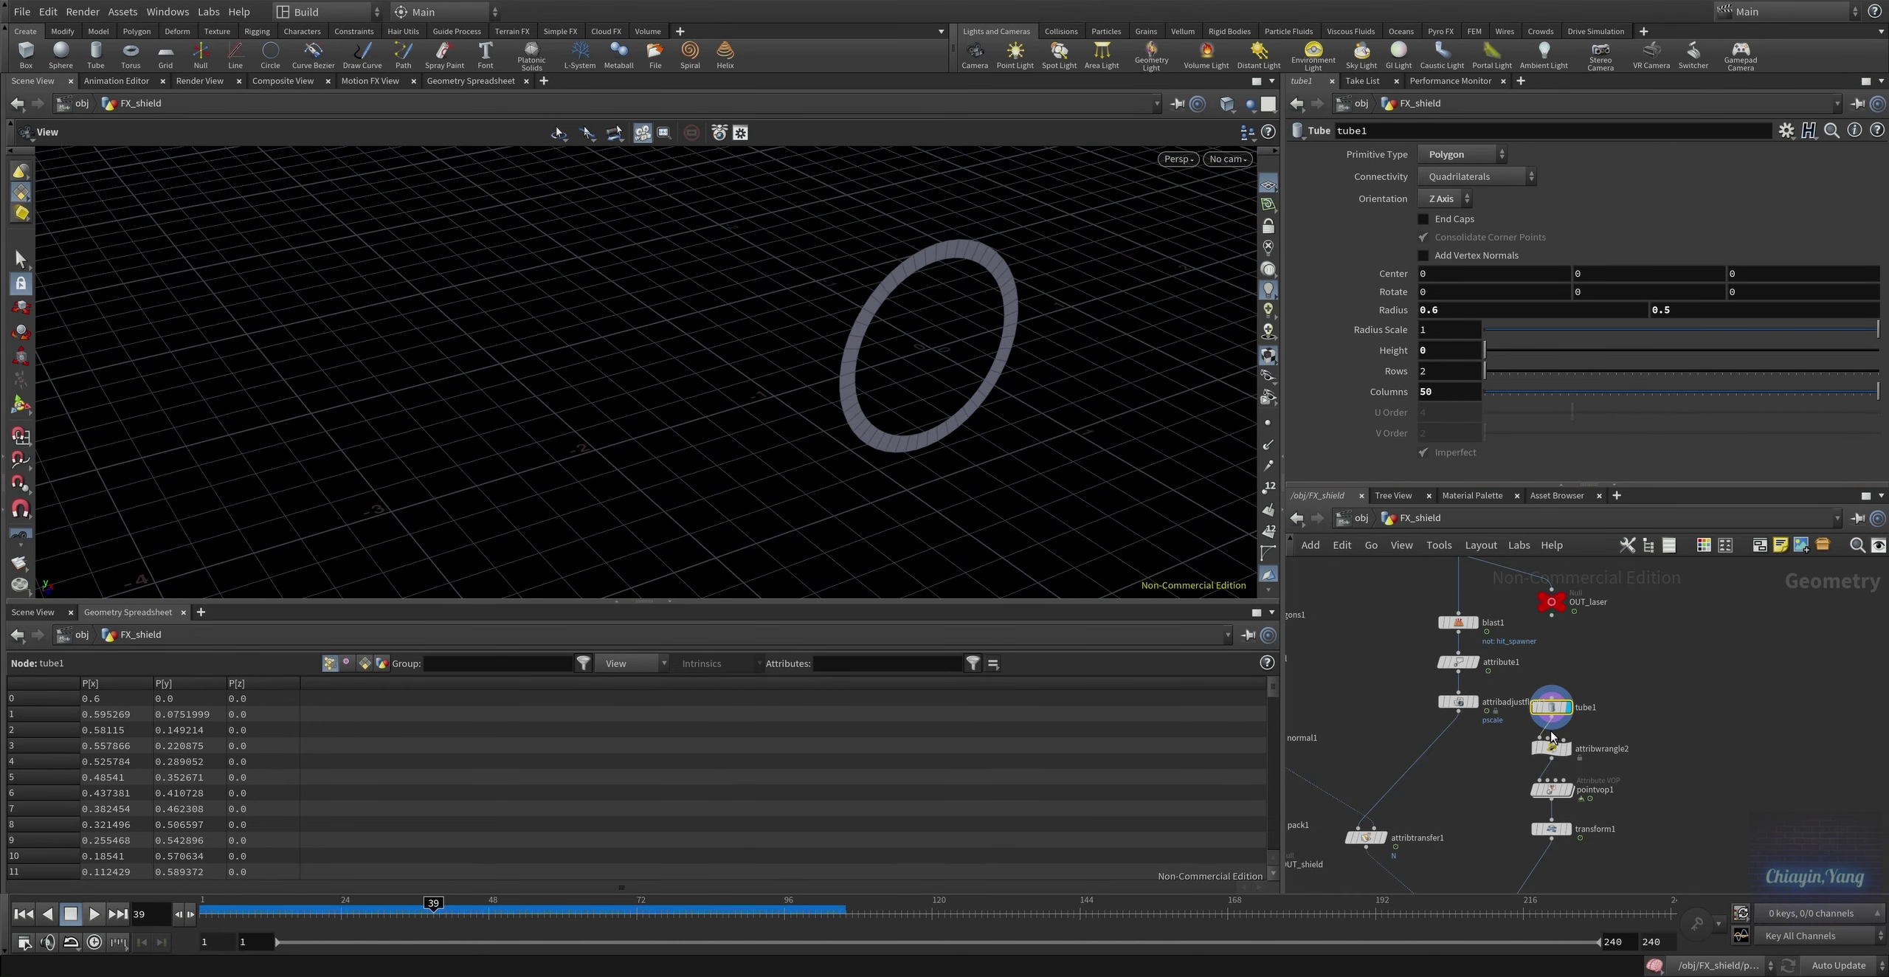
left_click(1532, 749)
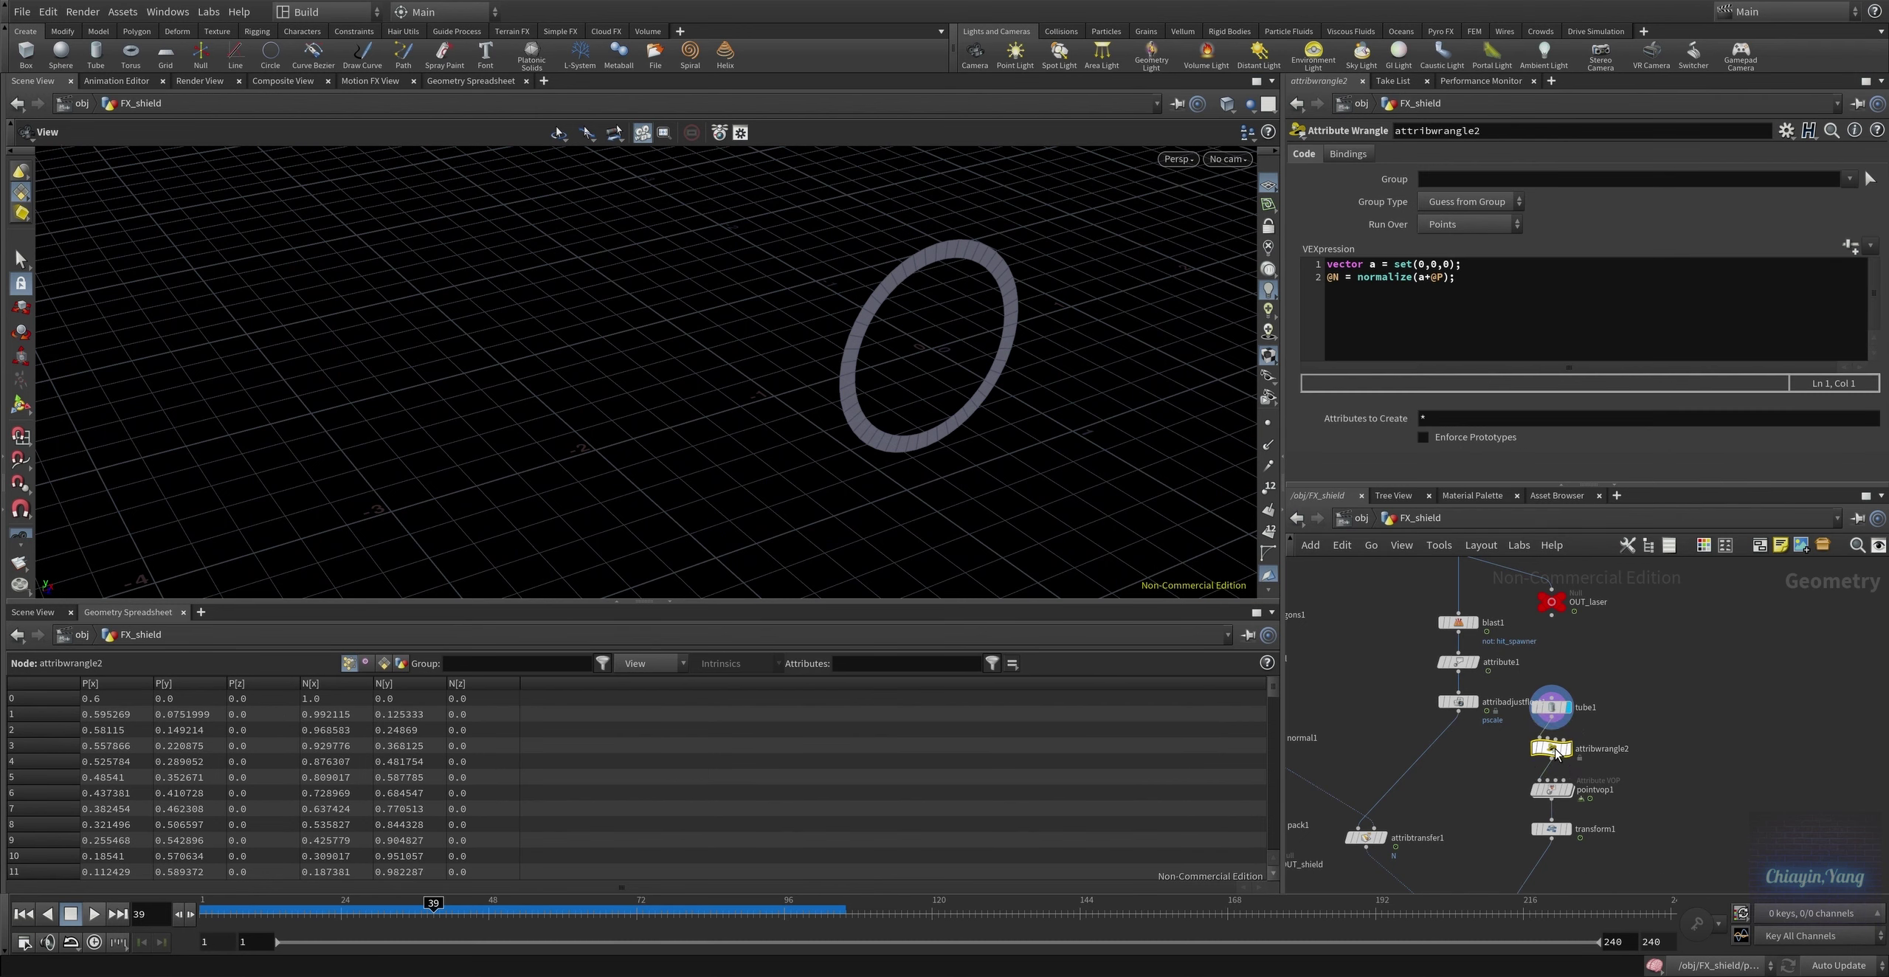
key("r")
left_click_drag(923, 369, 849, 384)
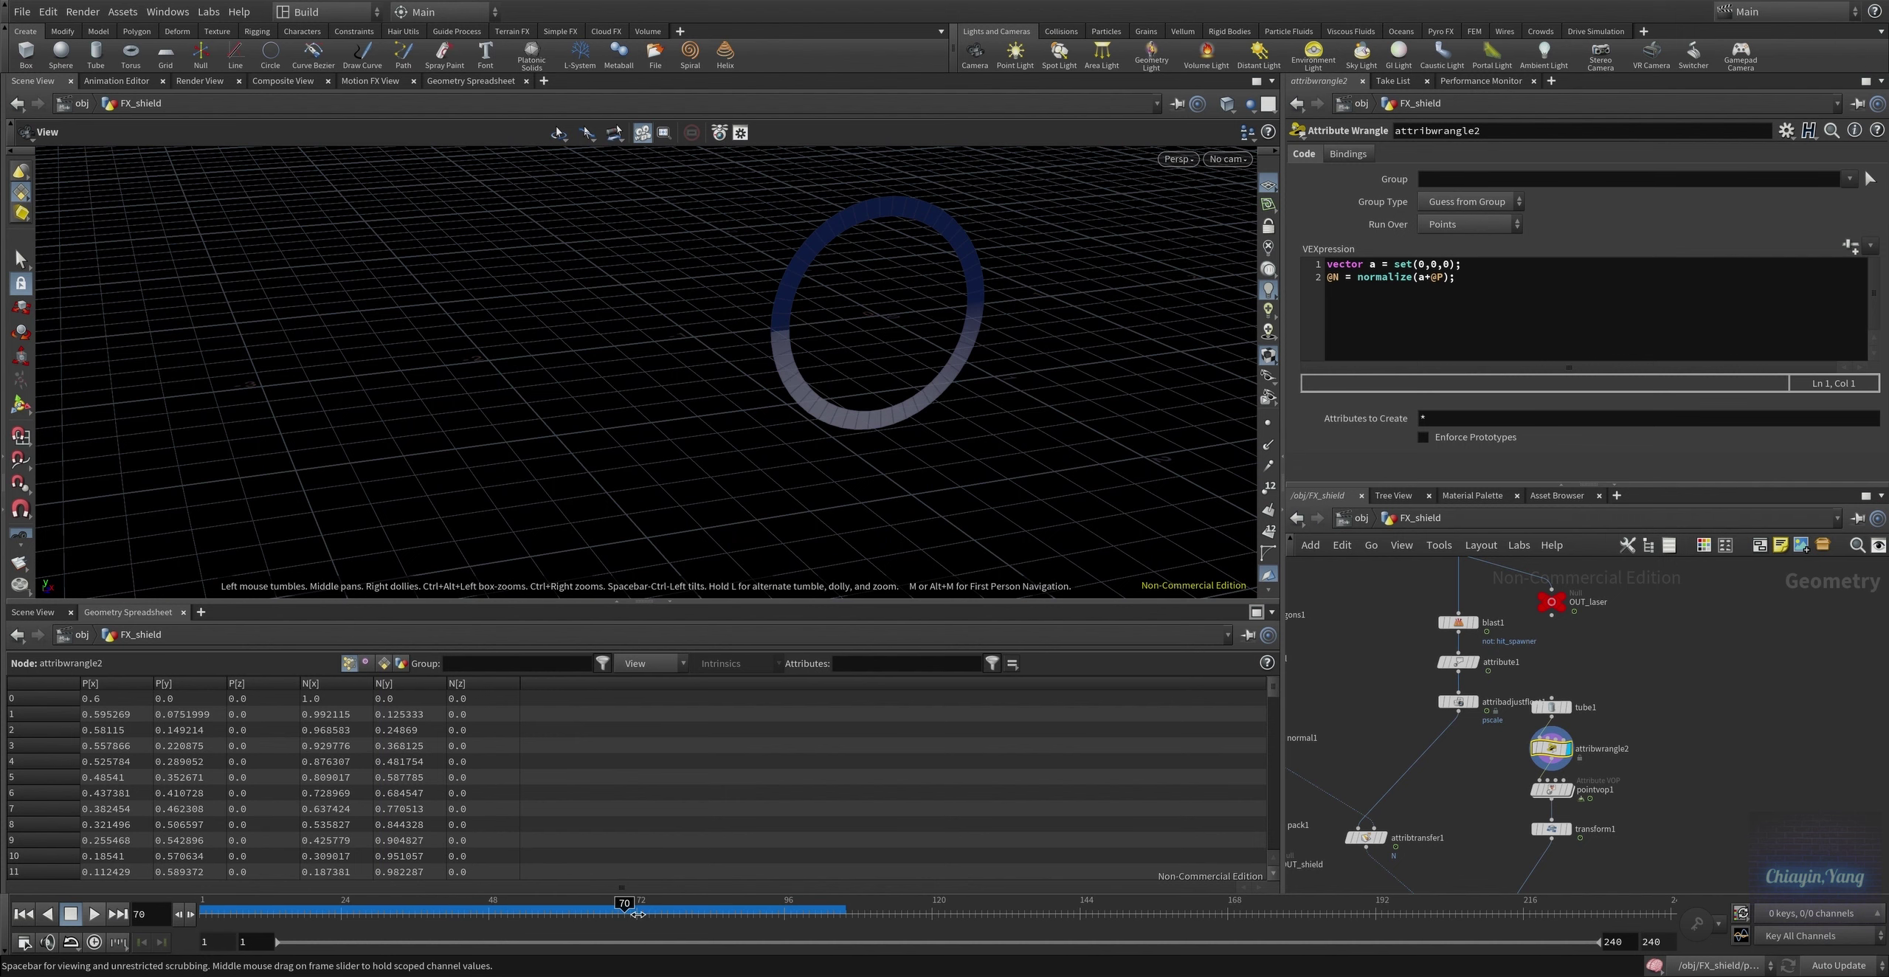
left_click(1270, 446)
mouse_move(835, 337)
left_mouse_down()
mouse_move(886, 379)
mouse_move(772, 367)
left_mouse_up()
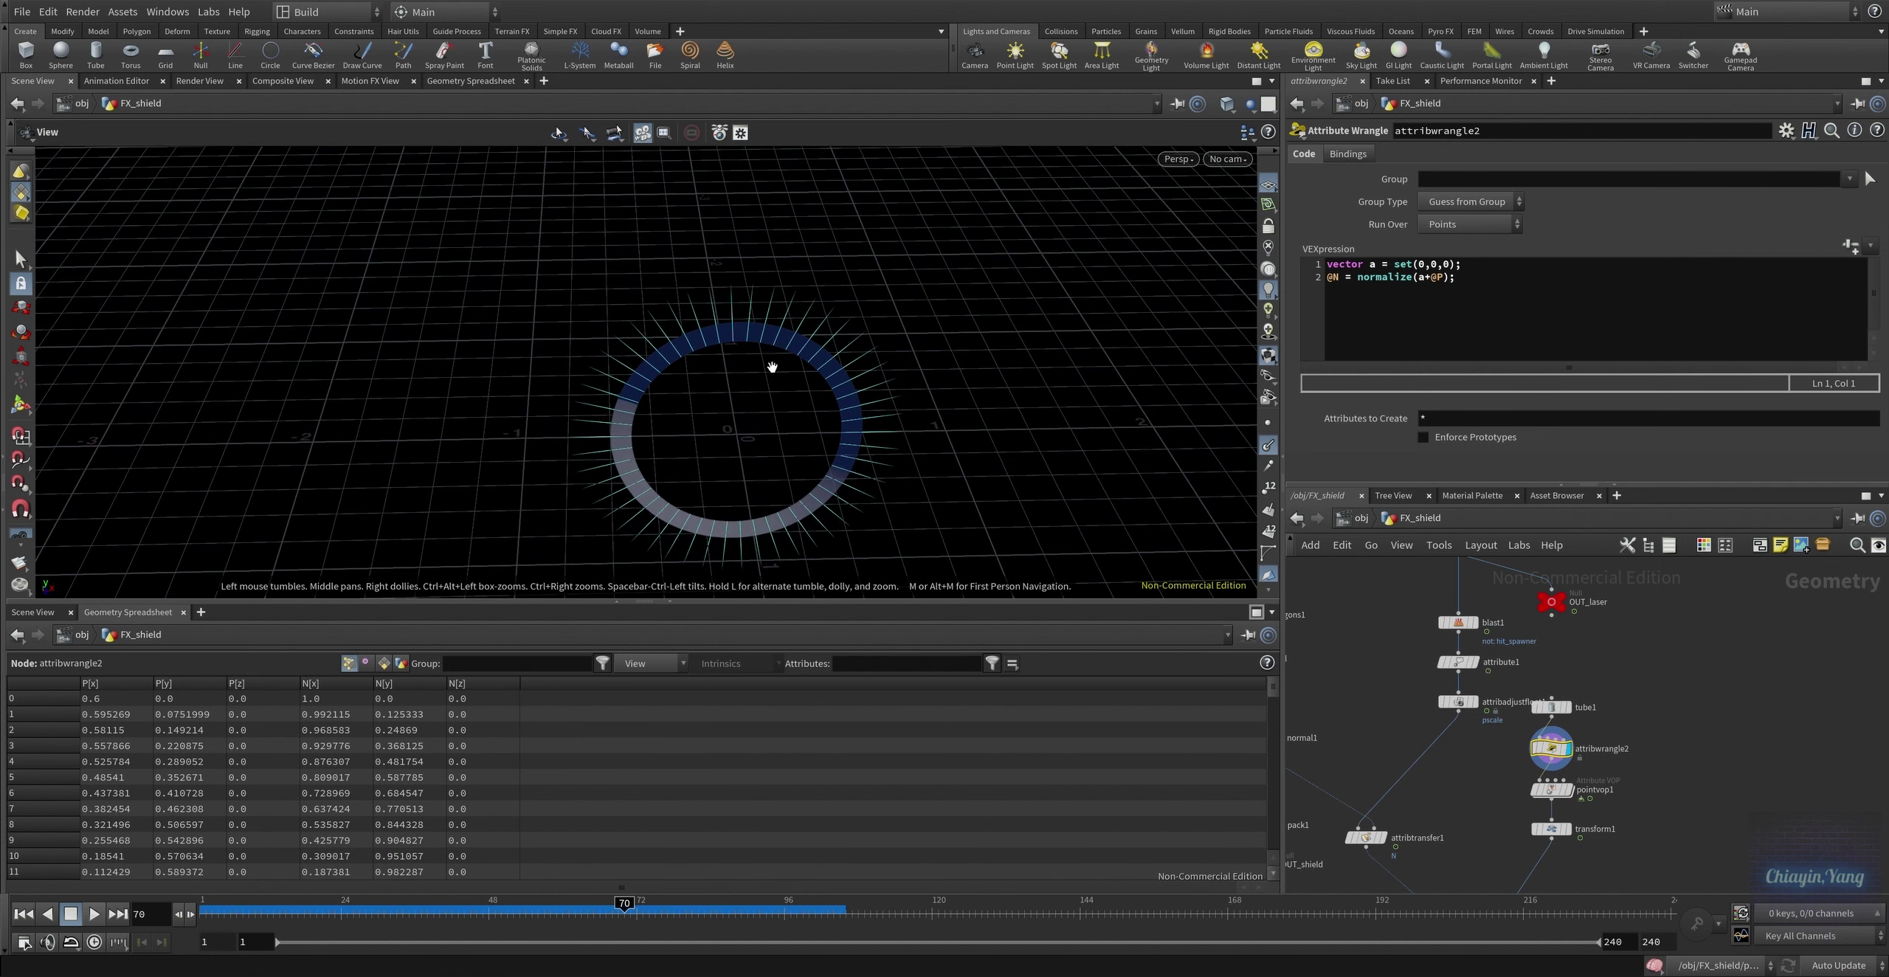
Toggle attribwrangle2's bypass to compare normals, then view pointvop1's noise-displaced ring
left_click(1537, 749)
mouse_move(738, 384)
left_mouse_down()
mouse_move(903, 253)
mouse_move(1003, 306)
mouse_move(922, 414)
left_mouse_up()
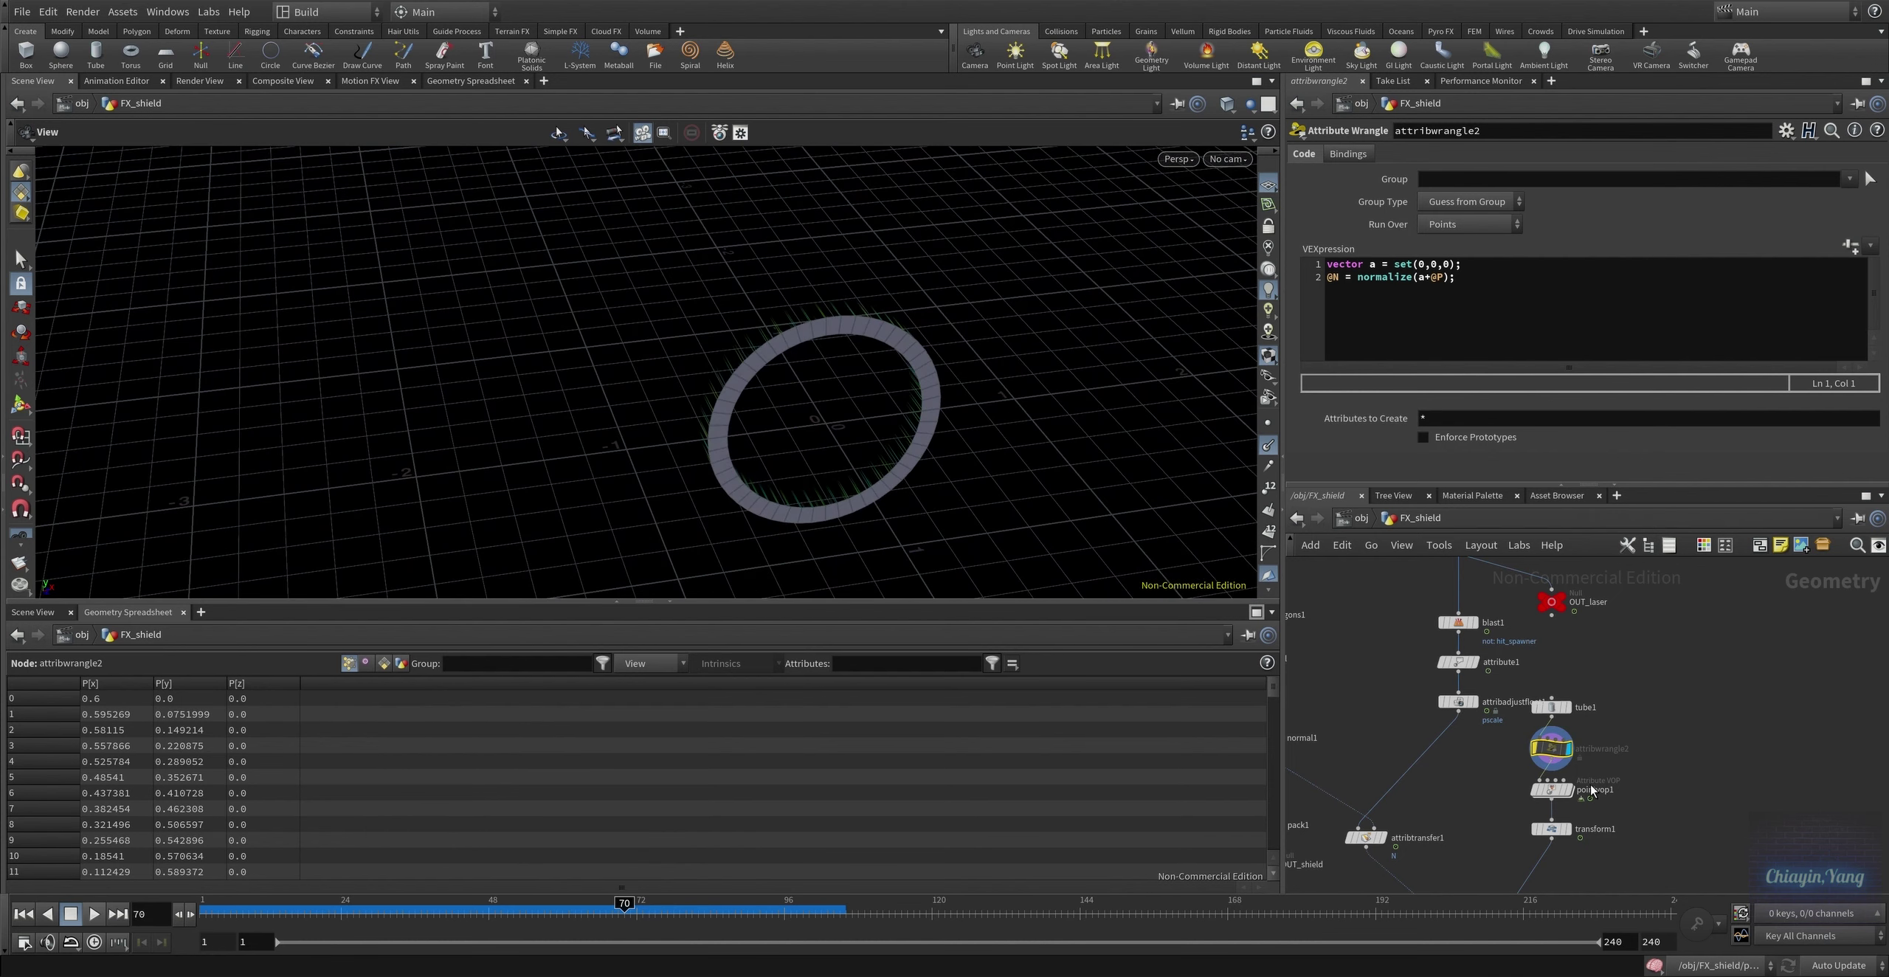
left_click(1537, 750)
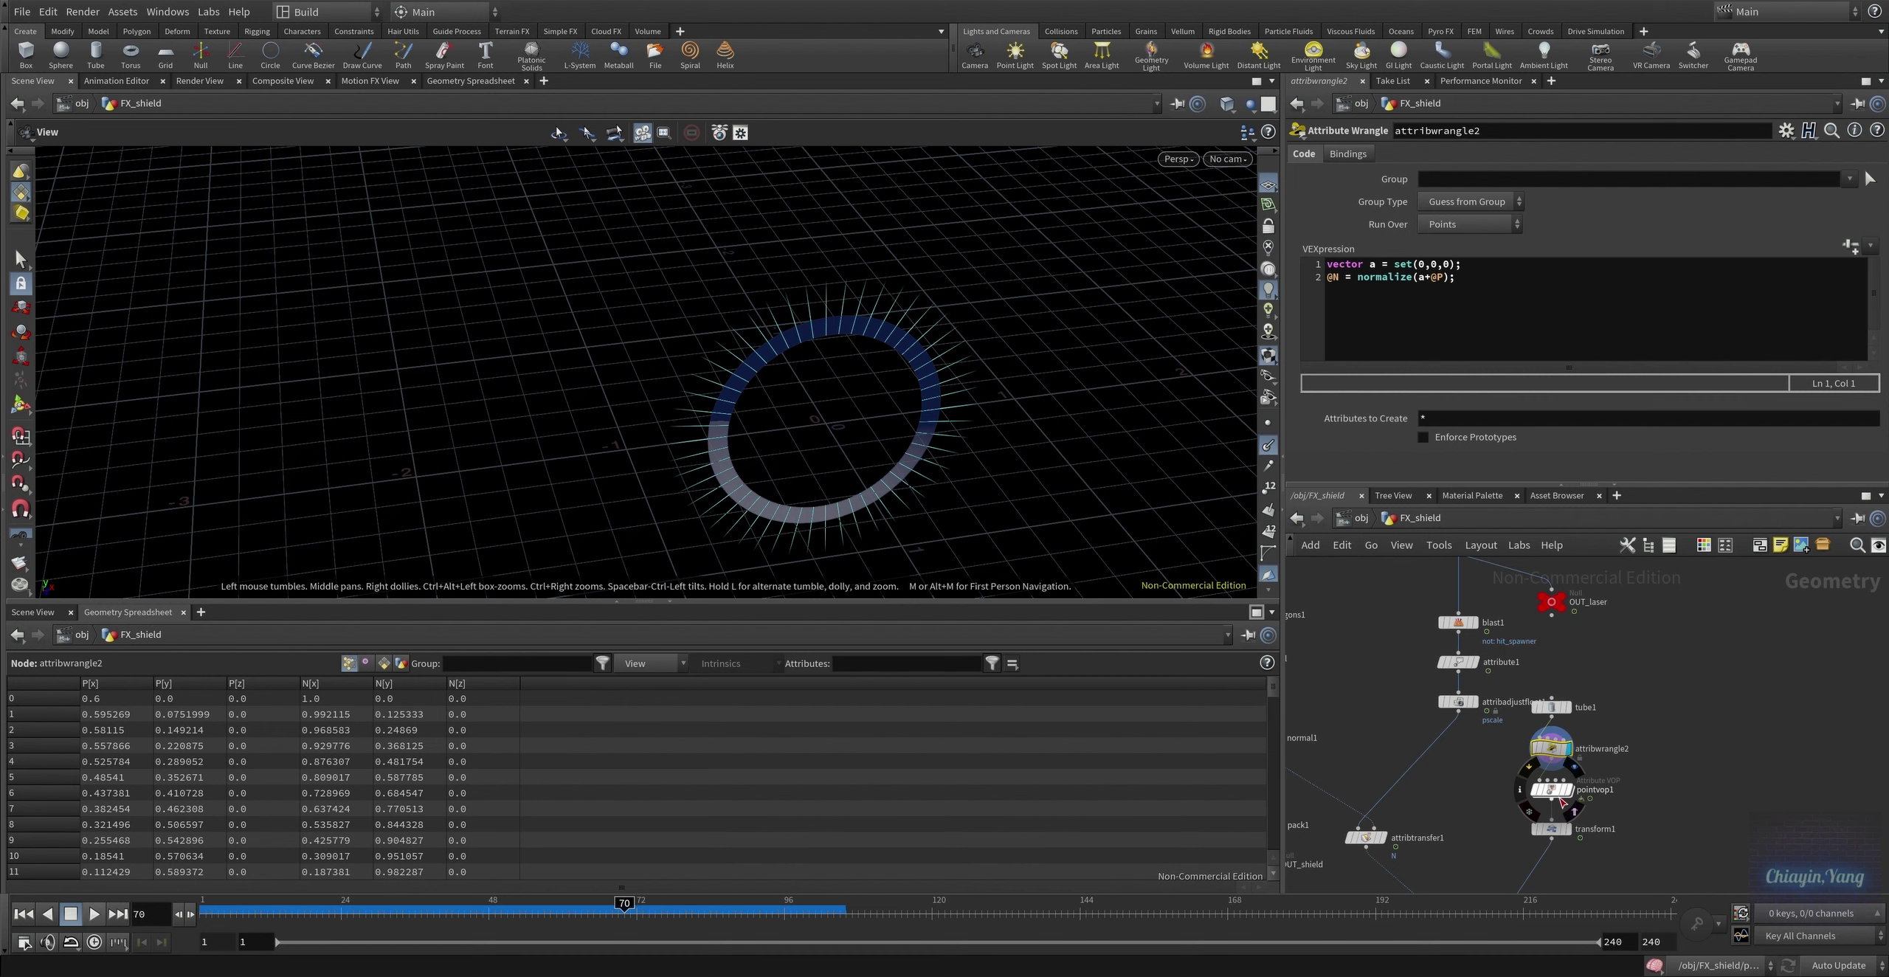
left_click(1559, 793)
mouse_move(844, 354)
left_mouse_down()
mouse_move(827, 312)
mouse_move(741, 315)
left_mouse_up()
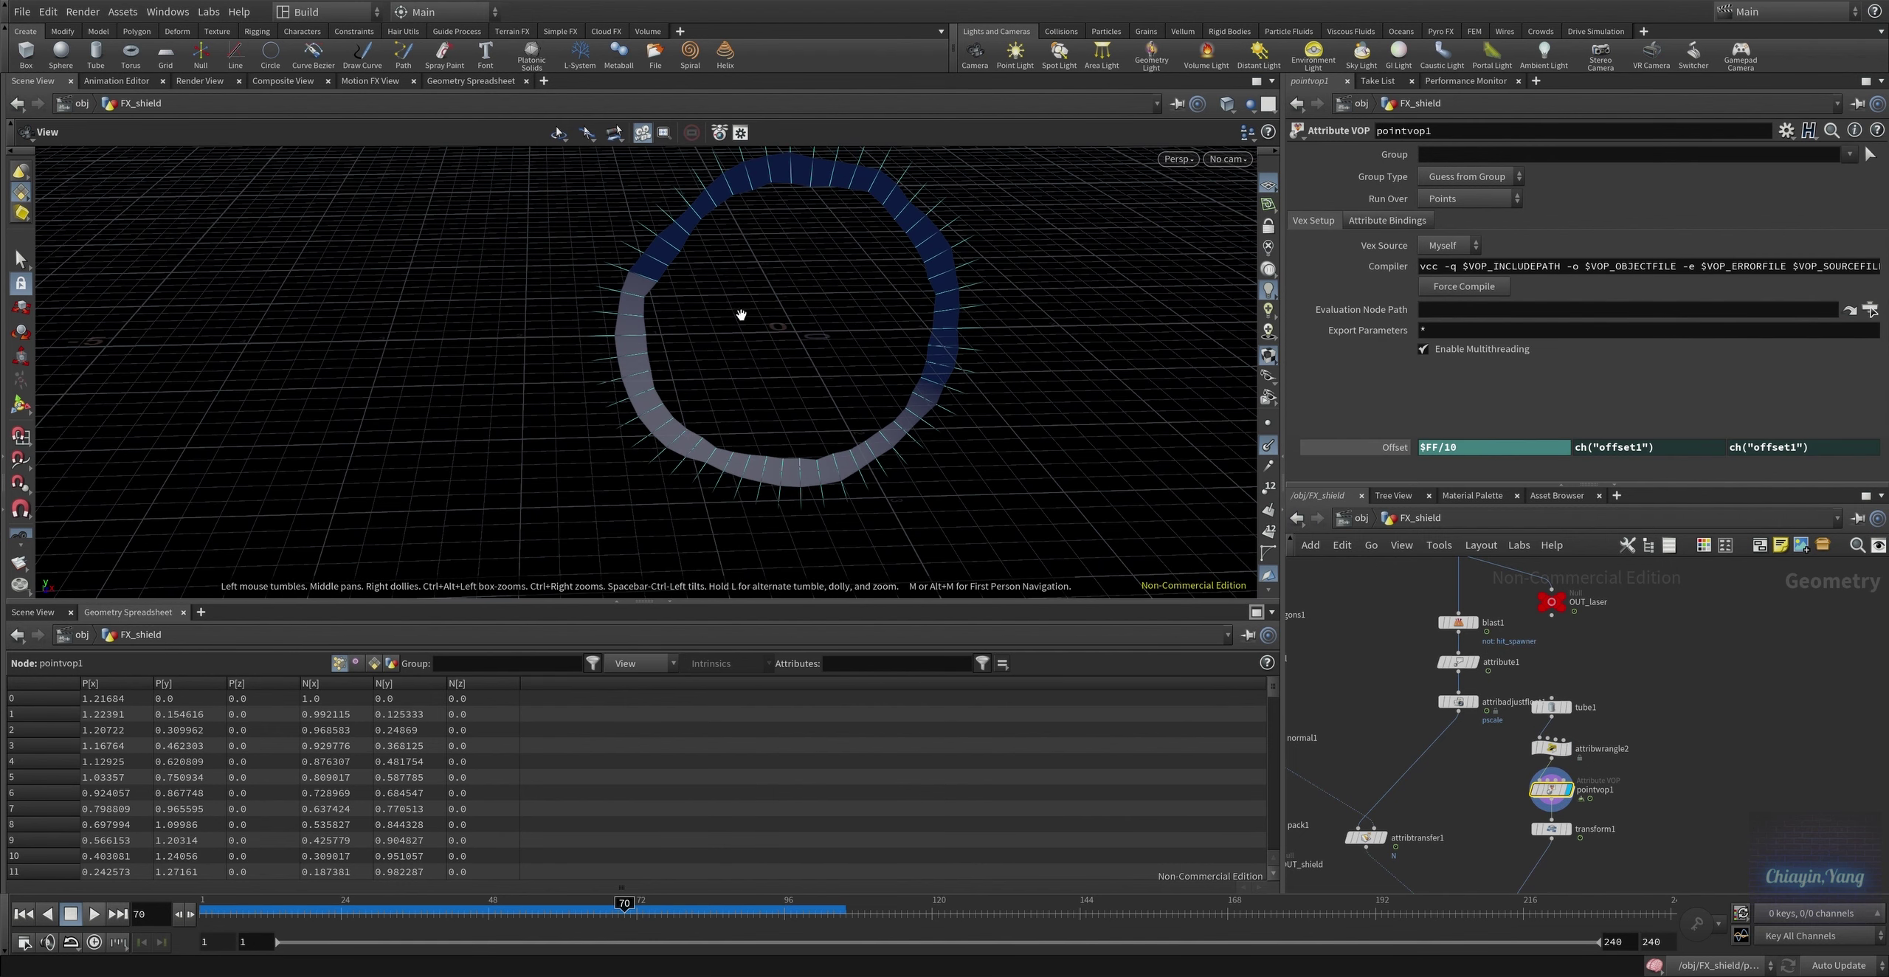
double_click(1554, 790)
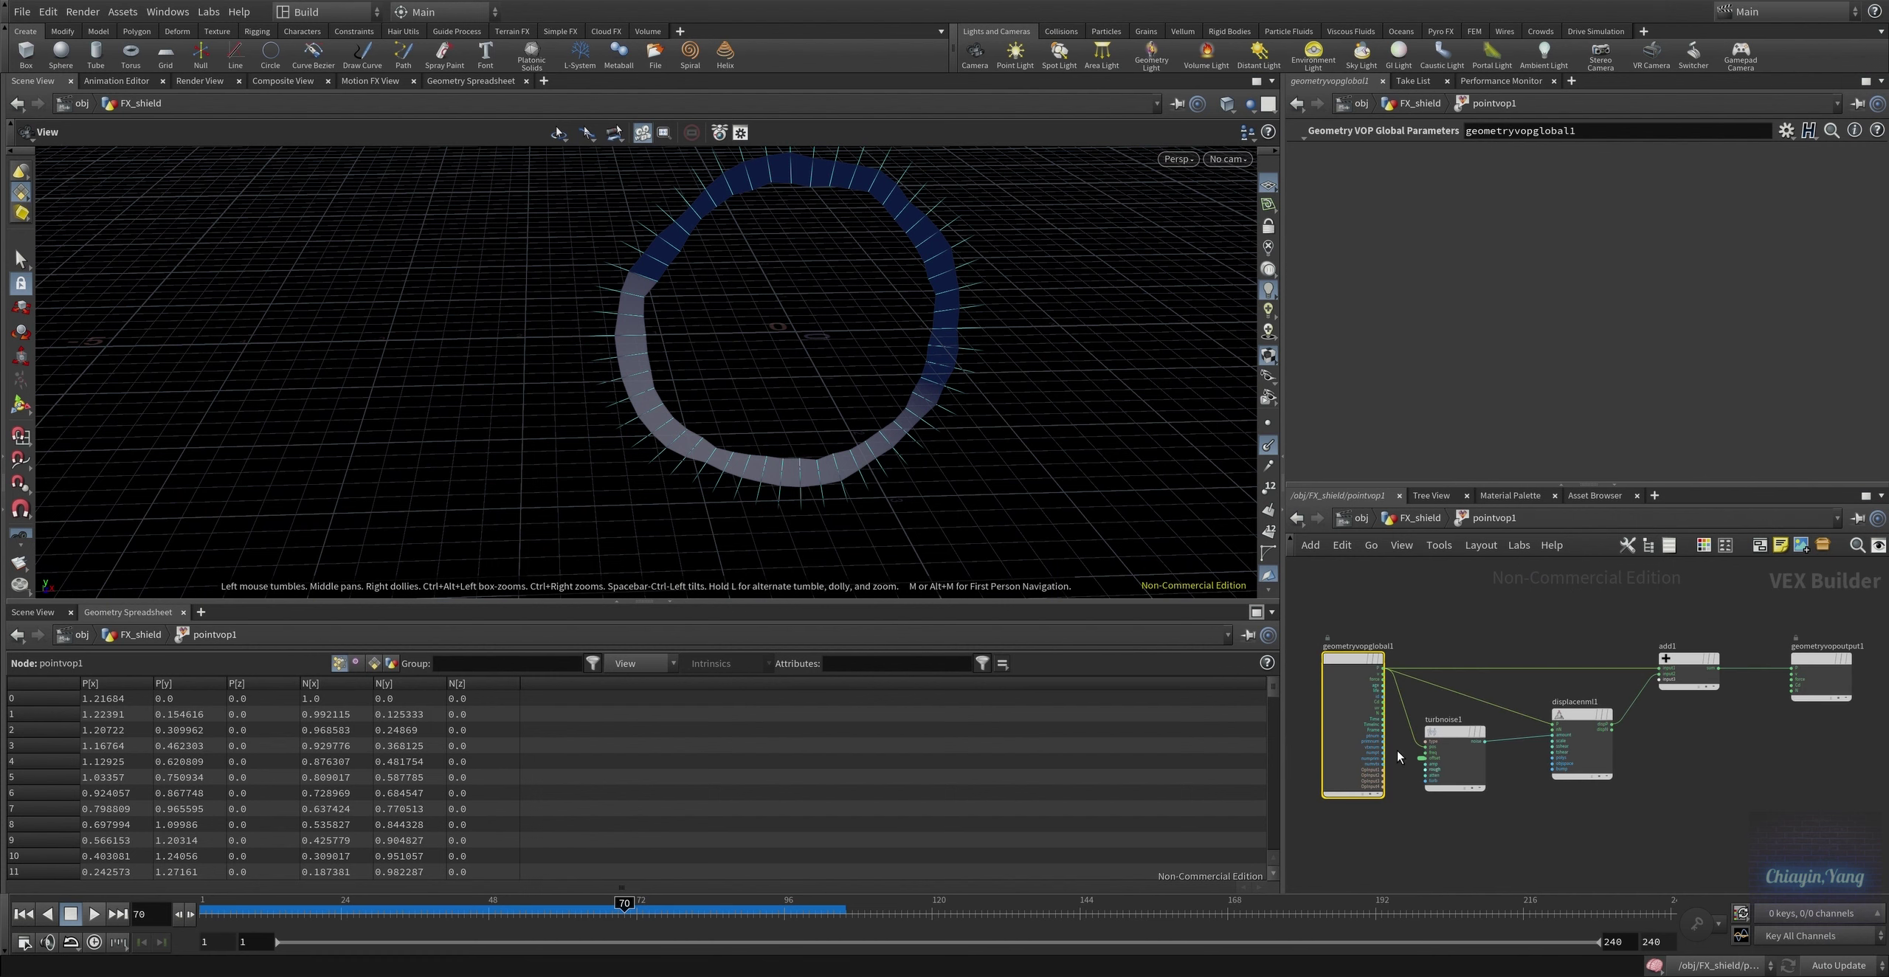
scroll(1397, 756, "up", 2)
scroll(1425, 746, "up", 2)
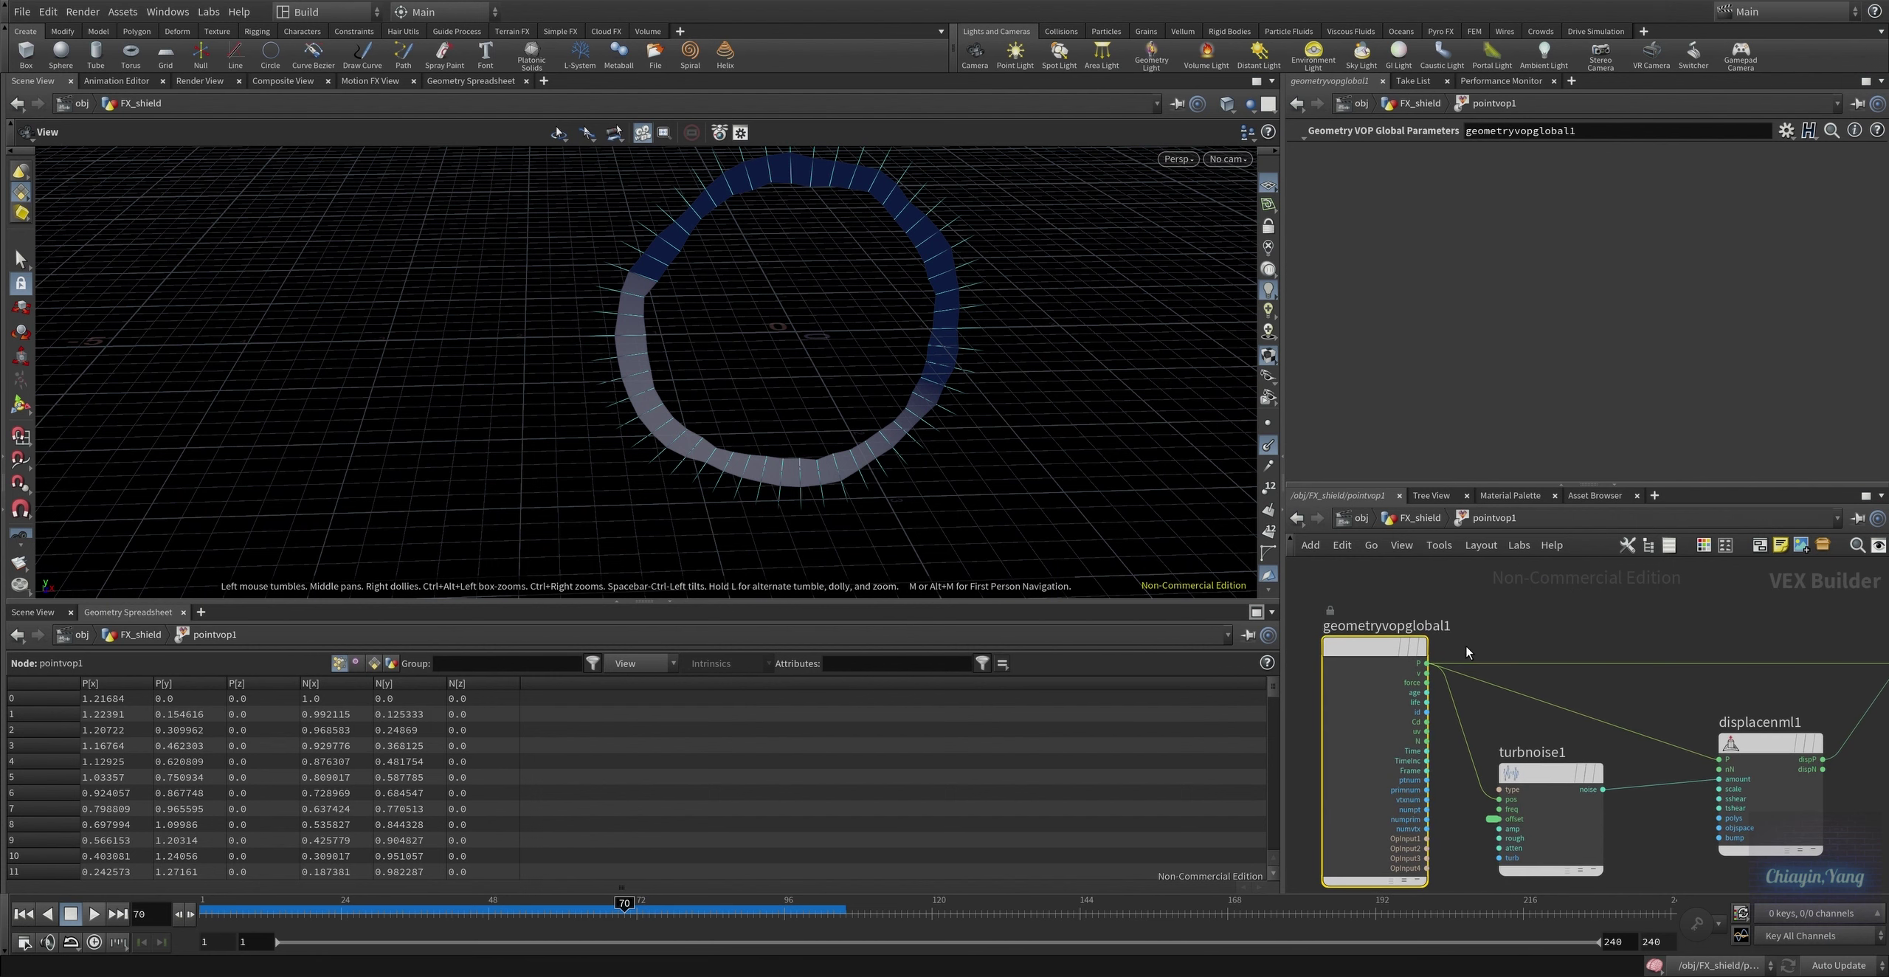
left_click(1631, 729)
scroll(1683, 709, "down", 3)
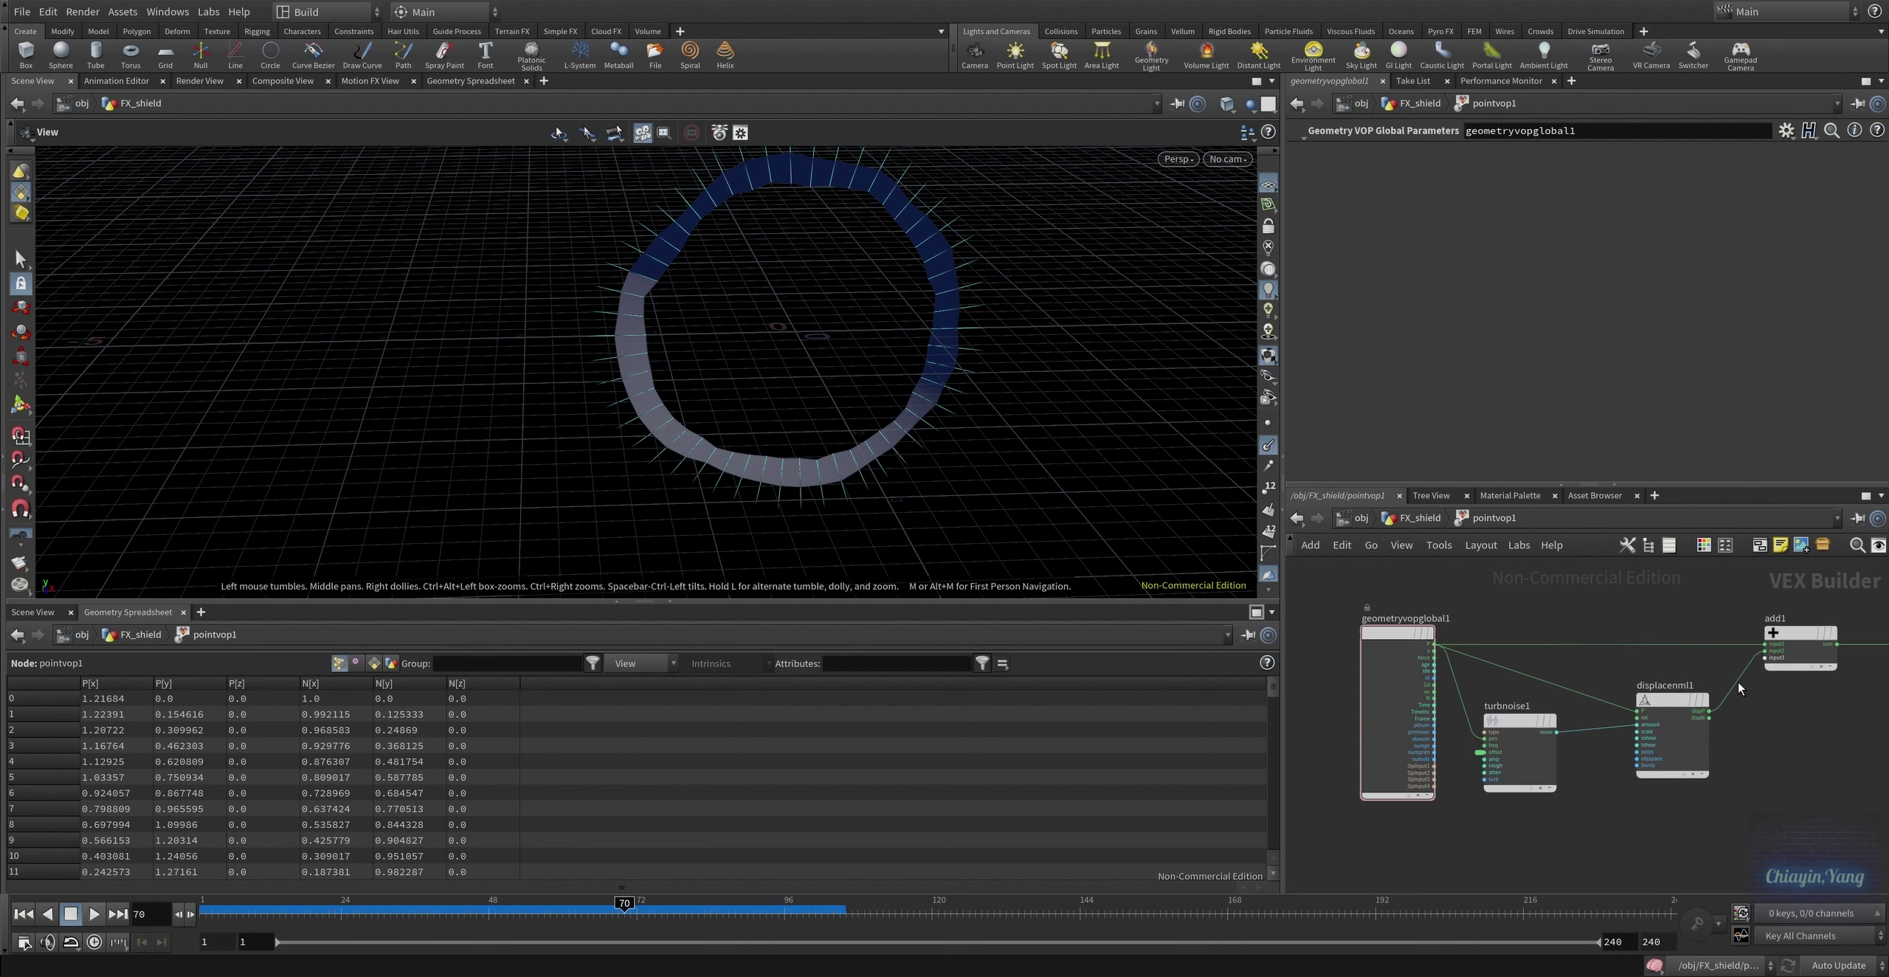
left_click(1509, 762)
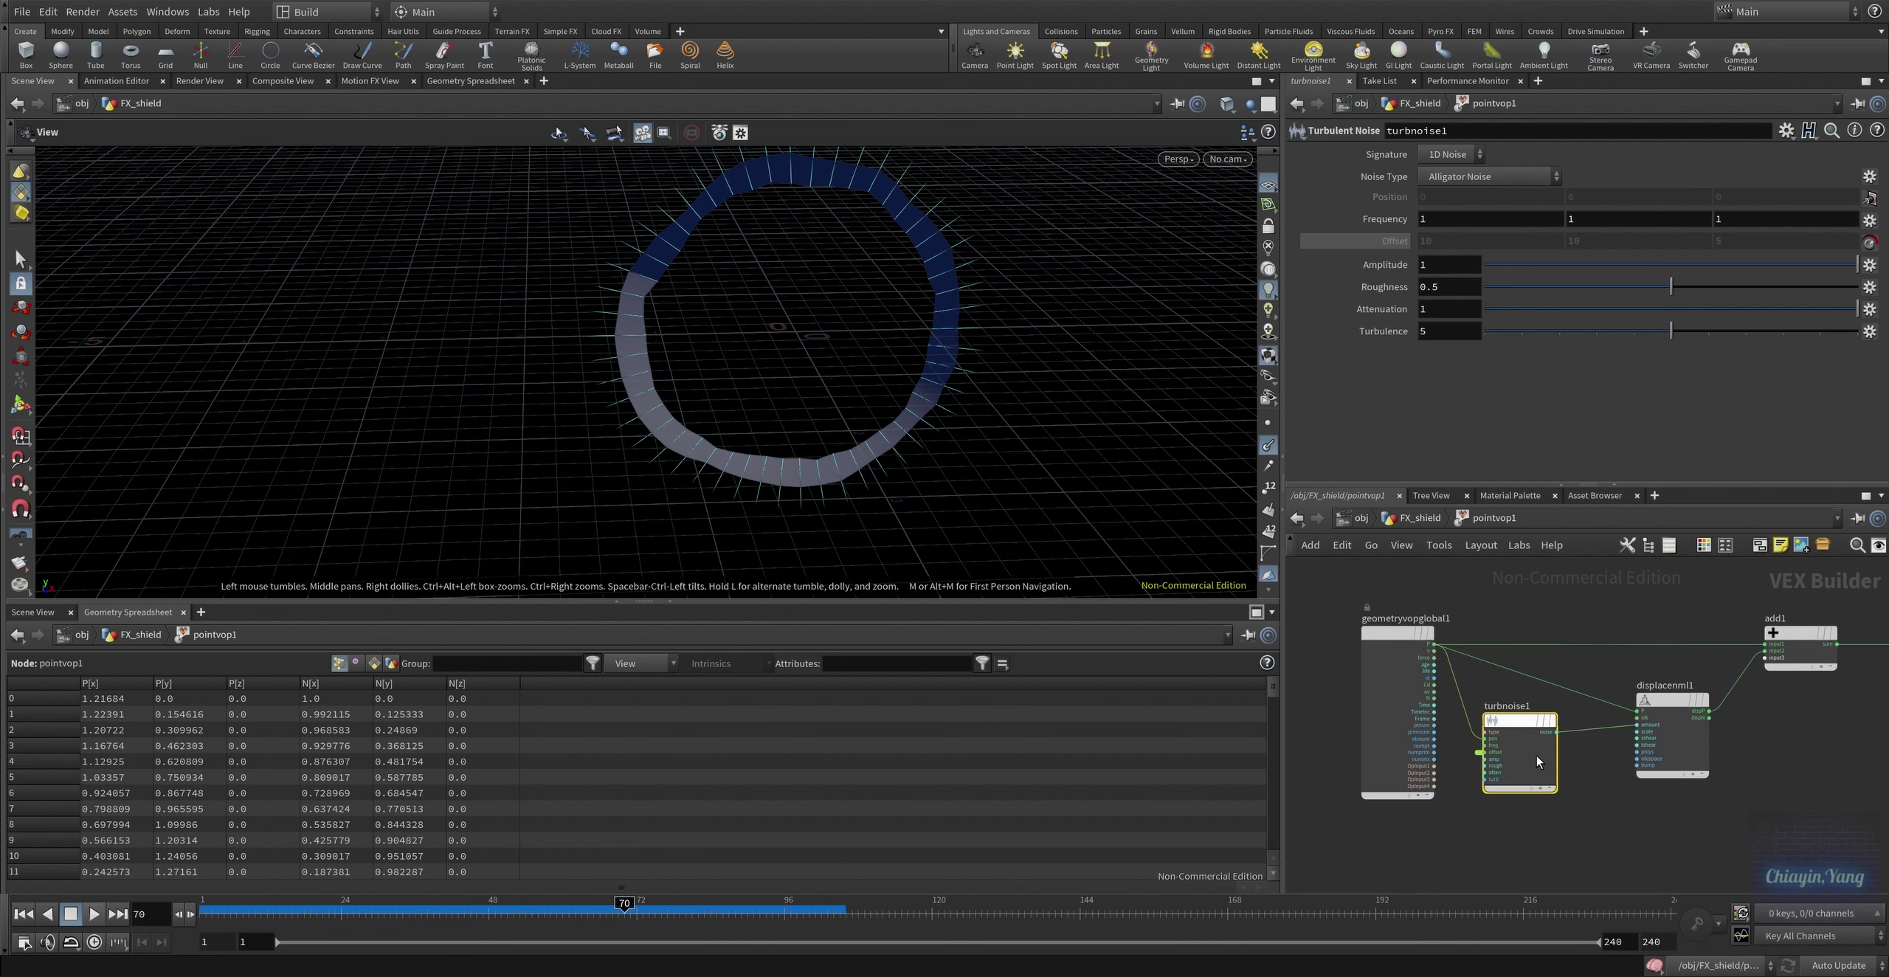
scroll(1502, 757, "up", 2)
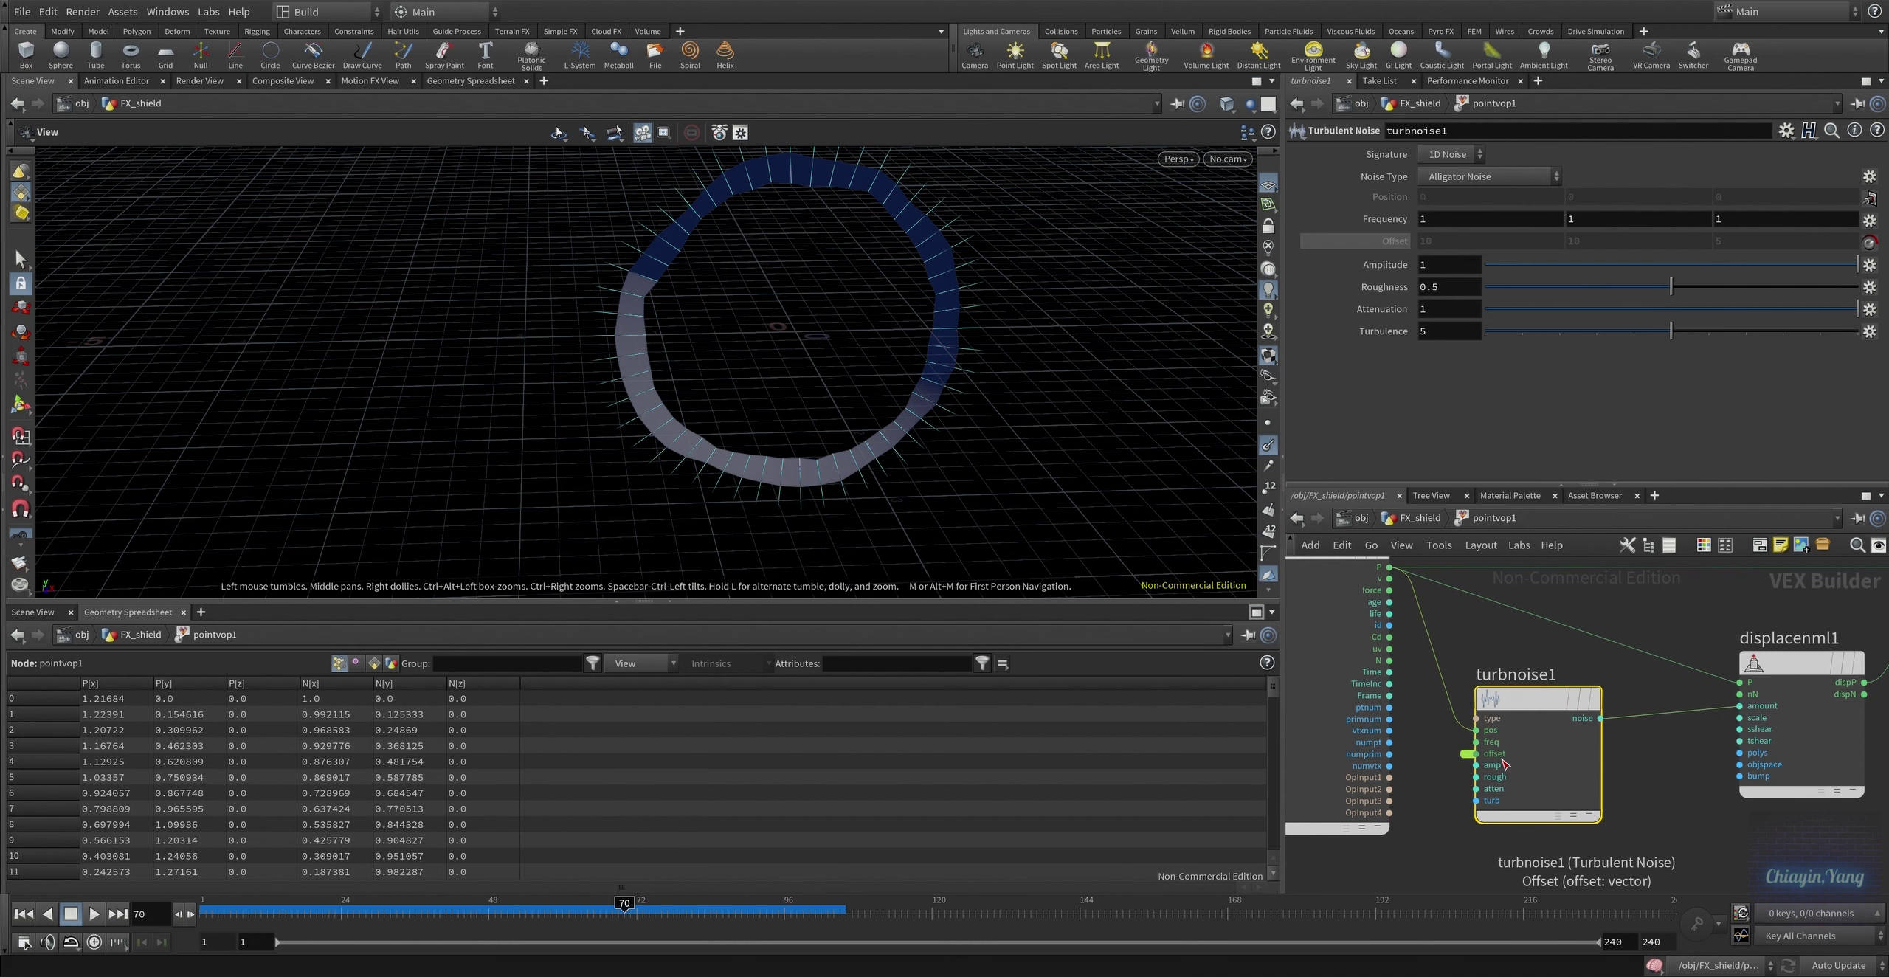
middle_click_drag(1653, 620, 1403, 690)
left_click(1542, 738)
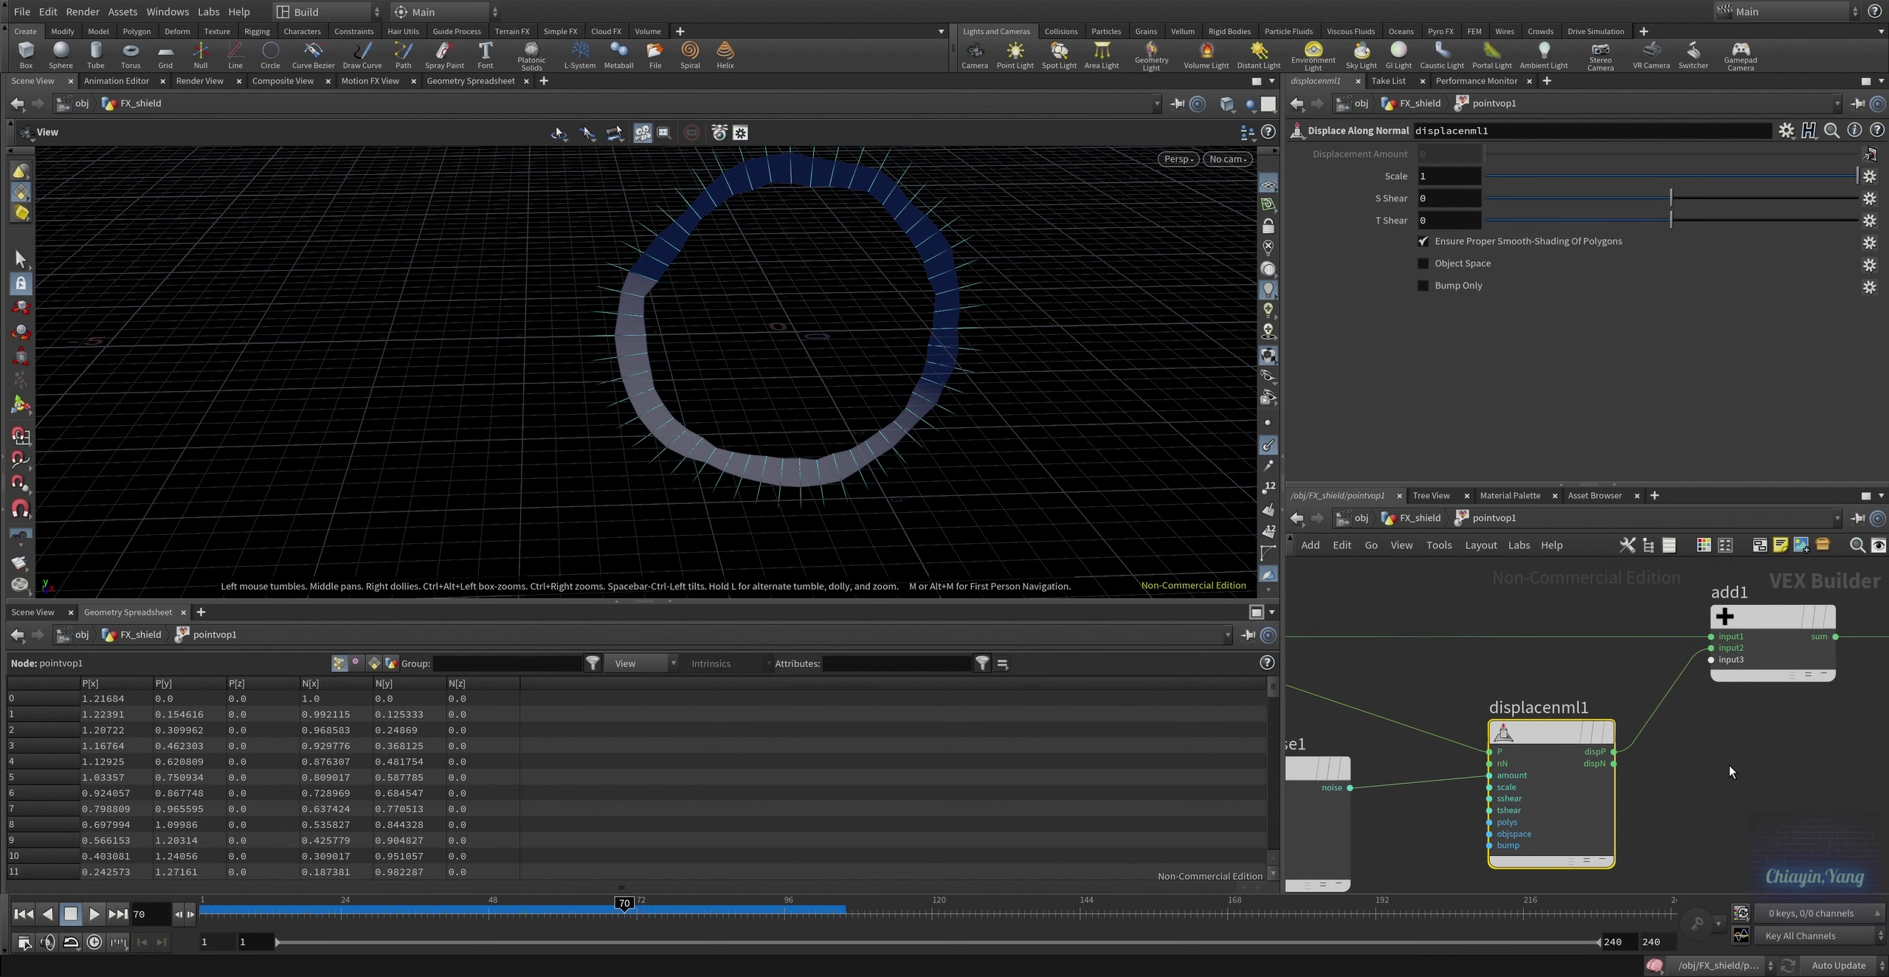
mouse_move(1803, 773)
middle_mouse_down()
mouse_move(1598, 797)
mouse_move(1561, 839)
middle_mouse_up()
left_click(1564, 709)
left_click(1649, 752)
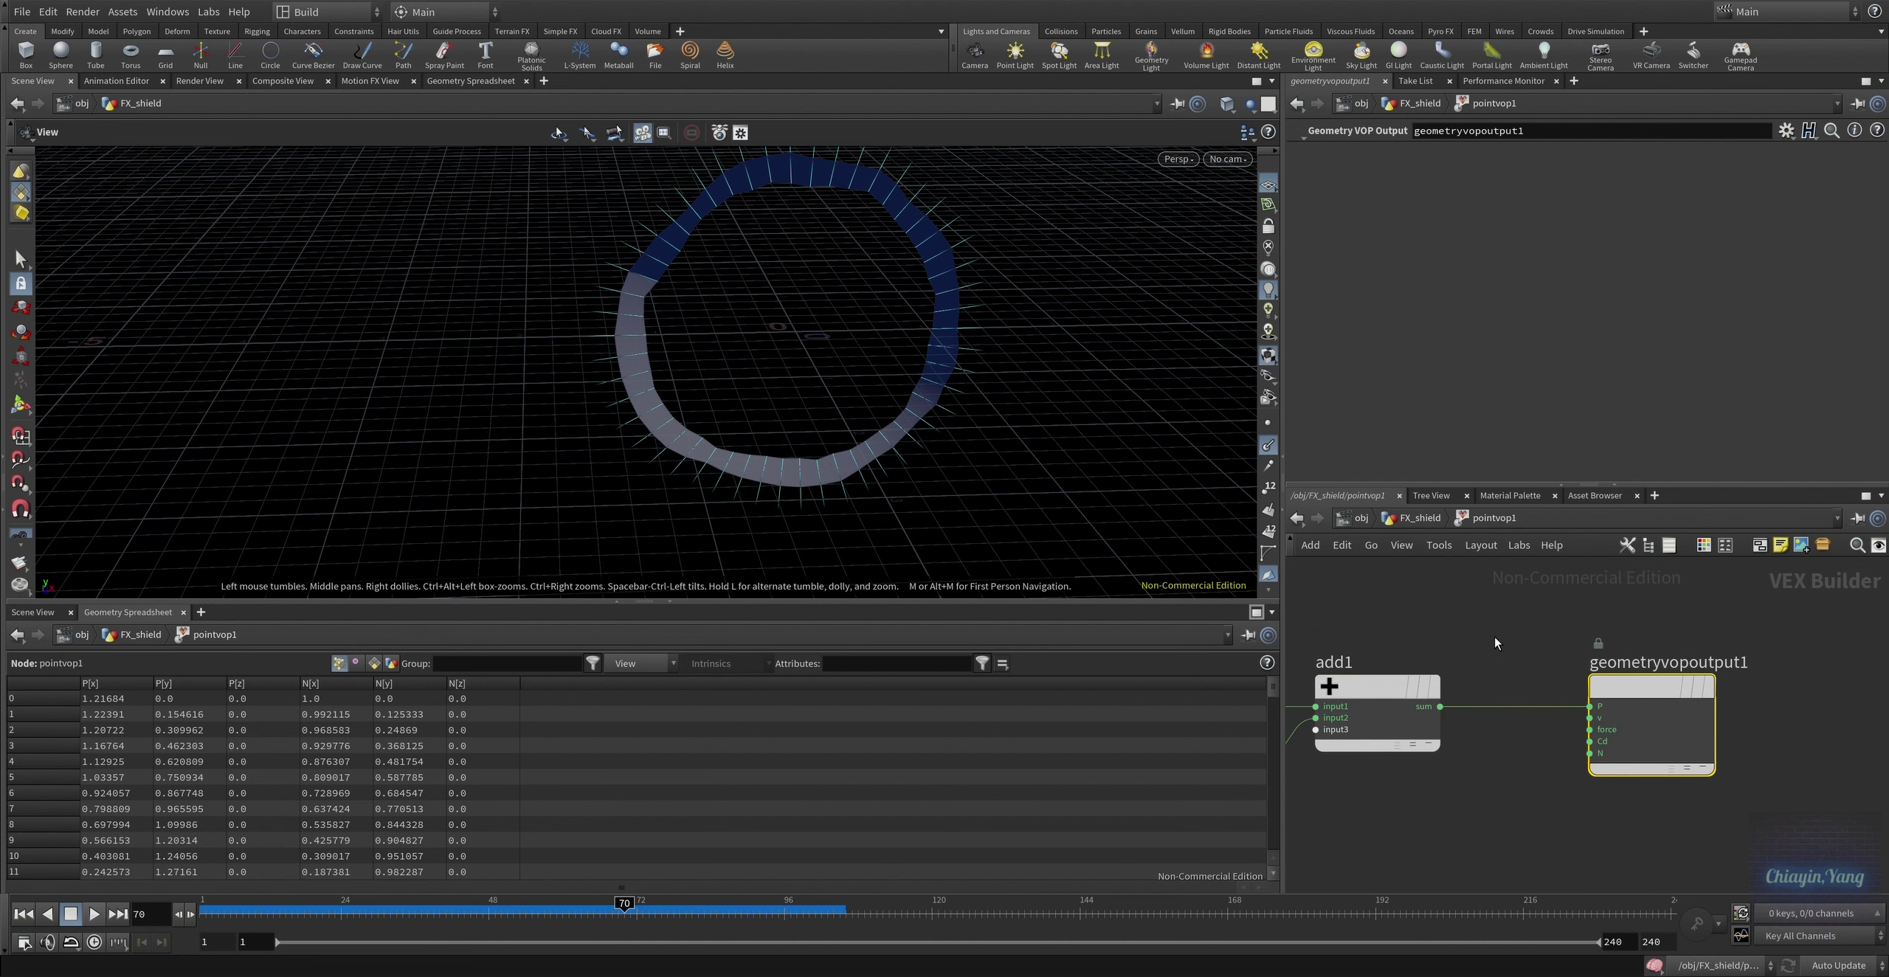
left_click(1420, 518)
Check transform1's 0.1 uniform scale, then display copytopoints1's currently empty result
middle_click_drag(1582, 834, 1606, 722)
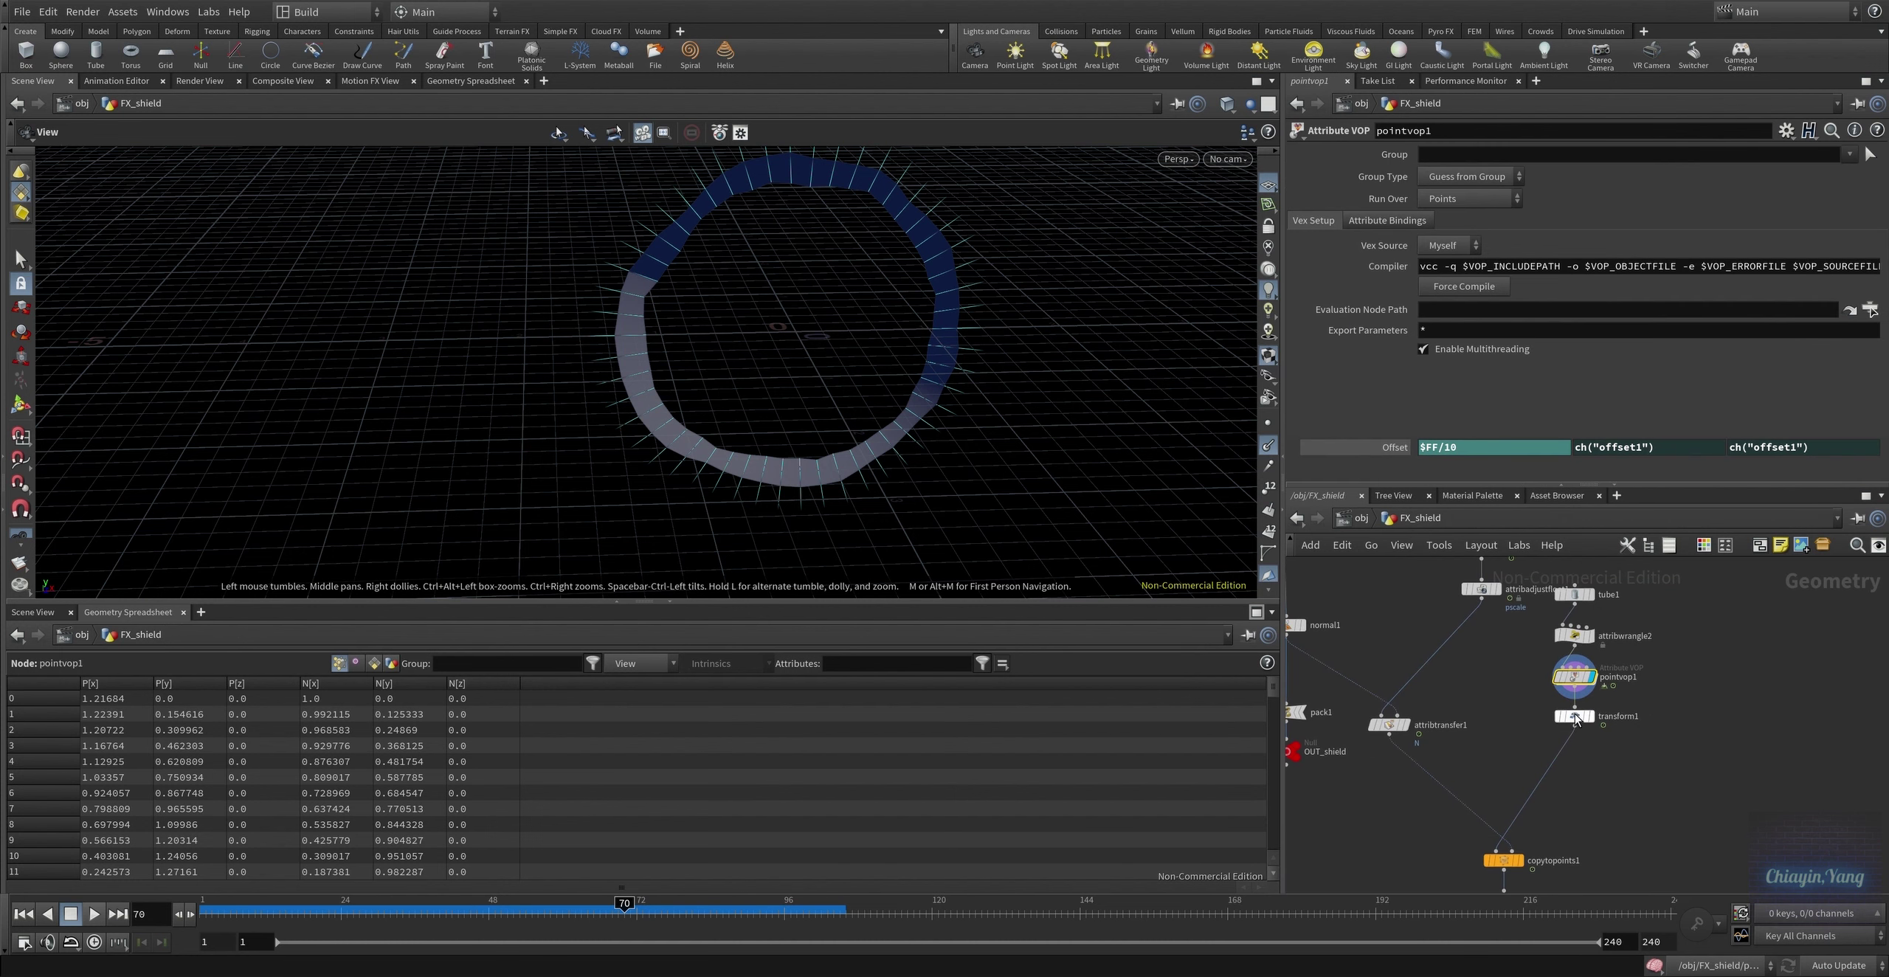
left_click(1587, 719)
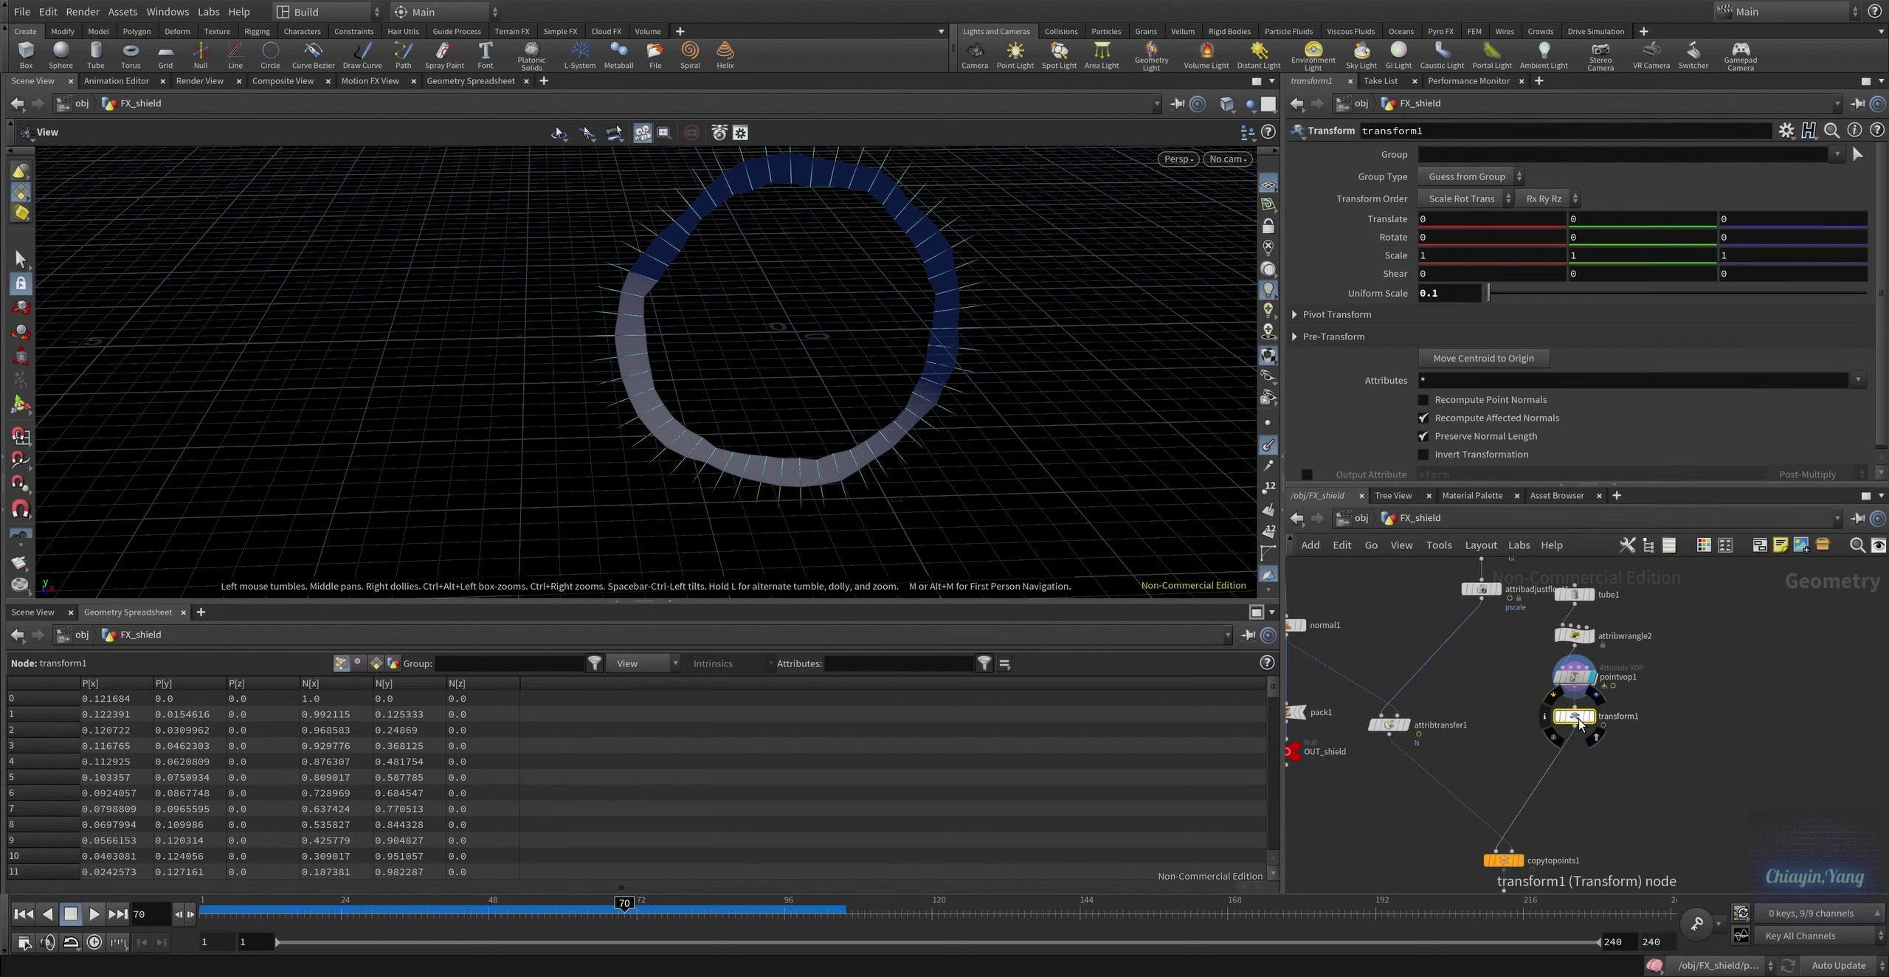
scroll(890, 330, "up", 5)
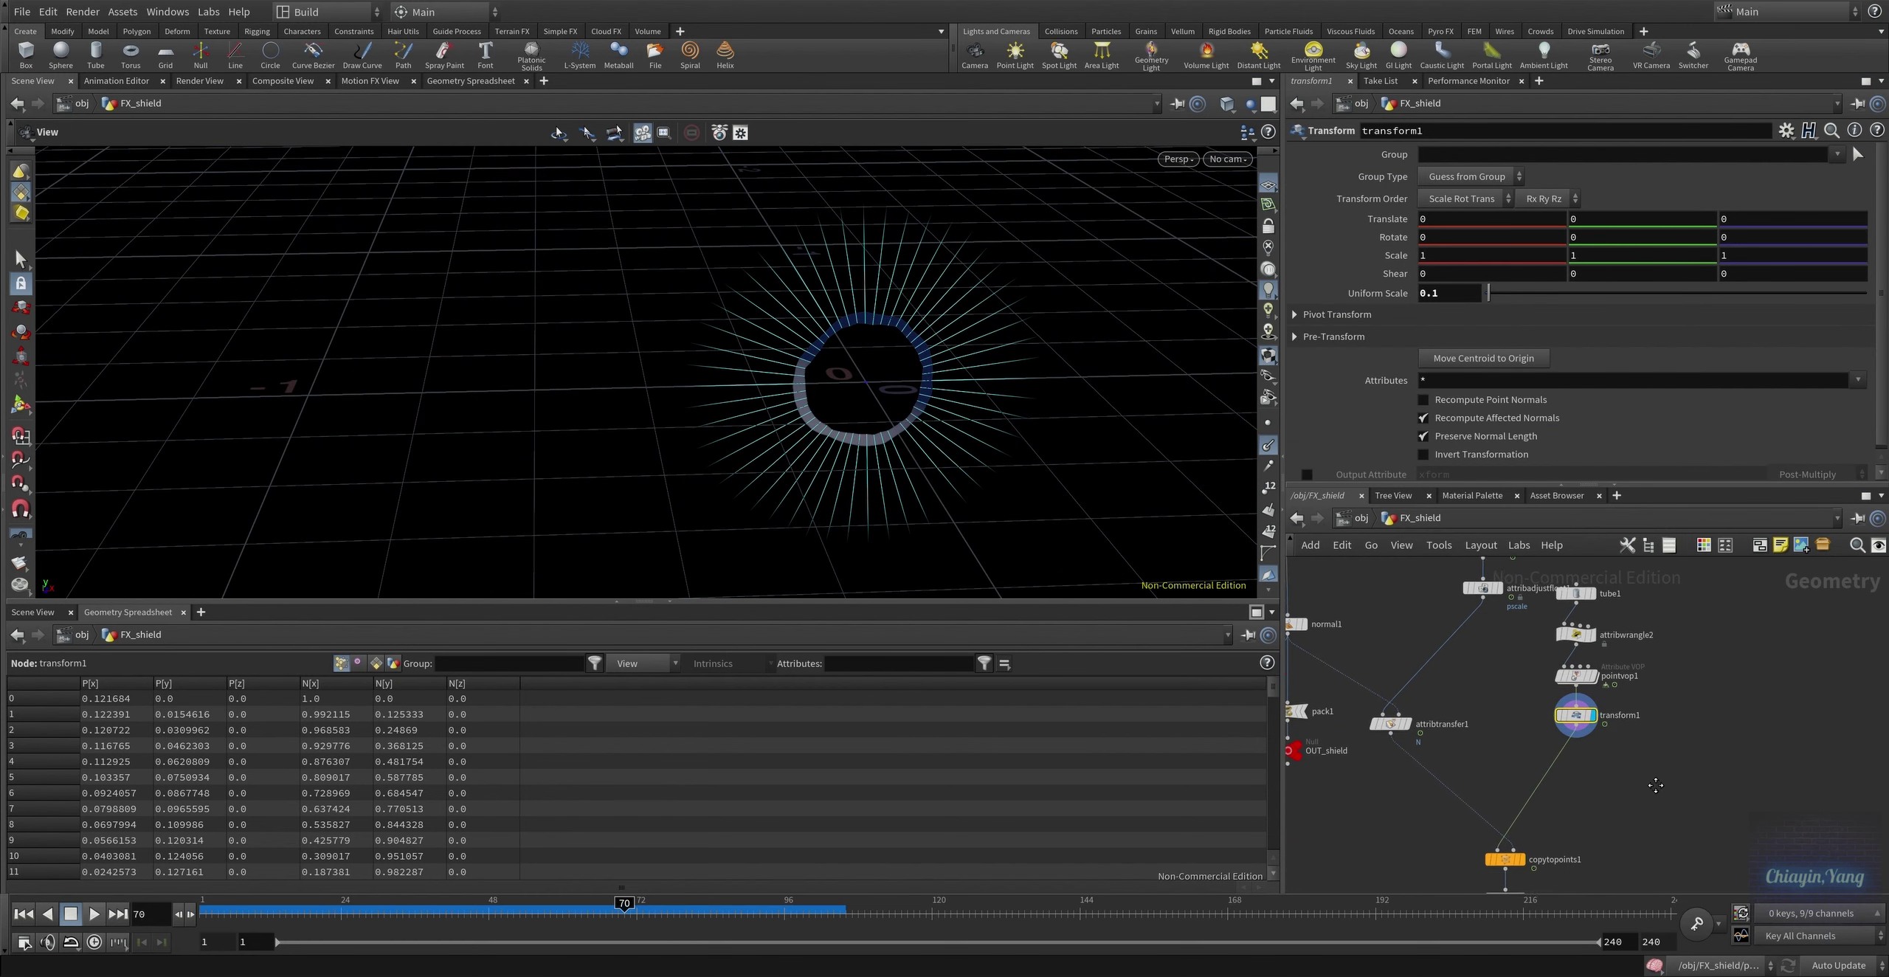
middle_click_drag(1506, 849, 1541, 778)
scroll(1530, 798, "up", 3)
left_click(1530, 799)
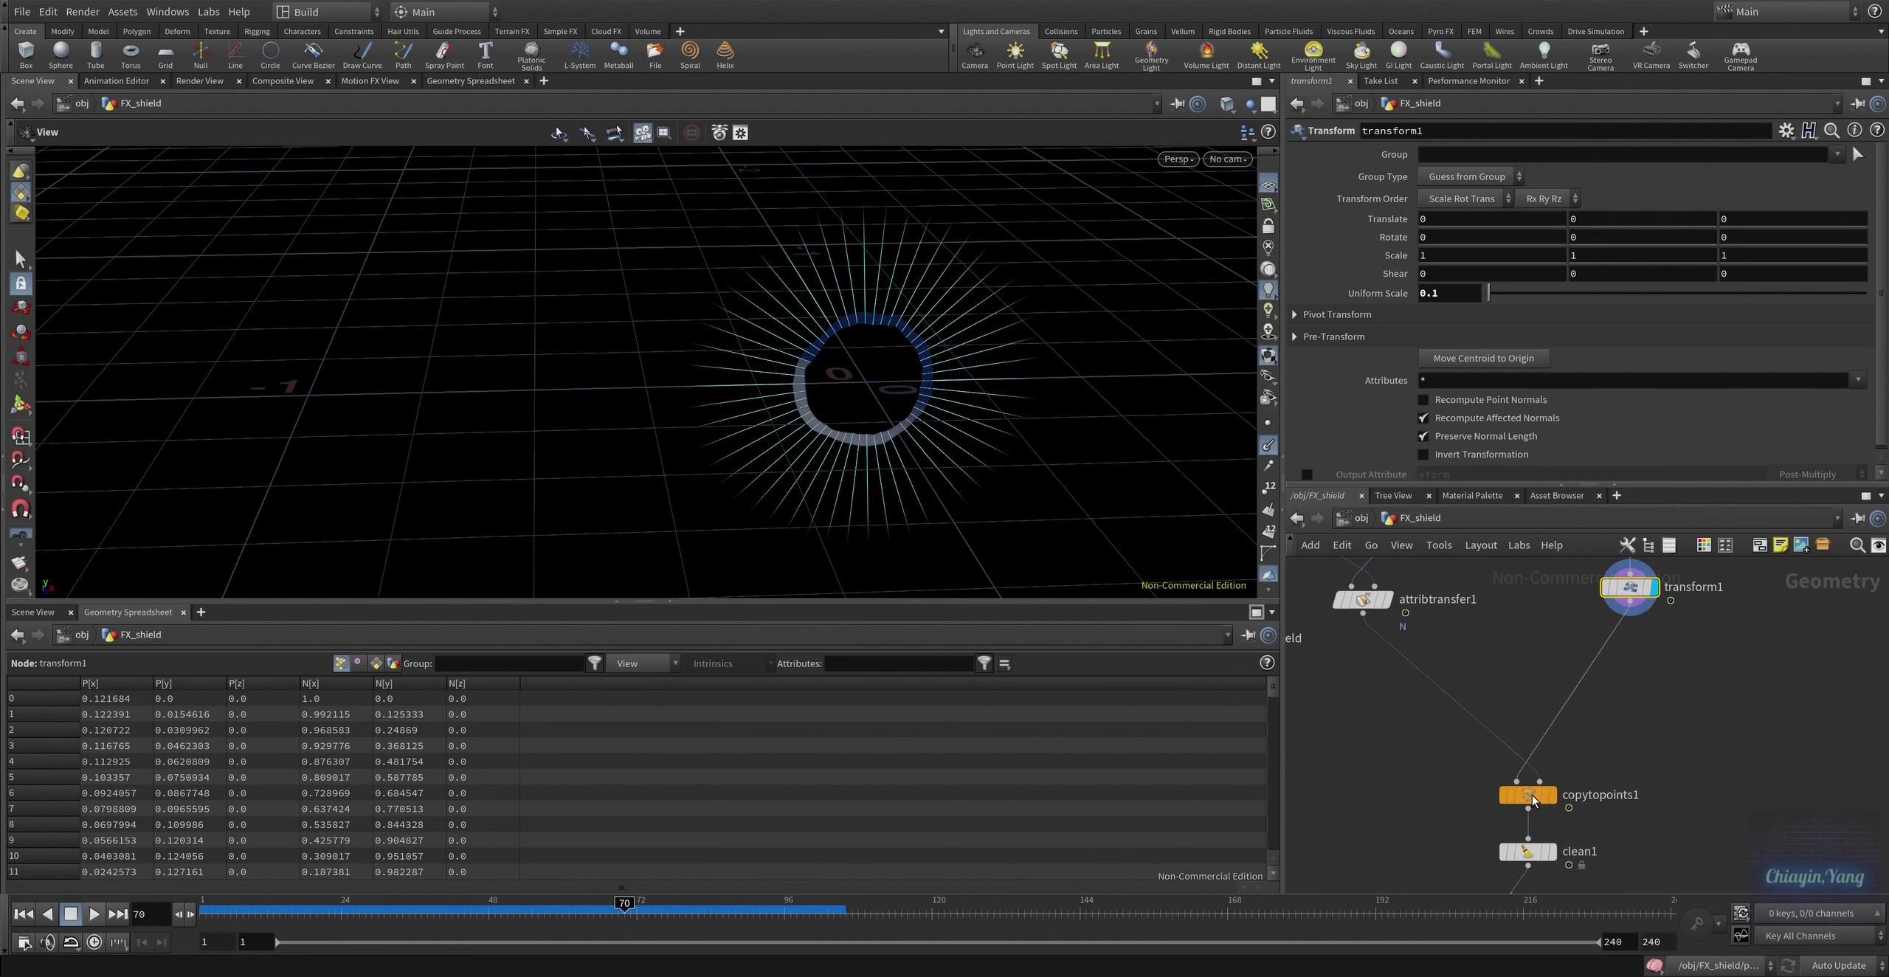
Scrub copytopoints1 across frames, framing the copied rings, and settle back on frame 70
left_click(1365, 602)
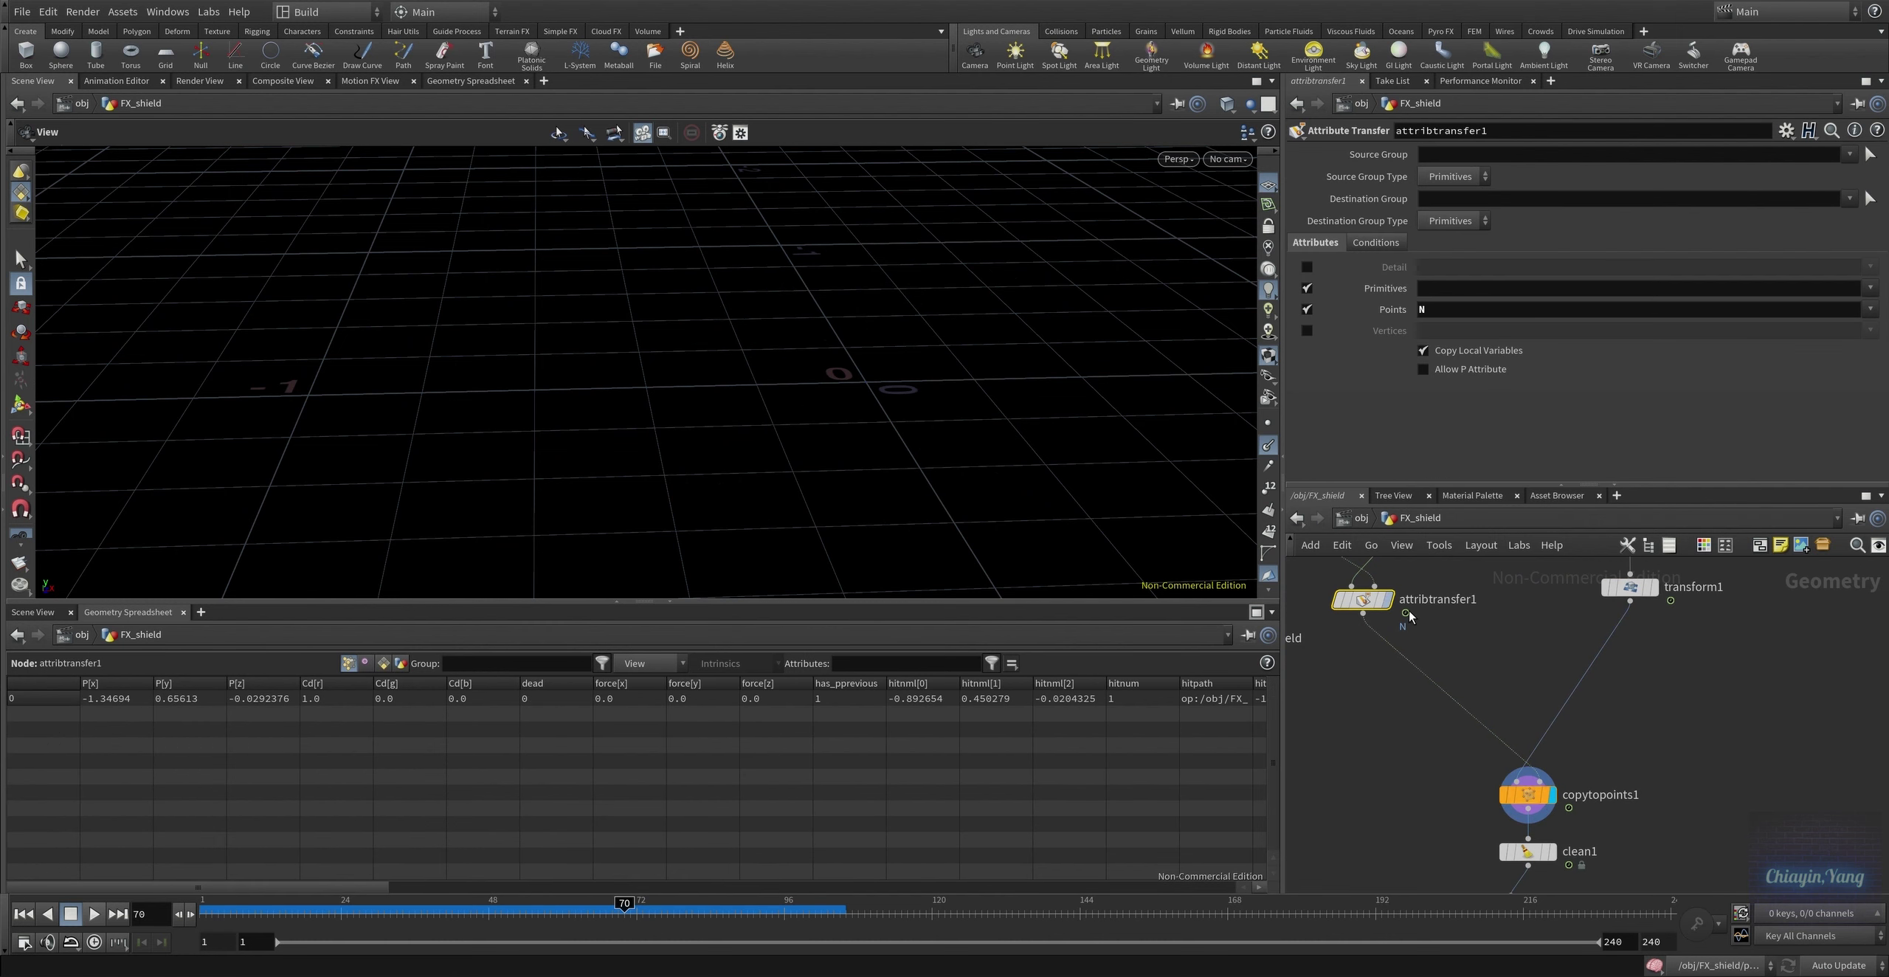
left_click(1539, 806)
left_click_drag(248, 915, 346, 921)
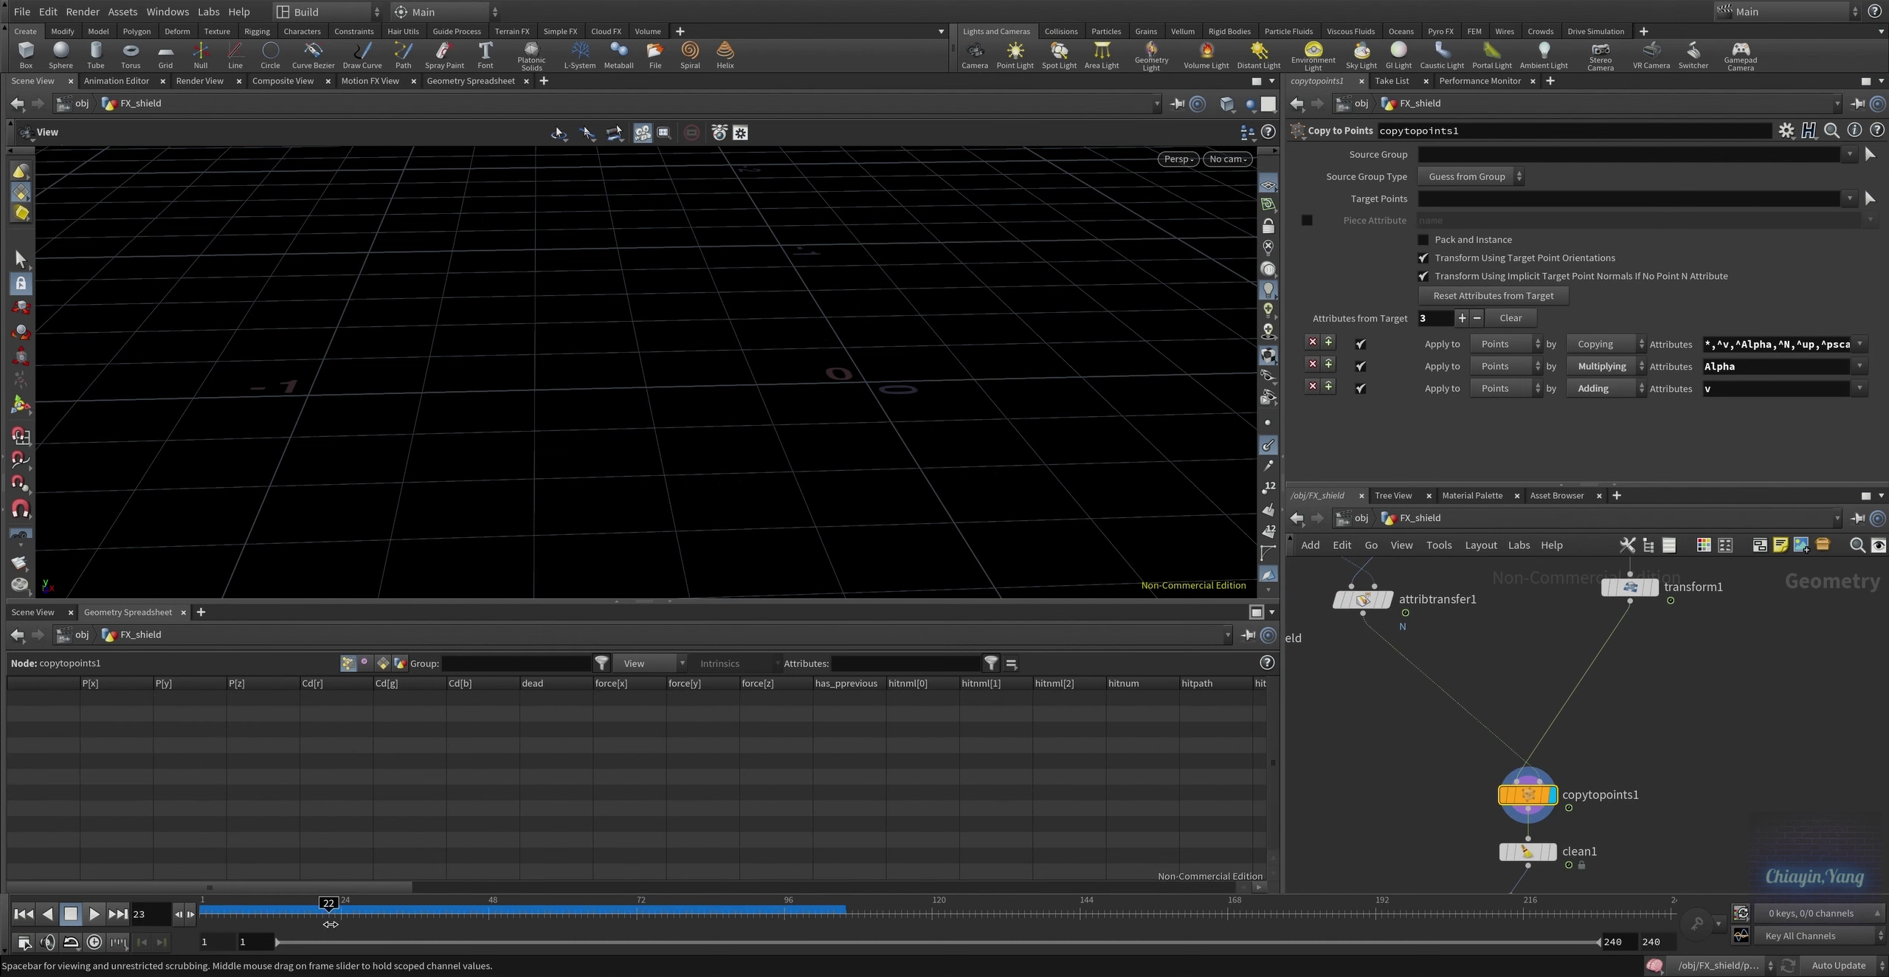
left_click_drag(638, 935, 686, 909)
key("g")
mouse_move(827, 473)
left_mouse_down()
mouse_move(772, 388)
mouse_move(961, 363)
mouse_move(595, 421)
left_mouse_up()
mouse_move(686, 913)
left_mouse_down()
mouse_move(498, 913)
mouse_move(632, 936)
left_mouse_up()
middle_click_drag(1543, 860, 1546, 770)
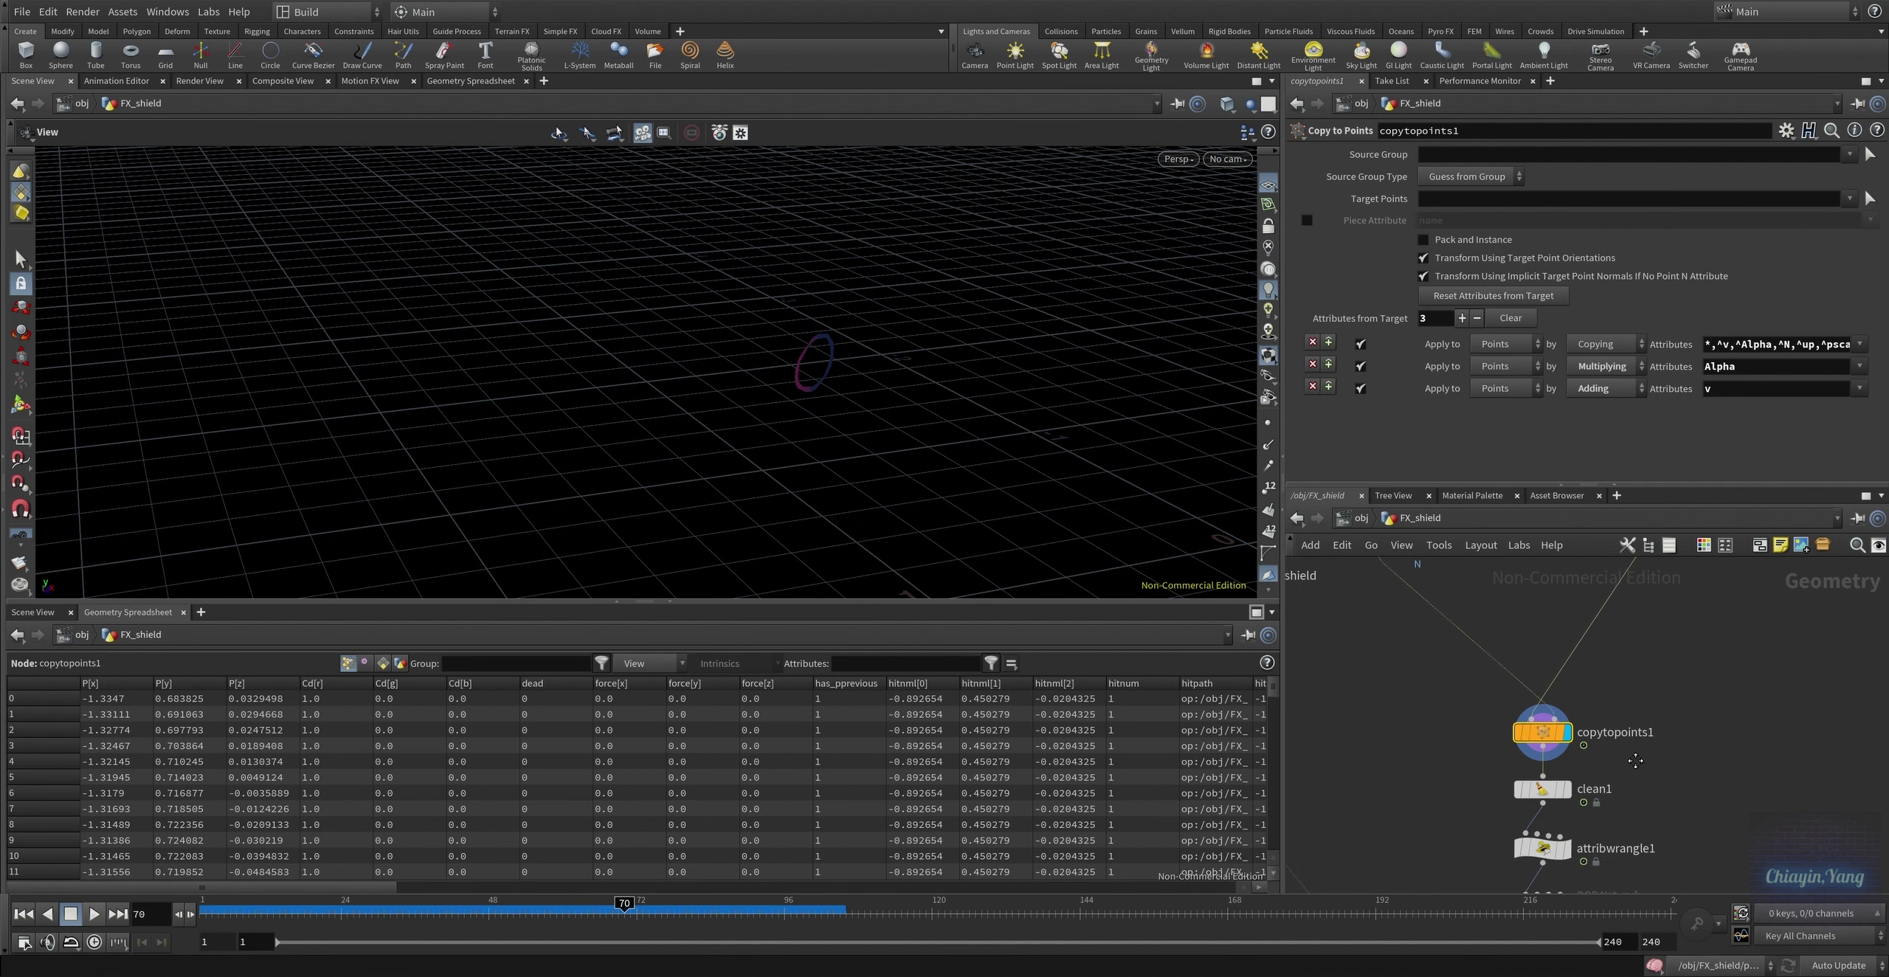
Display clean1 (keeping only N), then attribwrangle1's randomised reversed-normal velocities around frame 70
left_click(1546, 770)
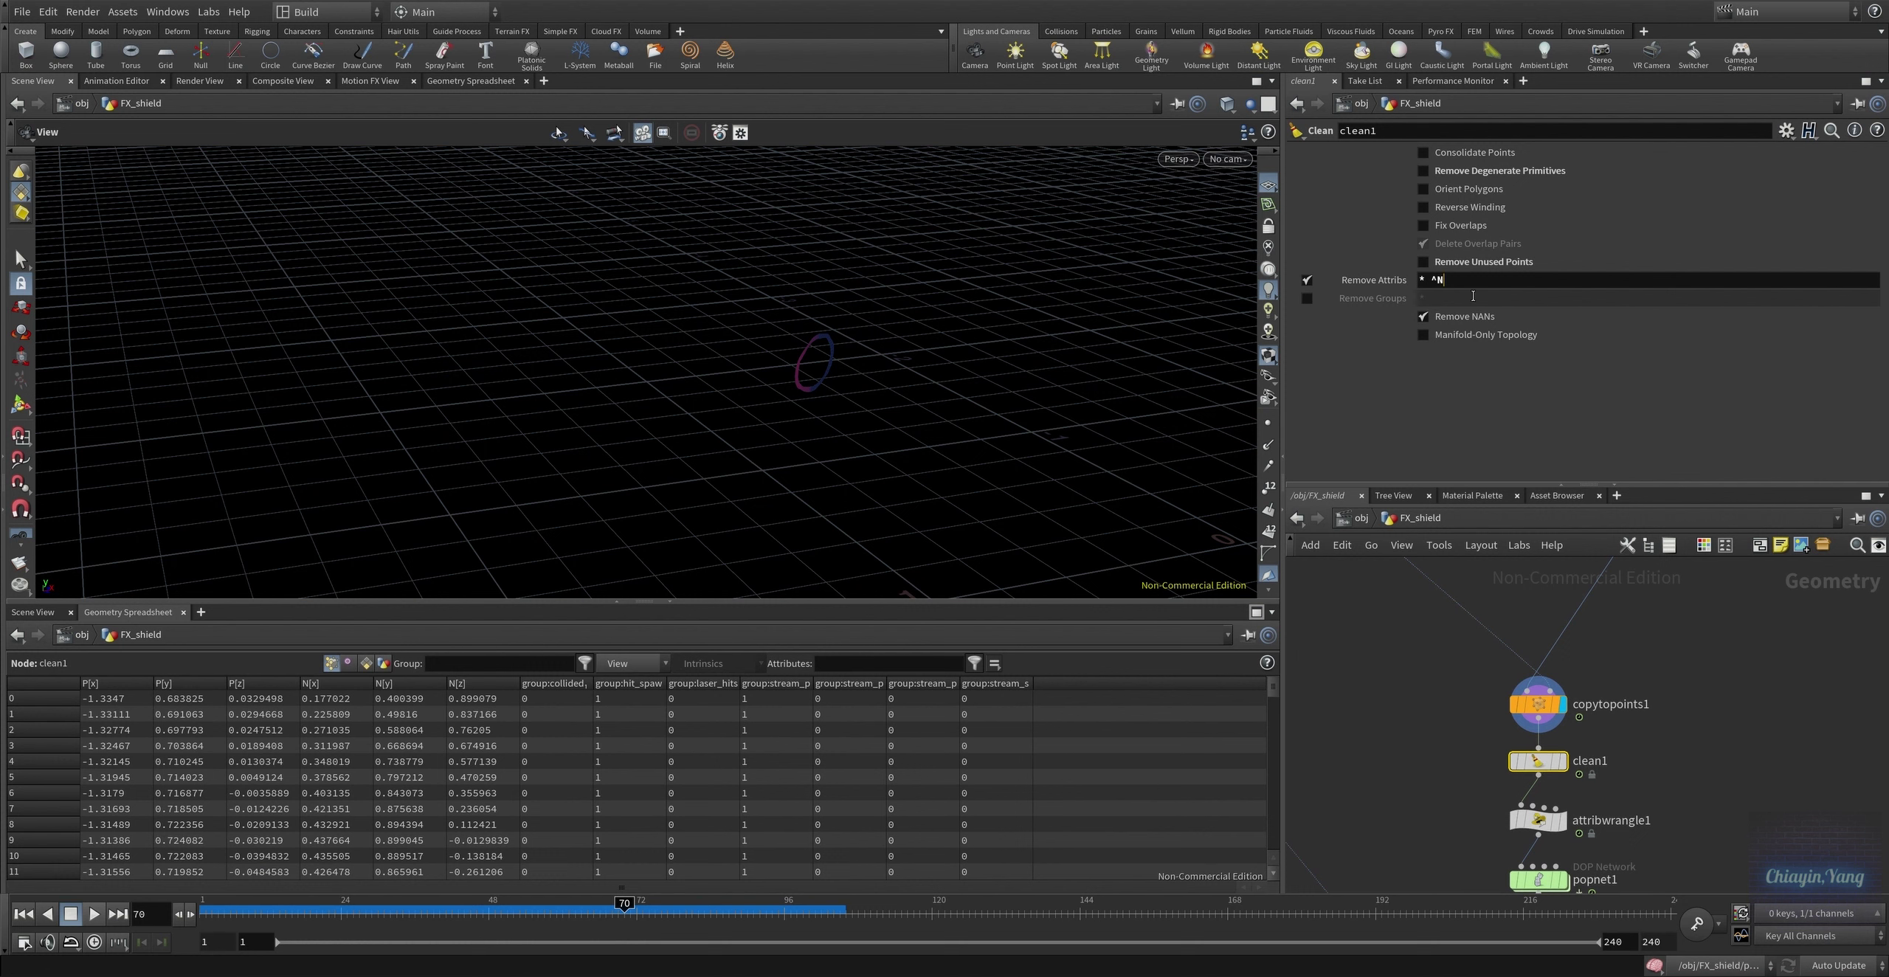
left_click(1563, 761)
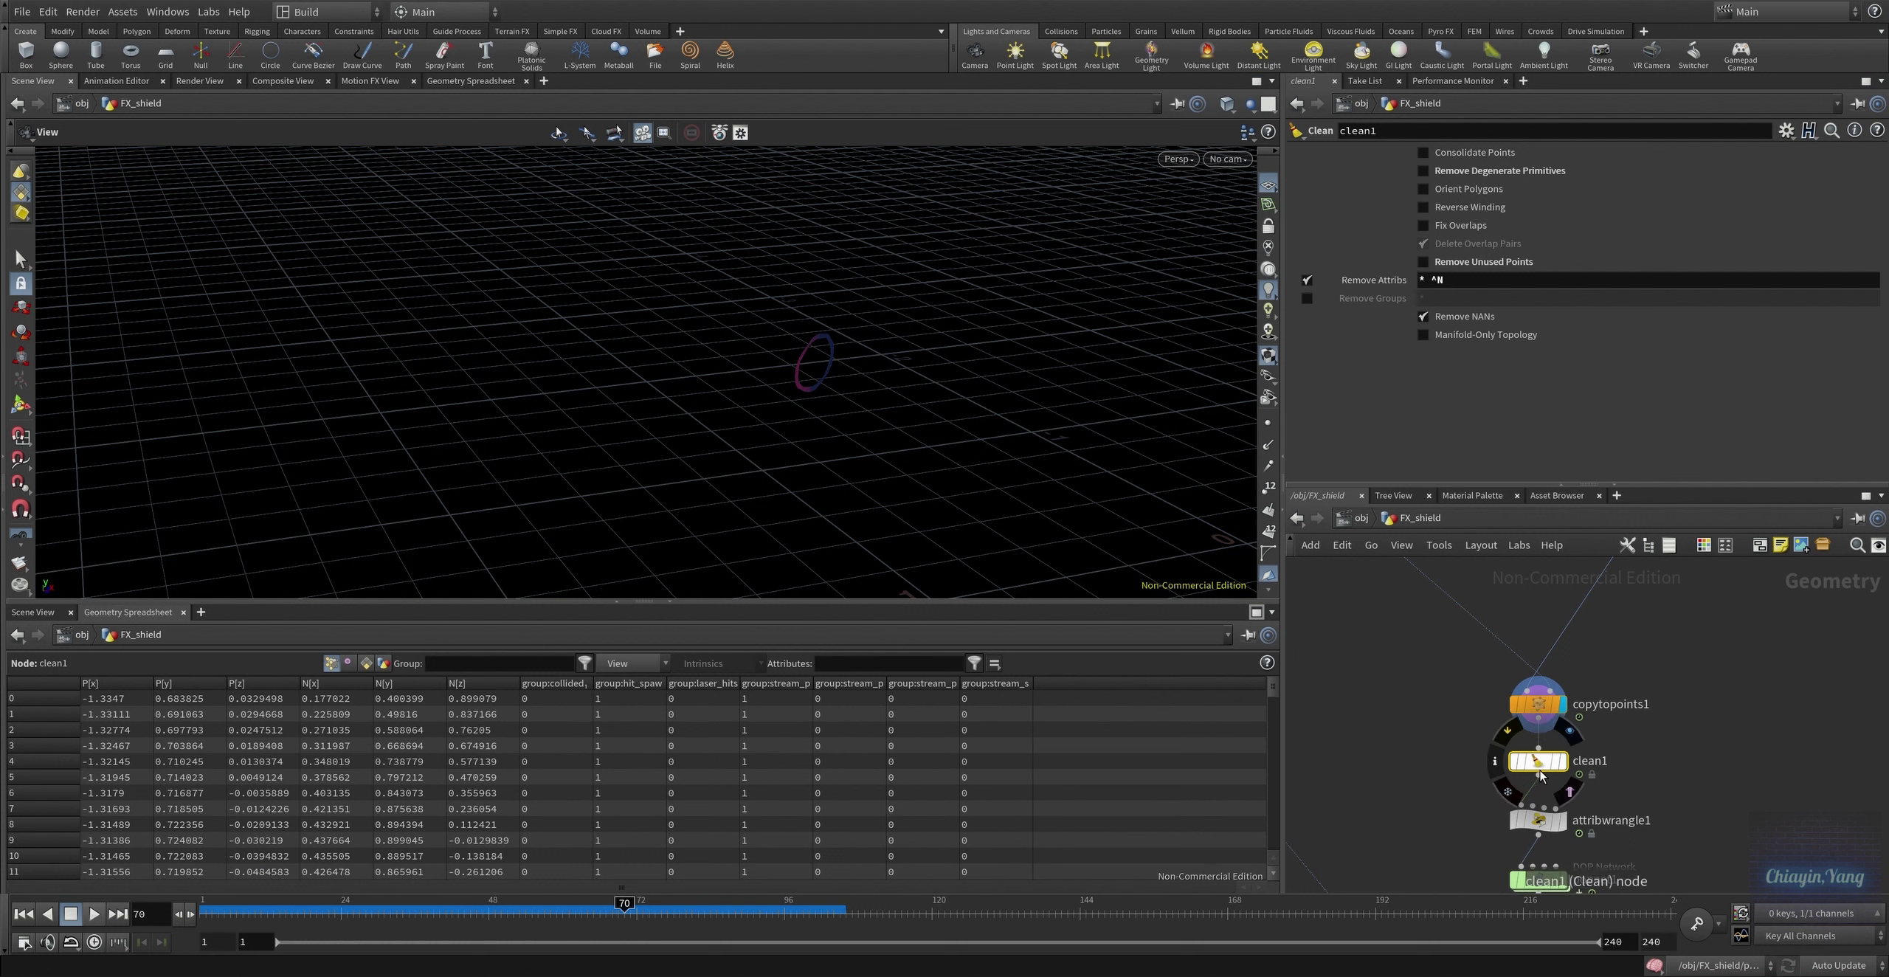
mouse_move(1539, 819)
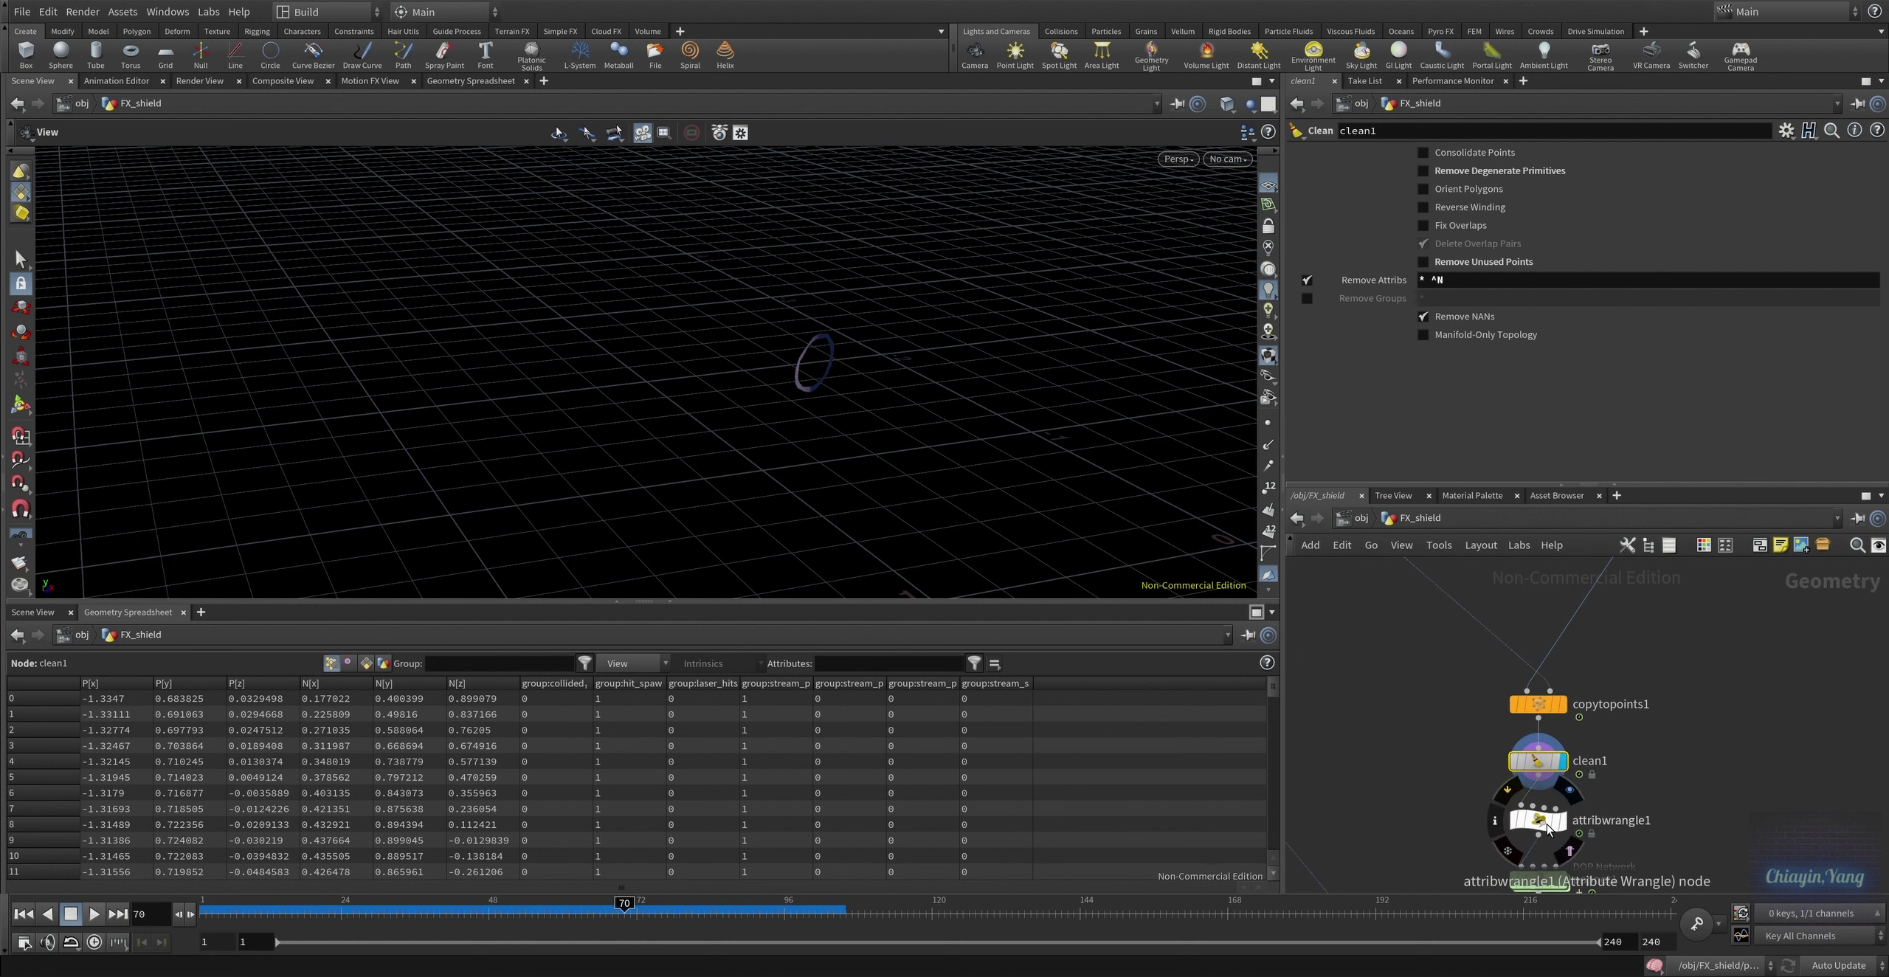
left_click(1548, 828)
left_click(1561, 820)
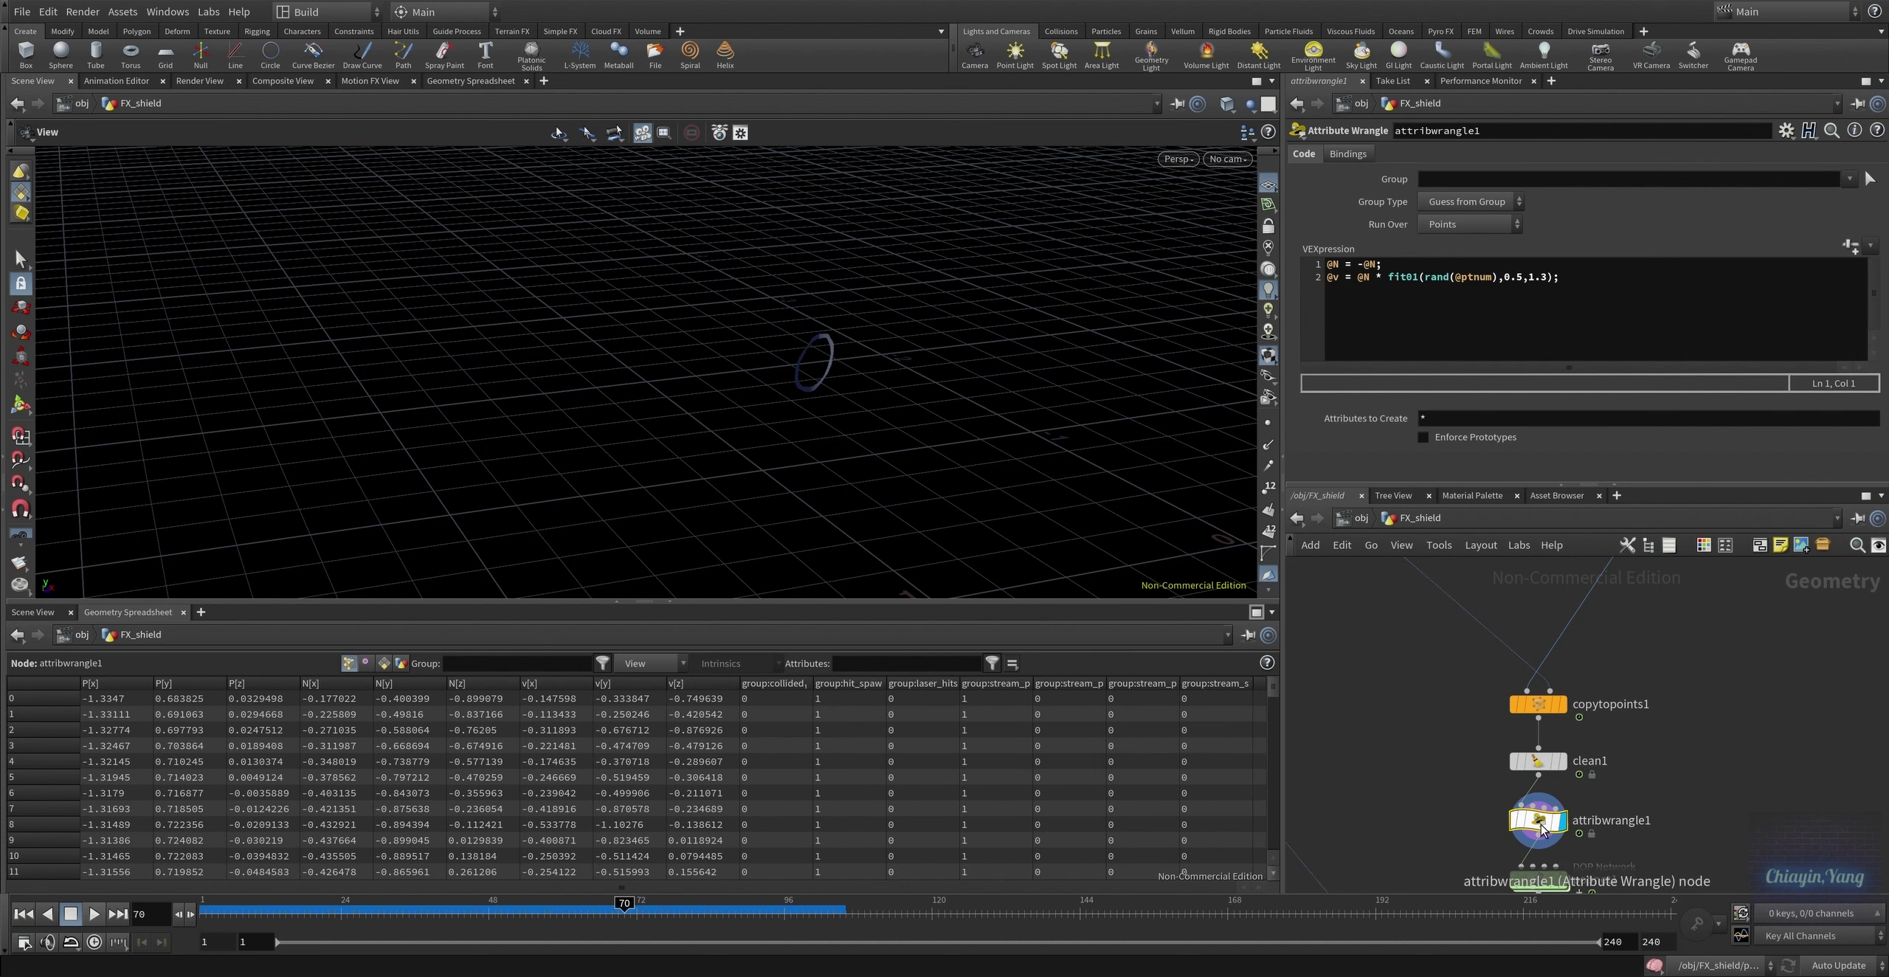
left_click_drag(843, 387, 1181, 373)
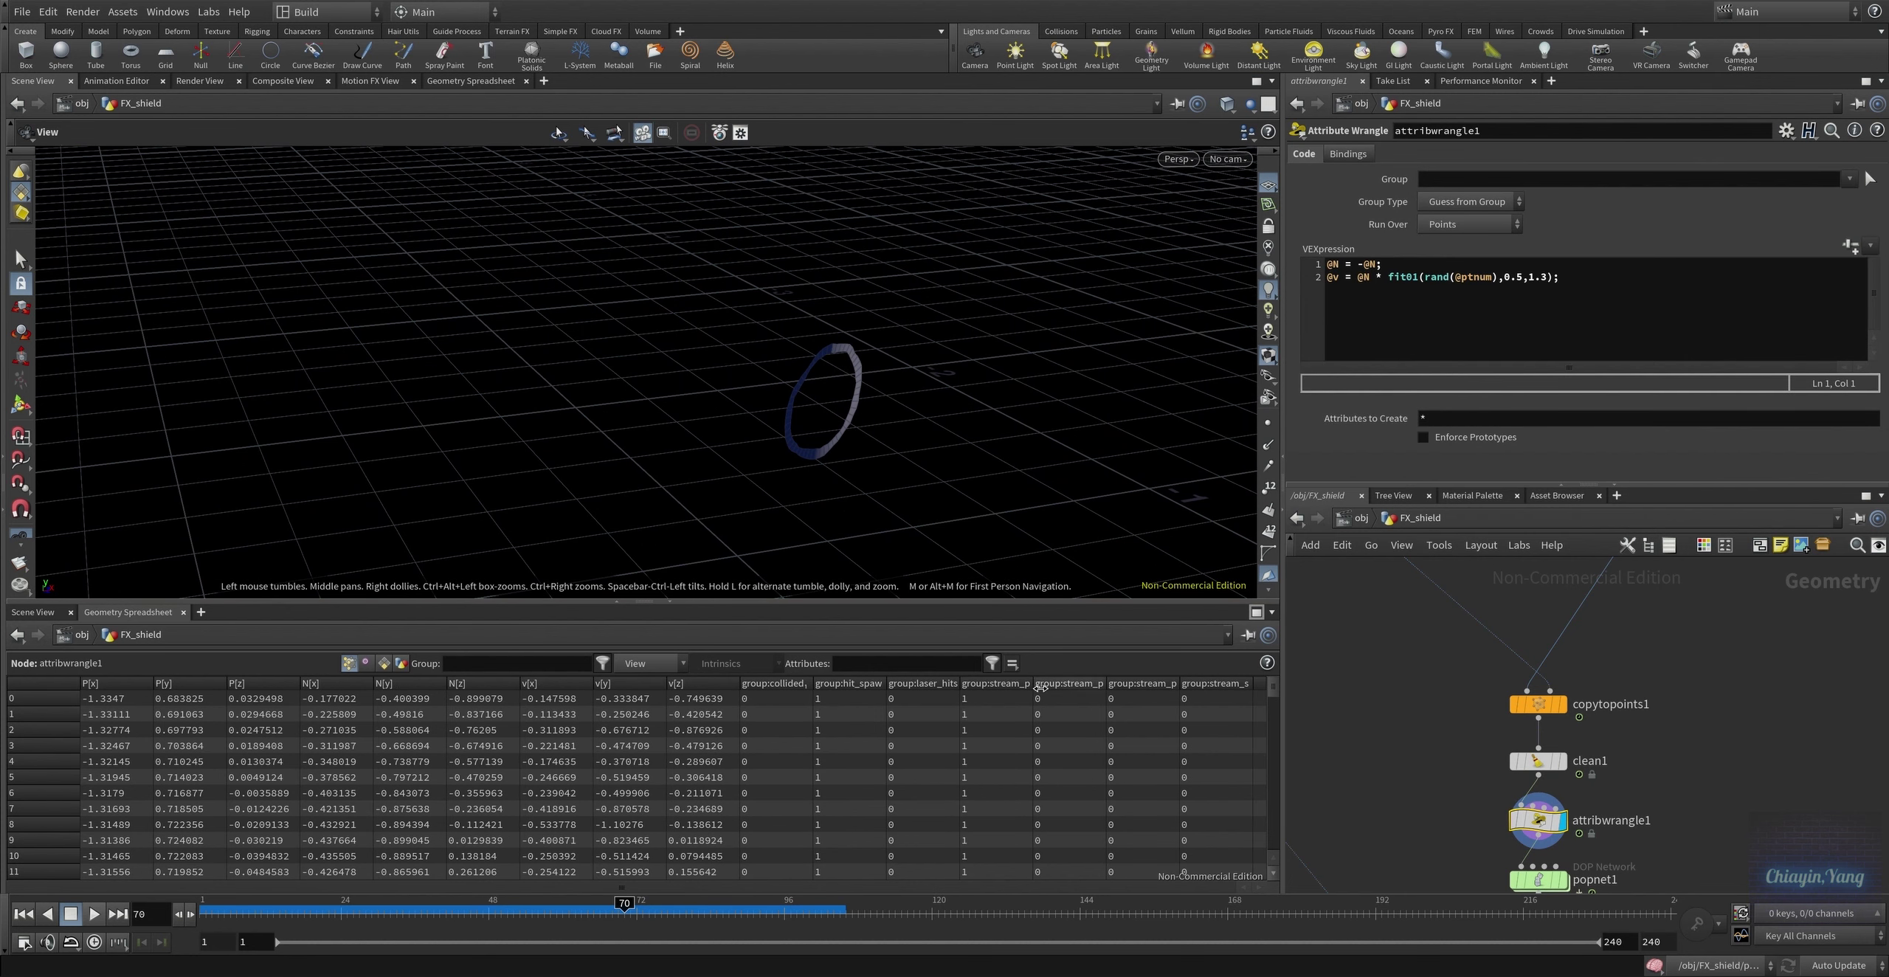
left_click_drag(625, 907, 624, 948)
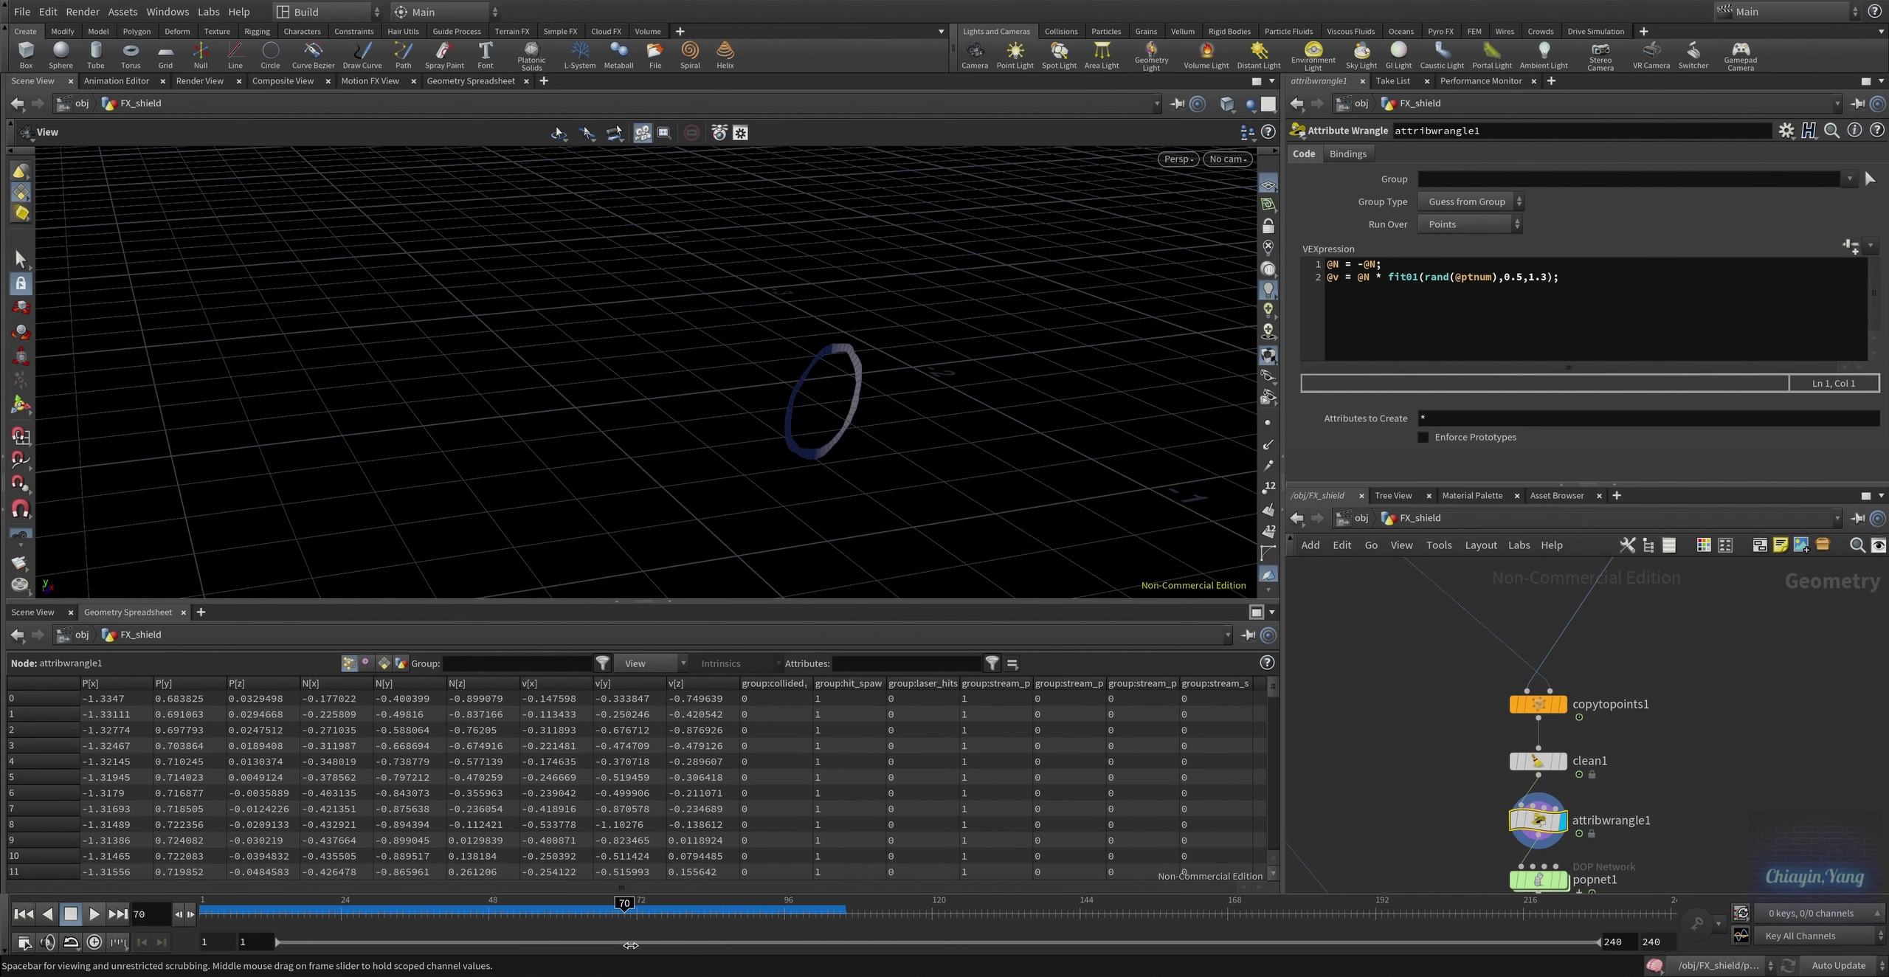
left_click_drag(922, 531, 932, 516)
scroll(1383, 781, "down", 5)
scroll(1348, 814, "up", 2)
Template OUT_shield as a dome reference and inspect copytopoints1, clean1 and attribwrangle1
left_click(1329, 813)
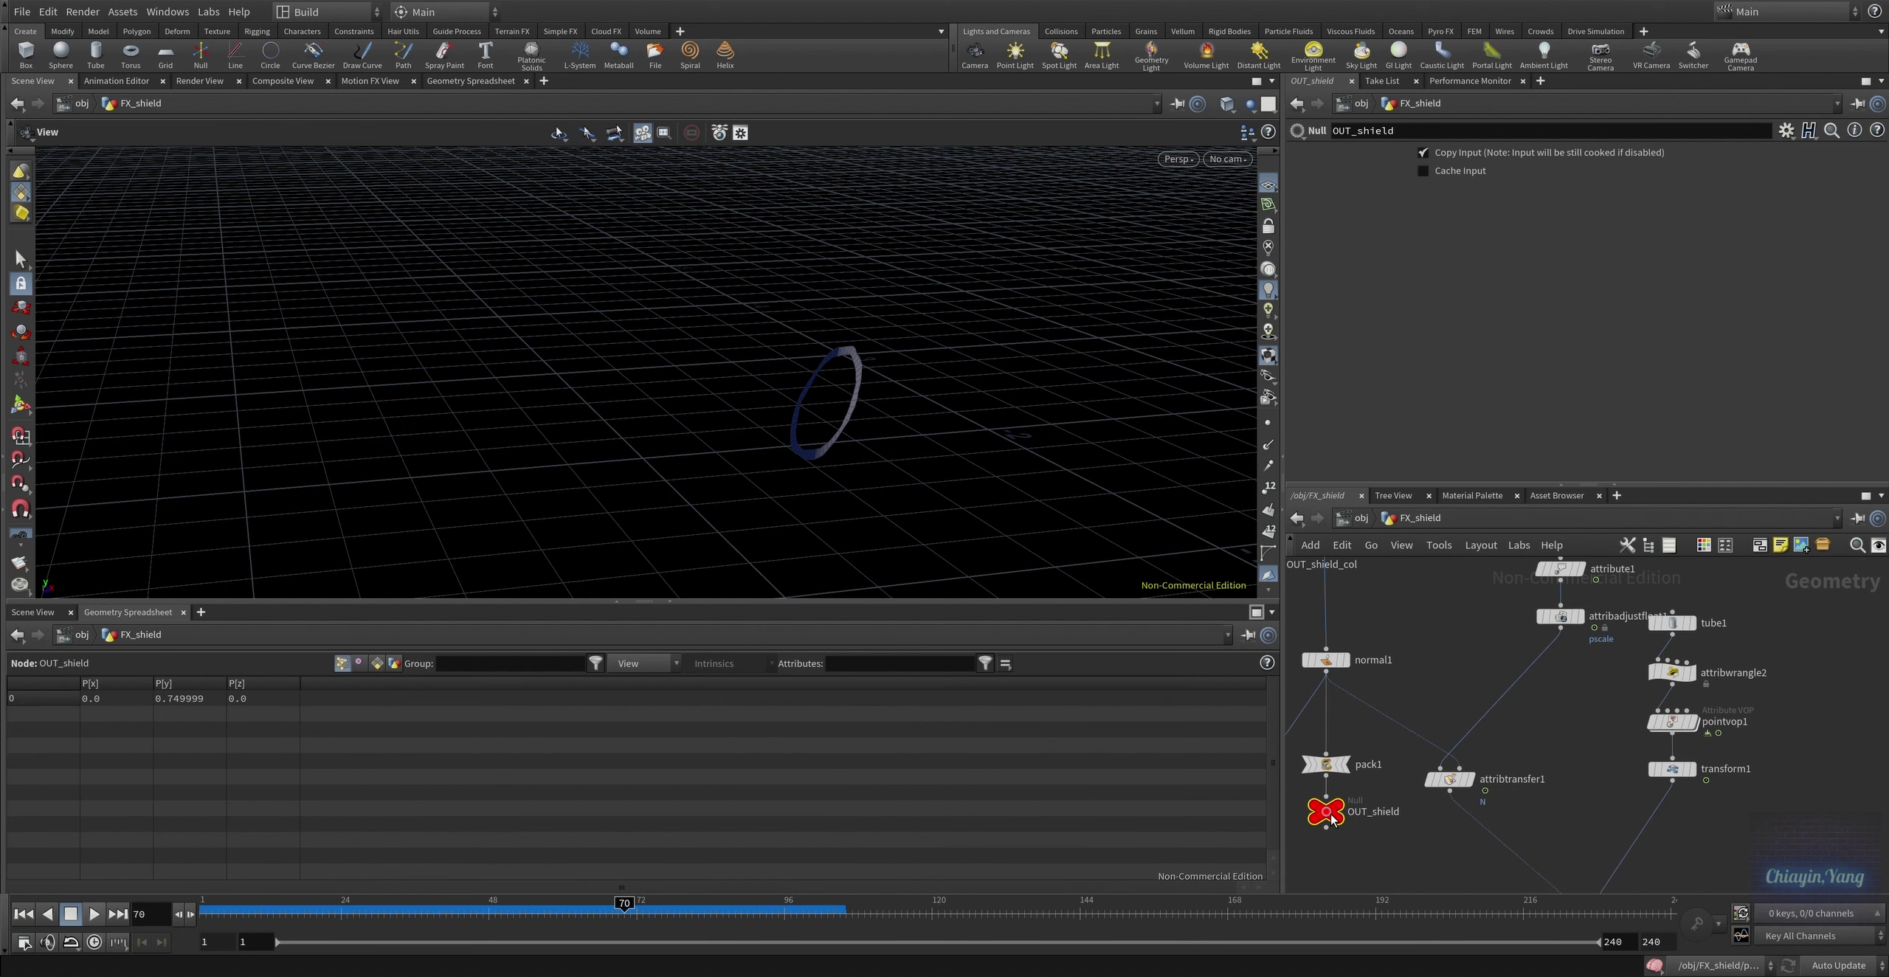
left_click(1336, 815)
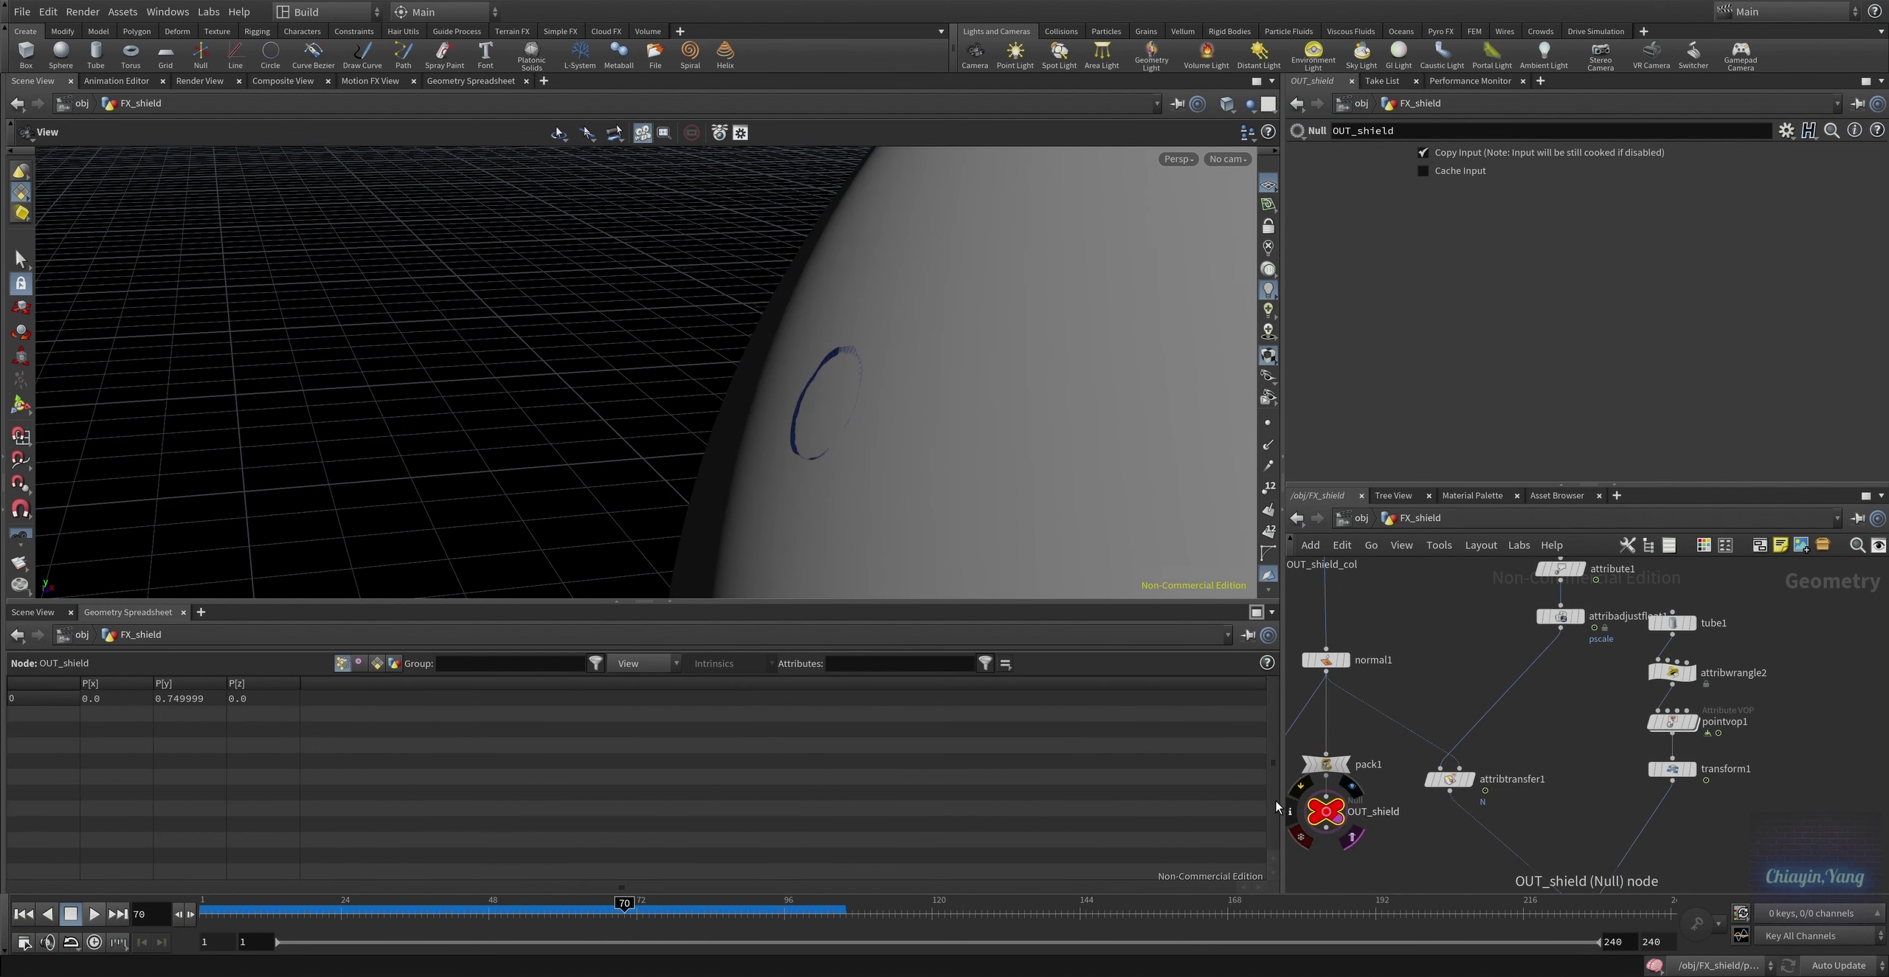
left_click_drag(908, 413, 931, 387)
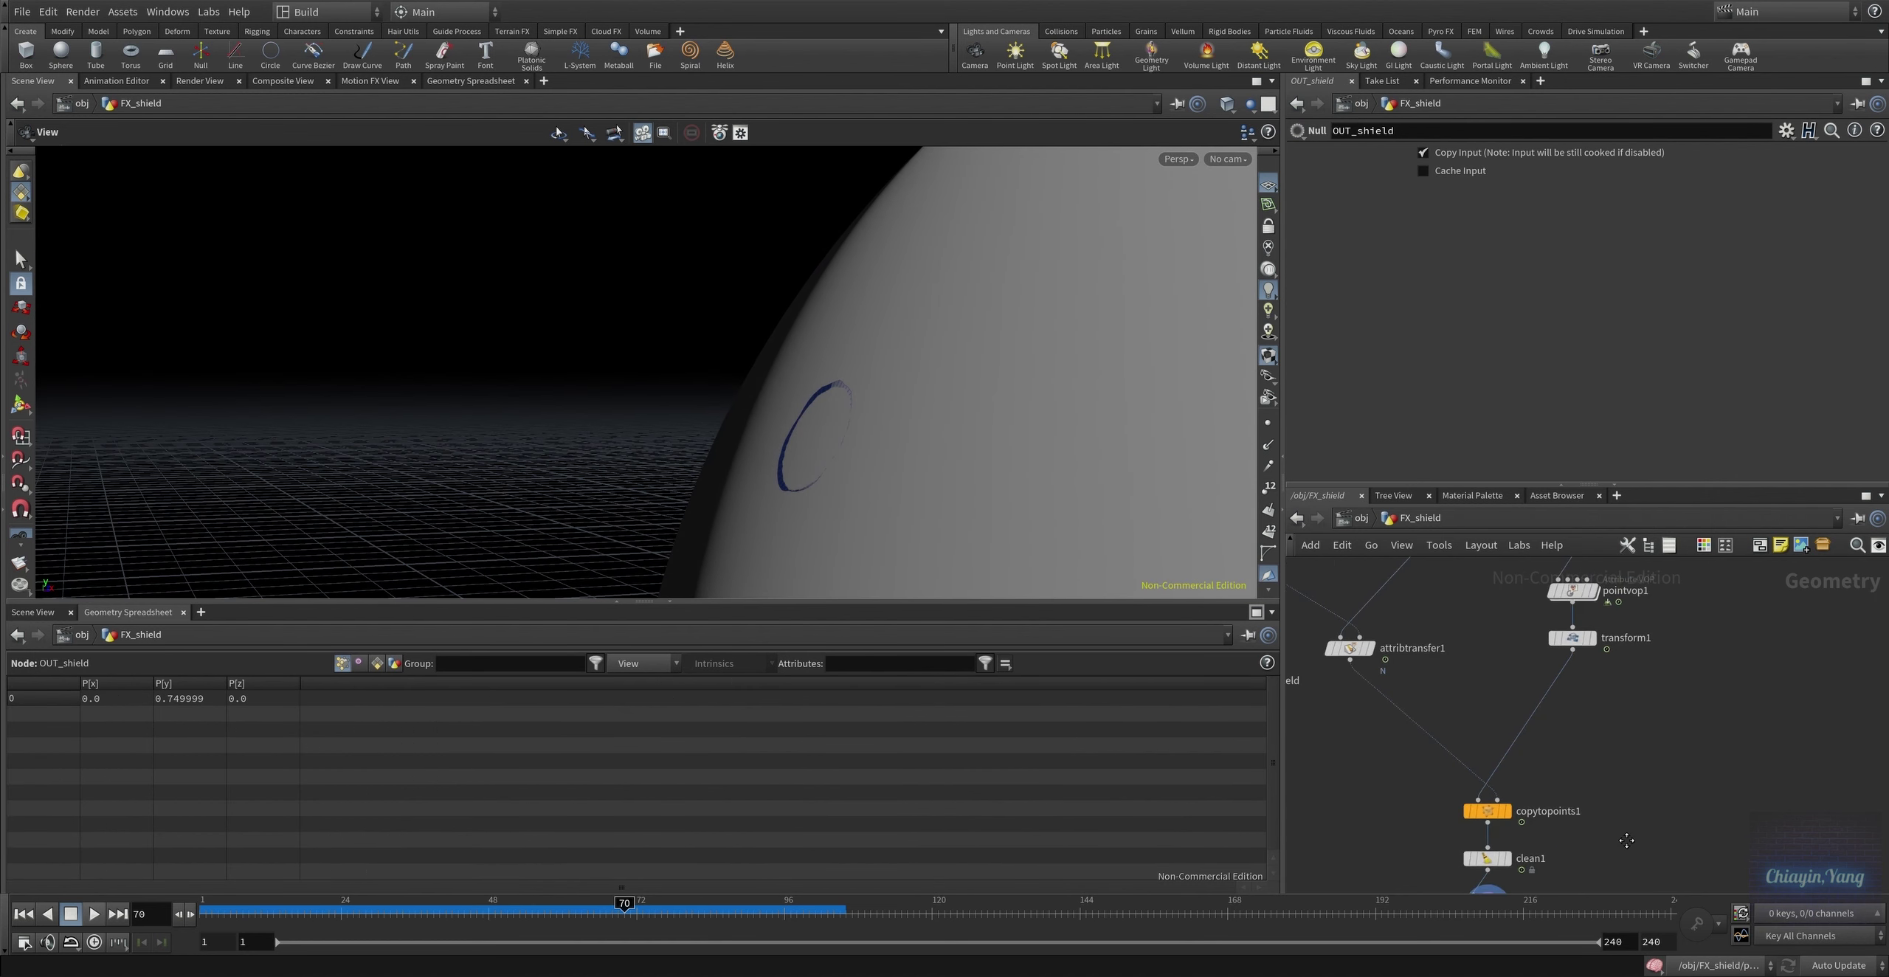
middle_click_drag(1558, 738, 1550, 627)
left_click(1476, 695)
left_click(1476, 742)
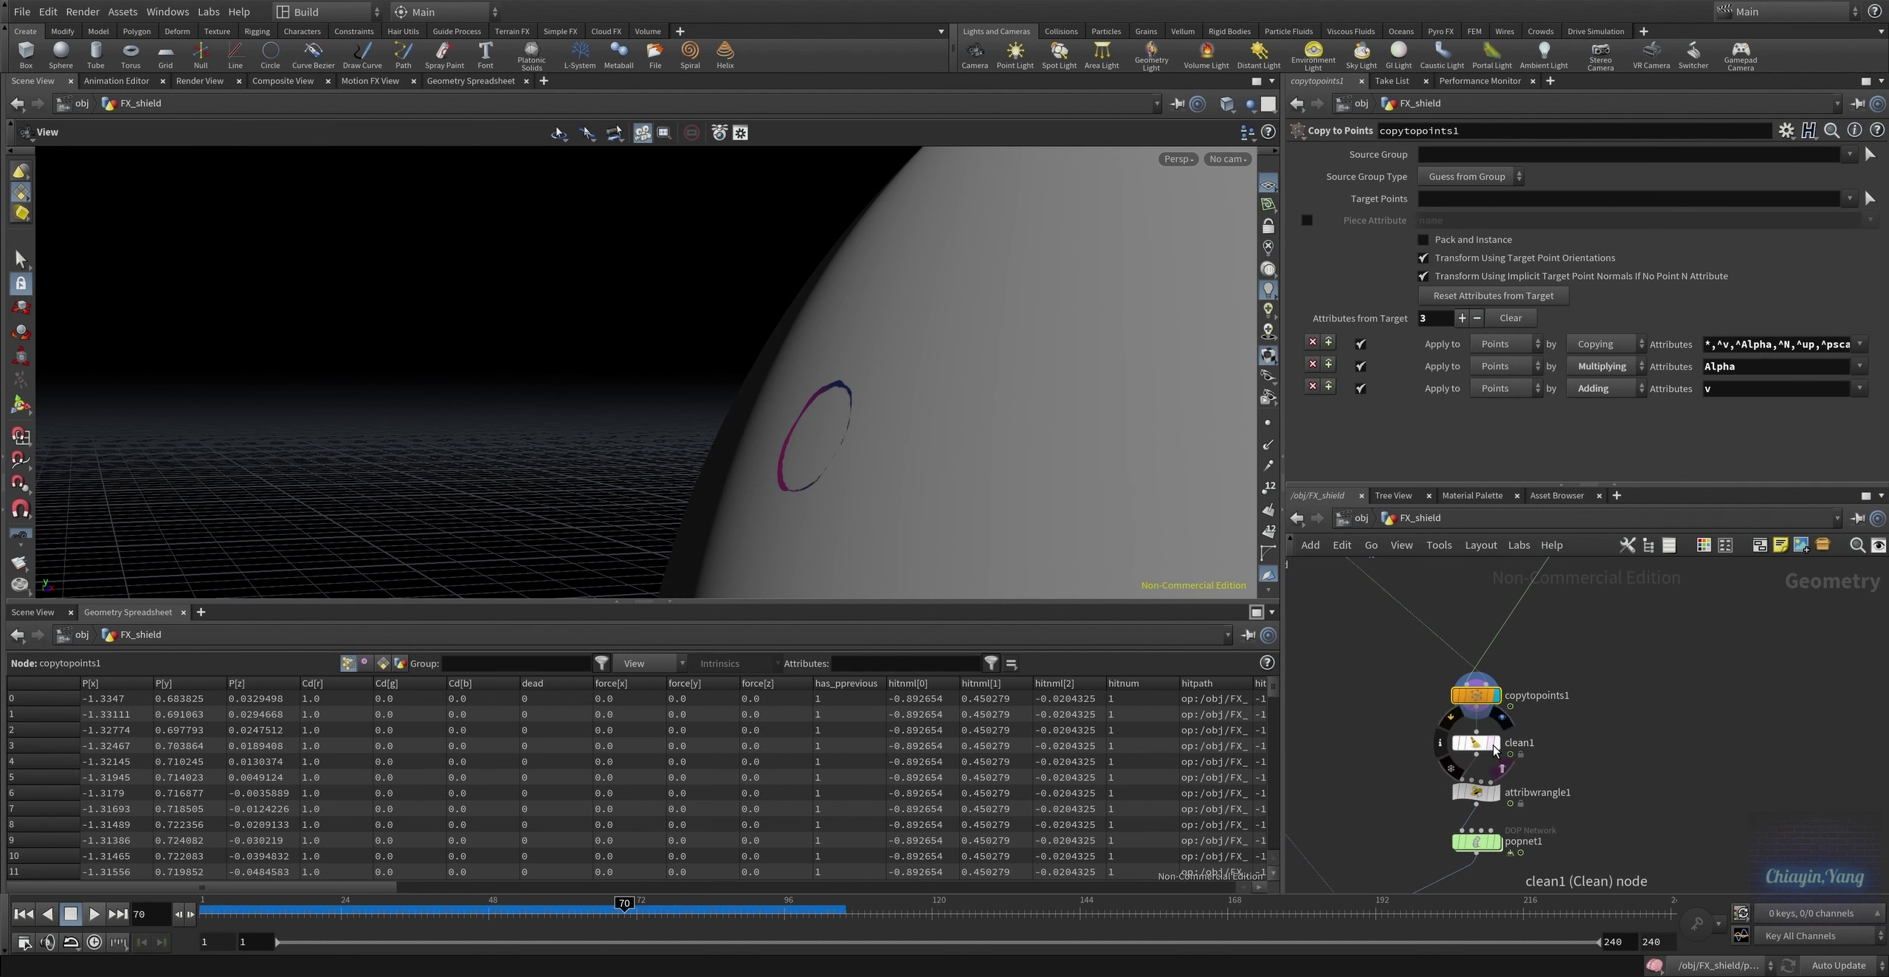
left_click(1476, 792)
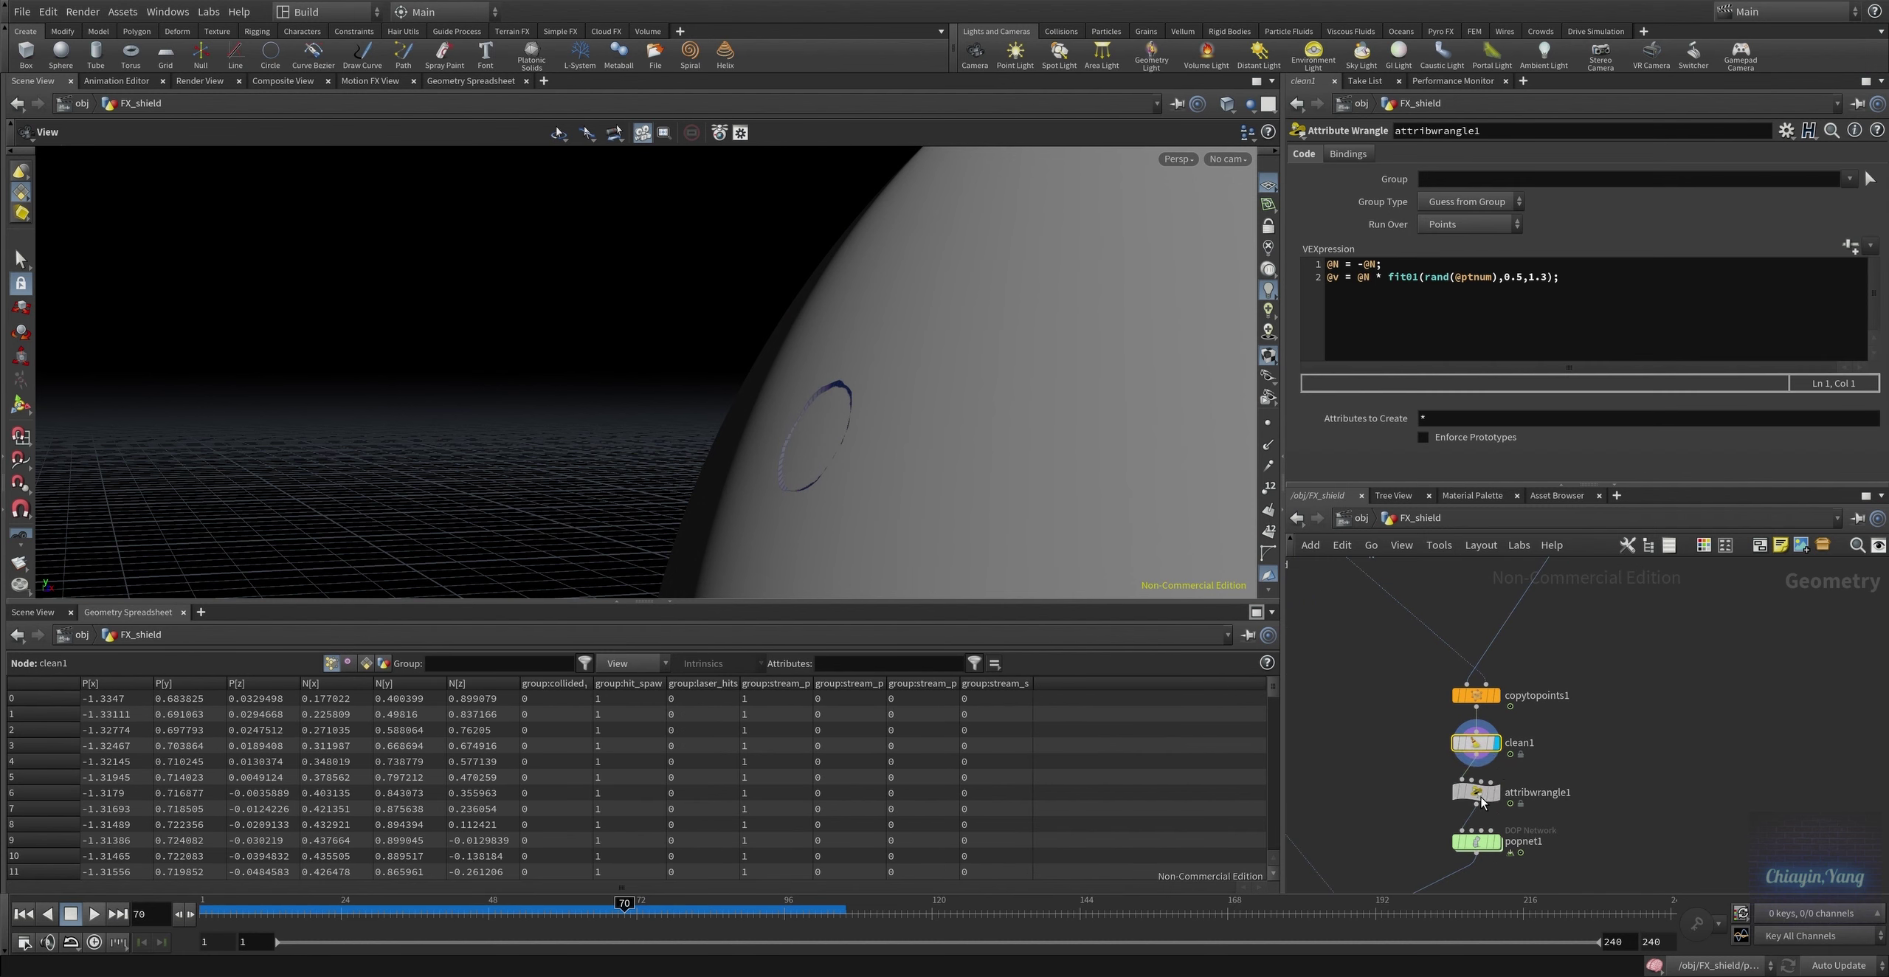
Replay from frame 67 and display popnet1's particle burst spreading across the shield
left_click(612, 913)
left_click_drag(633, 914, 610, 914)
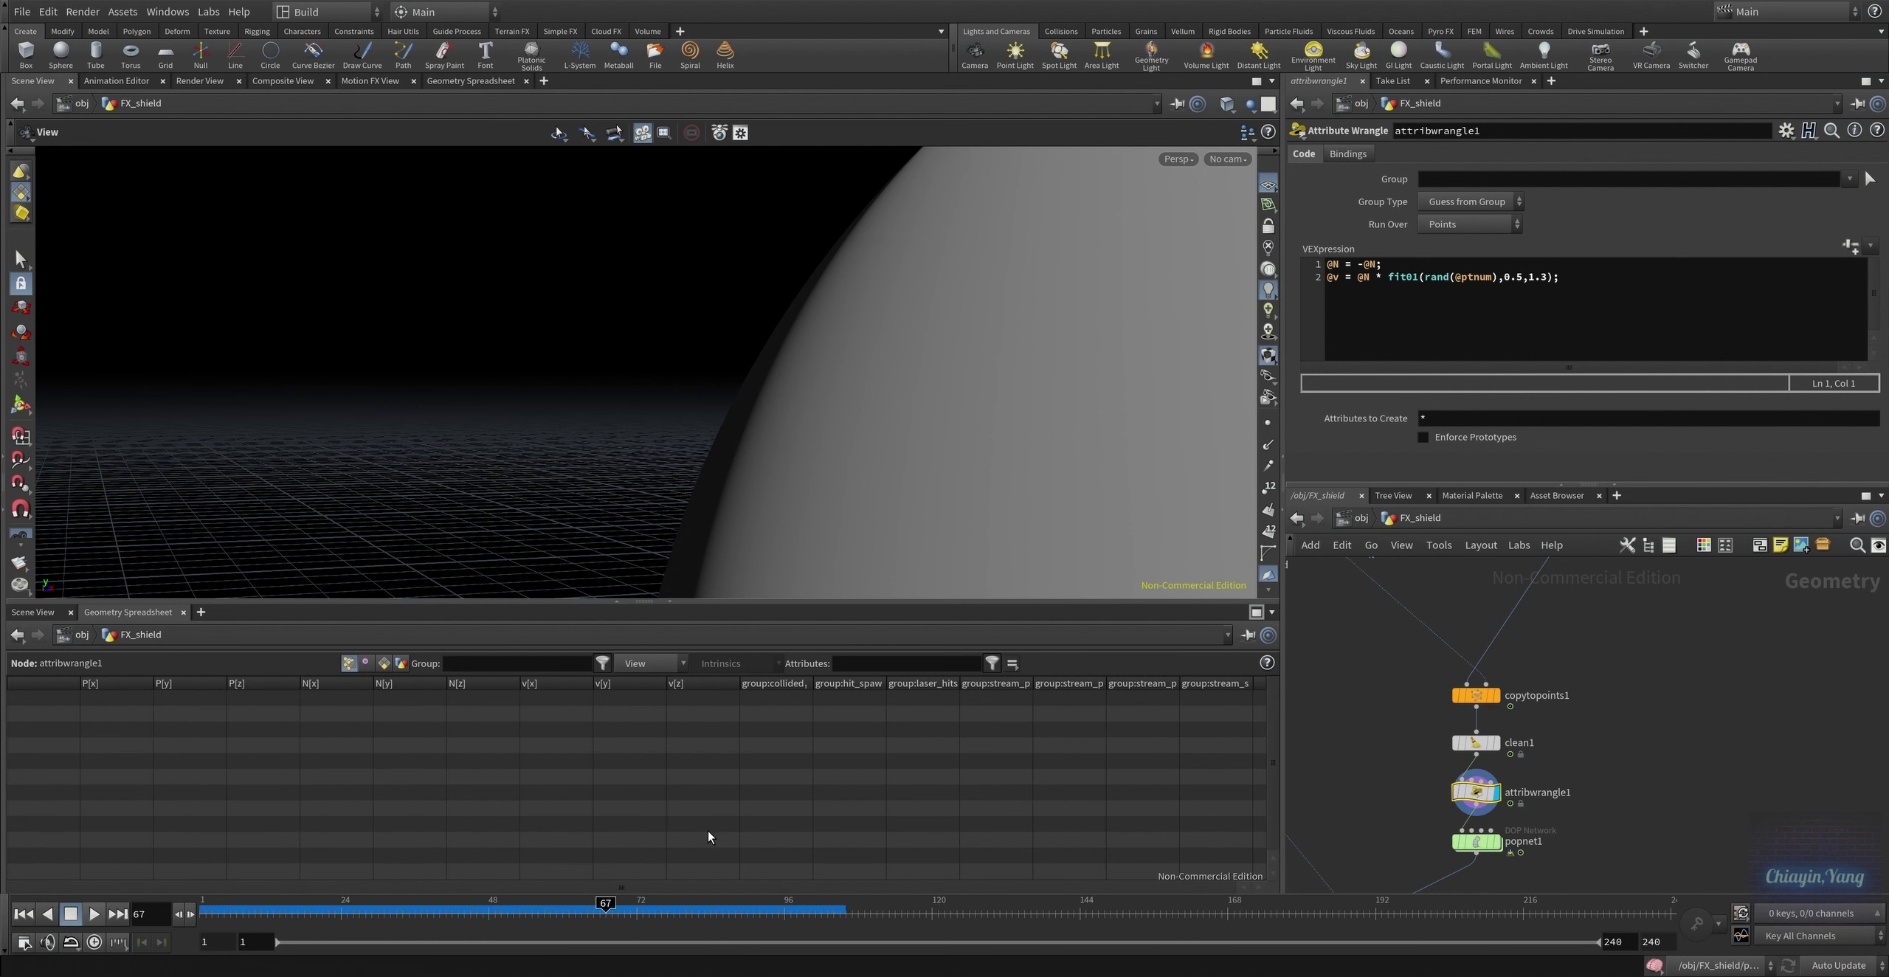
mouse_move(783, 472)
left_mouse_down()
mouse_move(865, 501)
mouse_move(815, 496)
left_mouse_up()
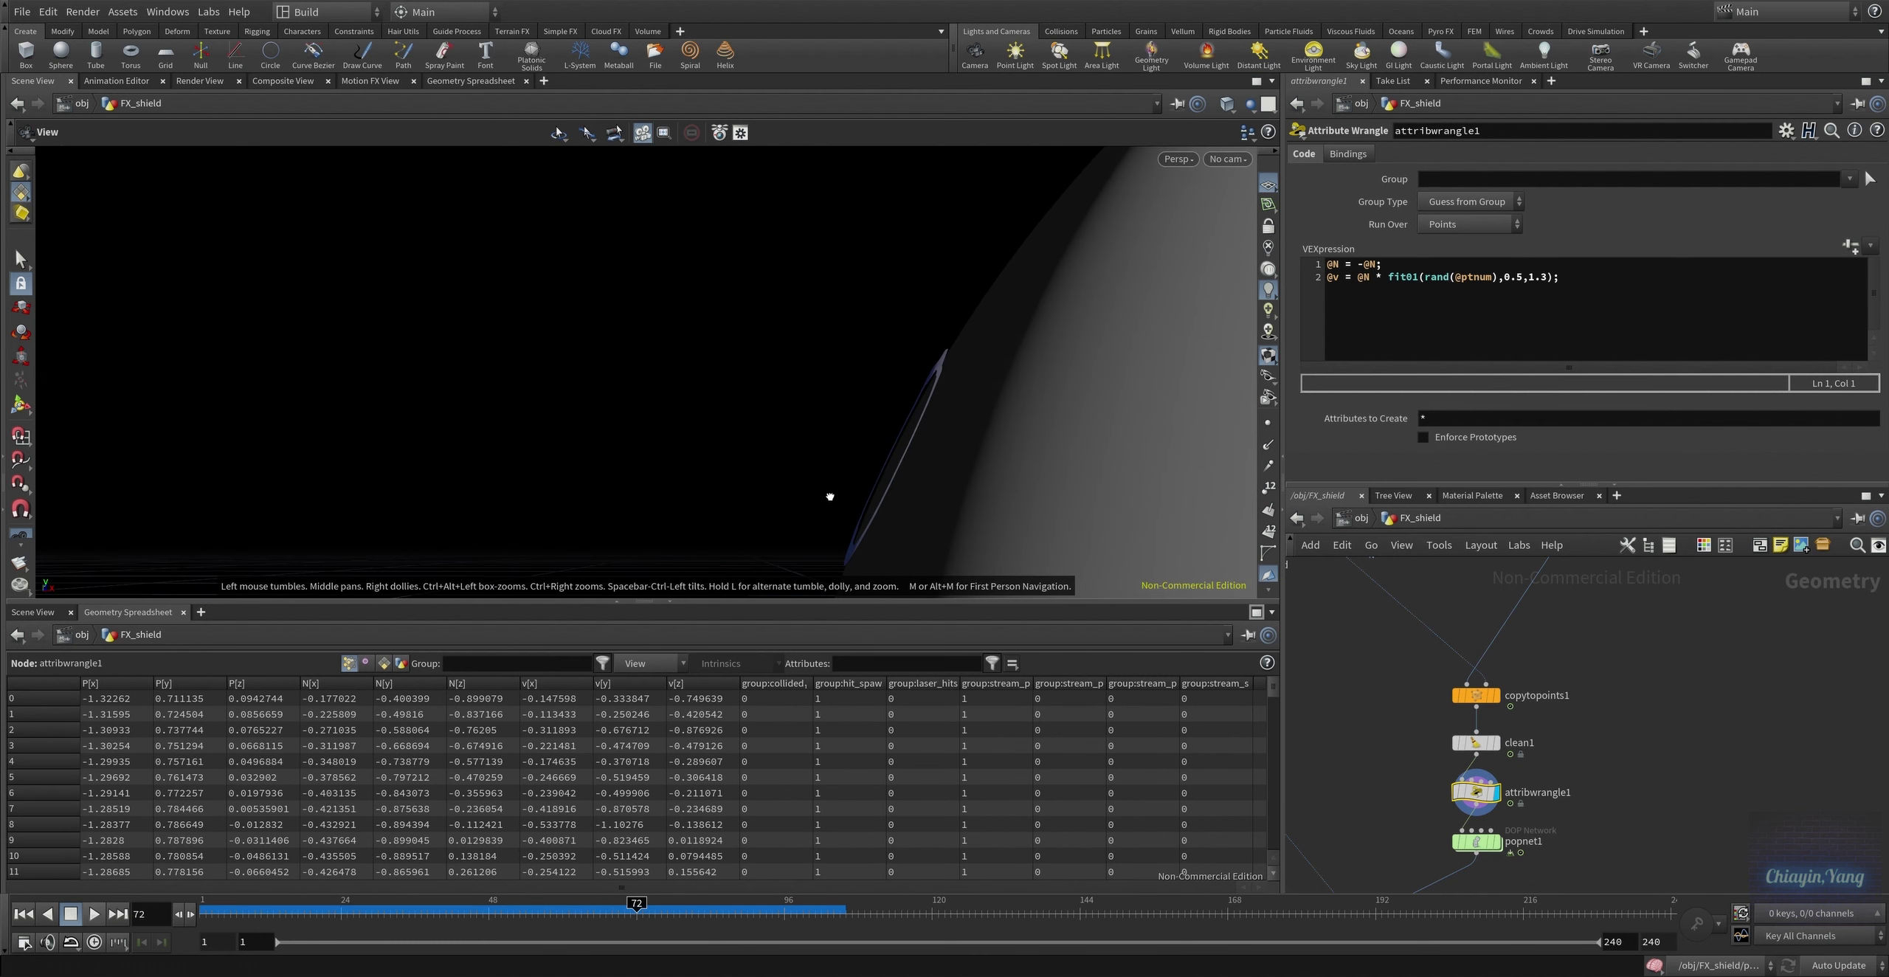
left_click_drag(963, 446, 1001, 456)
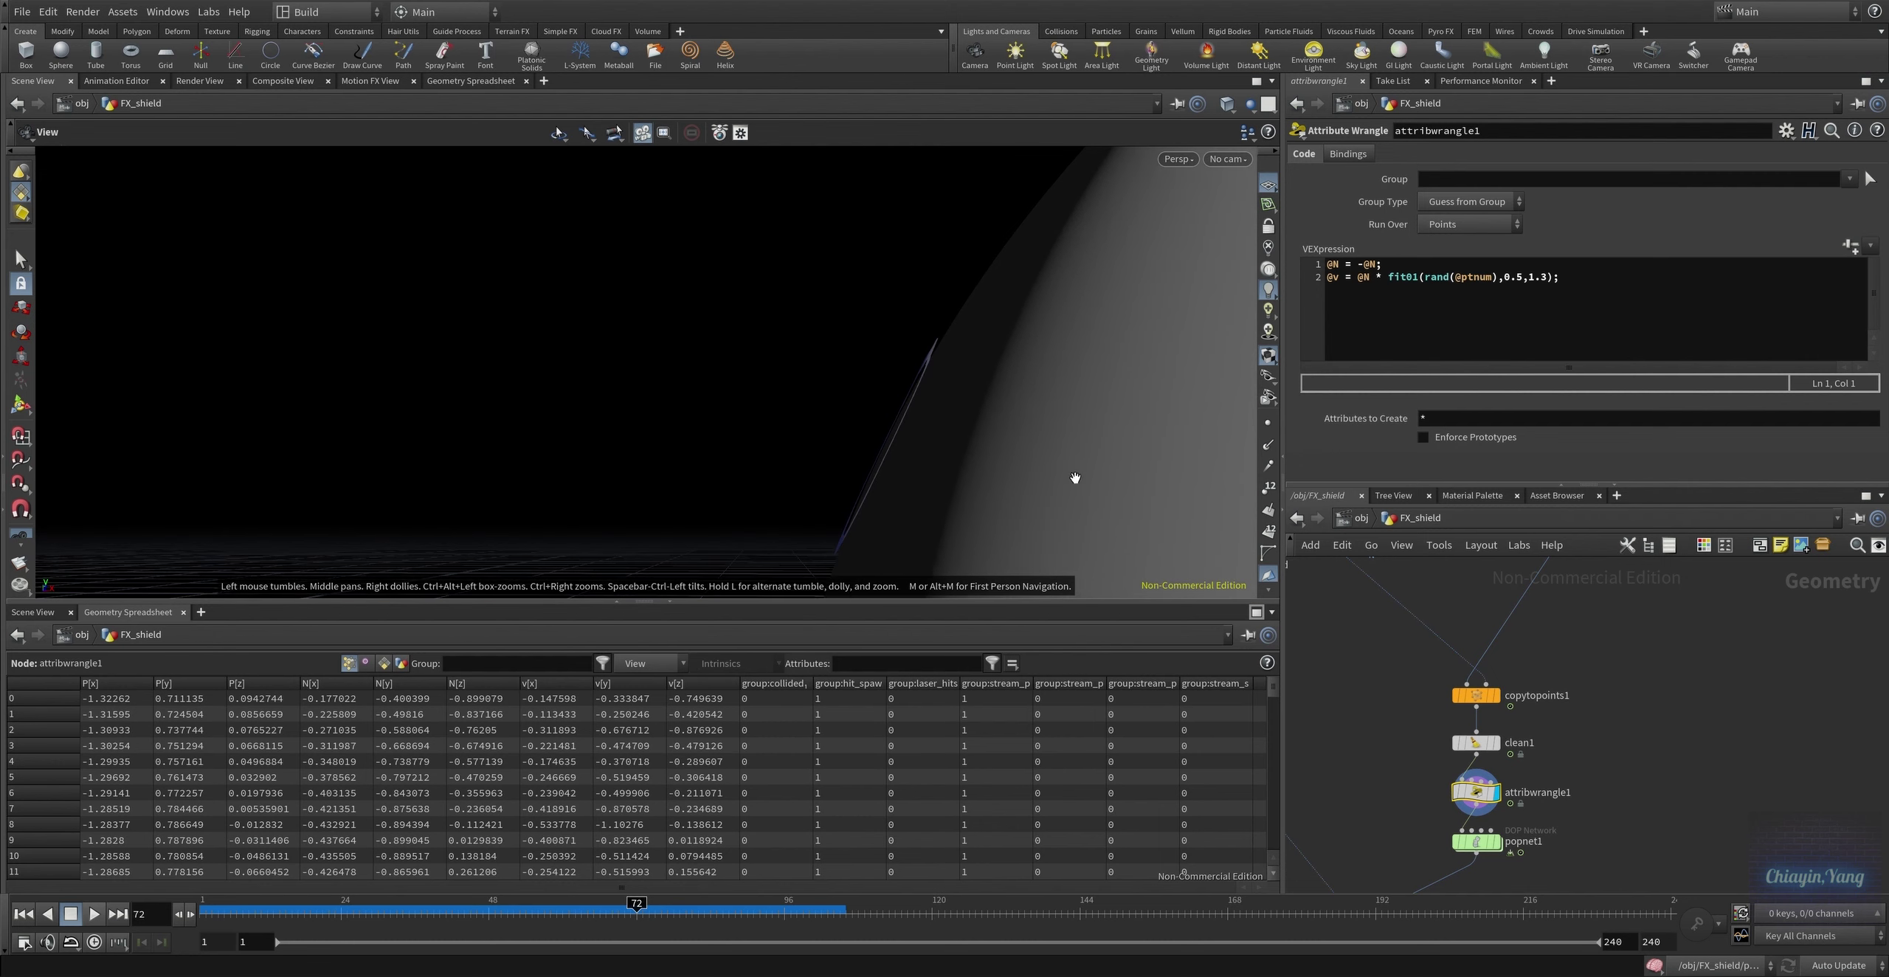
middle_click_drag(1479, 848, 1517, 712)
left_click(1517, 710)
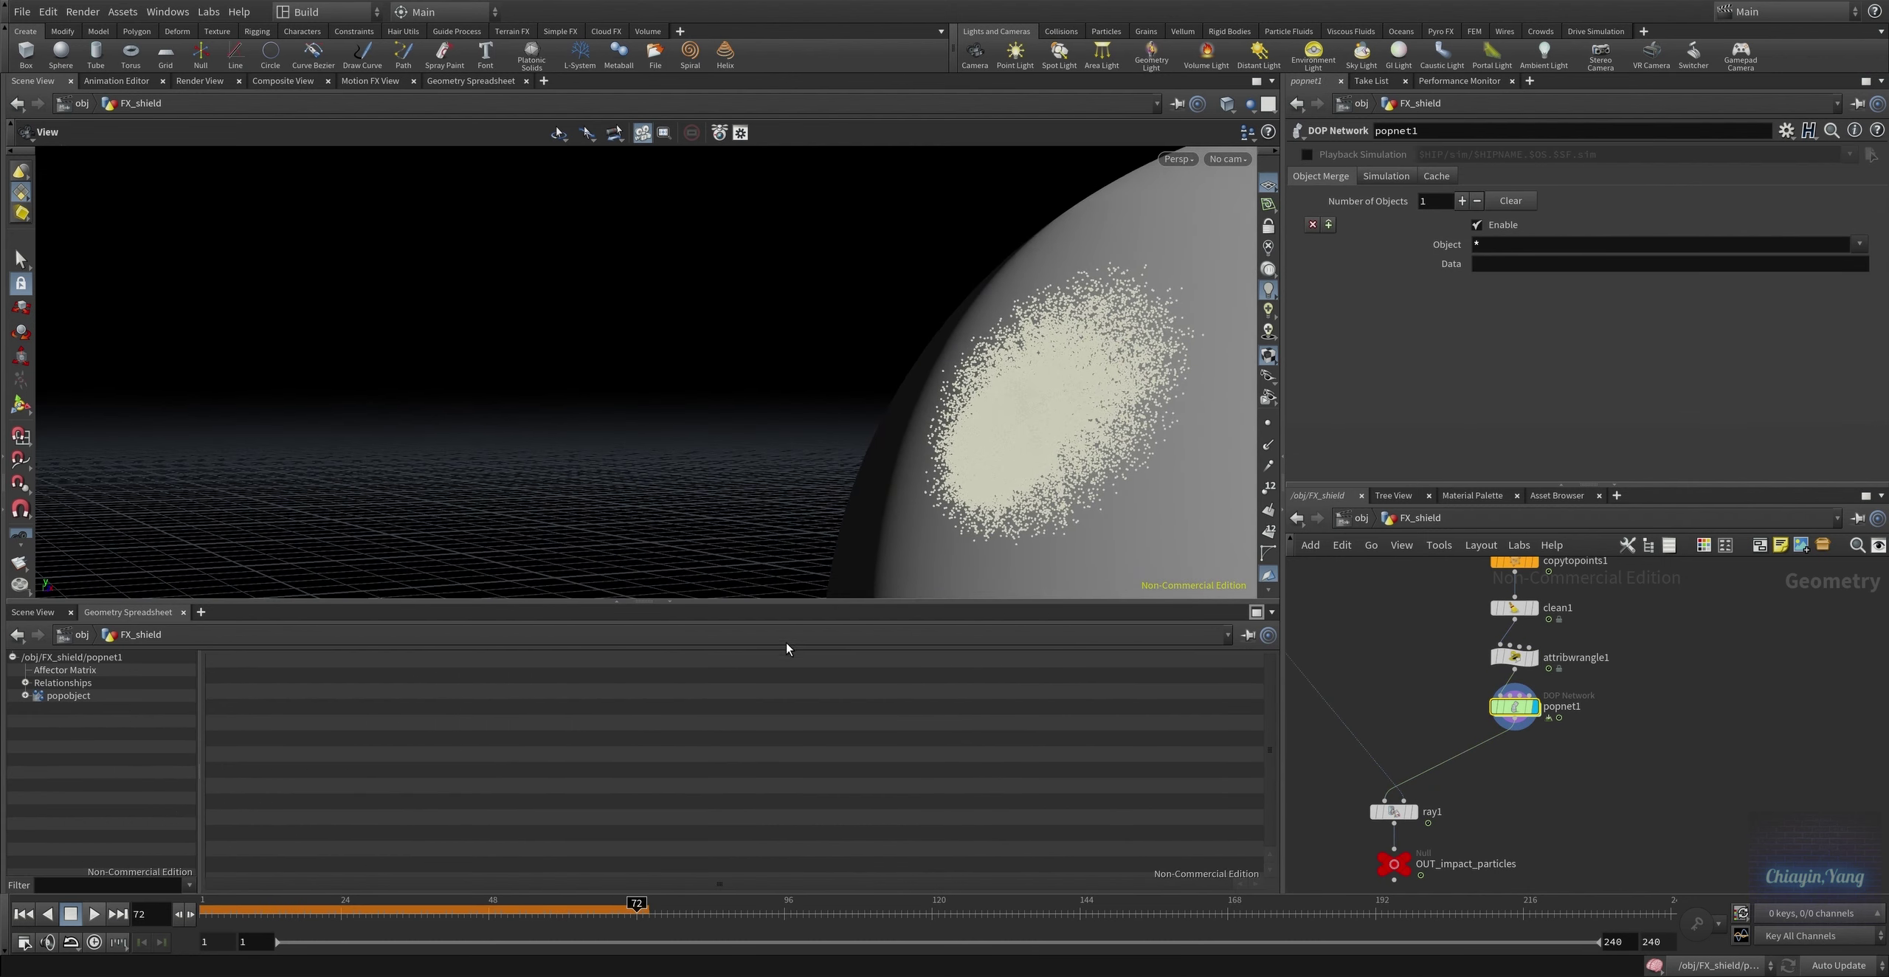
left_click_drag(344, 910, 165, 935)
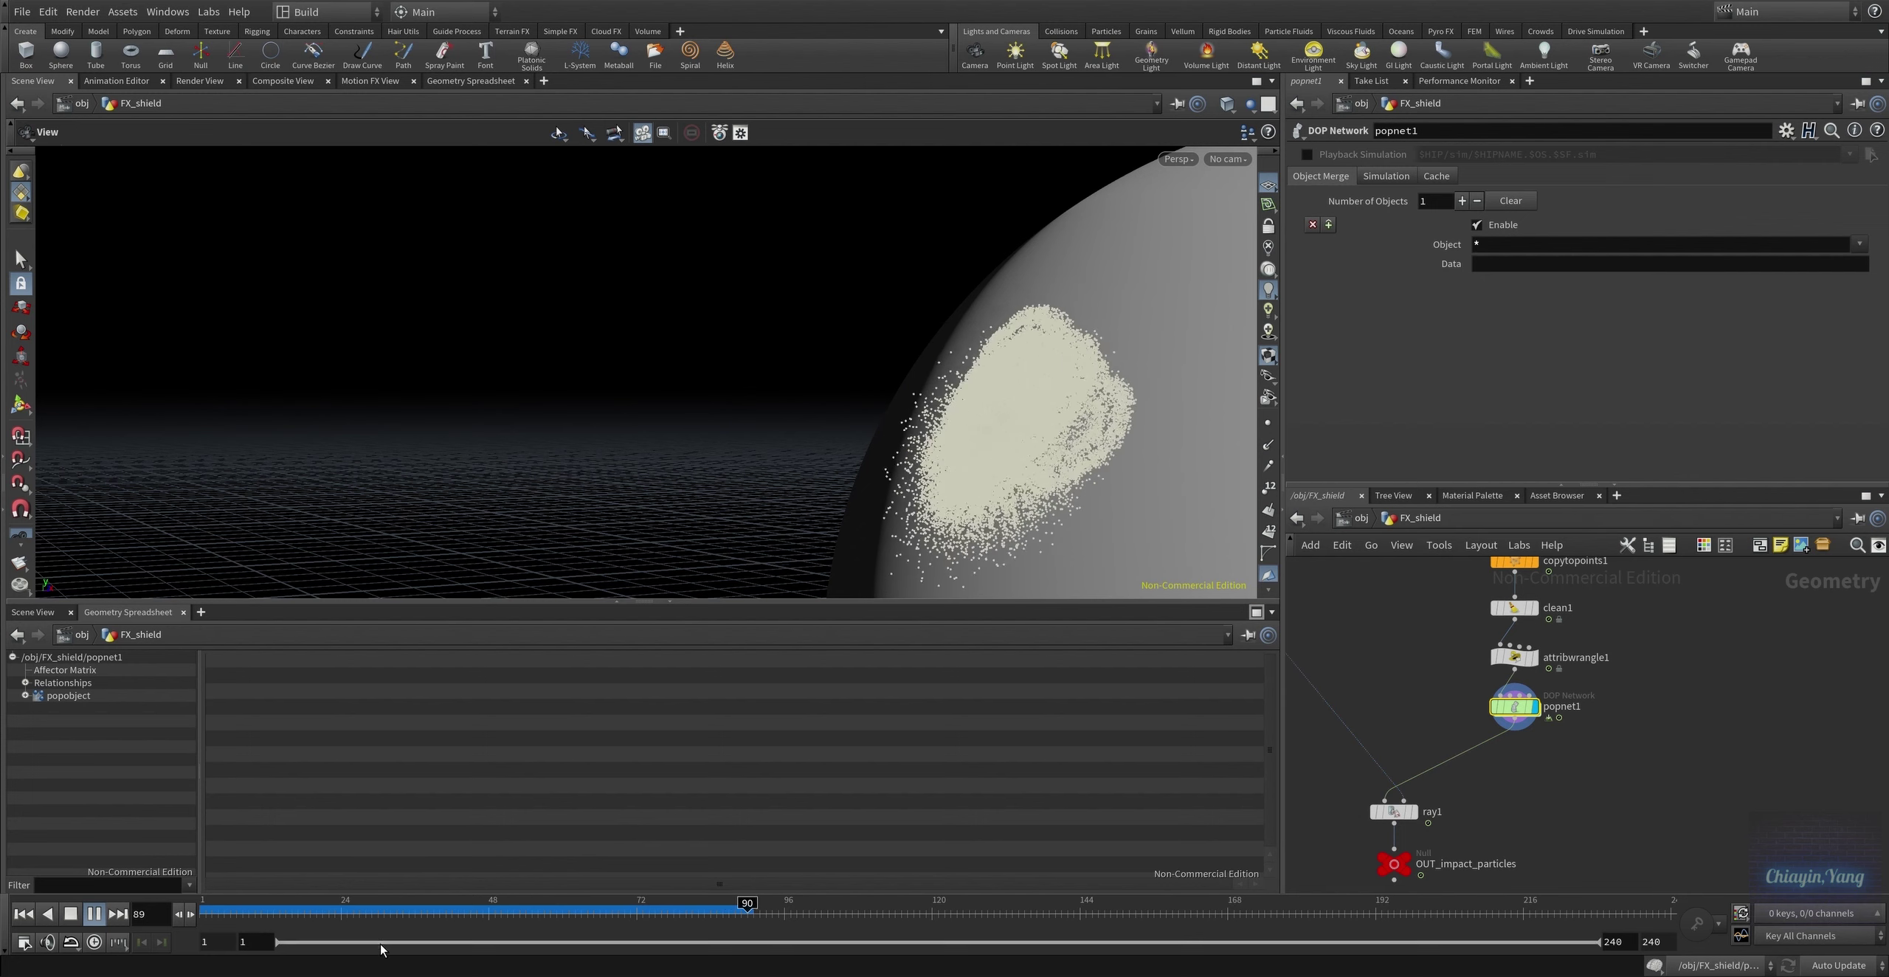
mouse_move(1029, 383)
left_mouse_down()
mouse_move(923, 383)
mouse_move(960, 390)
left_mouse_up()
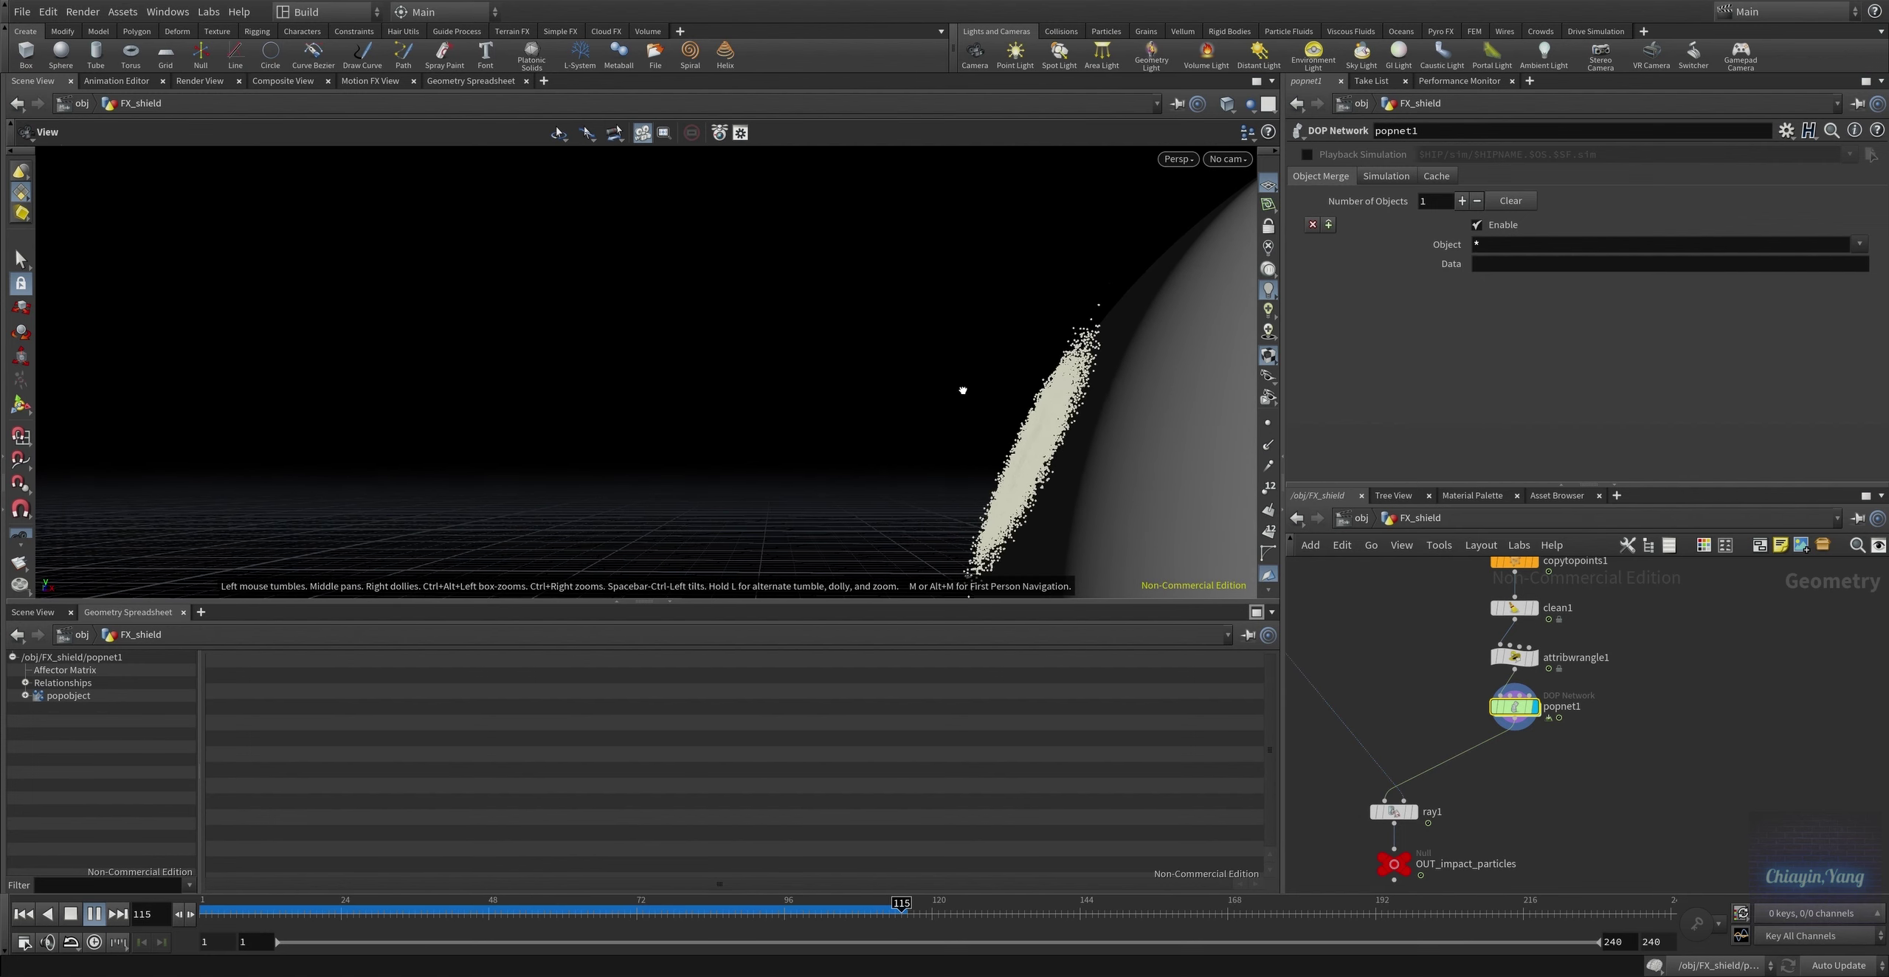
left_click(625, 908)
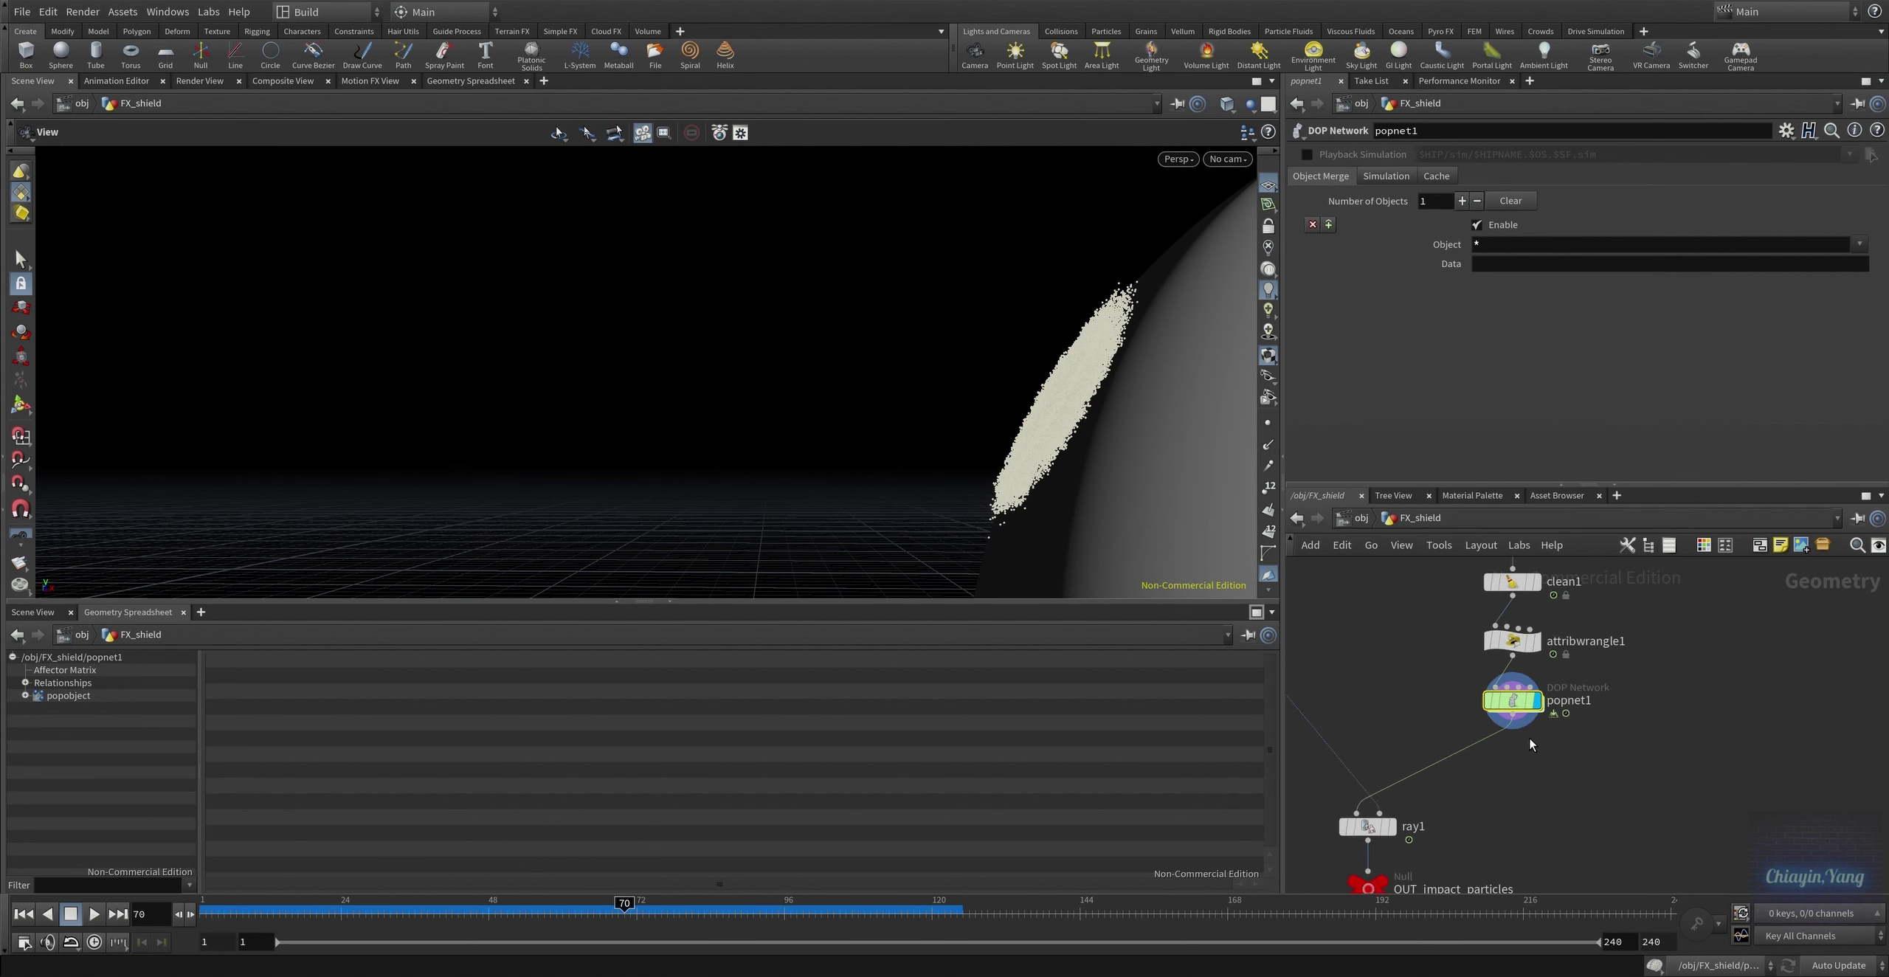
double_click(1513, 682)
left_click(1621, 587)
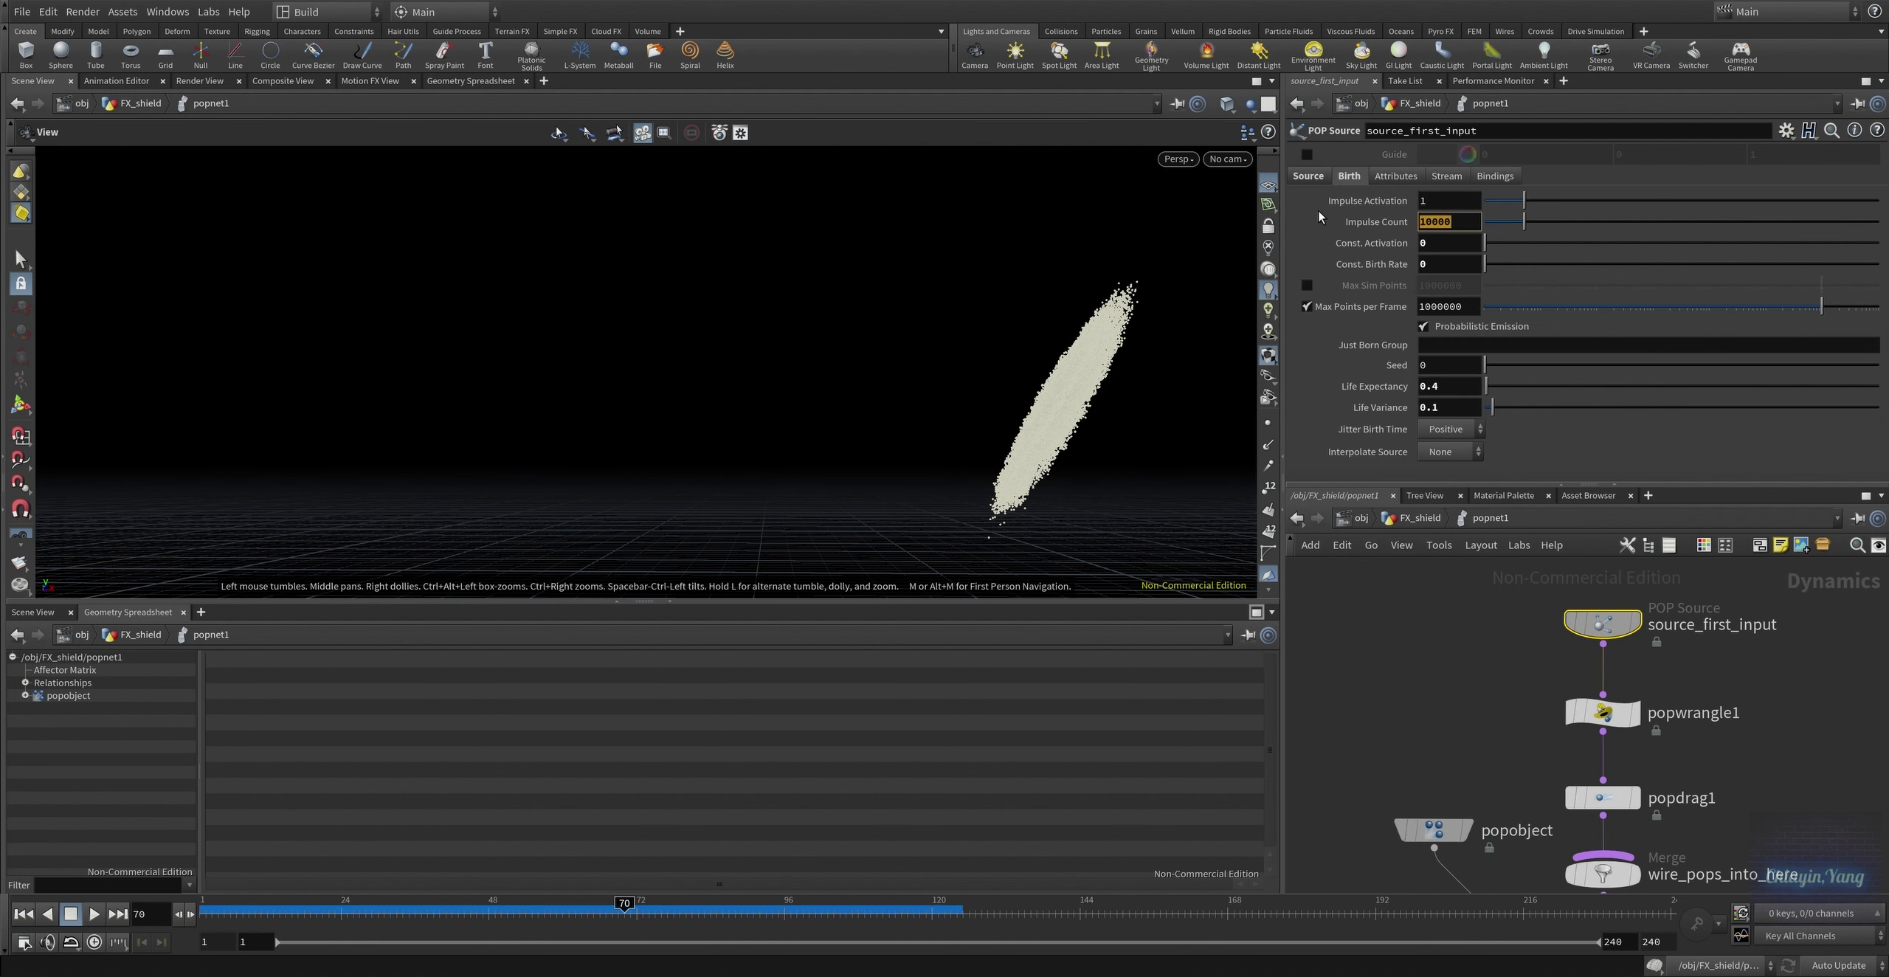
left_click(1308, 176)
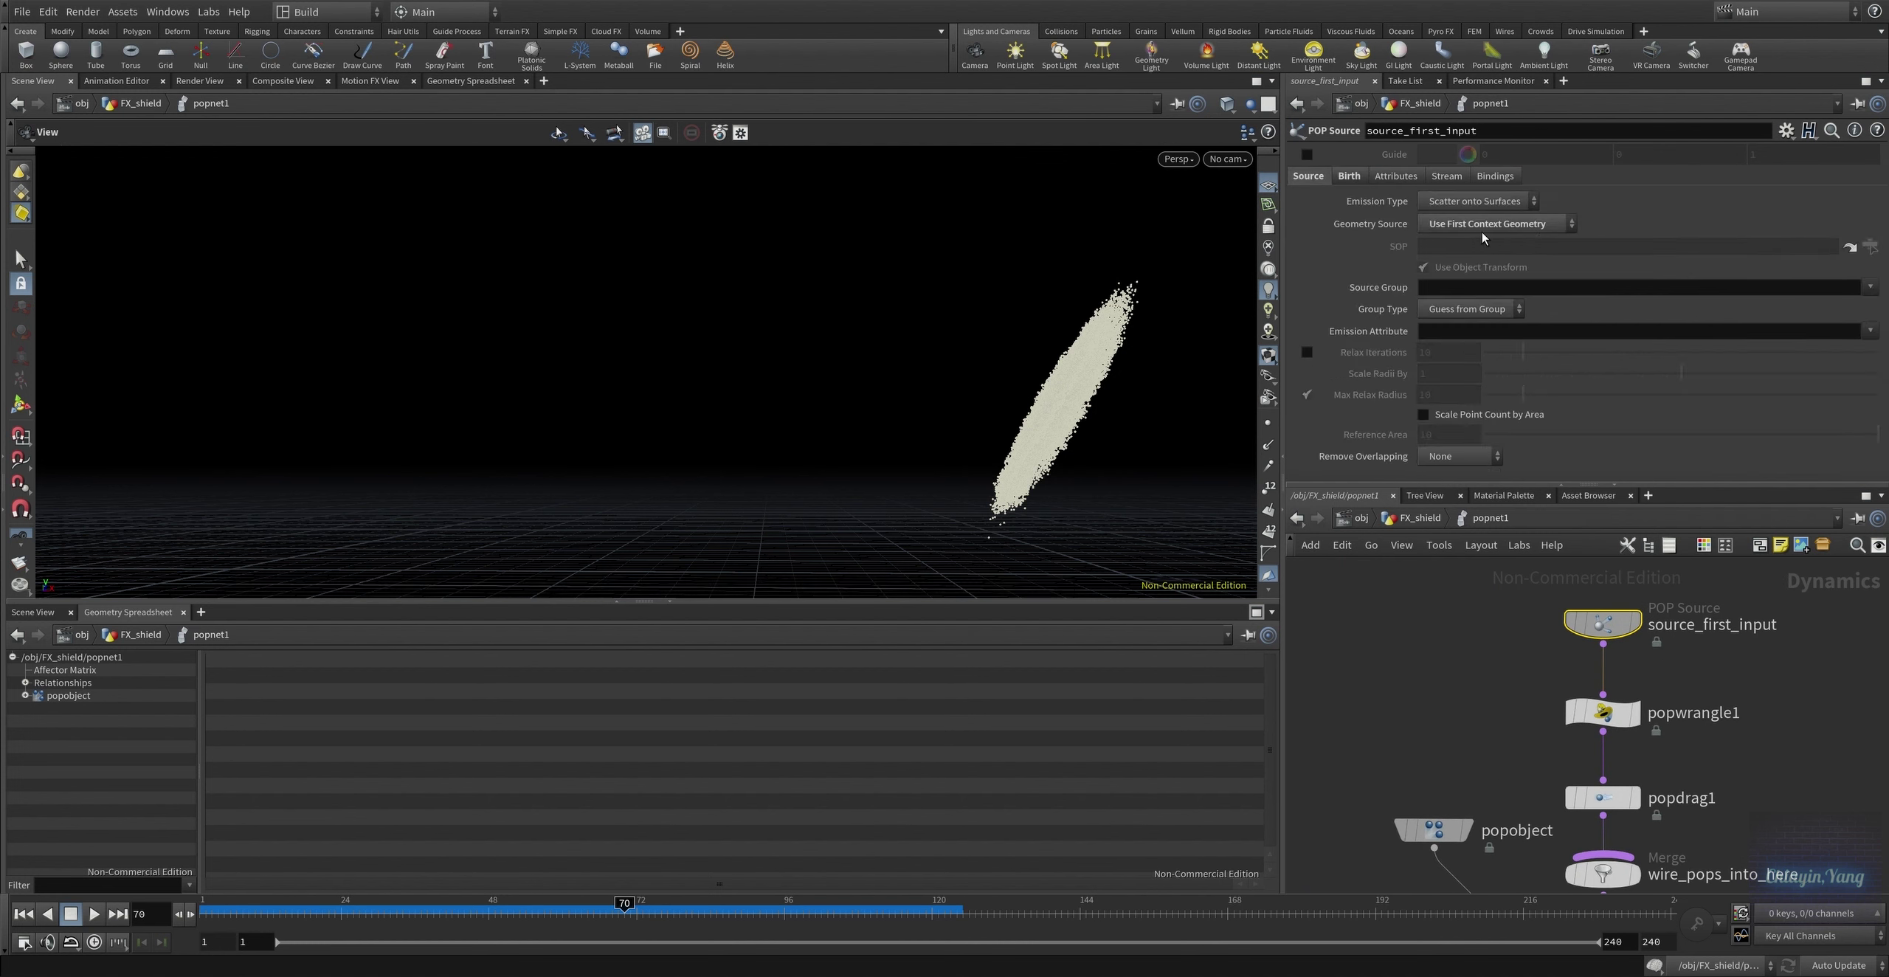
left_click(1357, 177)
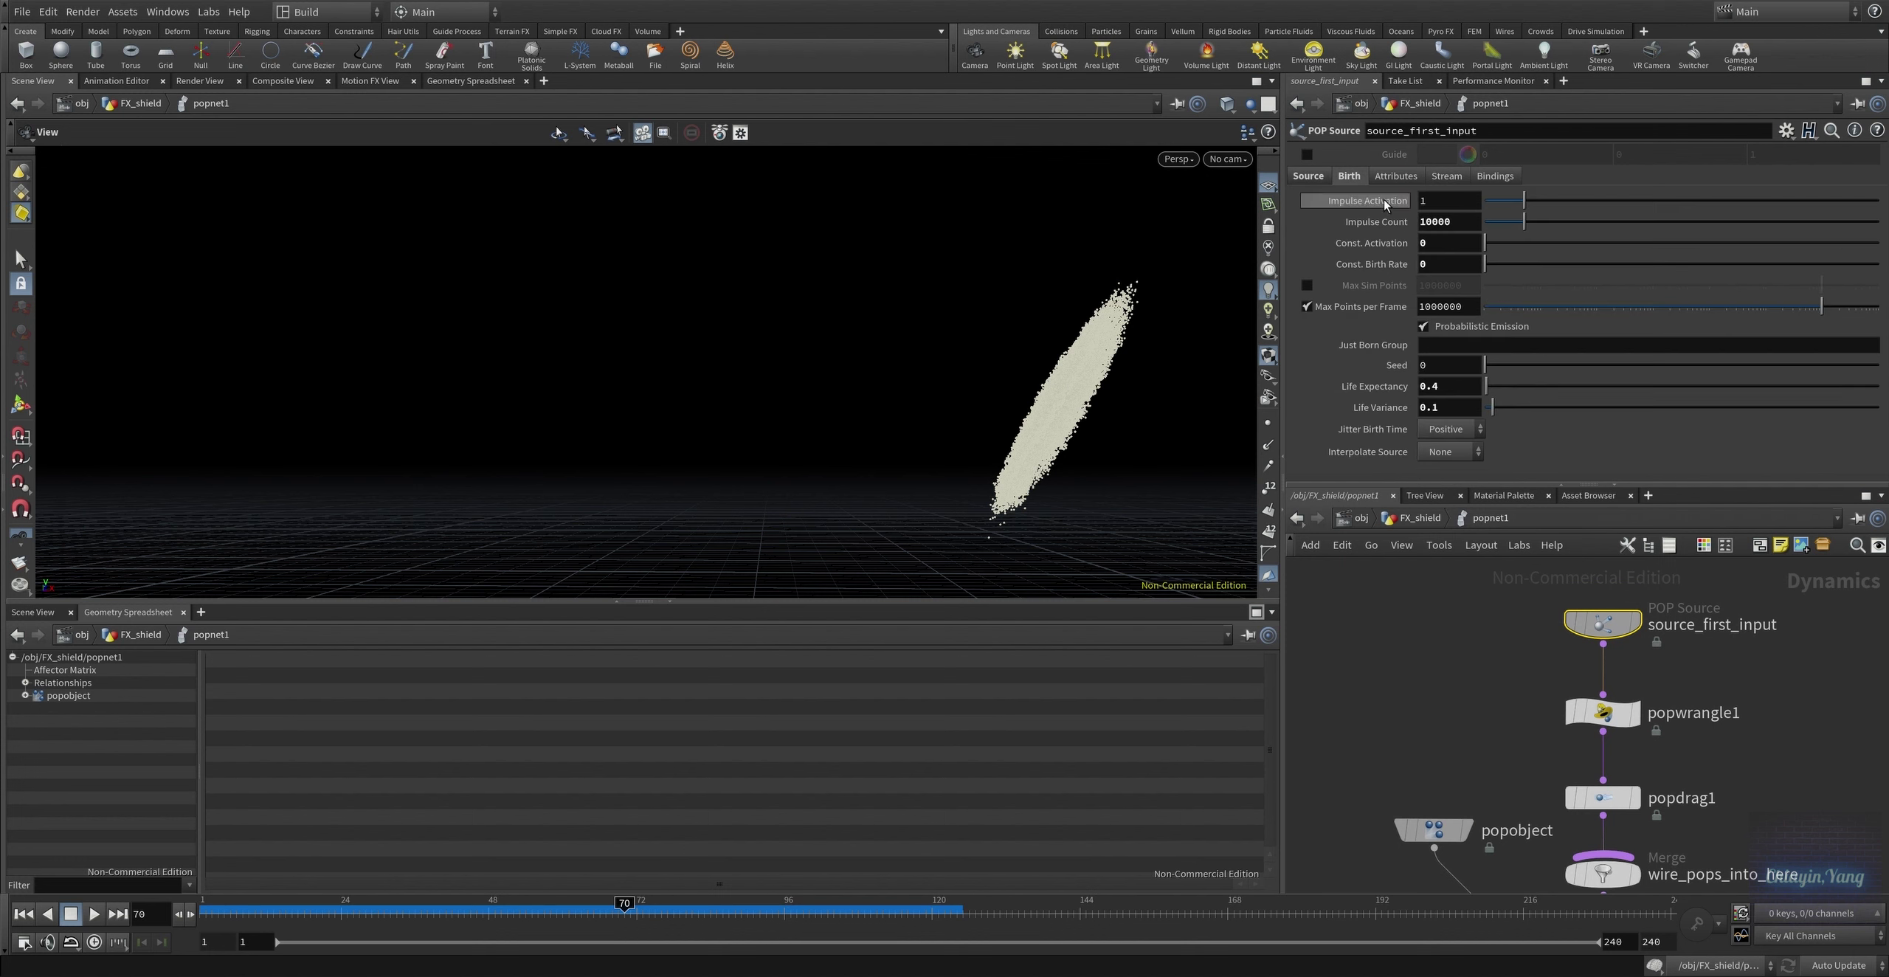
left_click(1602, 713)
left_click_drag(1588, 254, 1323, 261)
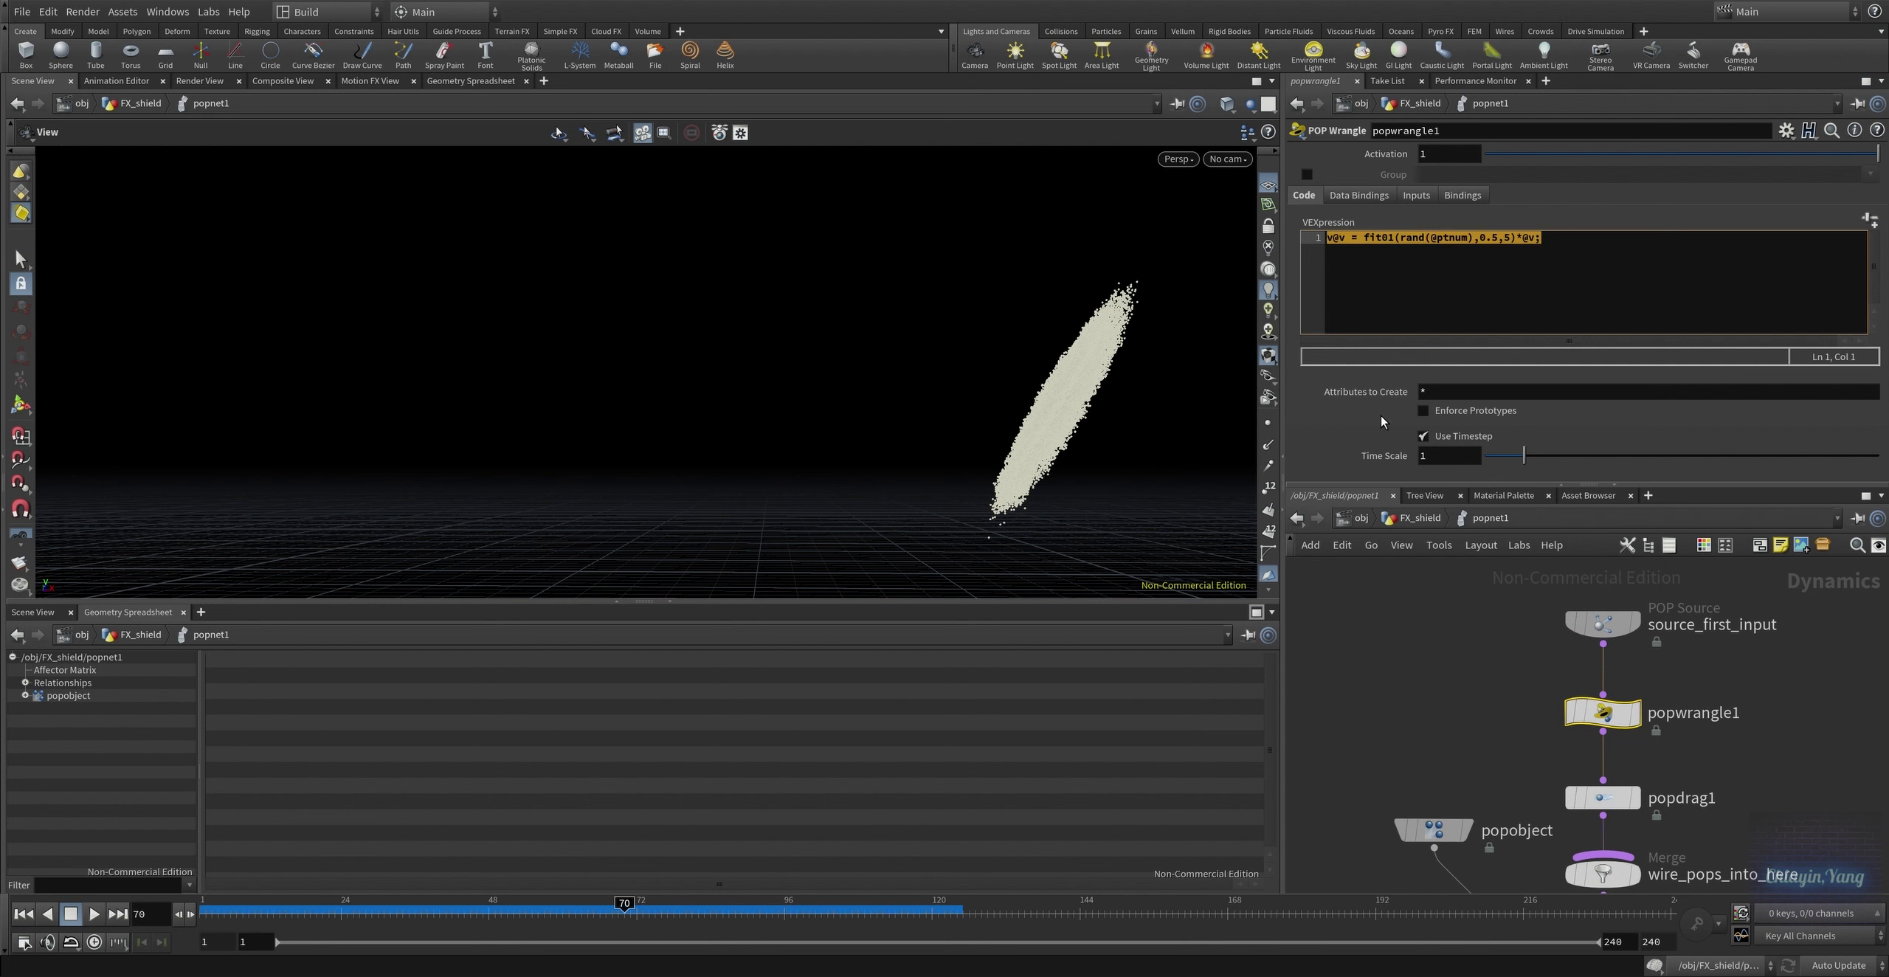
left_click(1603, 797)
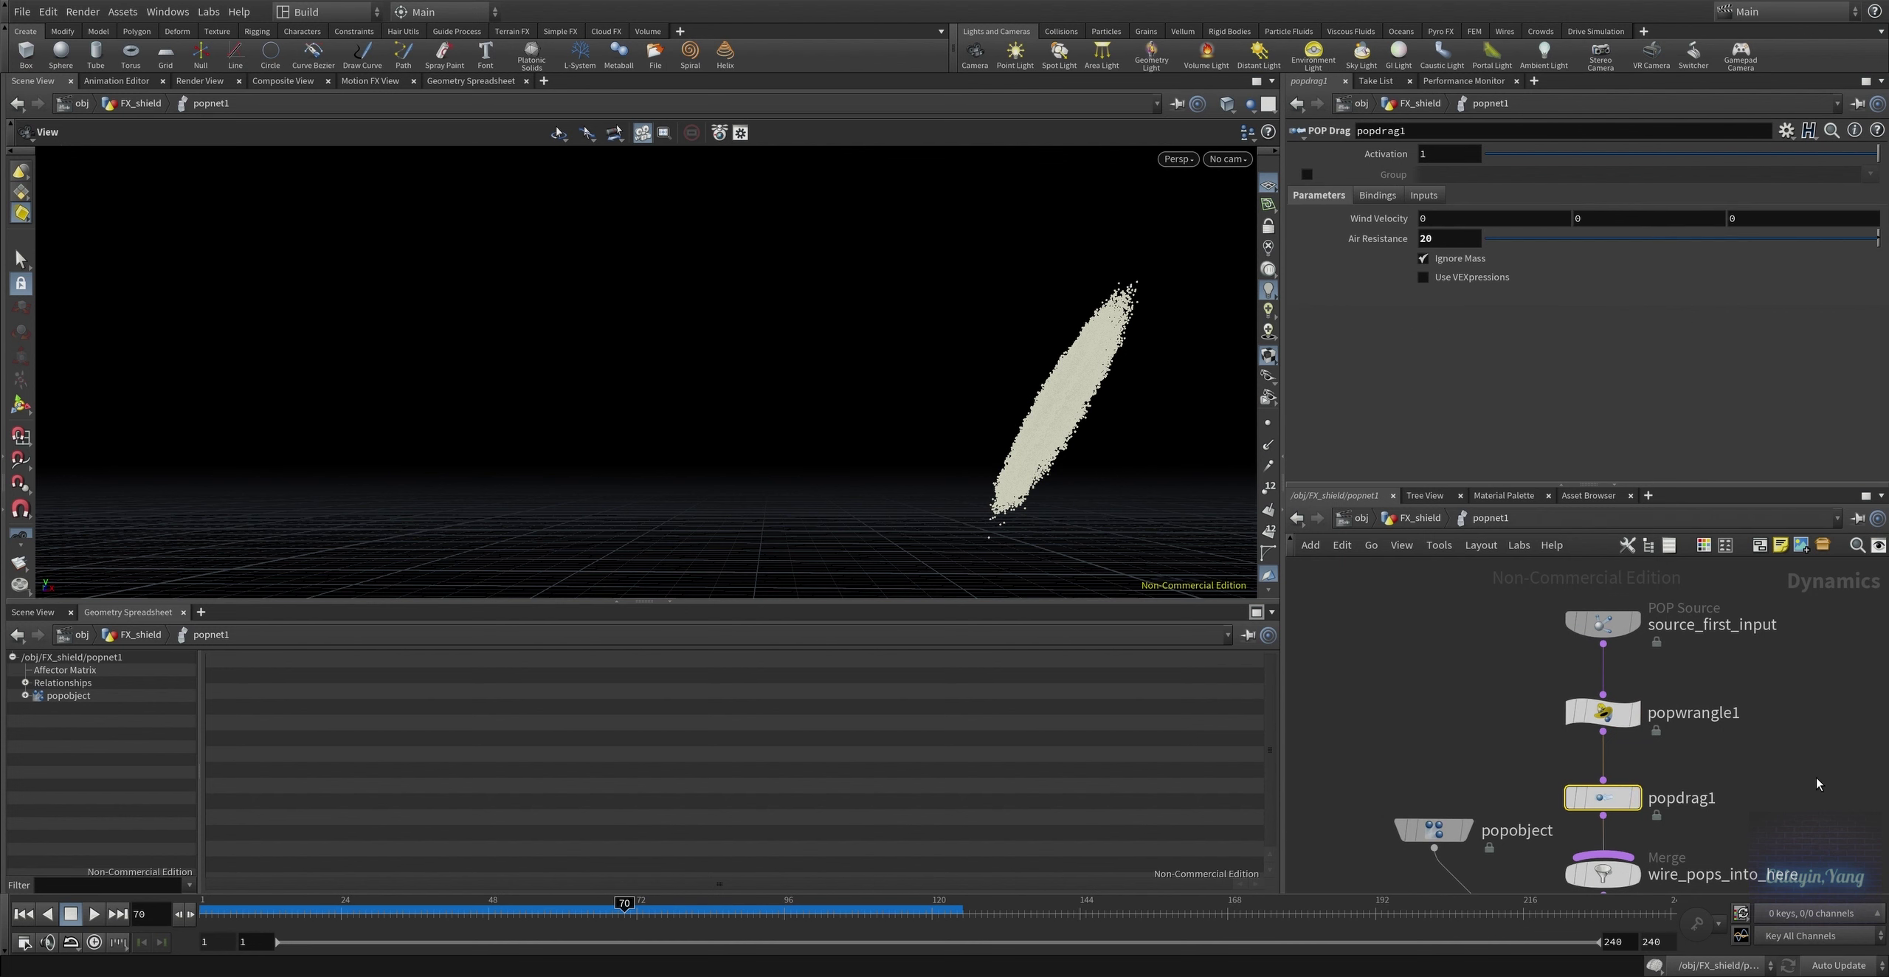
middle_click_drag(1659, 656, 1610, 582)
middle_click_drag(1776, 797, 1779, 735)
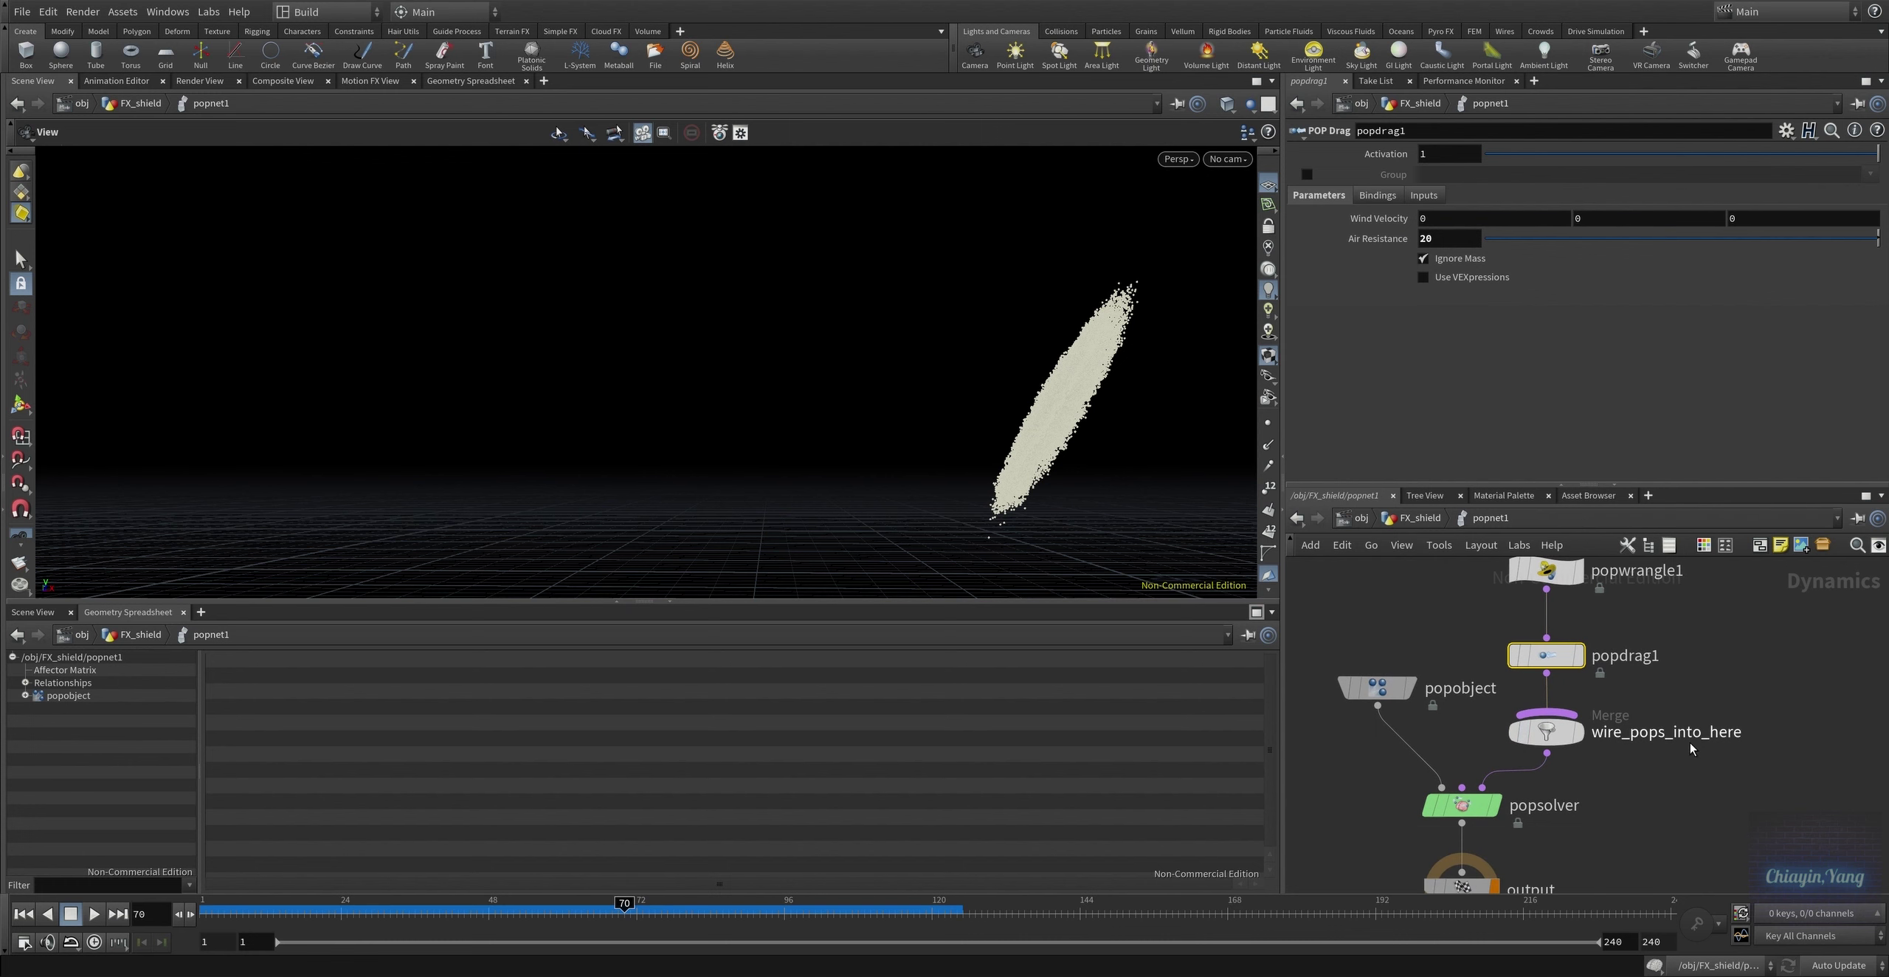
left_click(1565, 727)
middle_click_drag(1592, 797, 1606, 733)
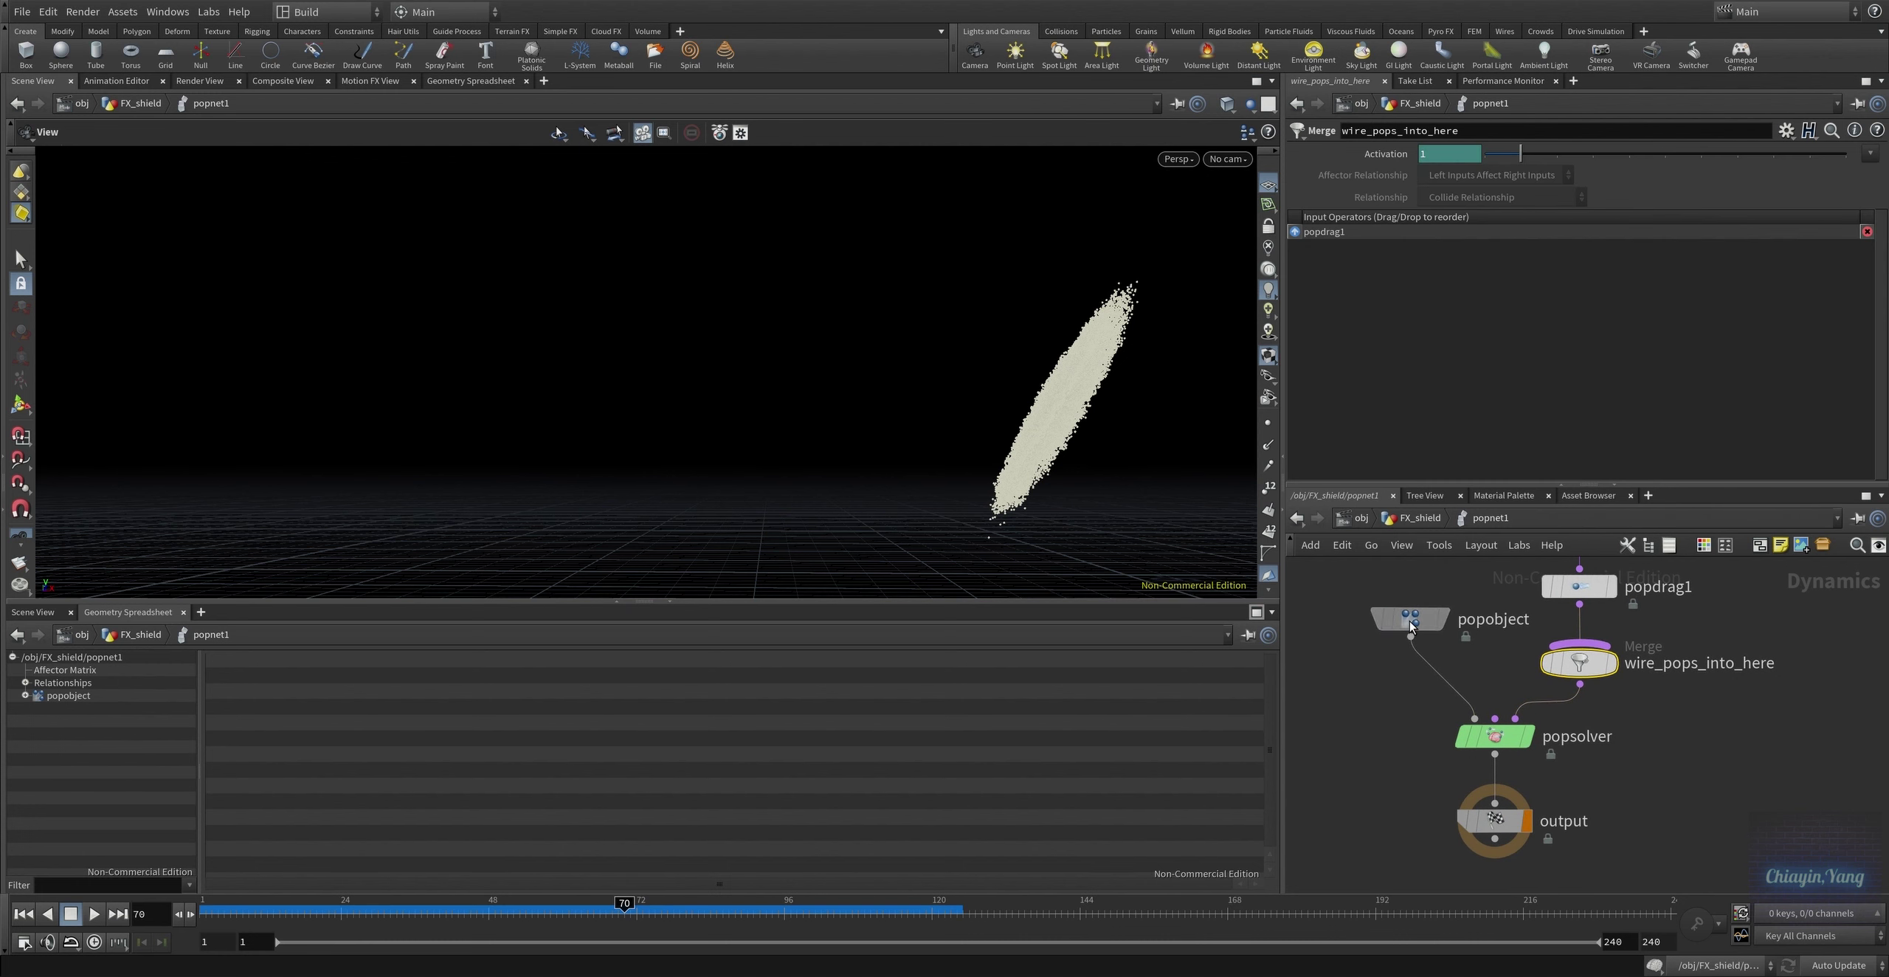
left_click(1414, 620)
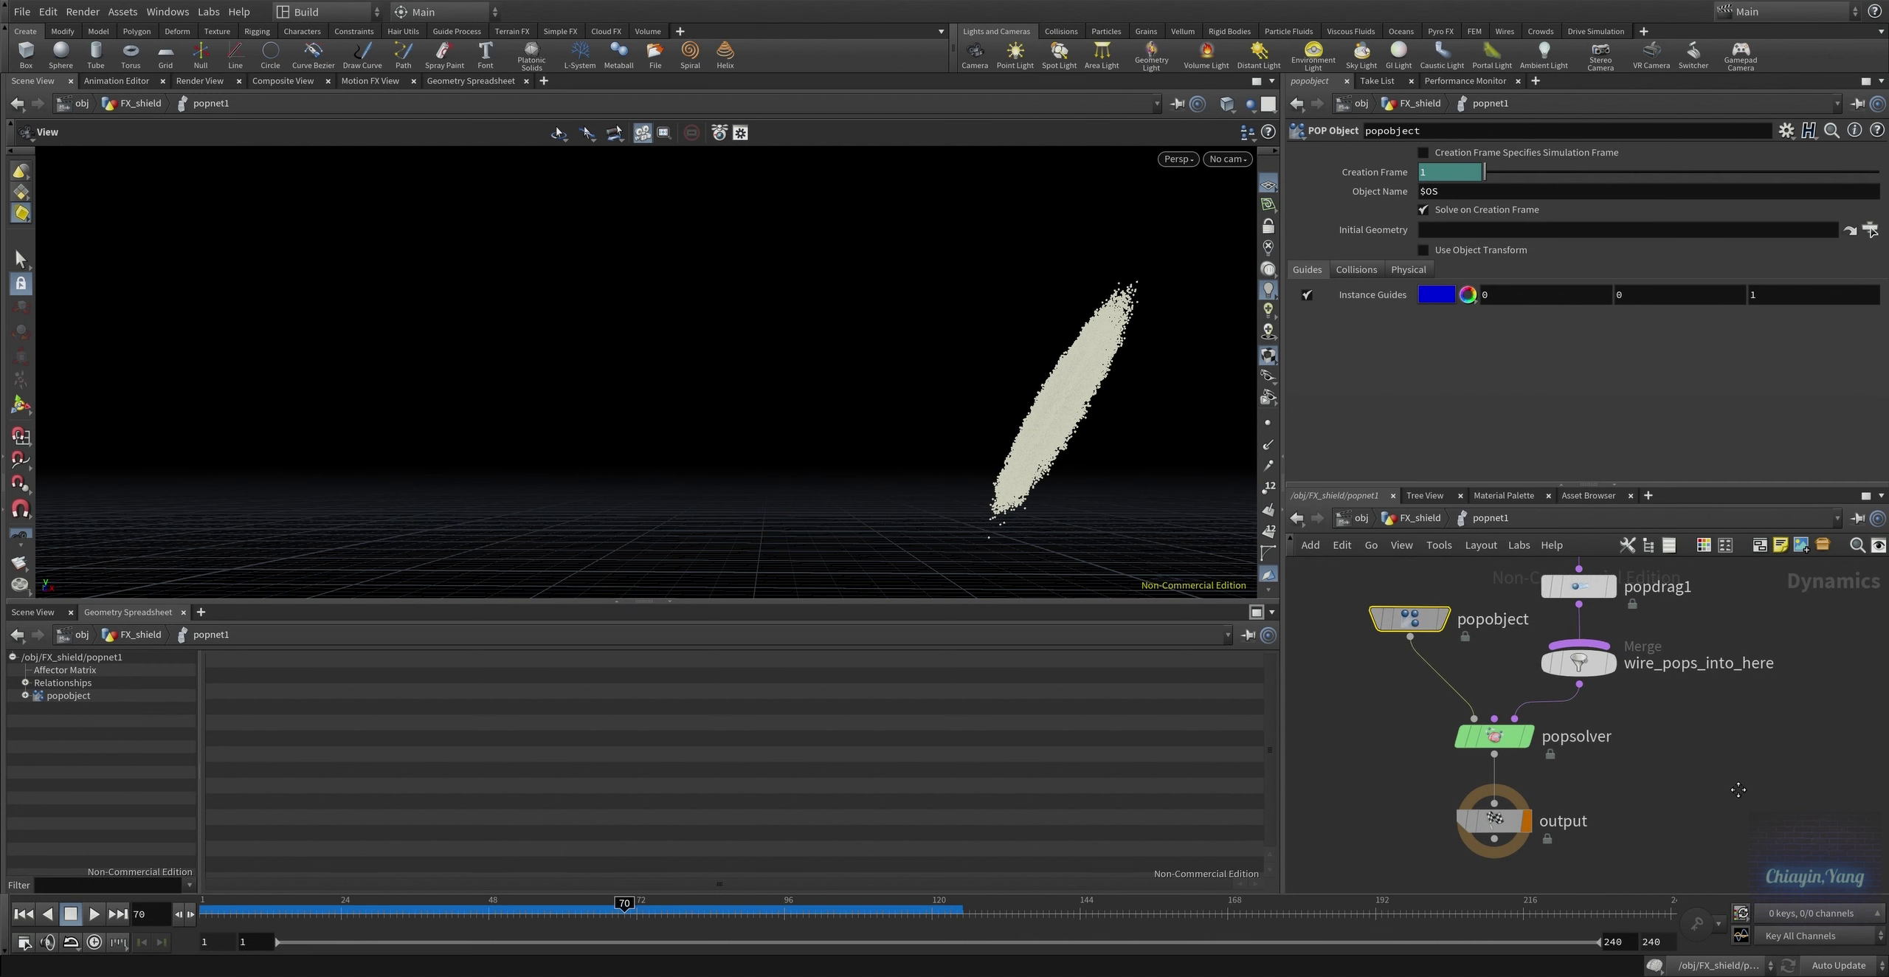
middle_click_drag(1688, 742, 1685, 702)
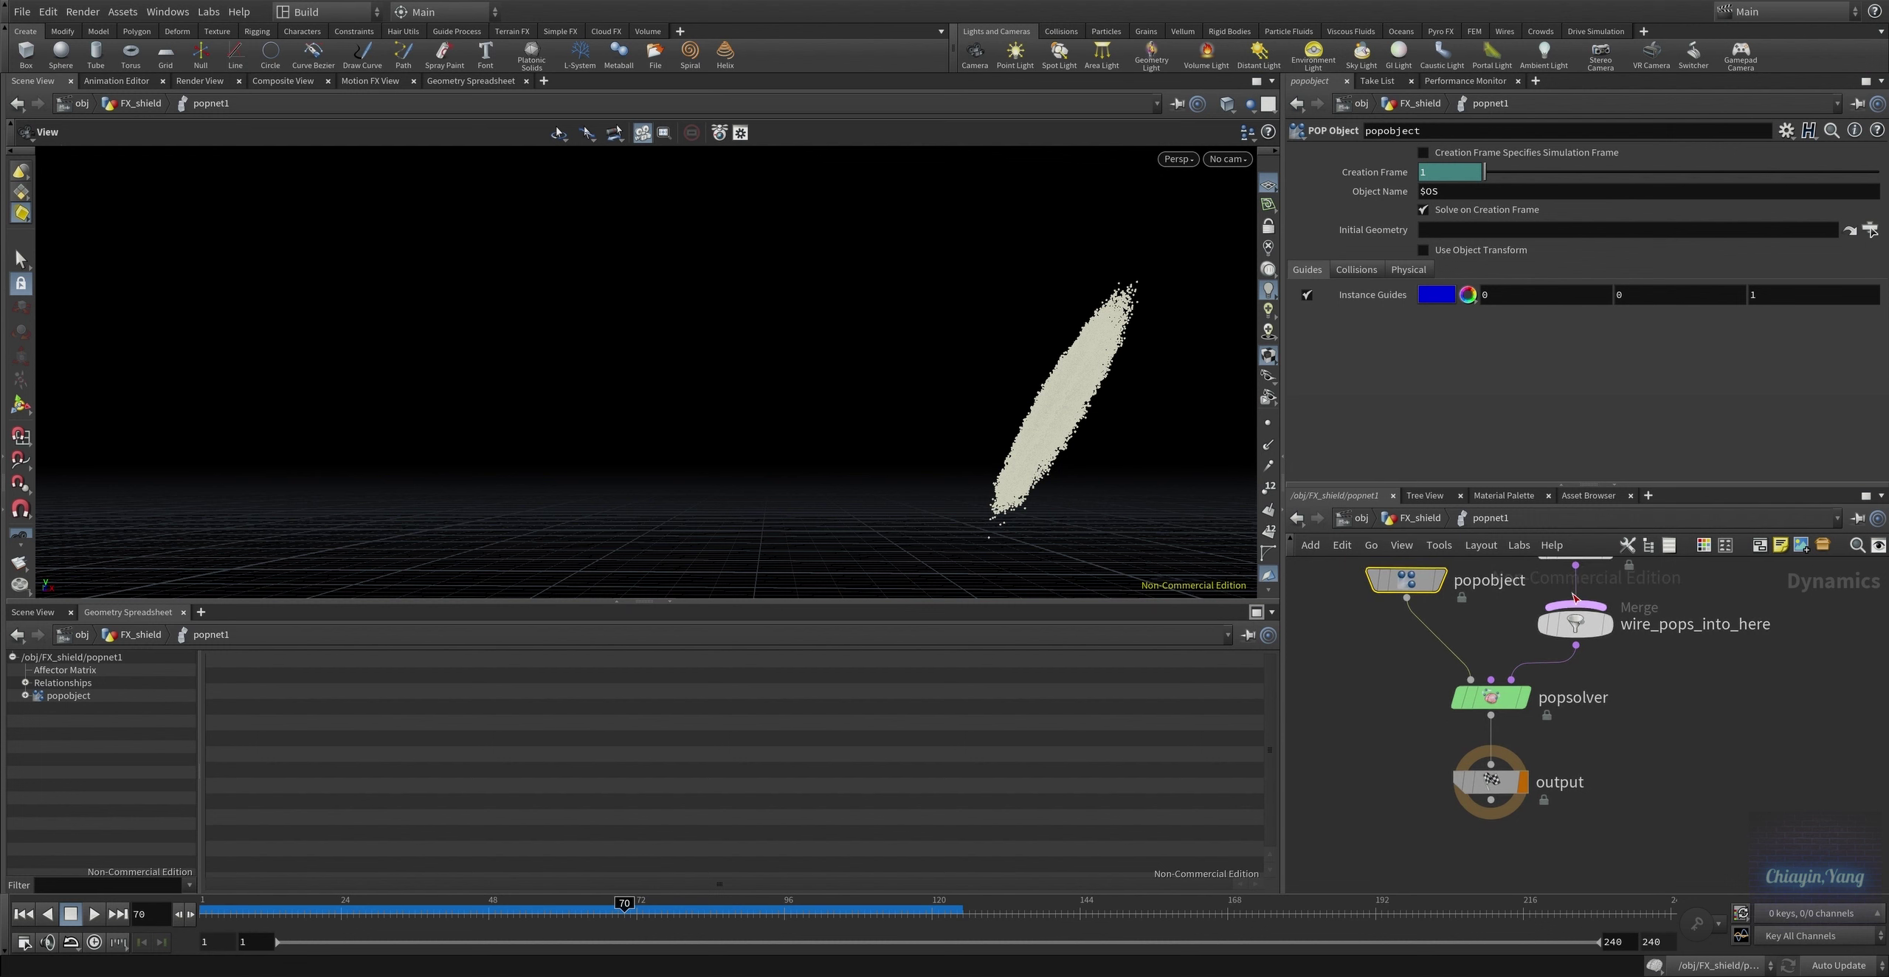
left_click(1502, 706)
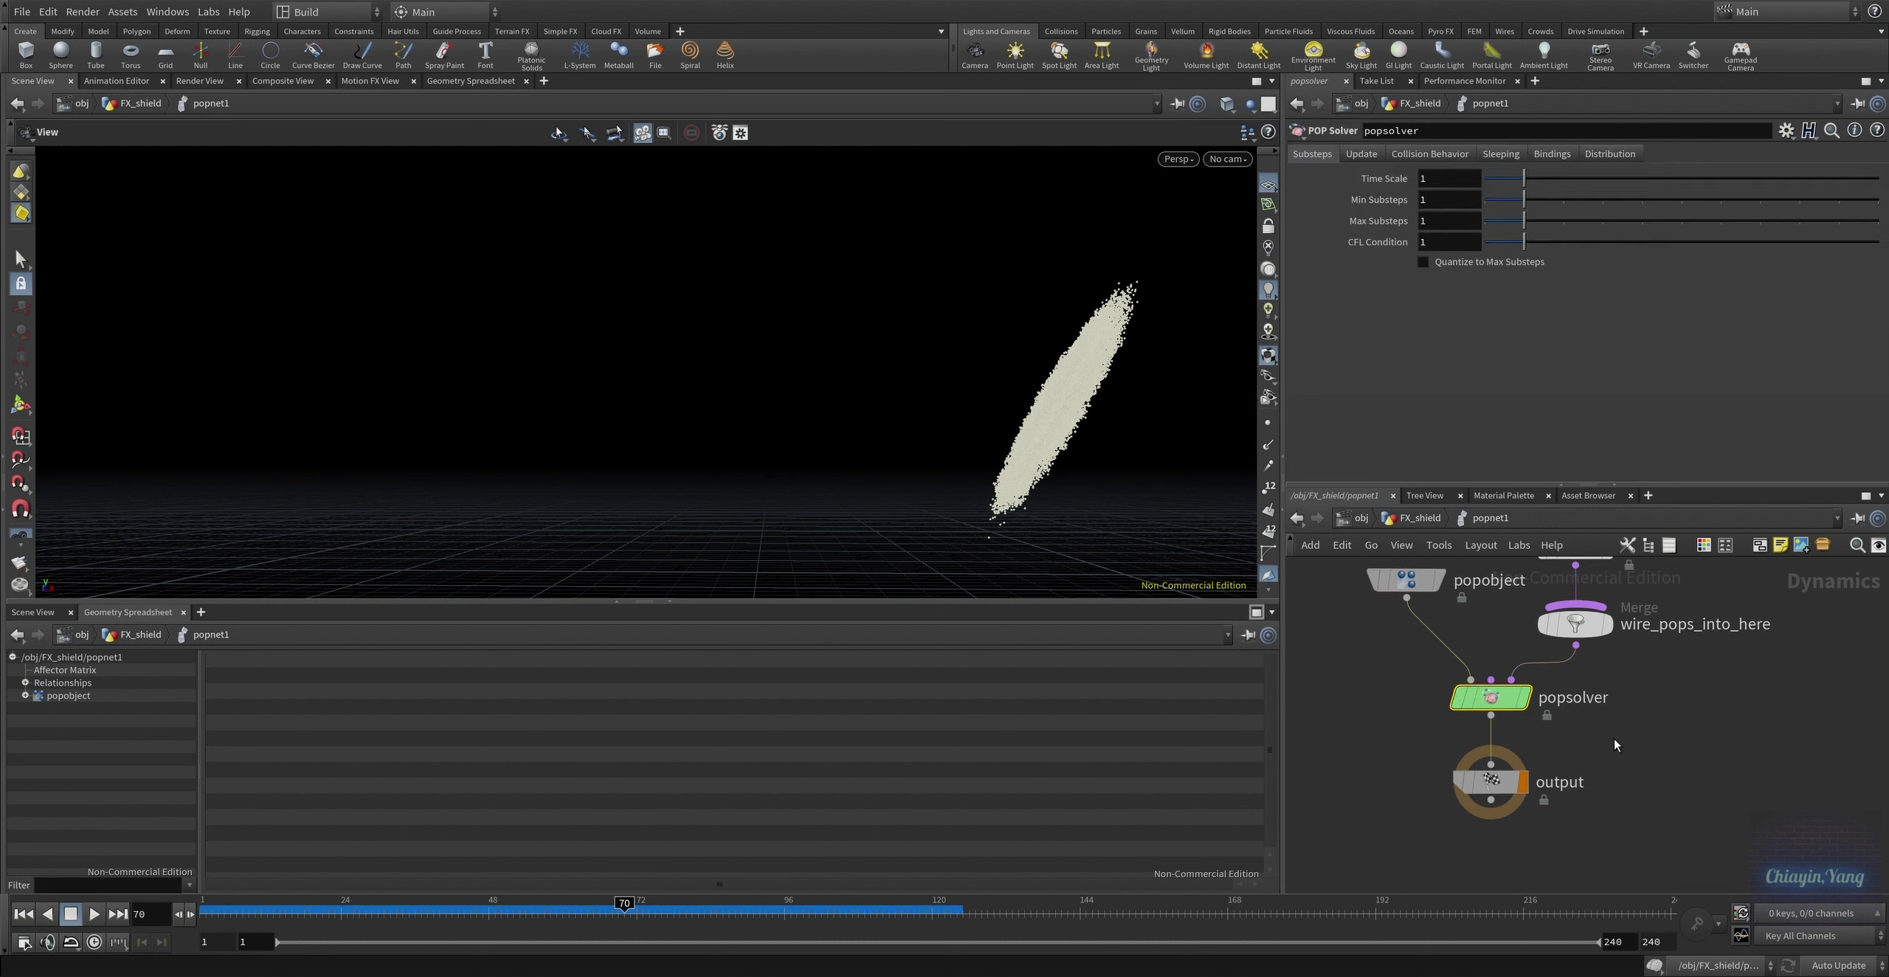
left_click(1491, 780)
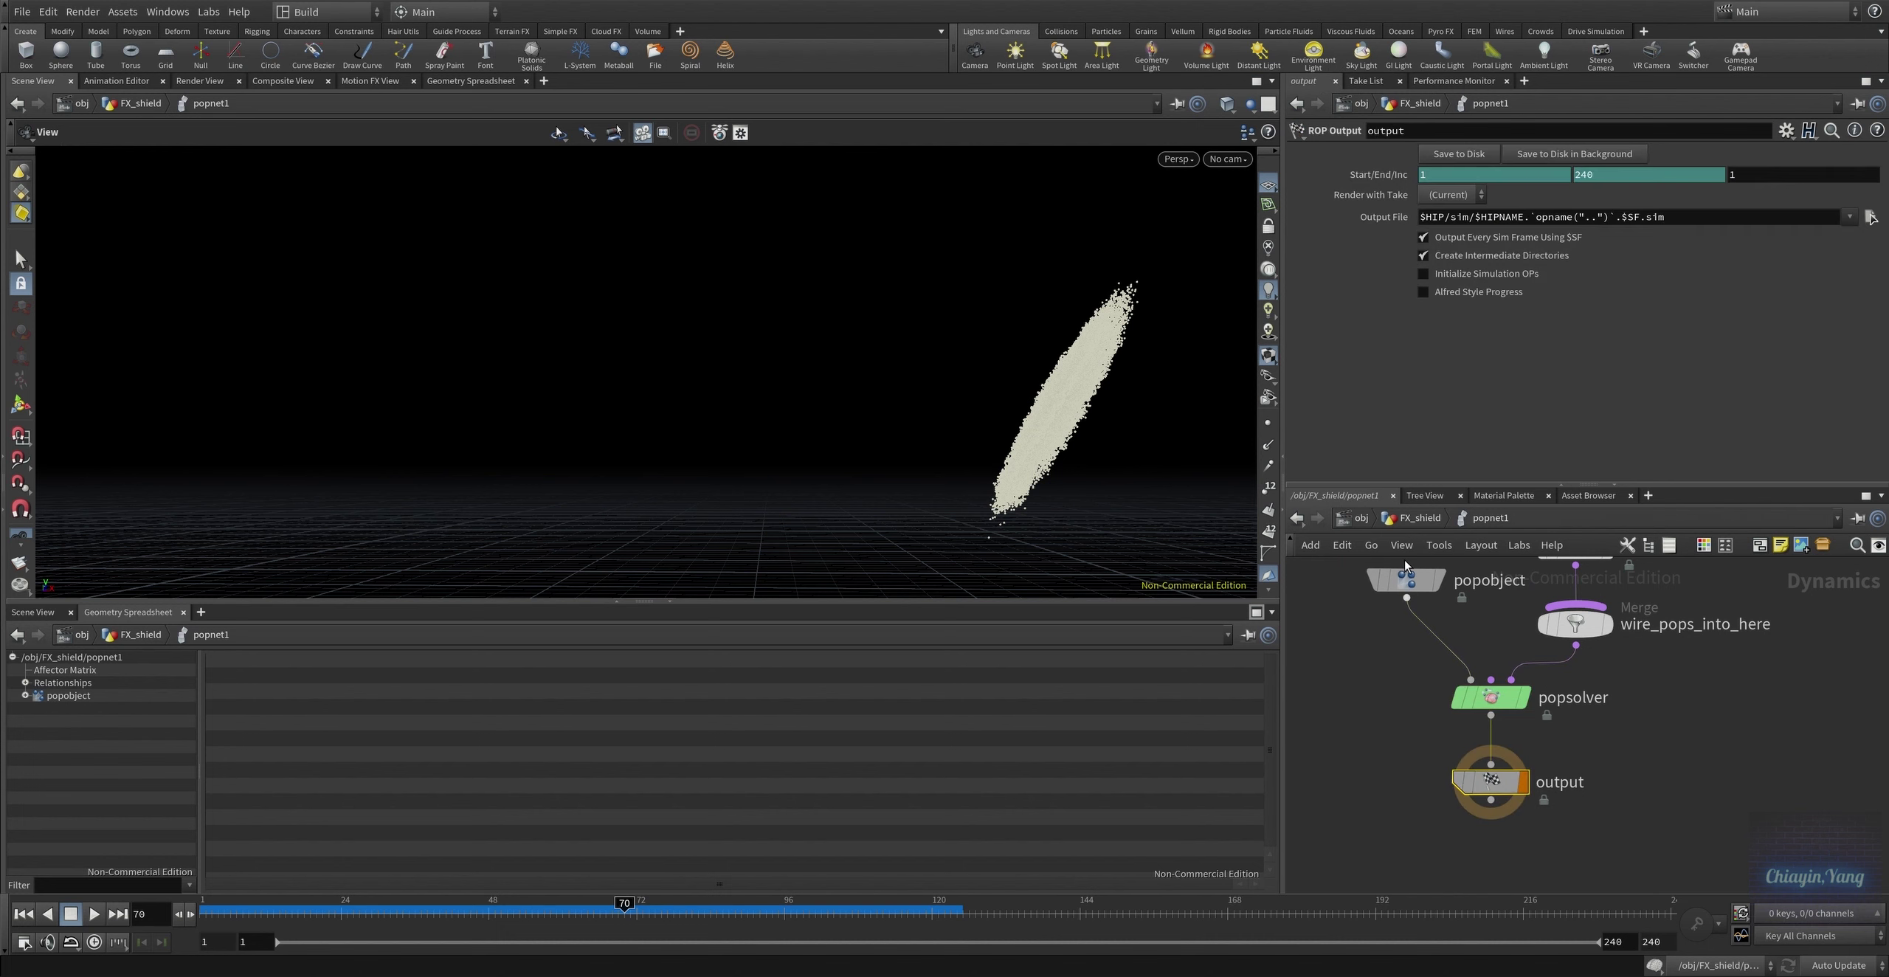
left_click(1407, 518)
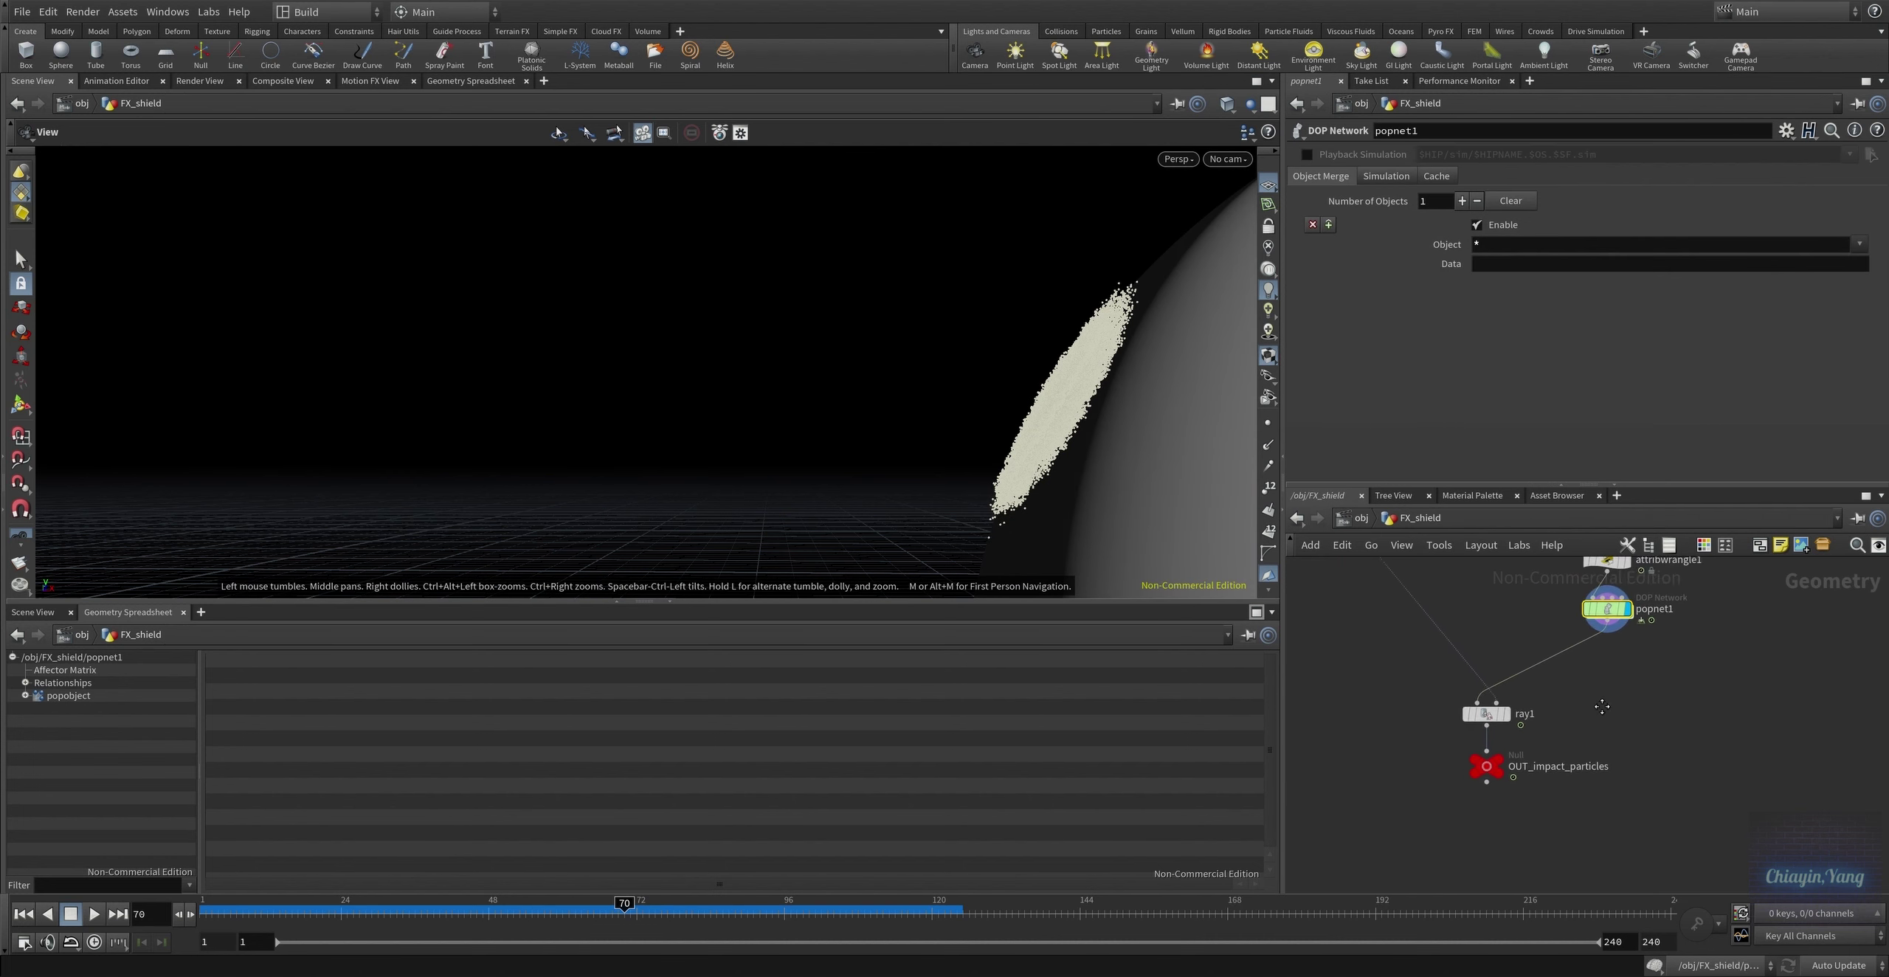
Display ray1's projection onto the sphere, then the OUT_impact_particles result with the dome
left_click(1524, 741)
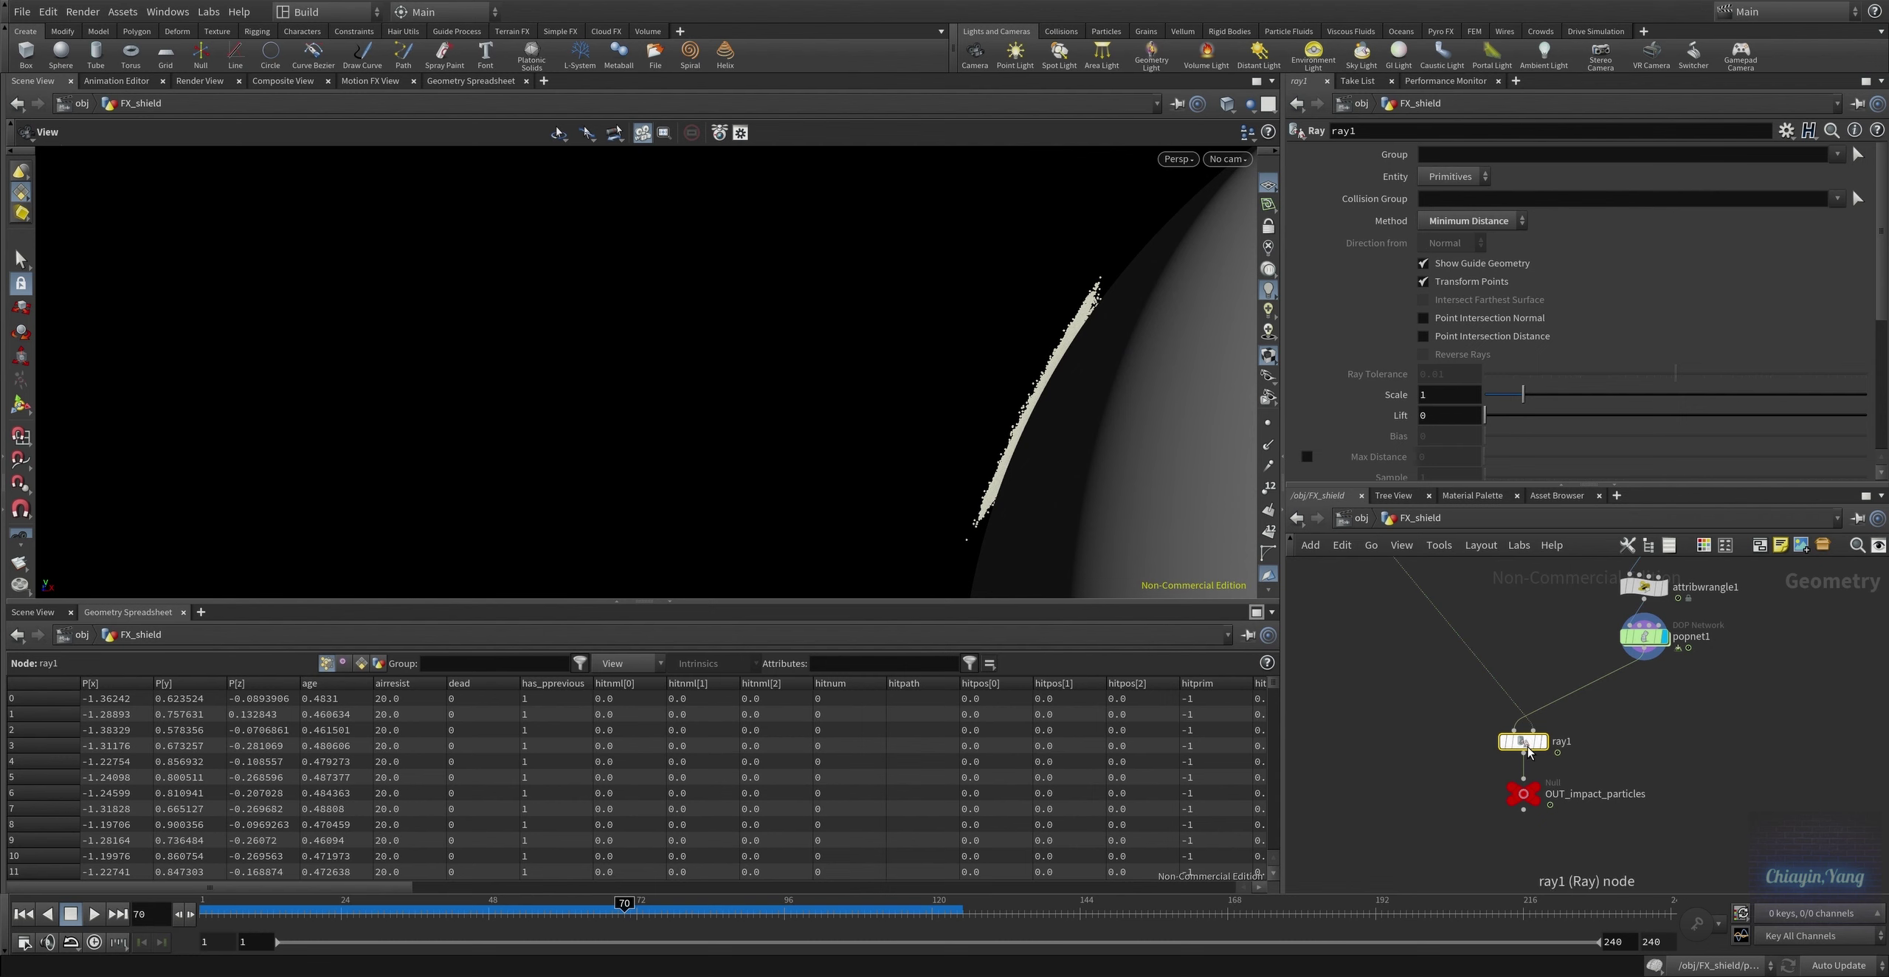
key("r")
mouse_move(1012, 371)
left_mouse_down()
mouse_move(1060, 365)
mouse_move(942, 410)
left_mouse_up()
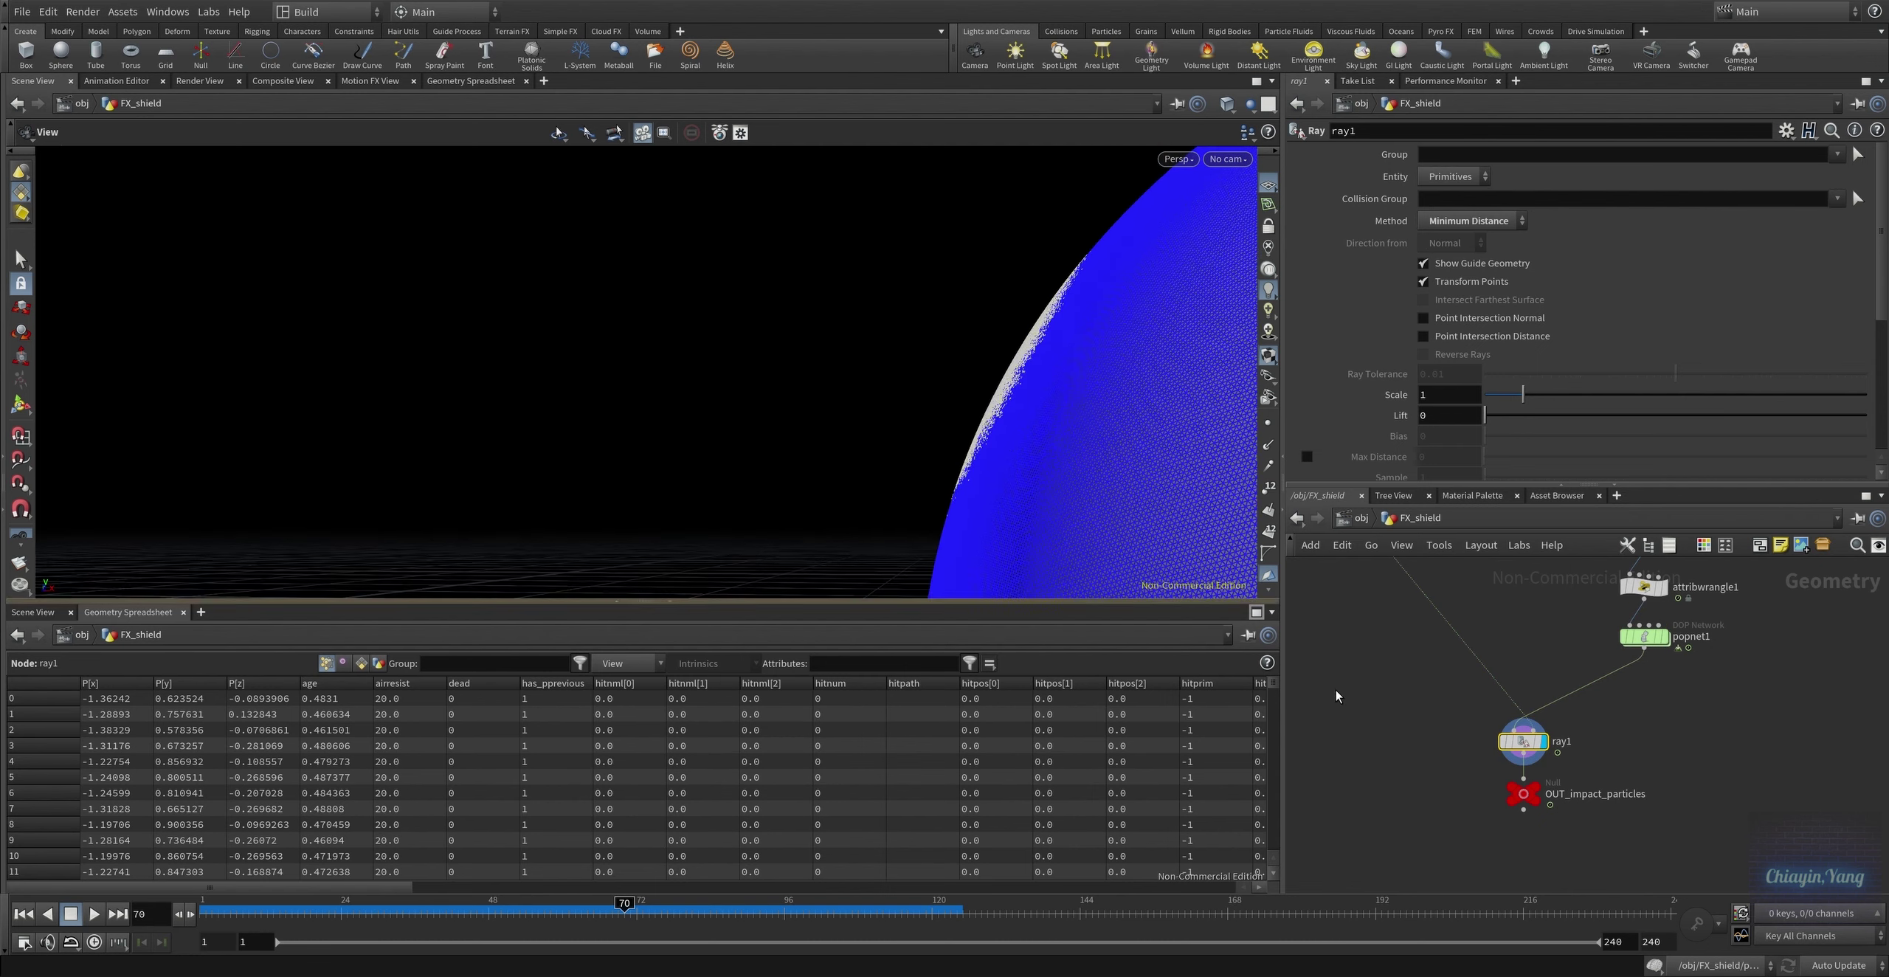
scroll(1410, 778, "down", 5)
middle_click_drag(1465, 789, 1571, 810)
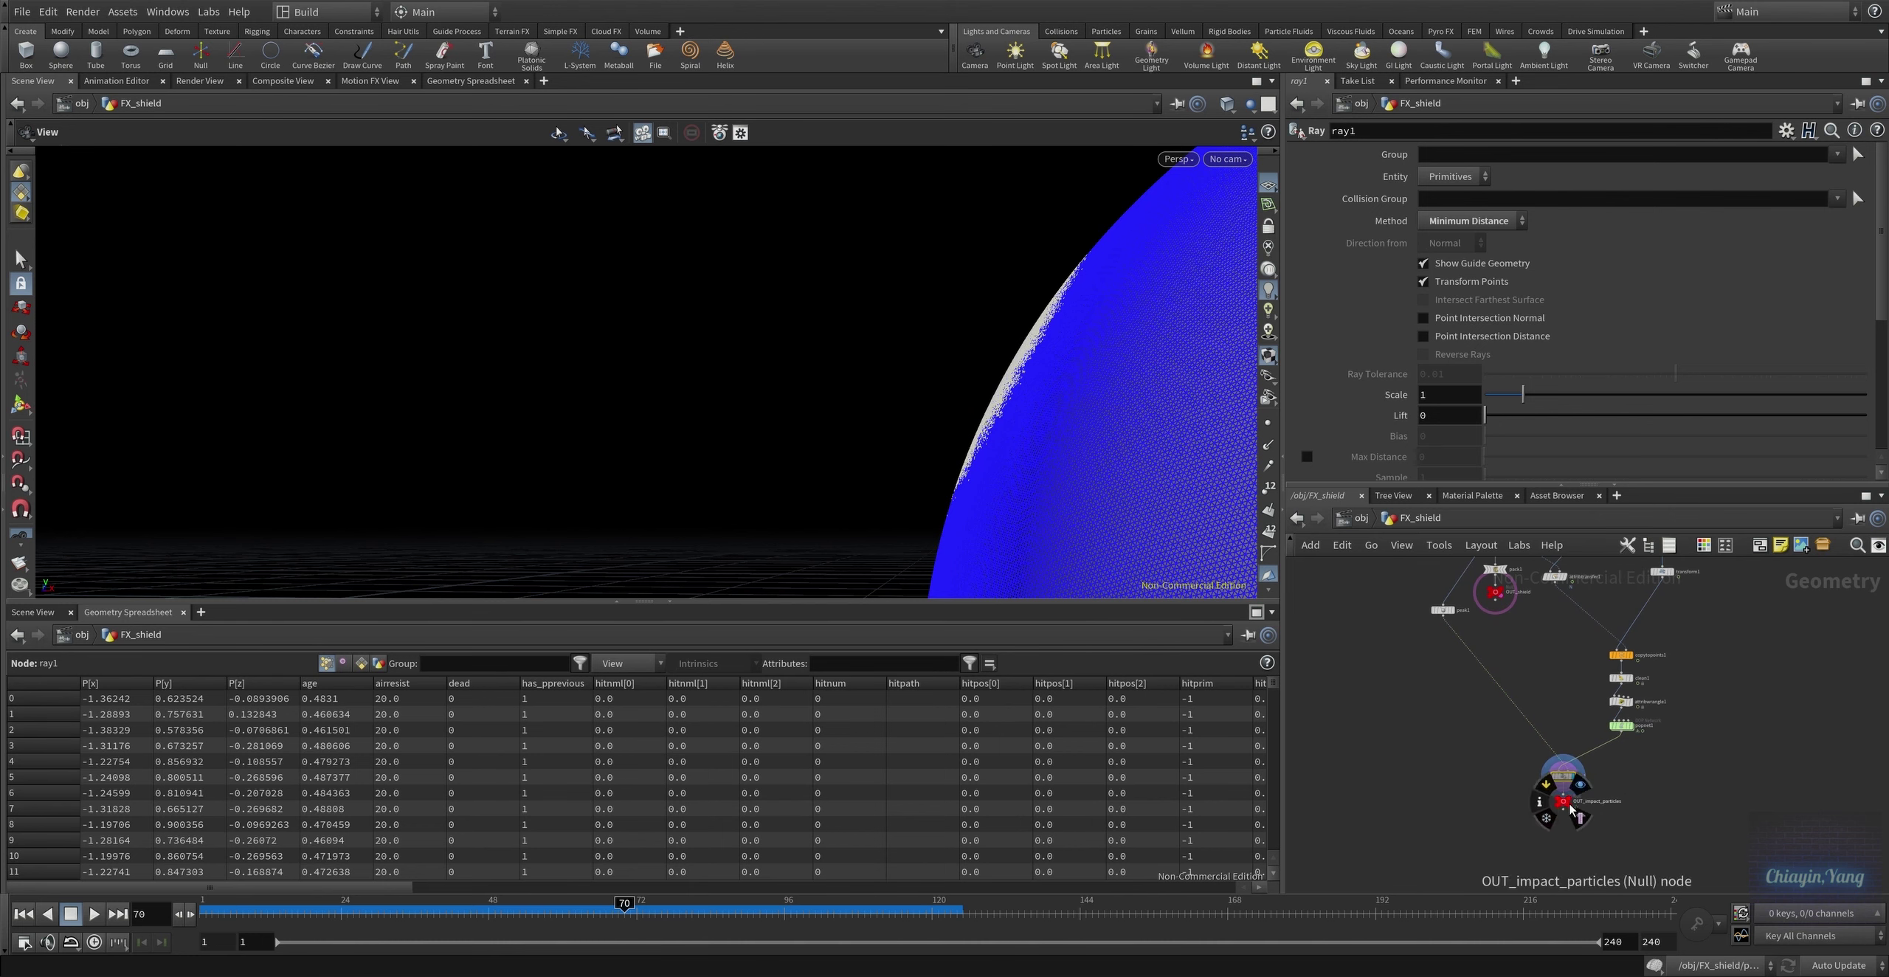
left_click(1570, 809)
mouse_move(1151, 443)
left_mouse_down()
mouse_move(1055, 455)
mouse_move(647, 399)
mouse_move(674, 443)
left_mouse_up()
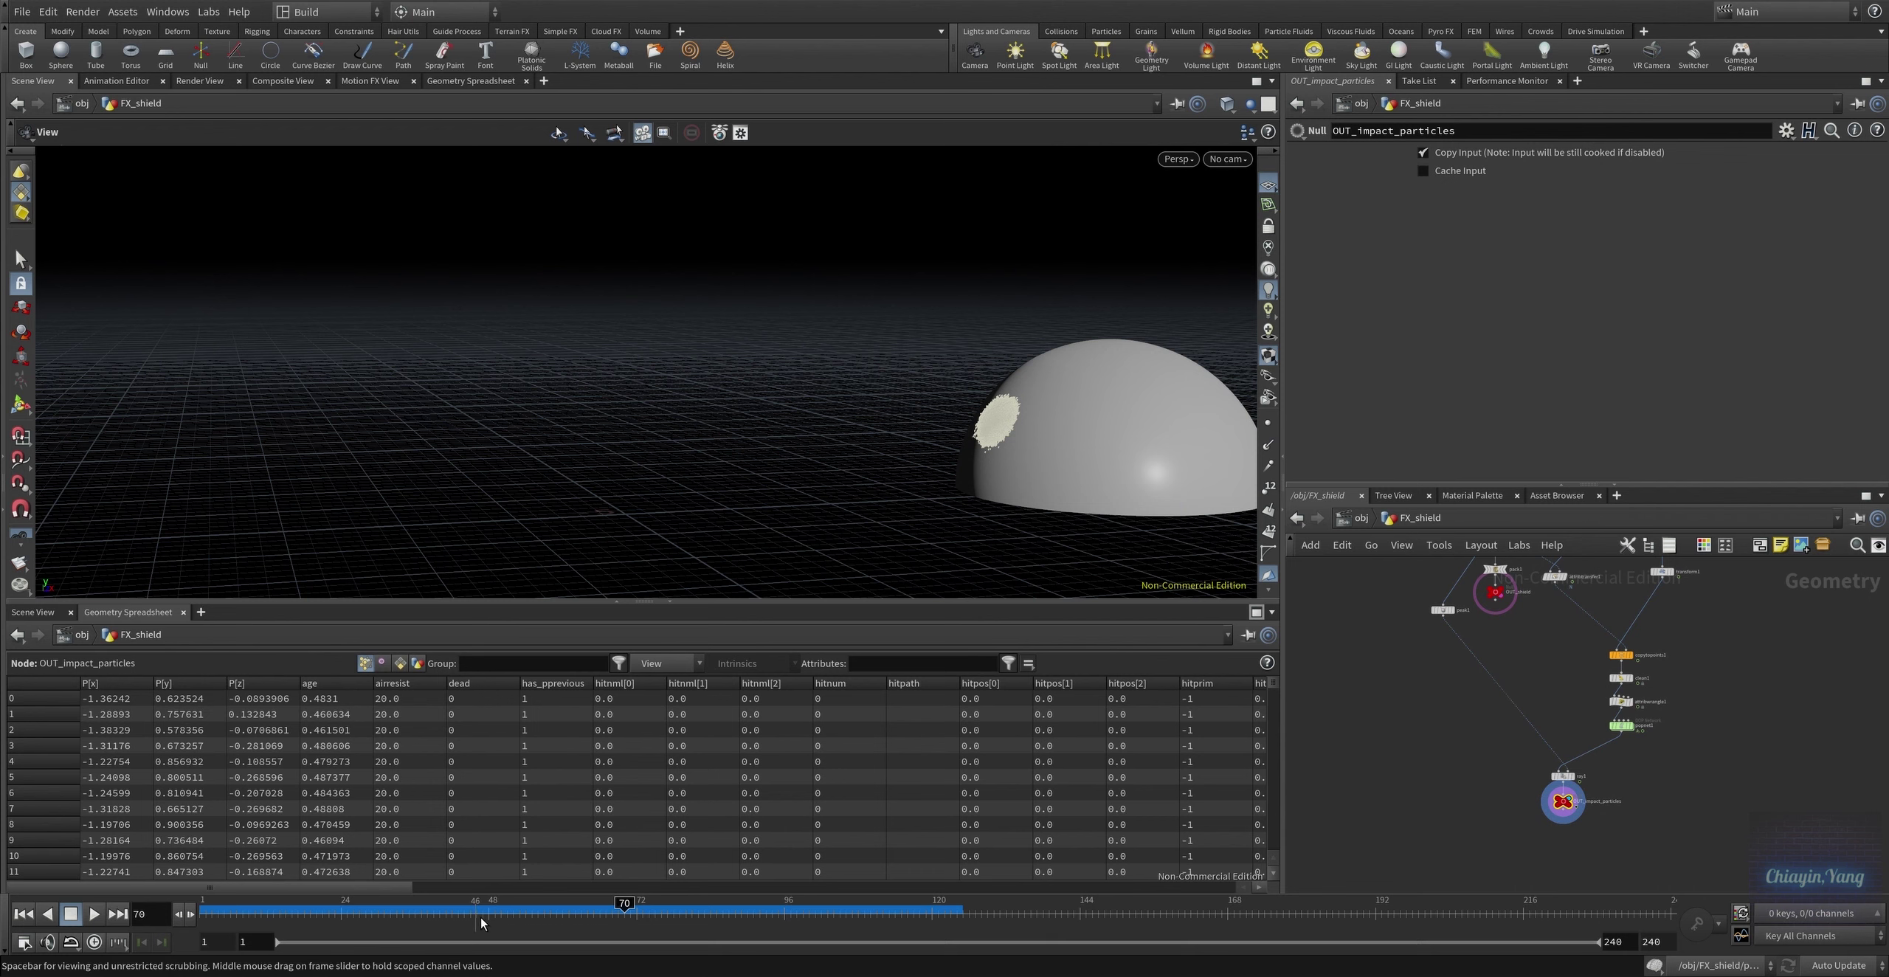
Scrub through the impact patch forming, hide the dome template, and return to /obj
left_click_drag(481, 923, 294, 919)
left_click_drag(471, 922, 762, 957)
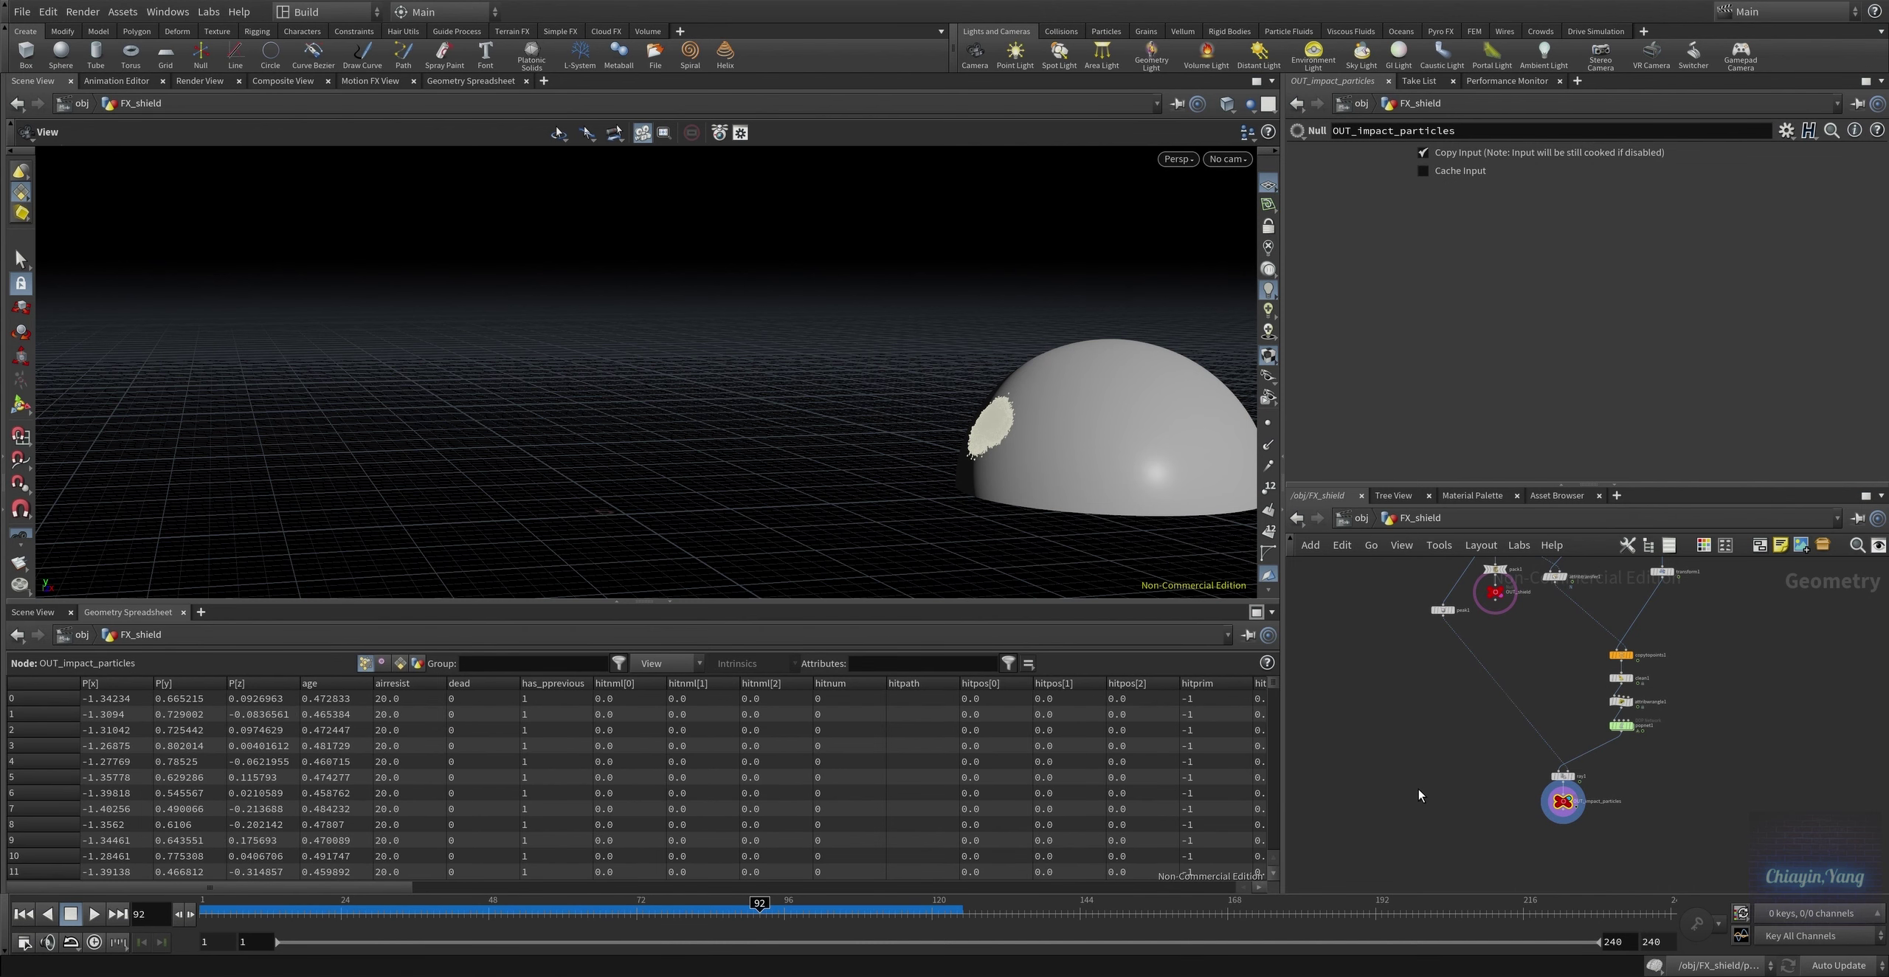
scroll(1418, 795, "down", 2)
scroll(1476, 805, "down", 2)
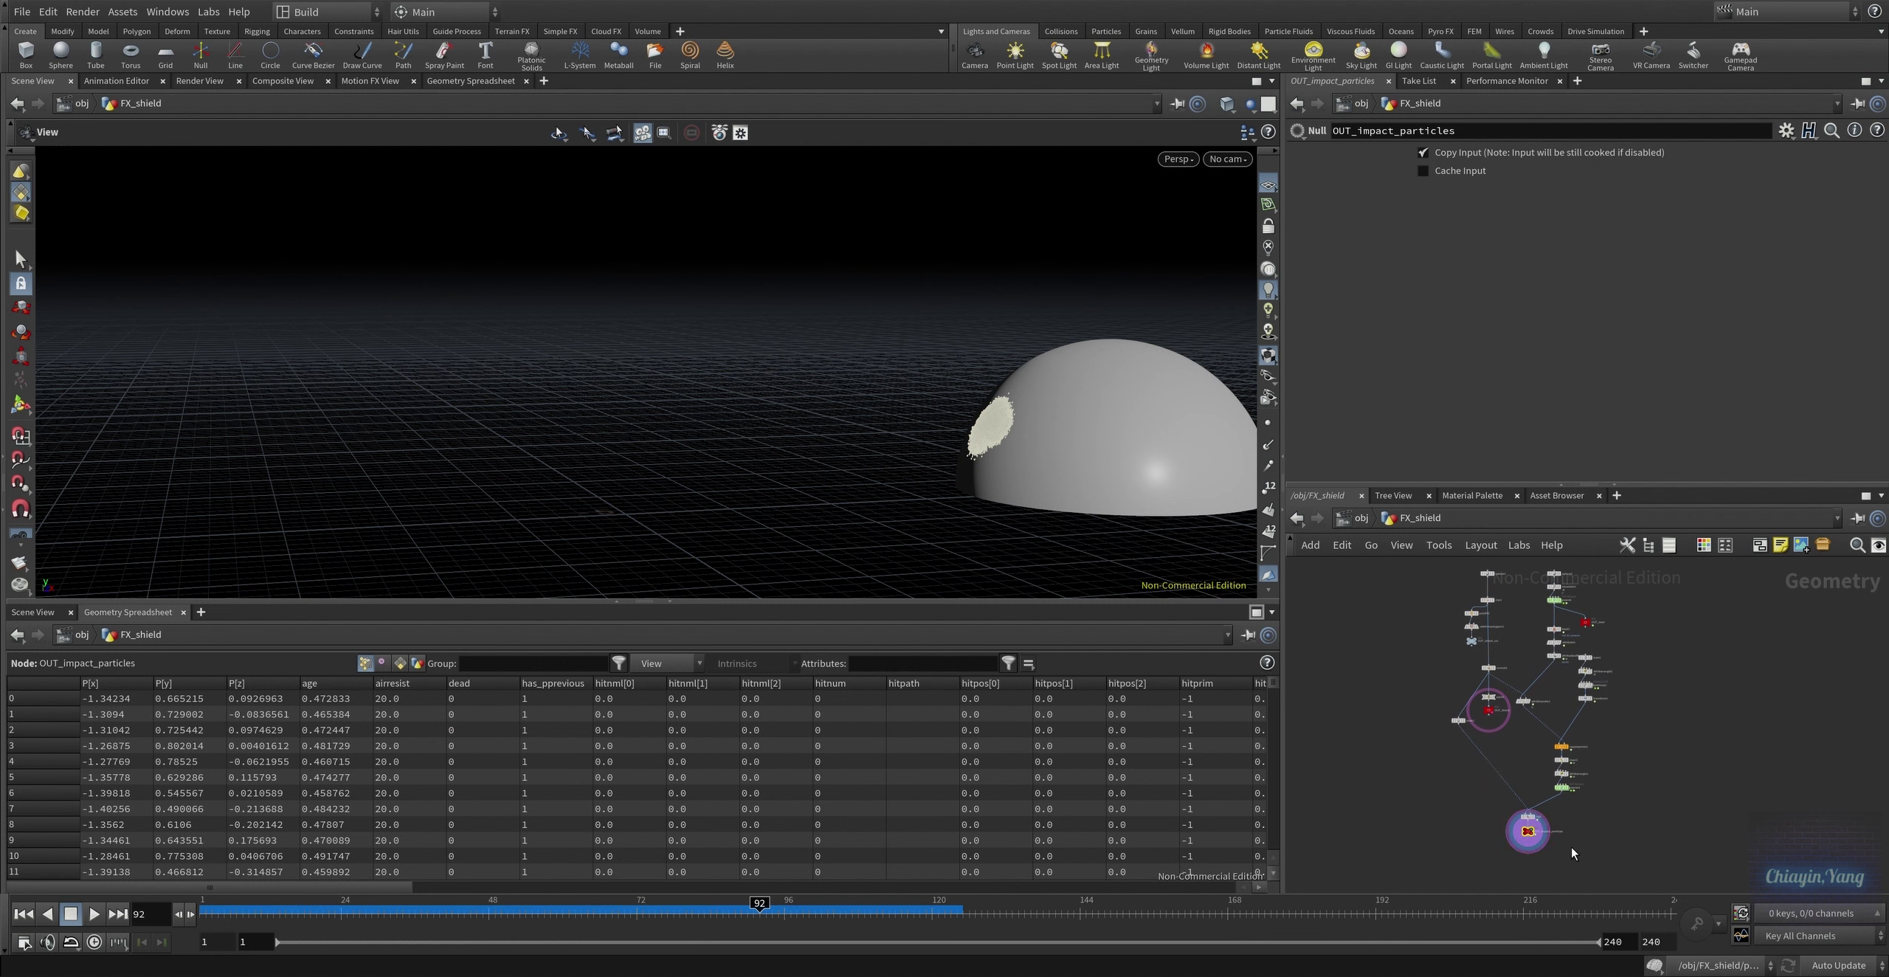
key("t")
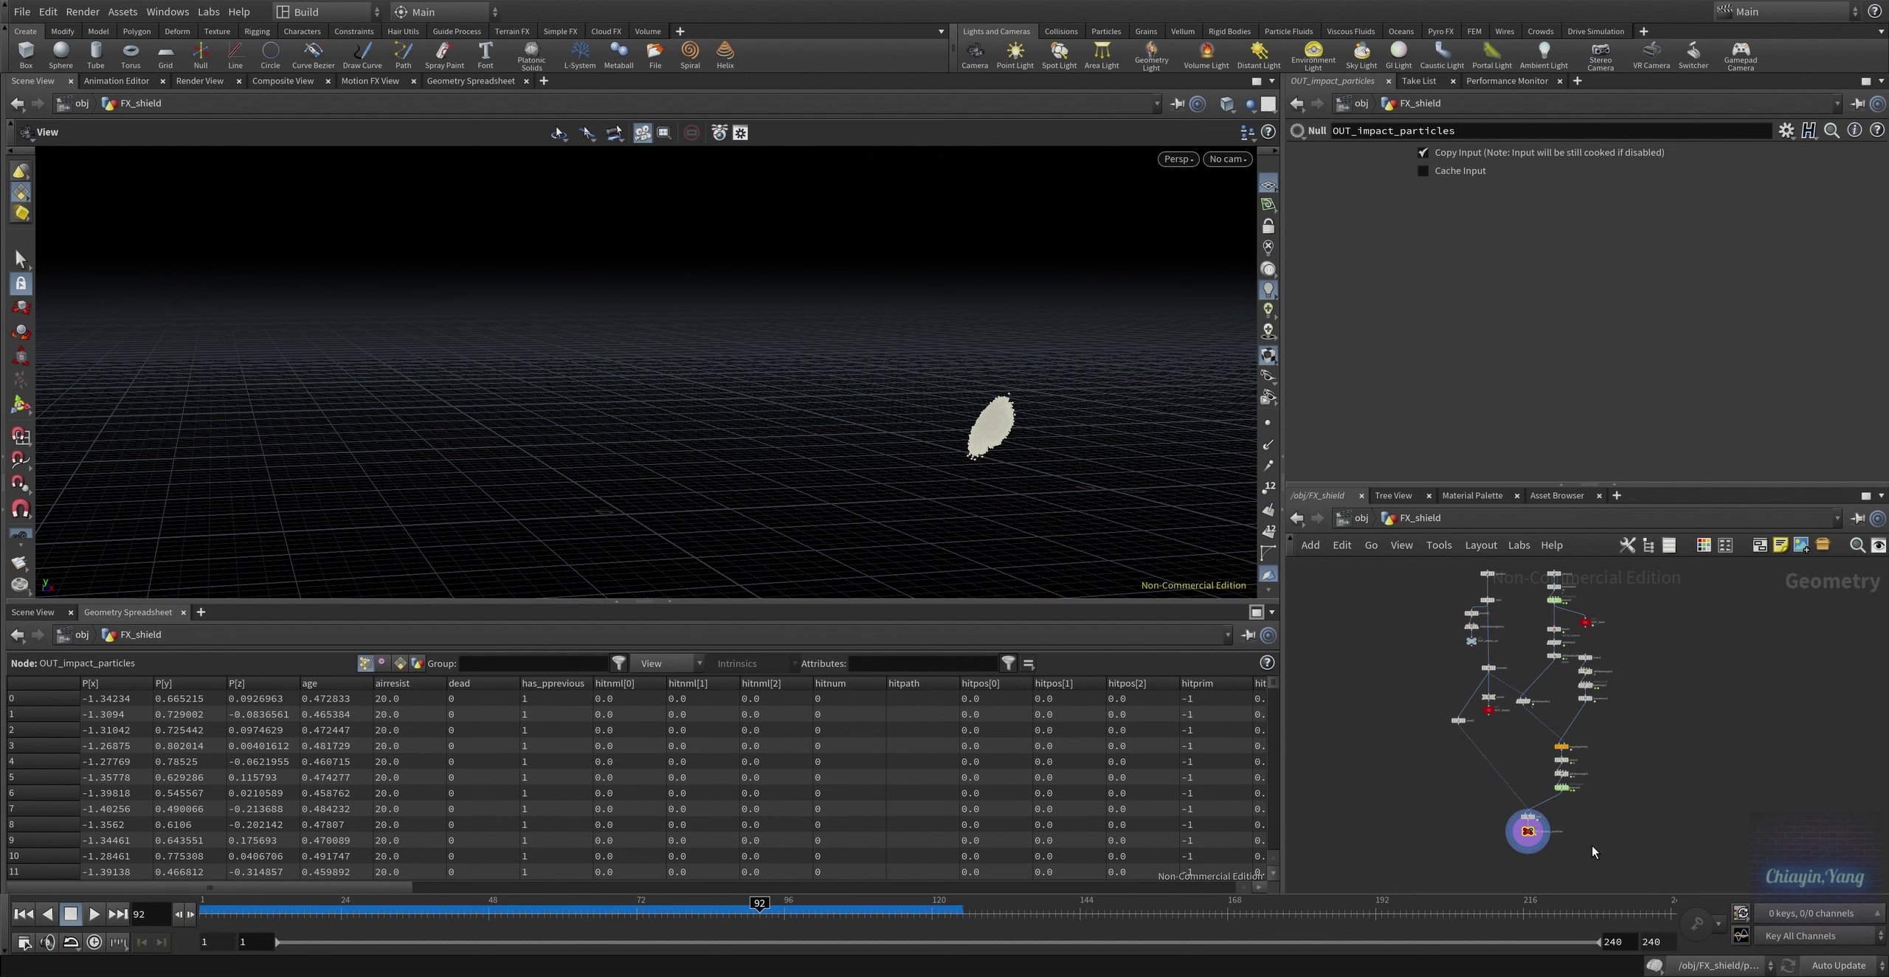
scroll(1587, 849, "up", 5)
scroll(1539, 838, "up", 5)
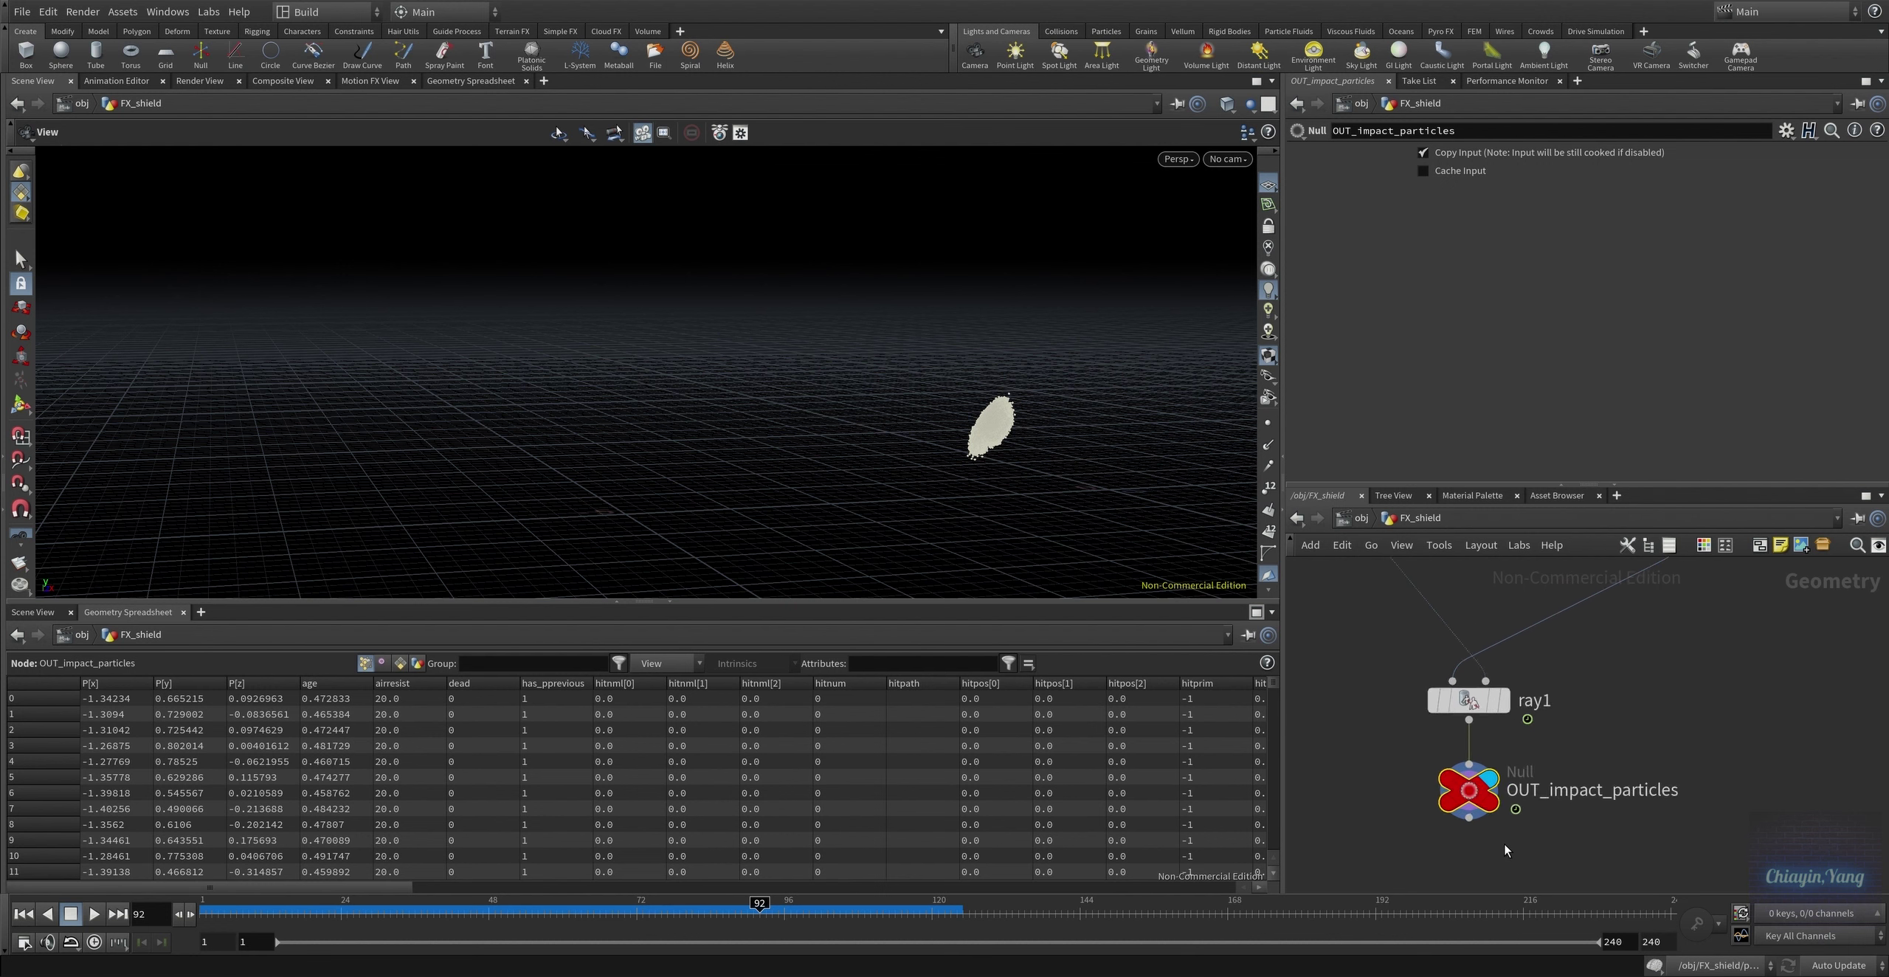
left_click(1362, 519)
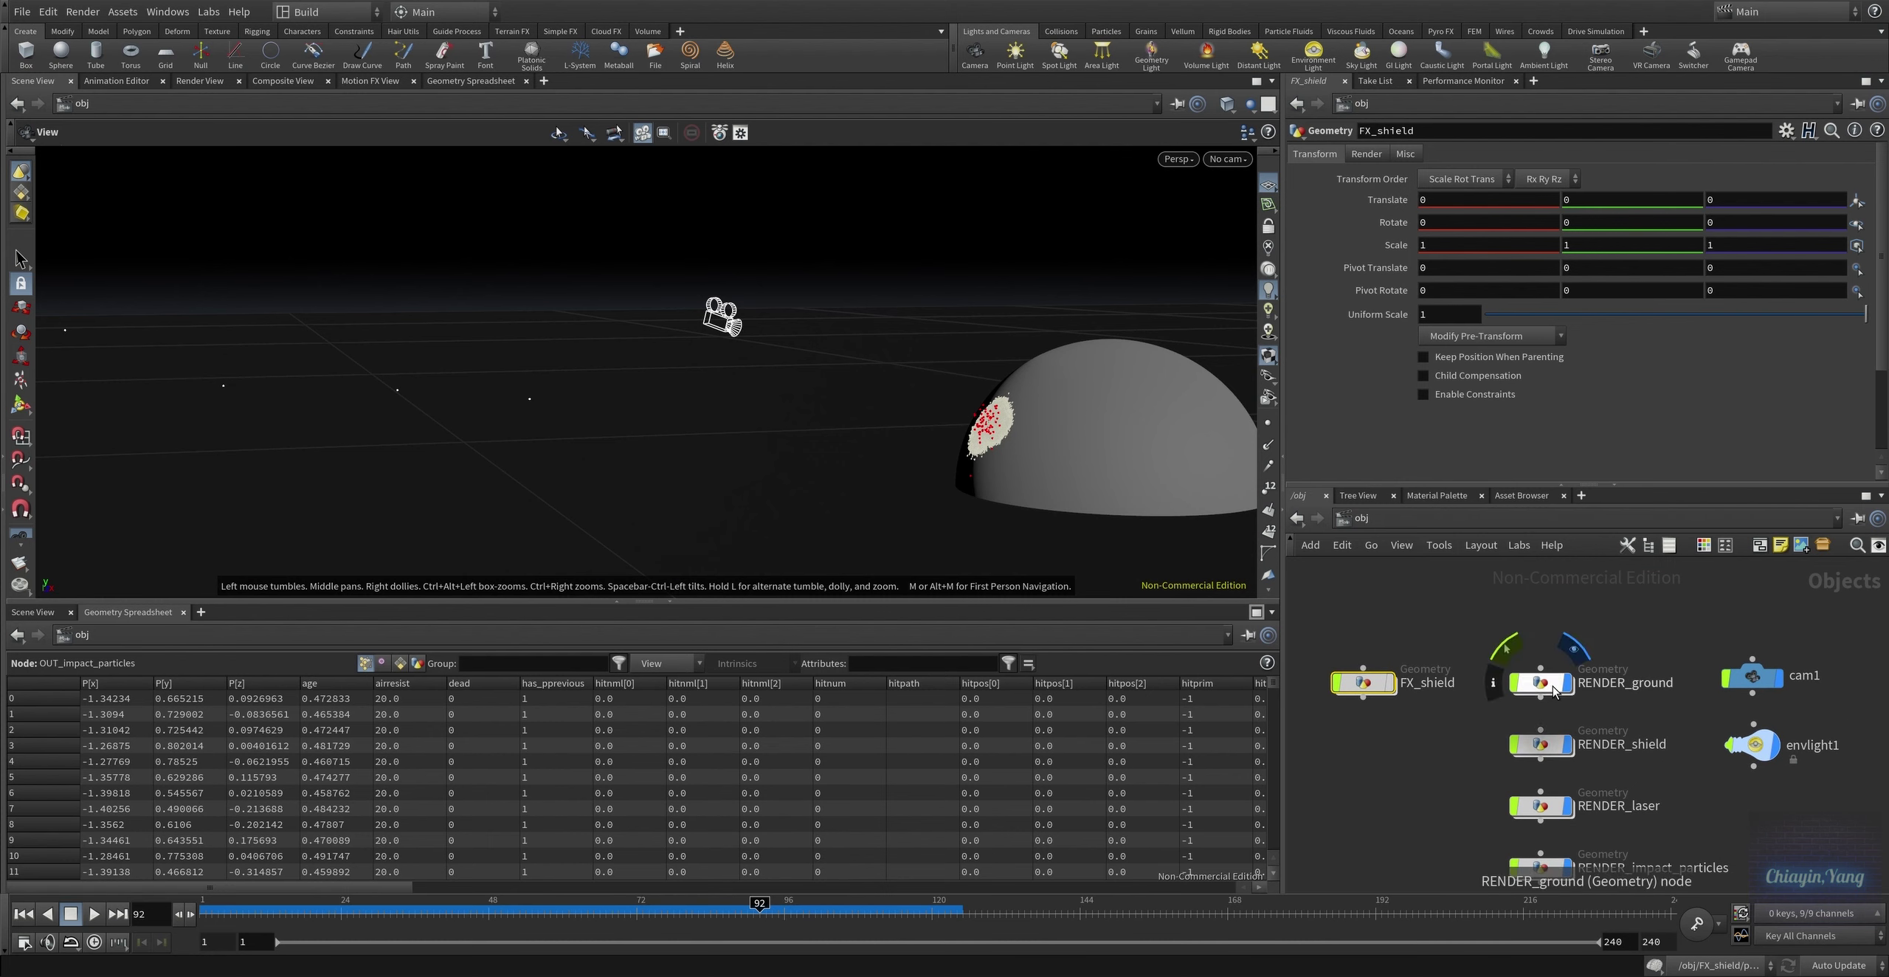
Dive into RENDER_ground and RENDER_shield to check their merged geometry and material
double_click(1543, 683)
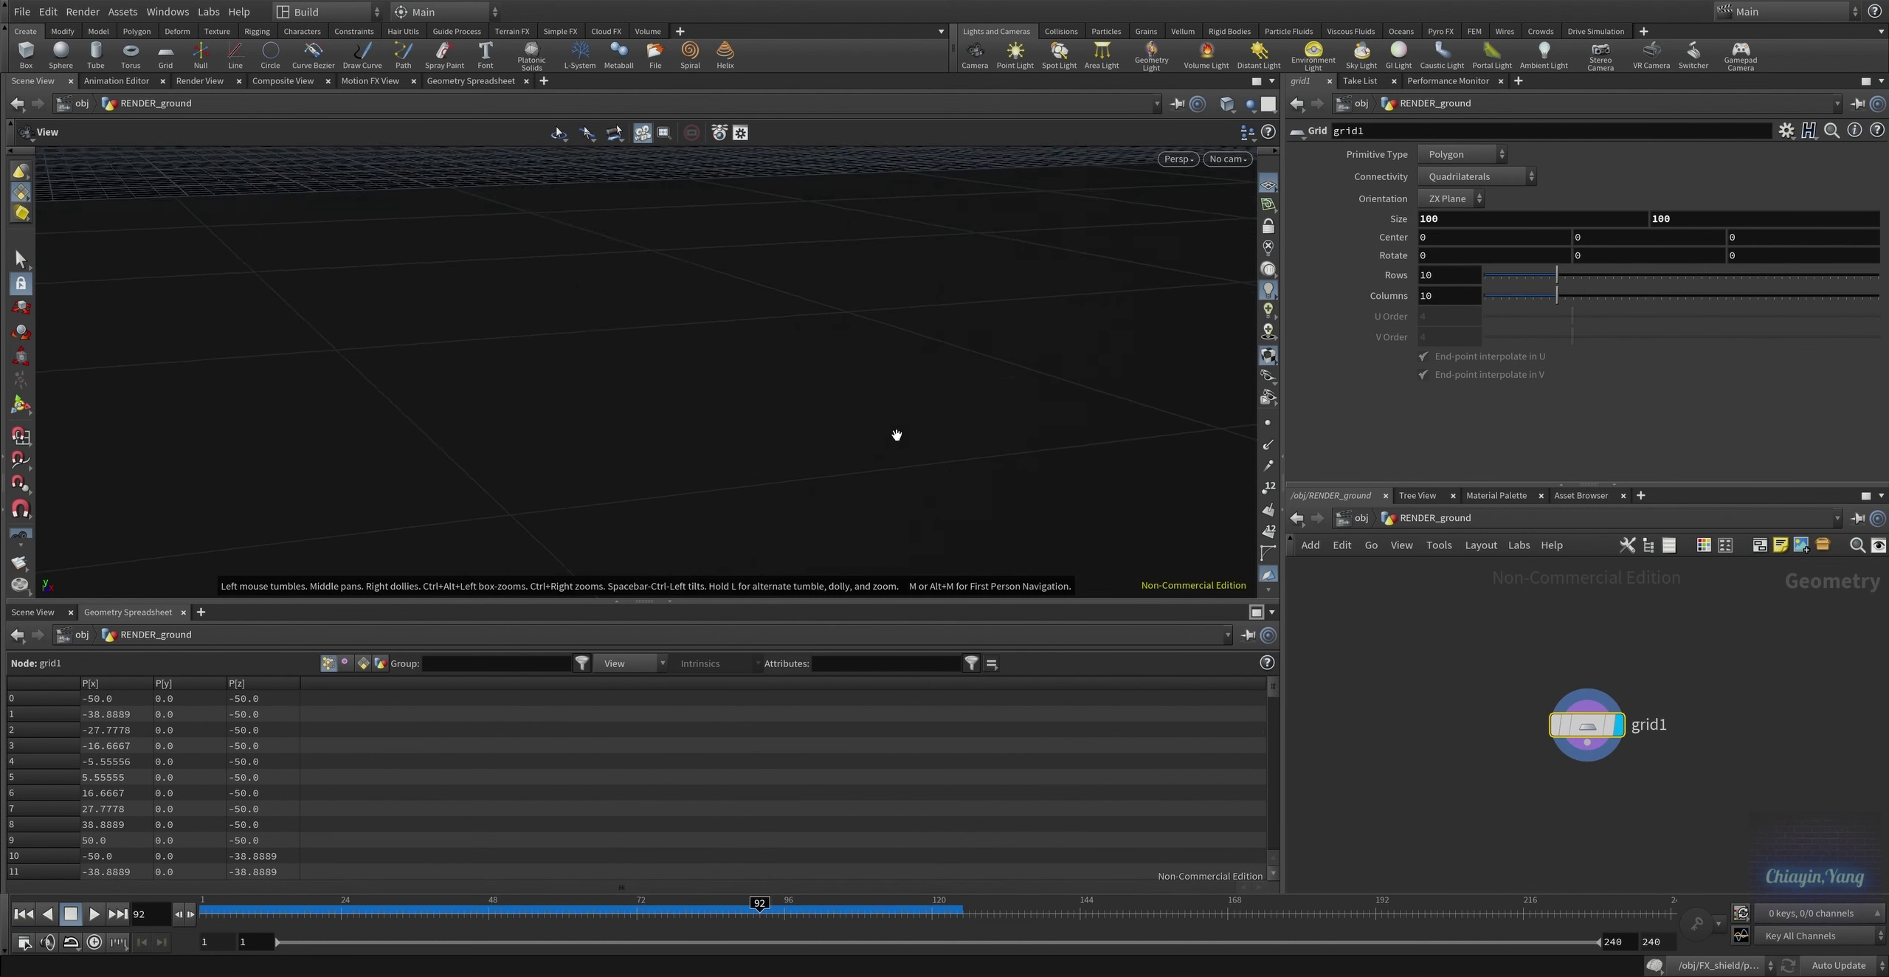
left_click_drag(960, 595, 337, 400)
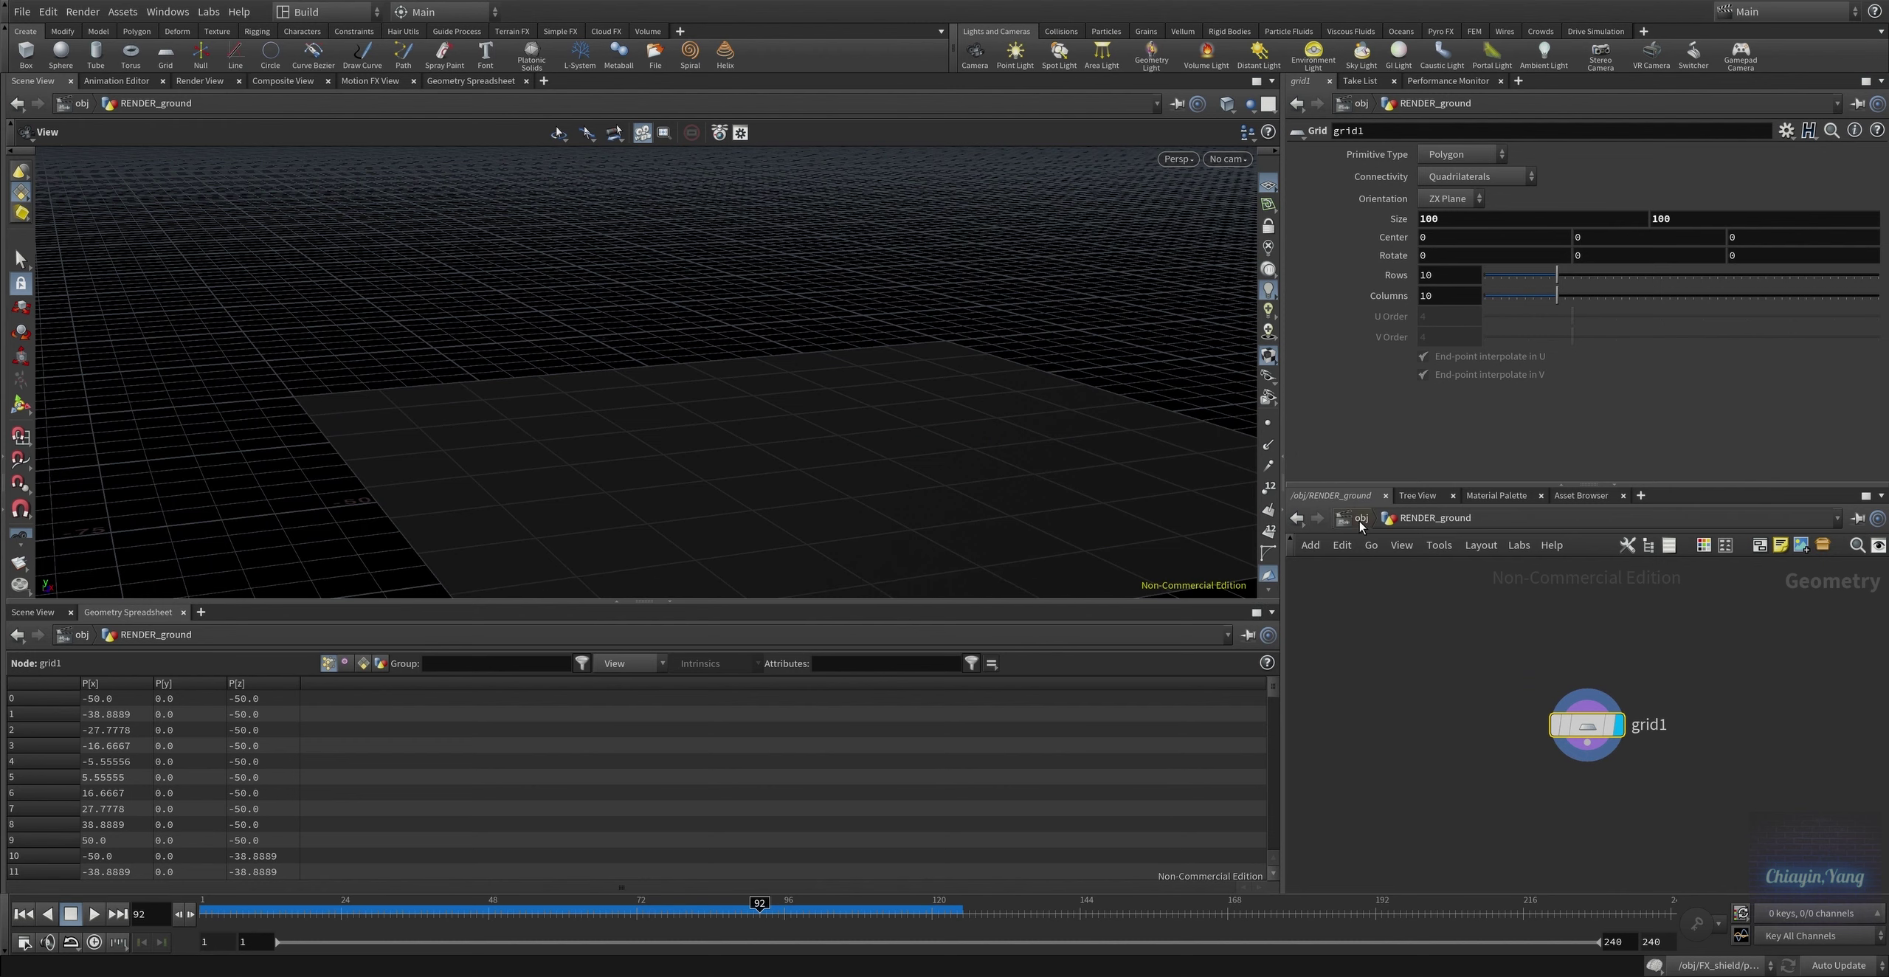
left_click(1362, 519)
double_click(1541, 749)
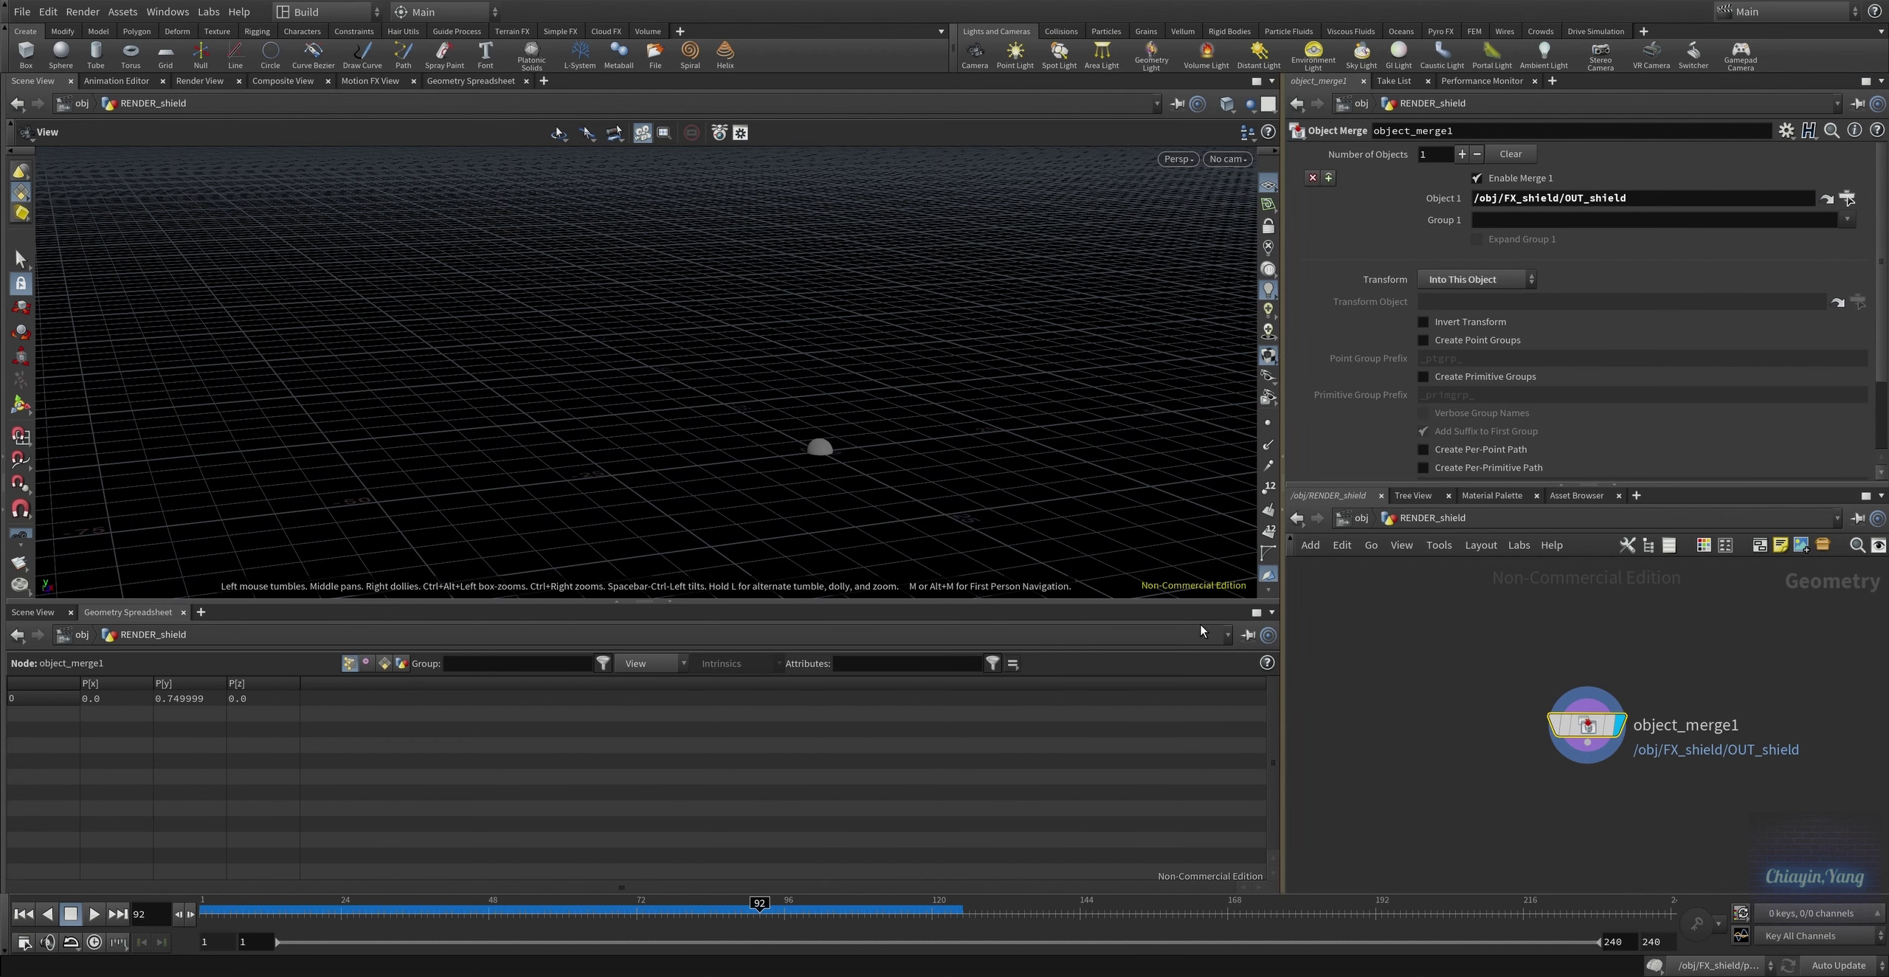
scroll(1143, 467, "up", 3)
scroll(1143, 467, "up", 3)
left_click(1362, 519)
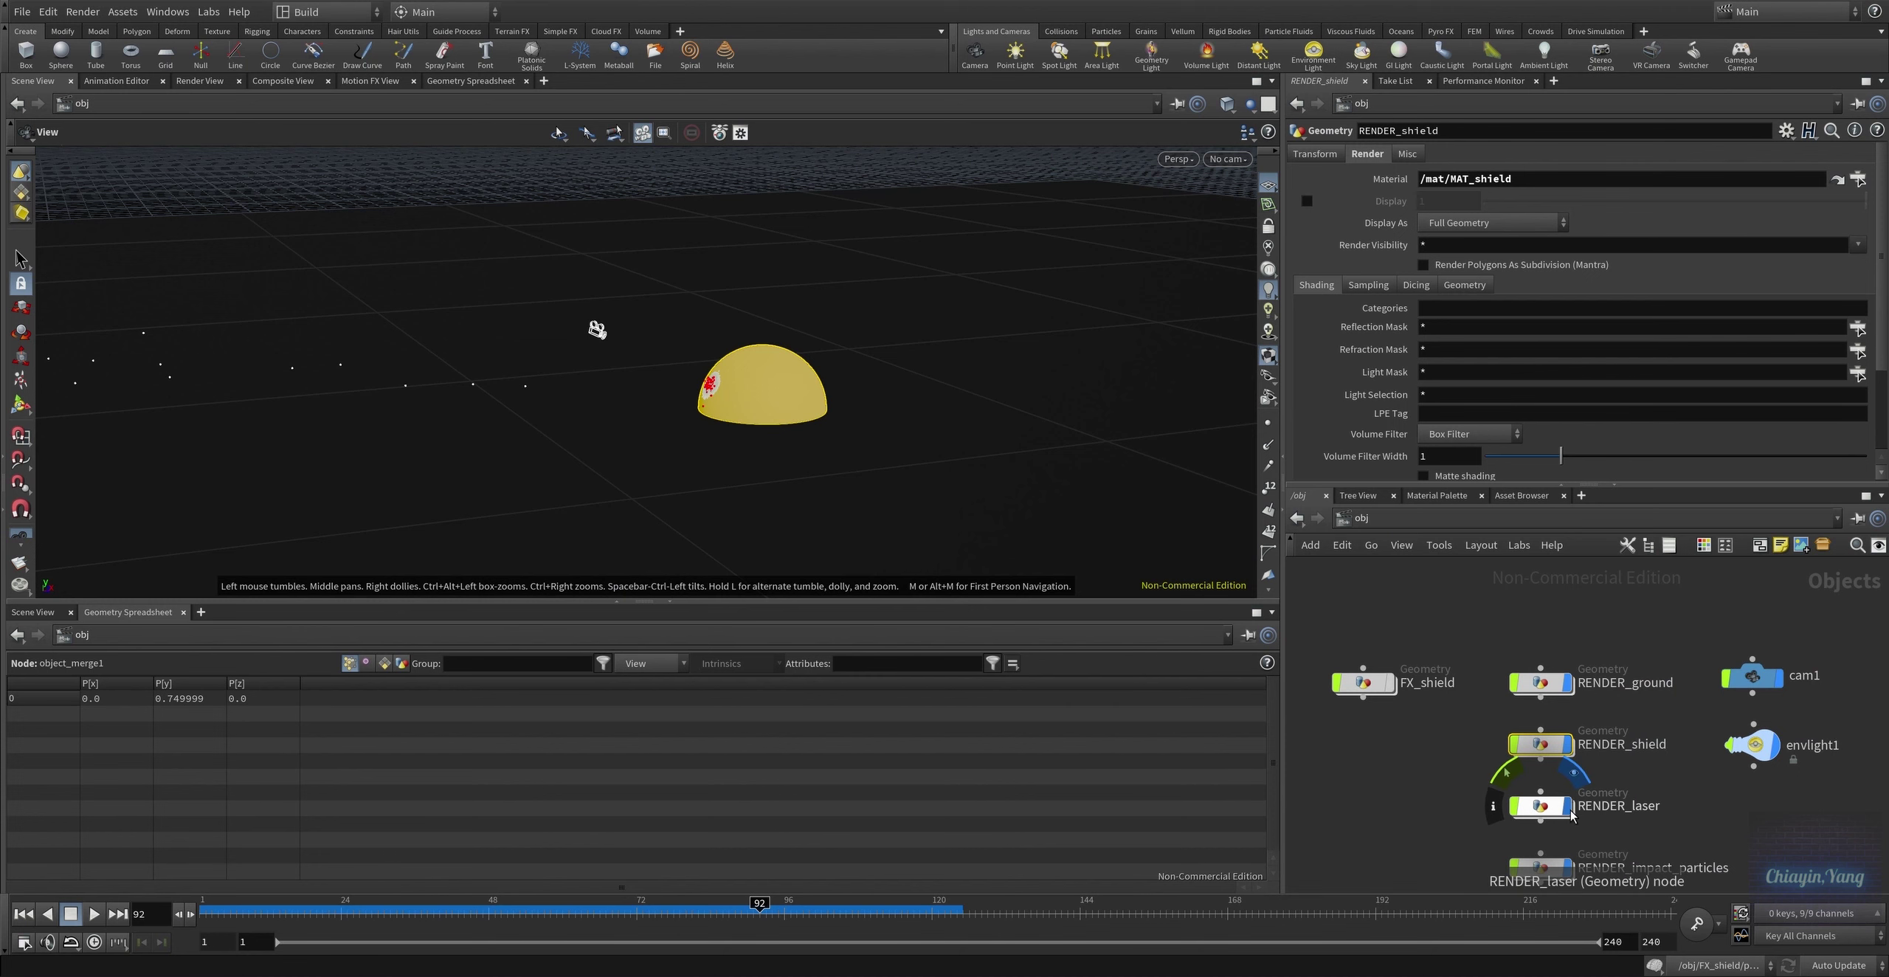
Check RENDER_laser and RENDER_impact_particles' object merges, then return to the object level
double_click(1535, 808)
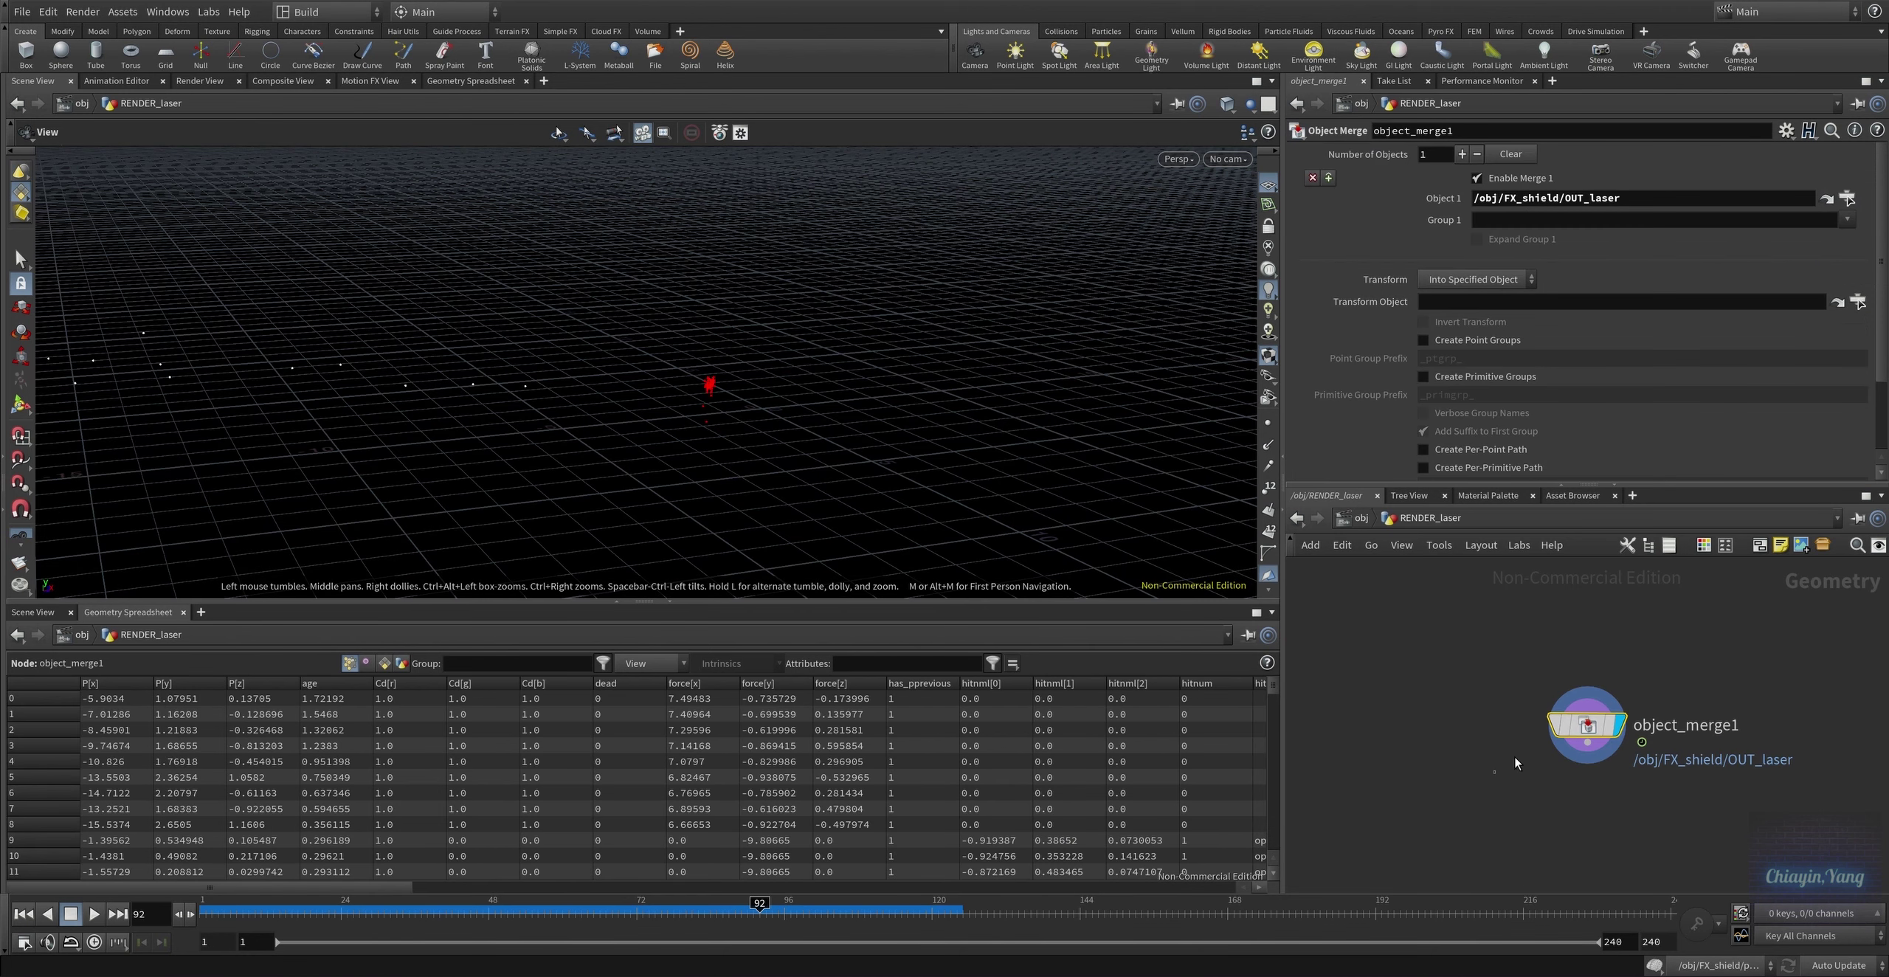
left_click(1356, 519)
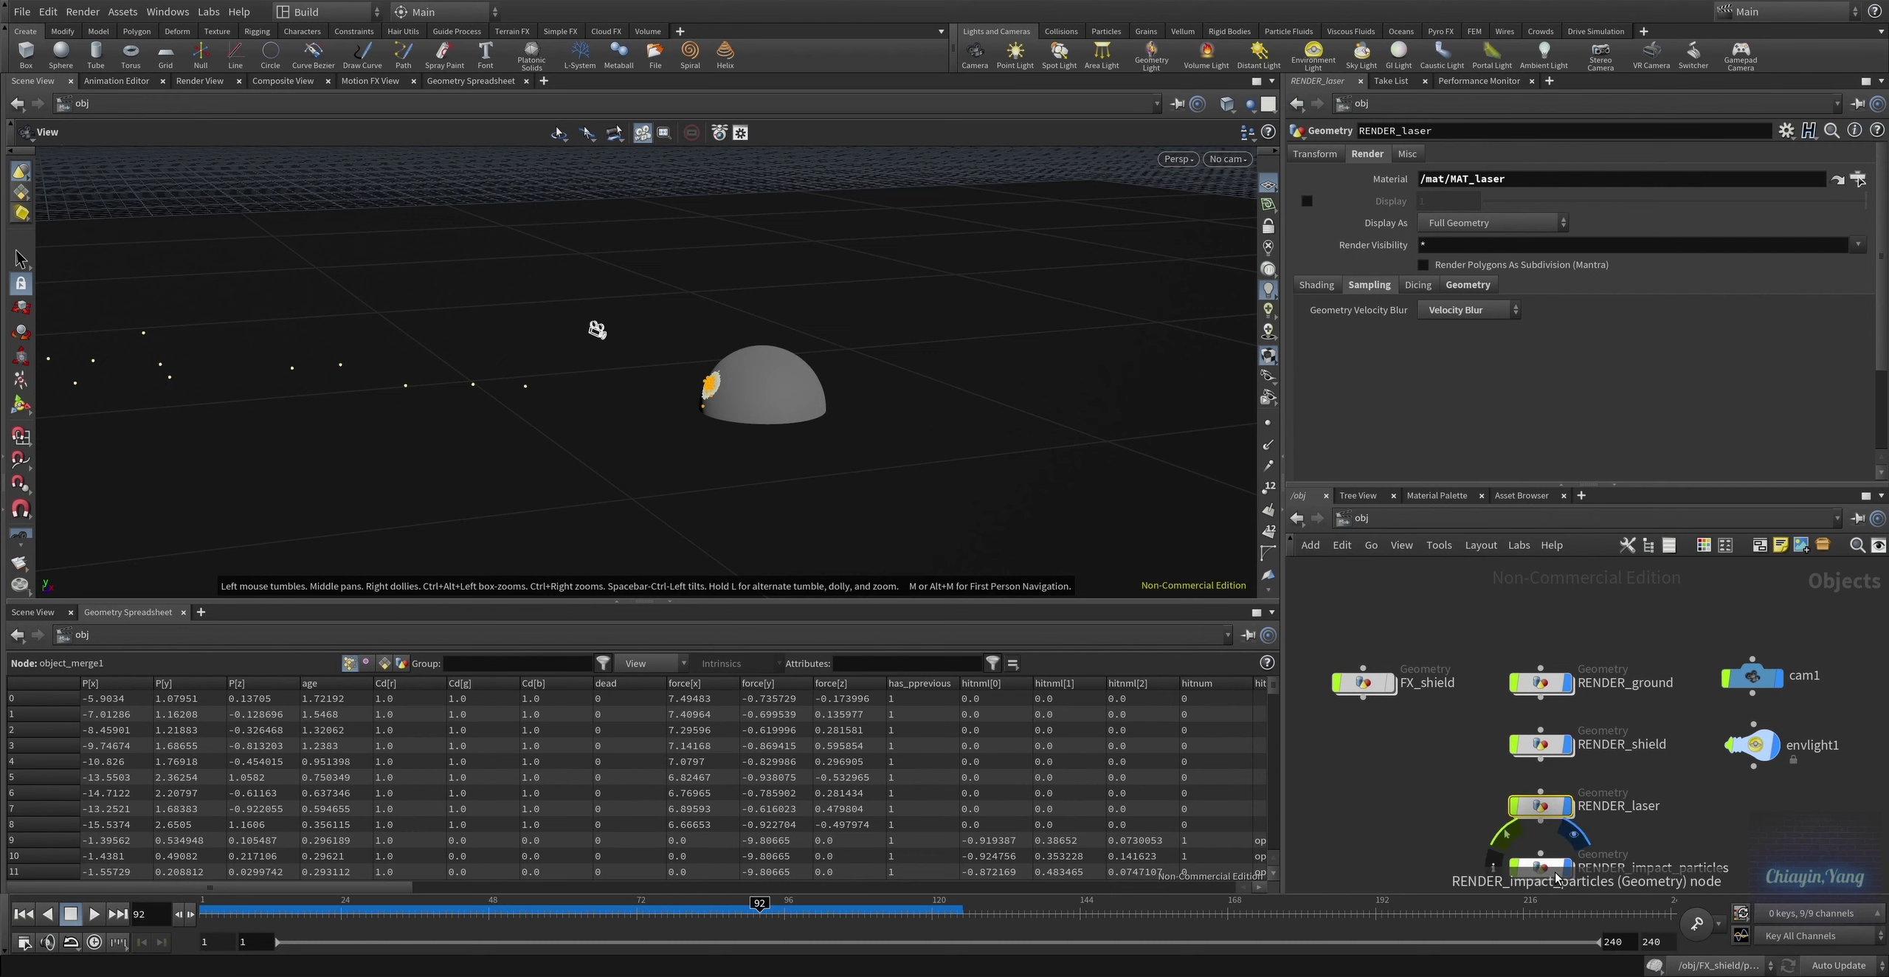
double_click(1556, 878)
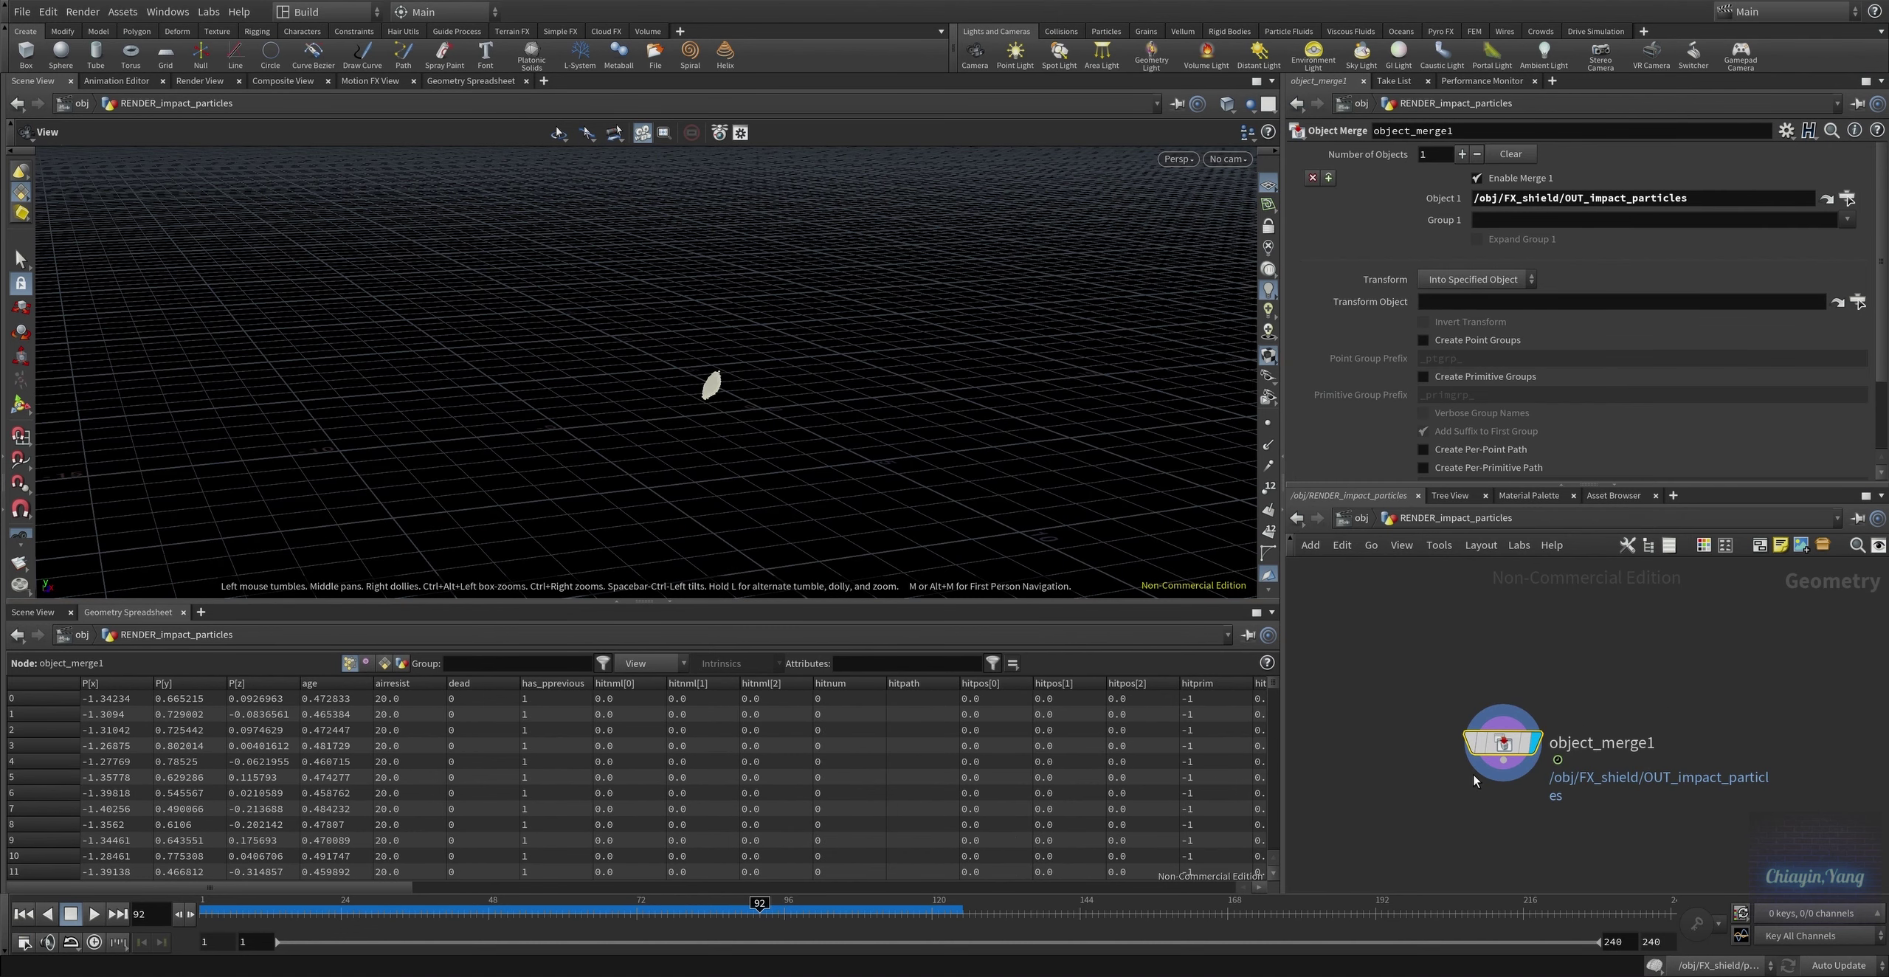
left_click(1358, 518)
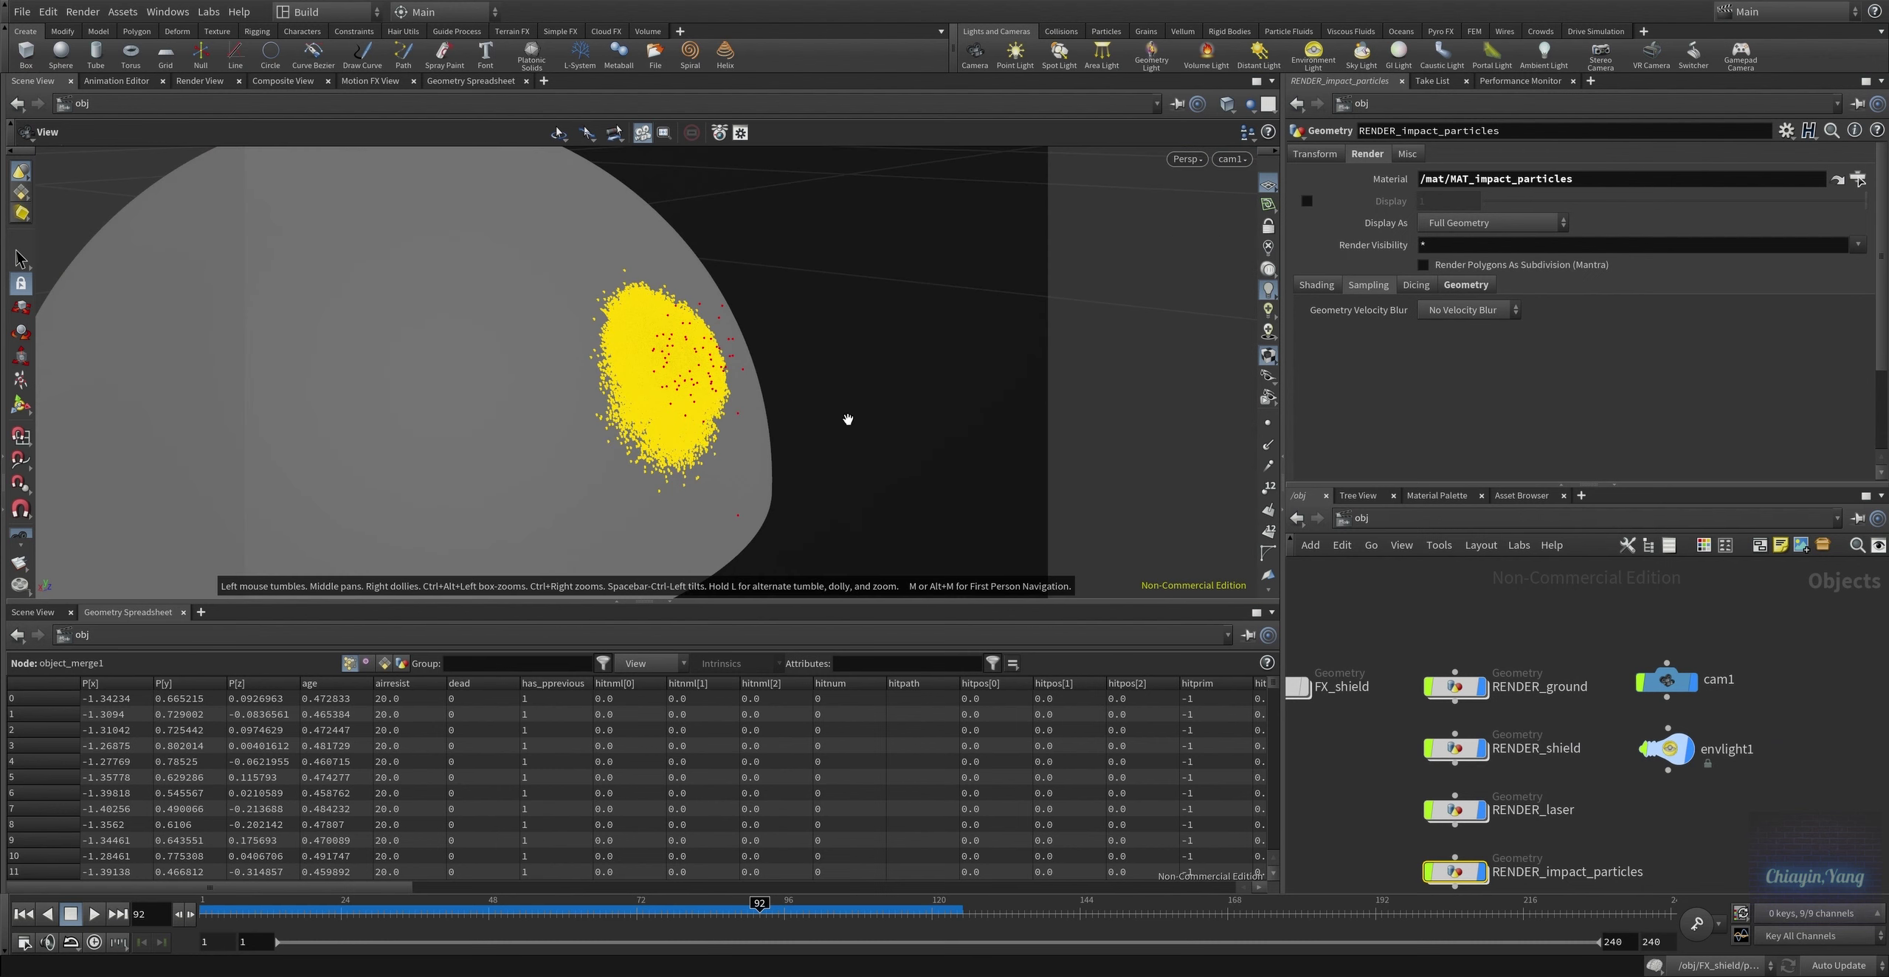
Set cam1's shutter time to 0.3, review envlight1, and open MAT_shield from the material palette
left_click(1666, 679)
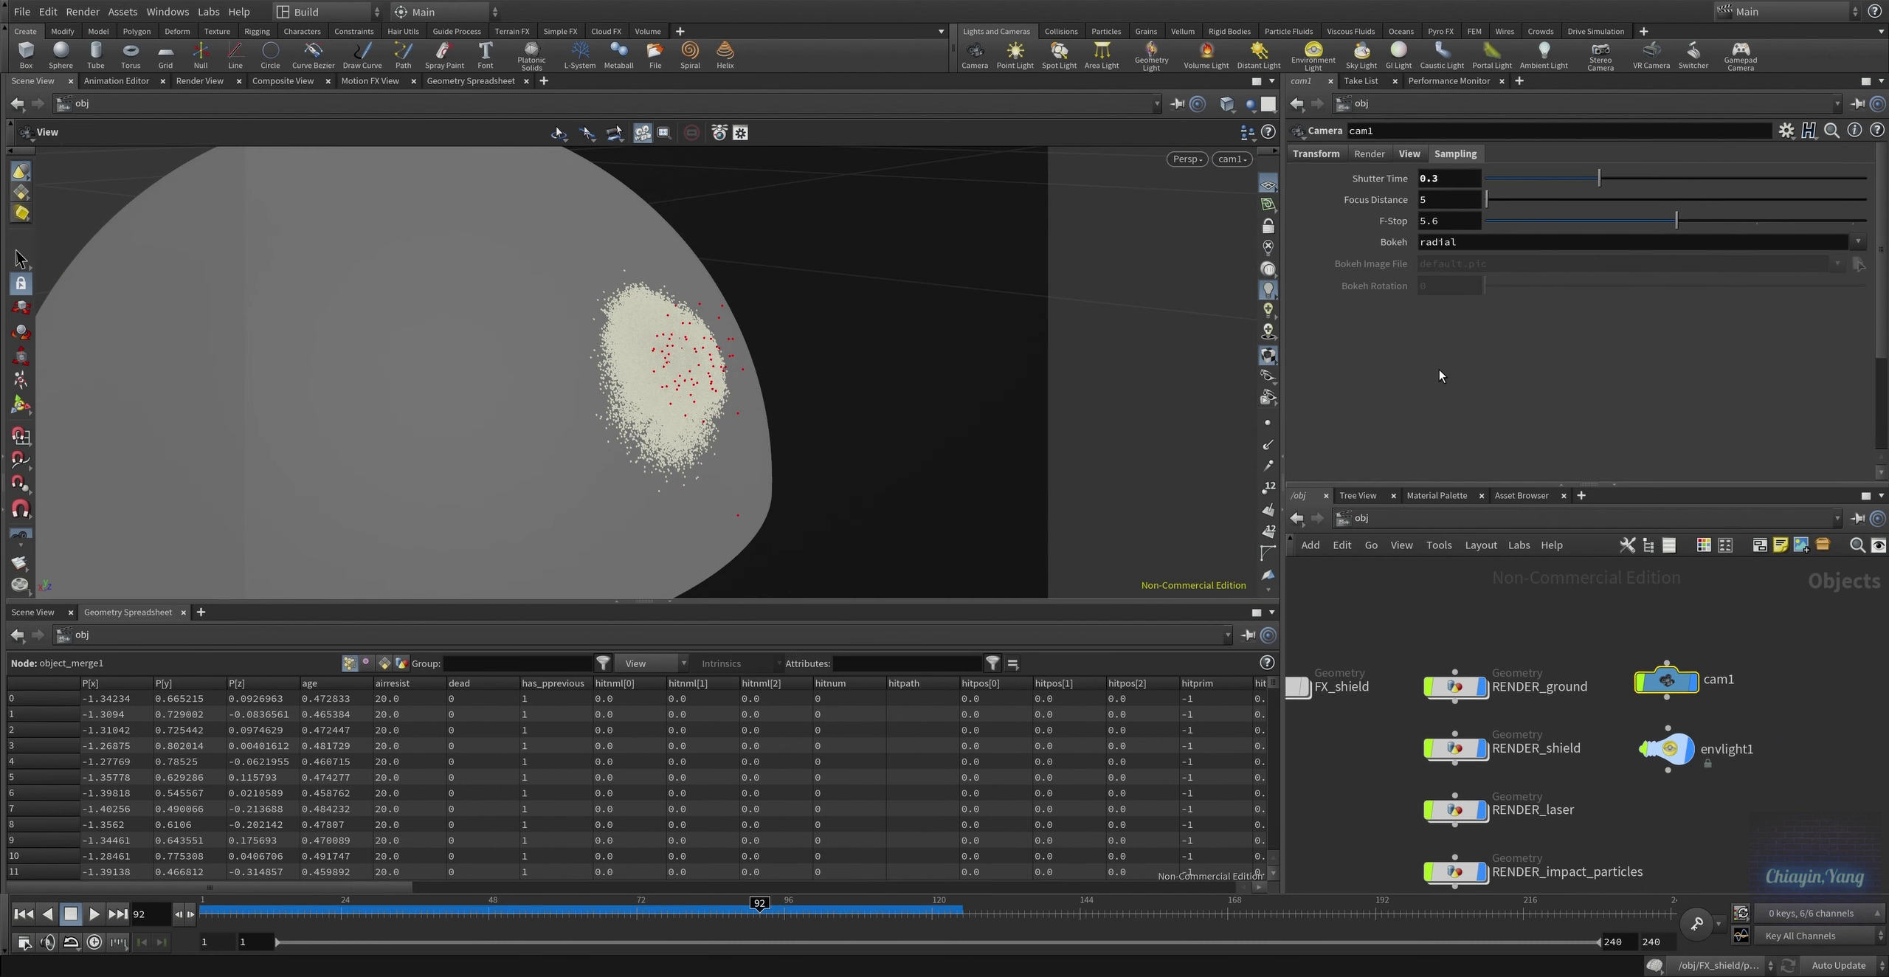
key("Return")
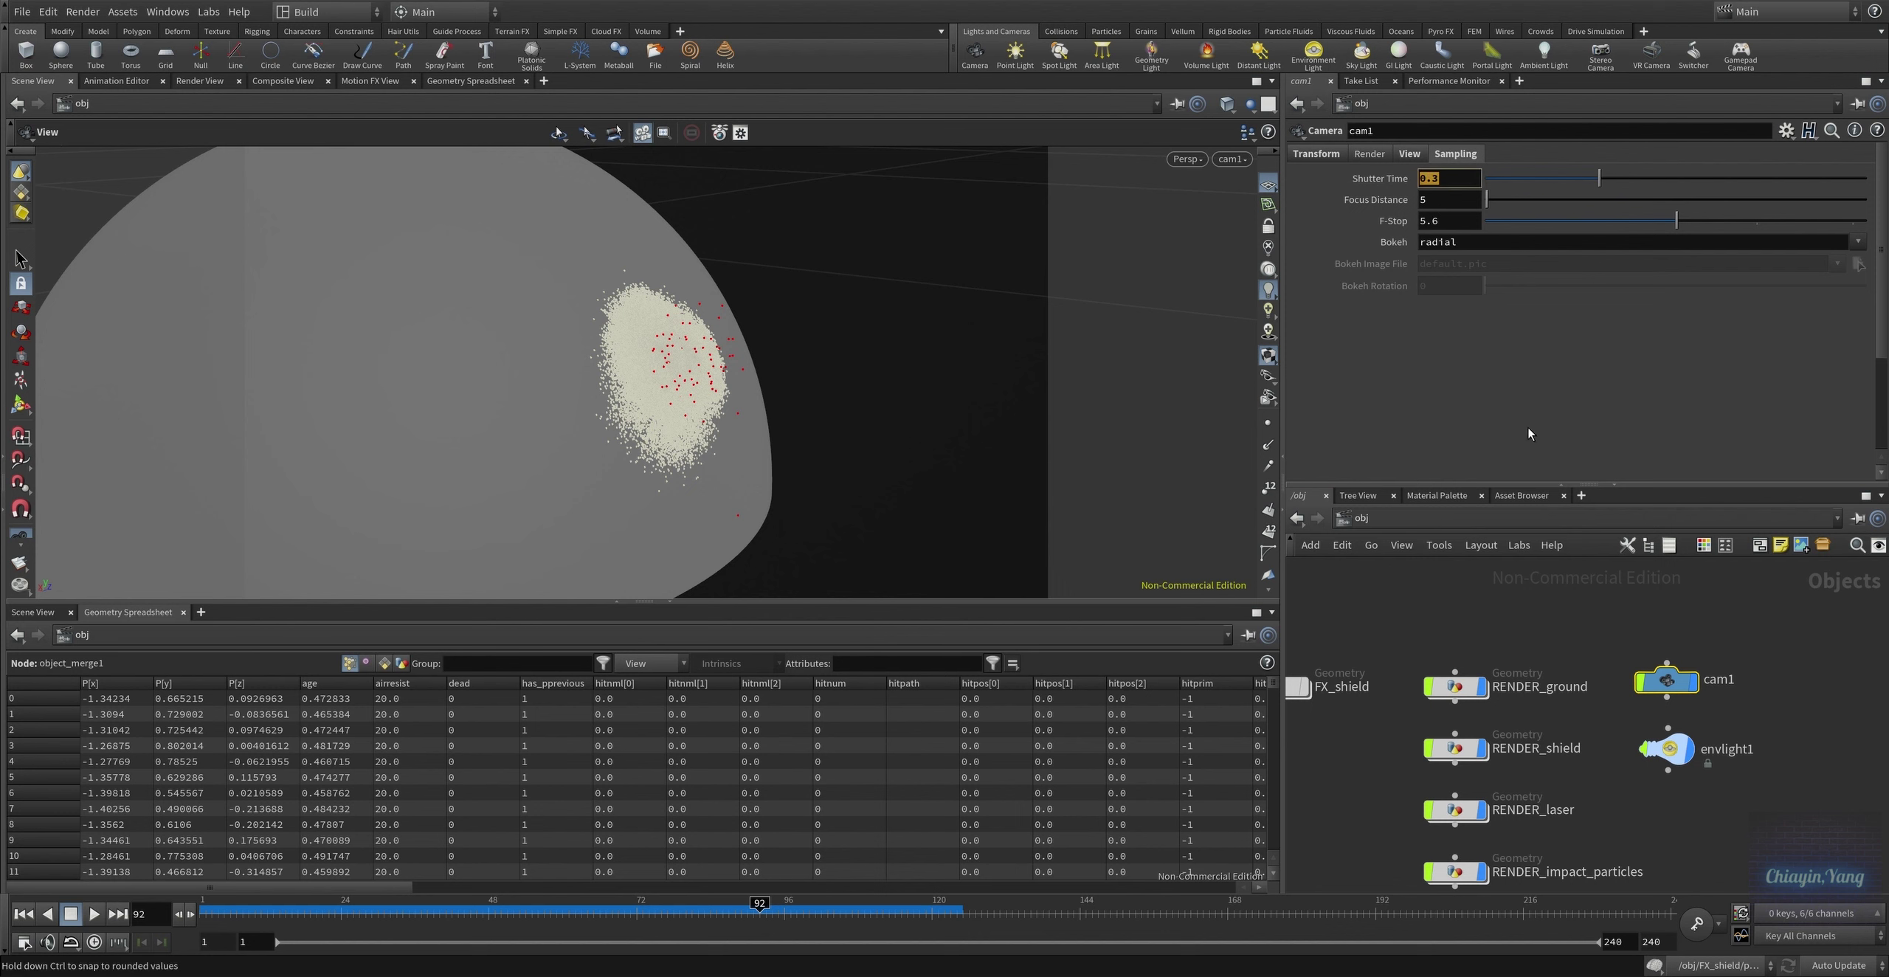
left_click(1665, 749)
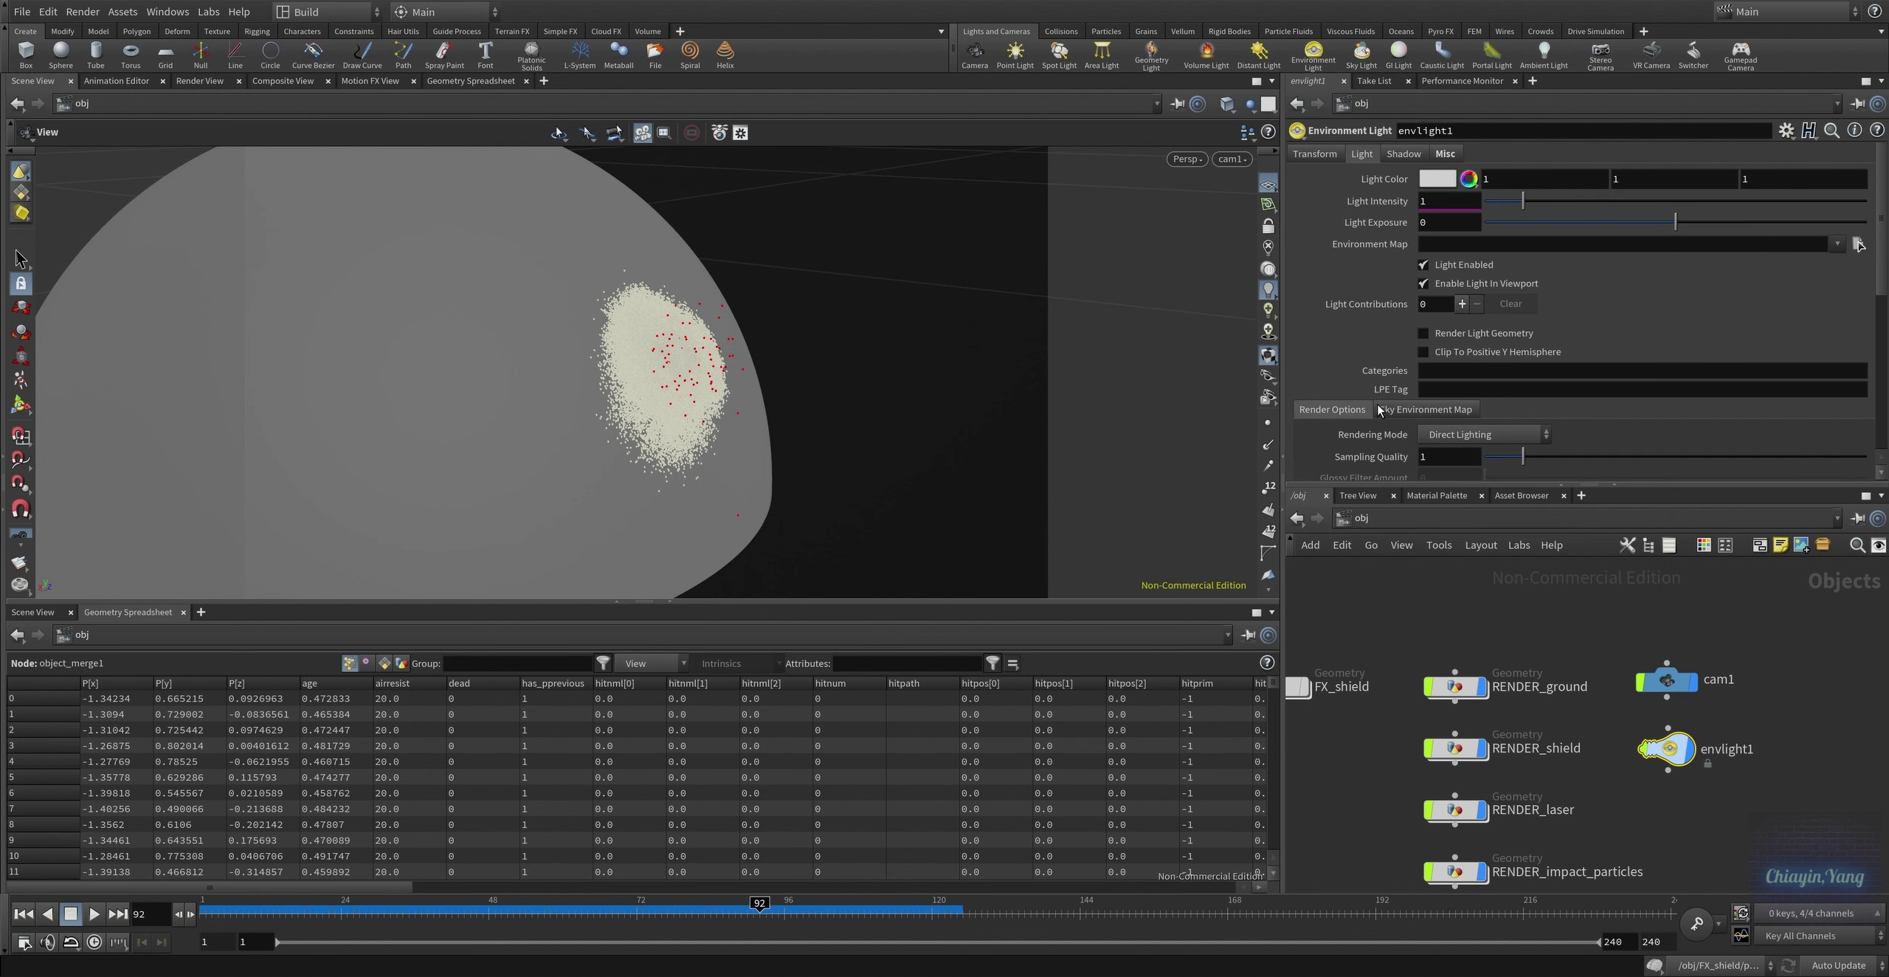
scroll(1309, 369, "down", 5)
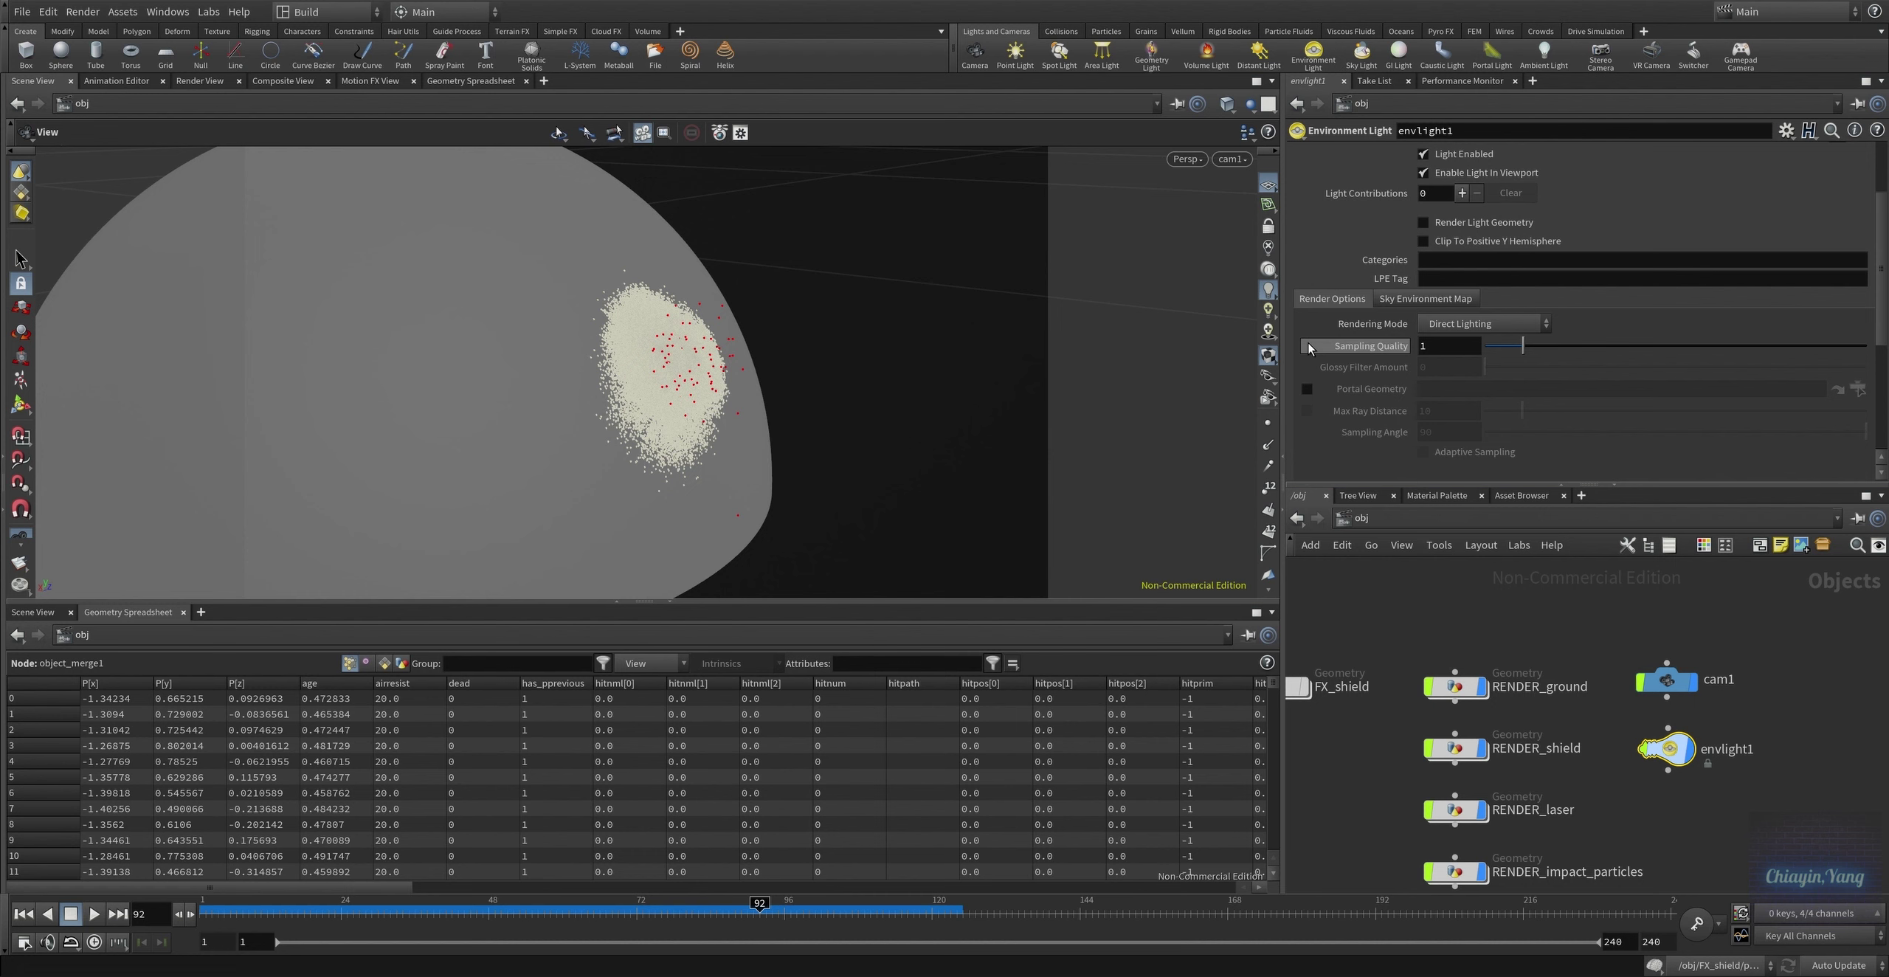
scroll(1309, 347, "up", 5)
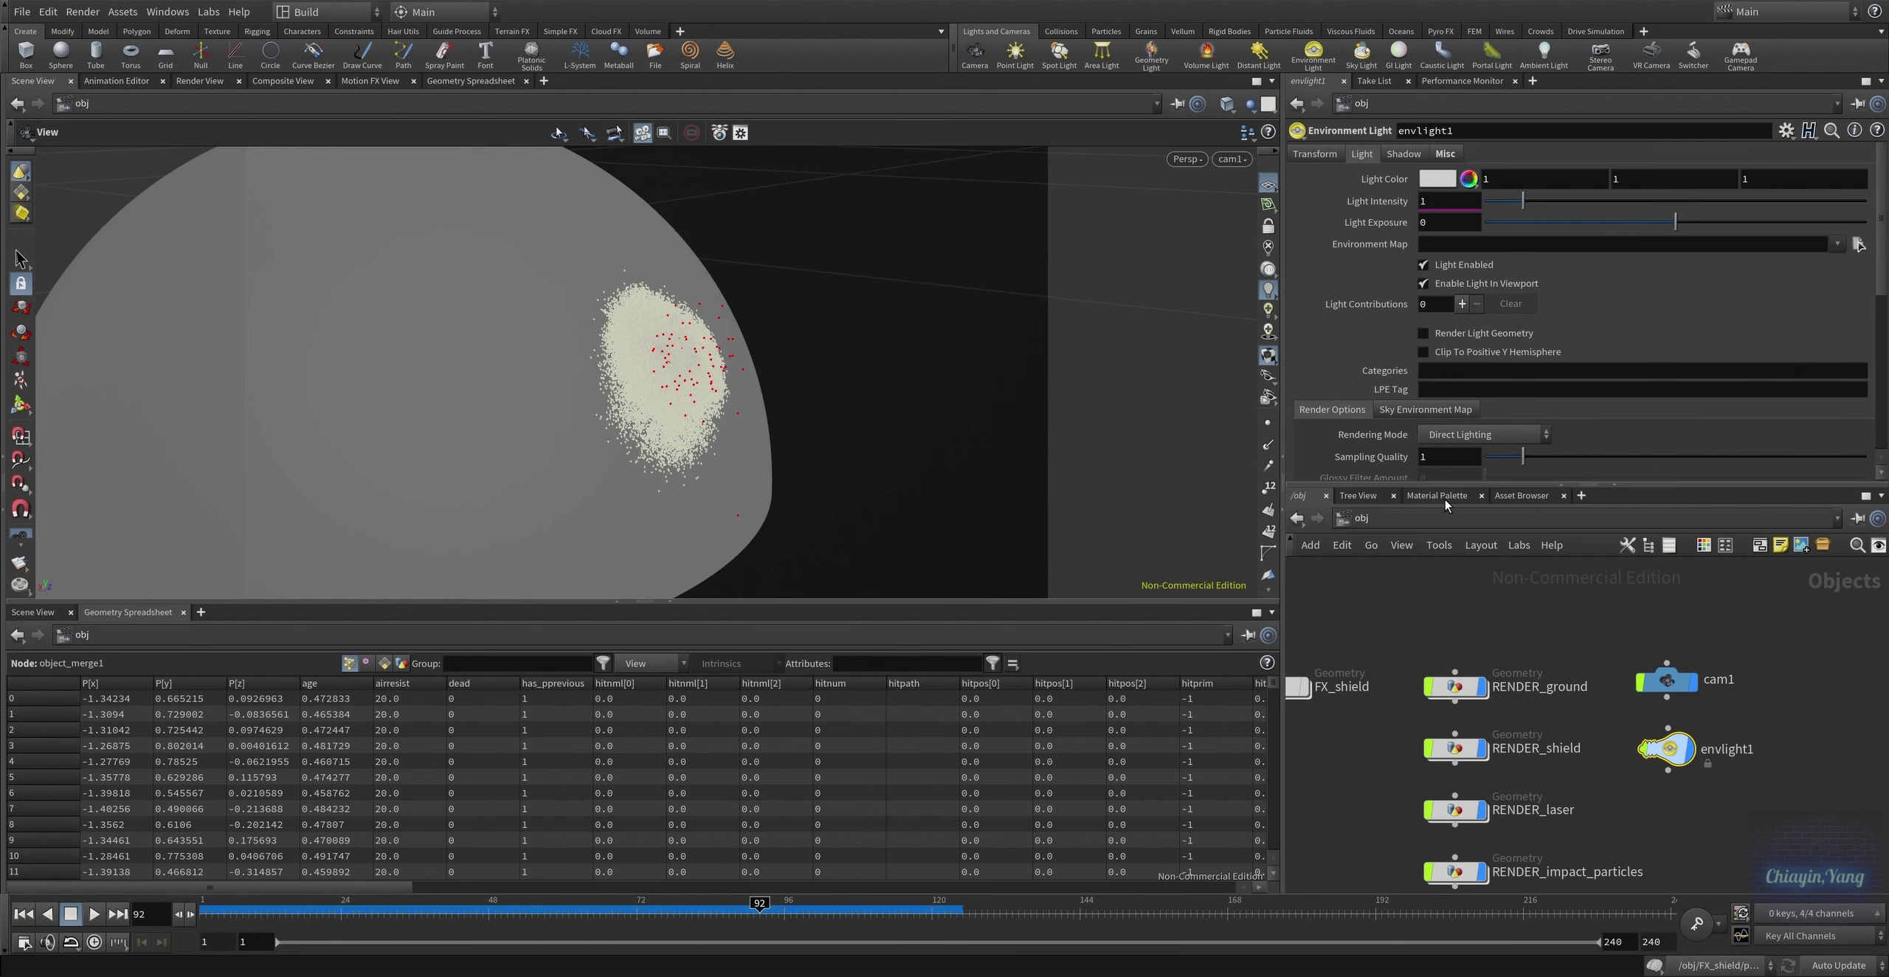
left_click(1437, 495)
double_click(1490, 601)
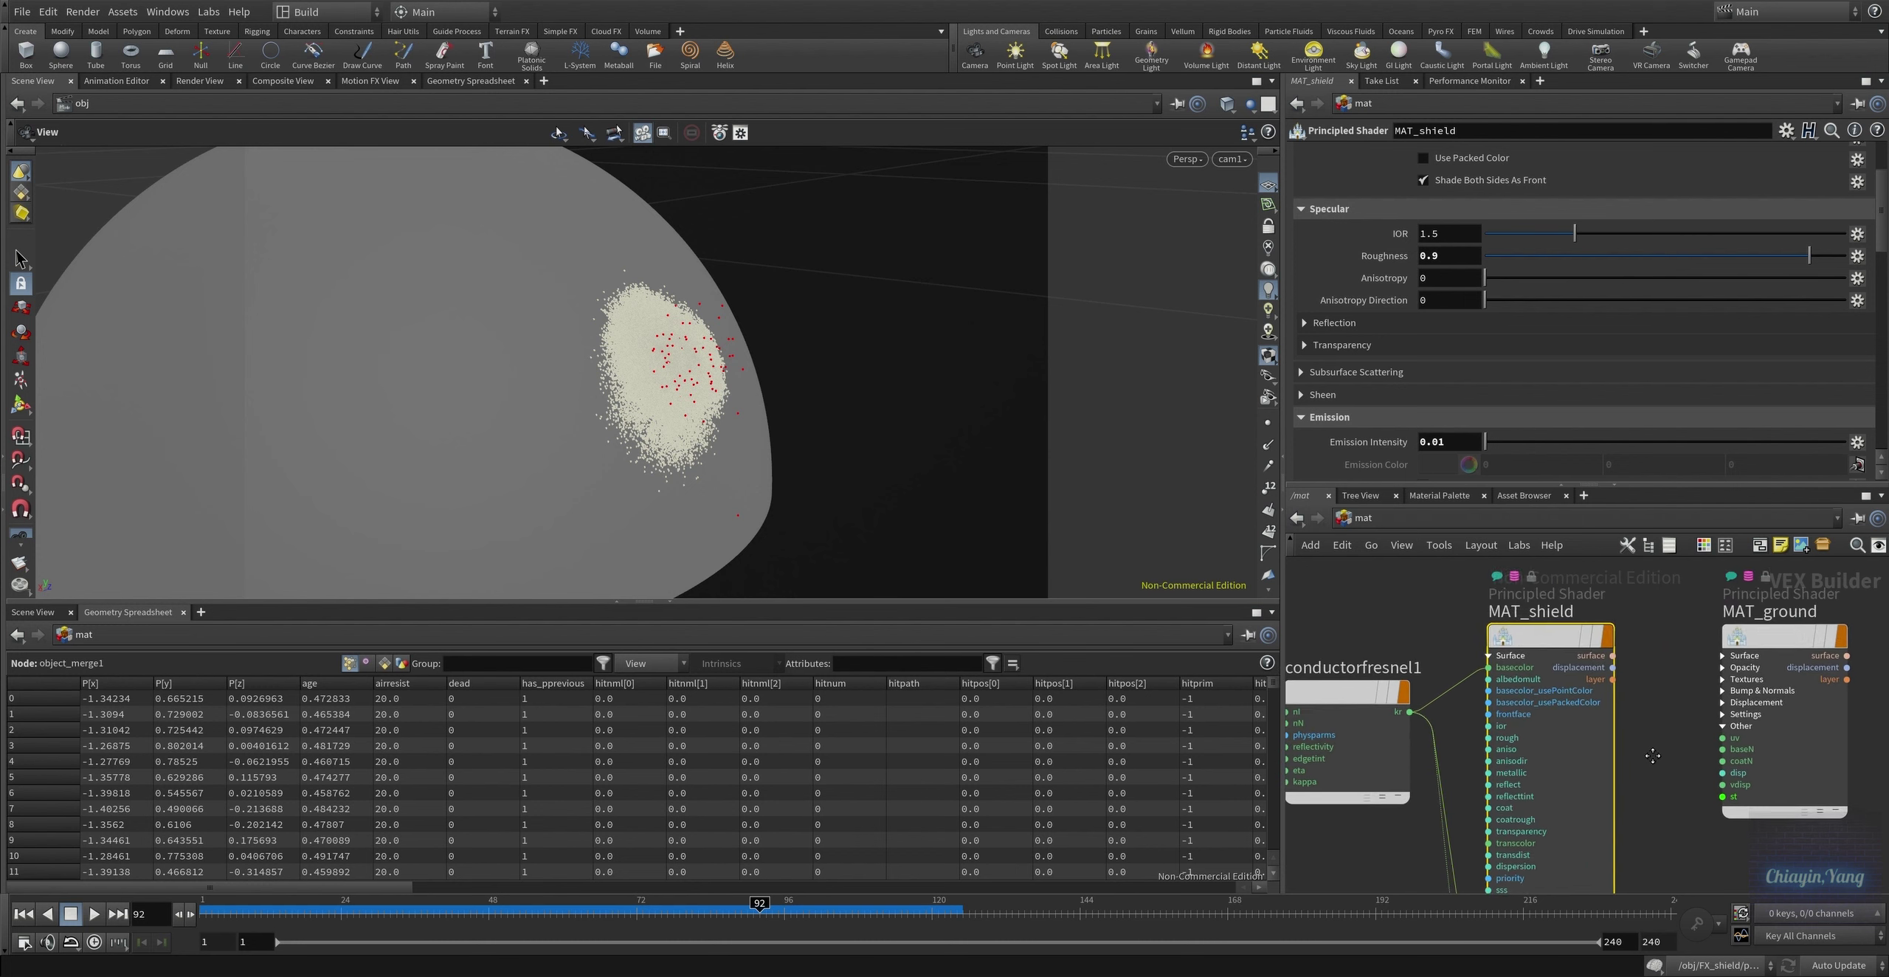
Set MAT_shield's roughness to 0.9
scroll(1528, 742, "up", 2)
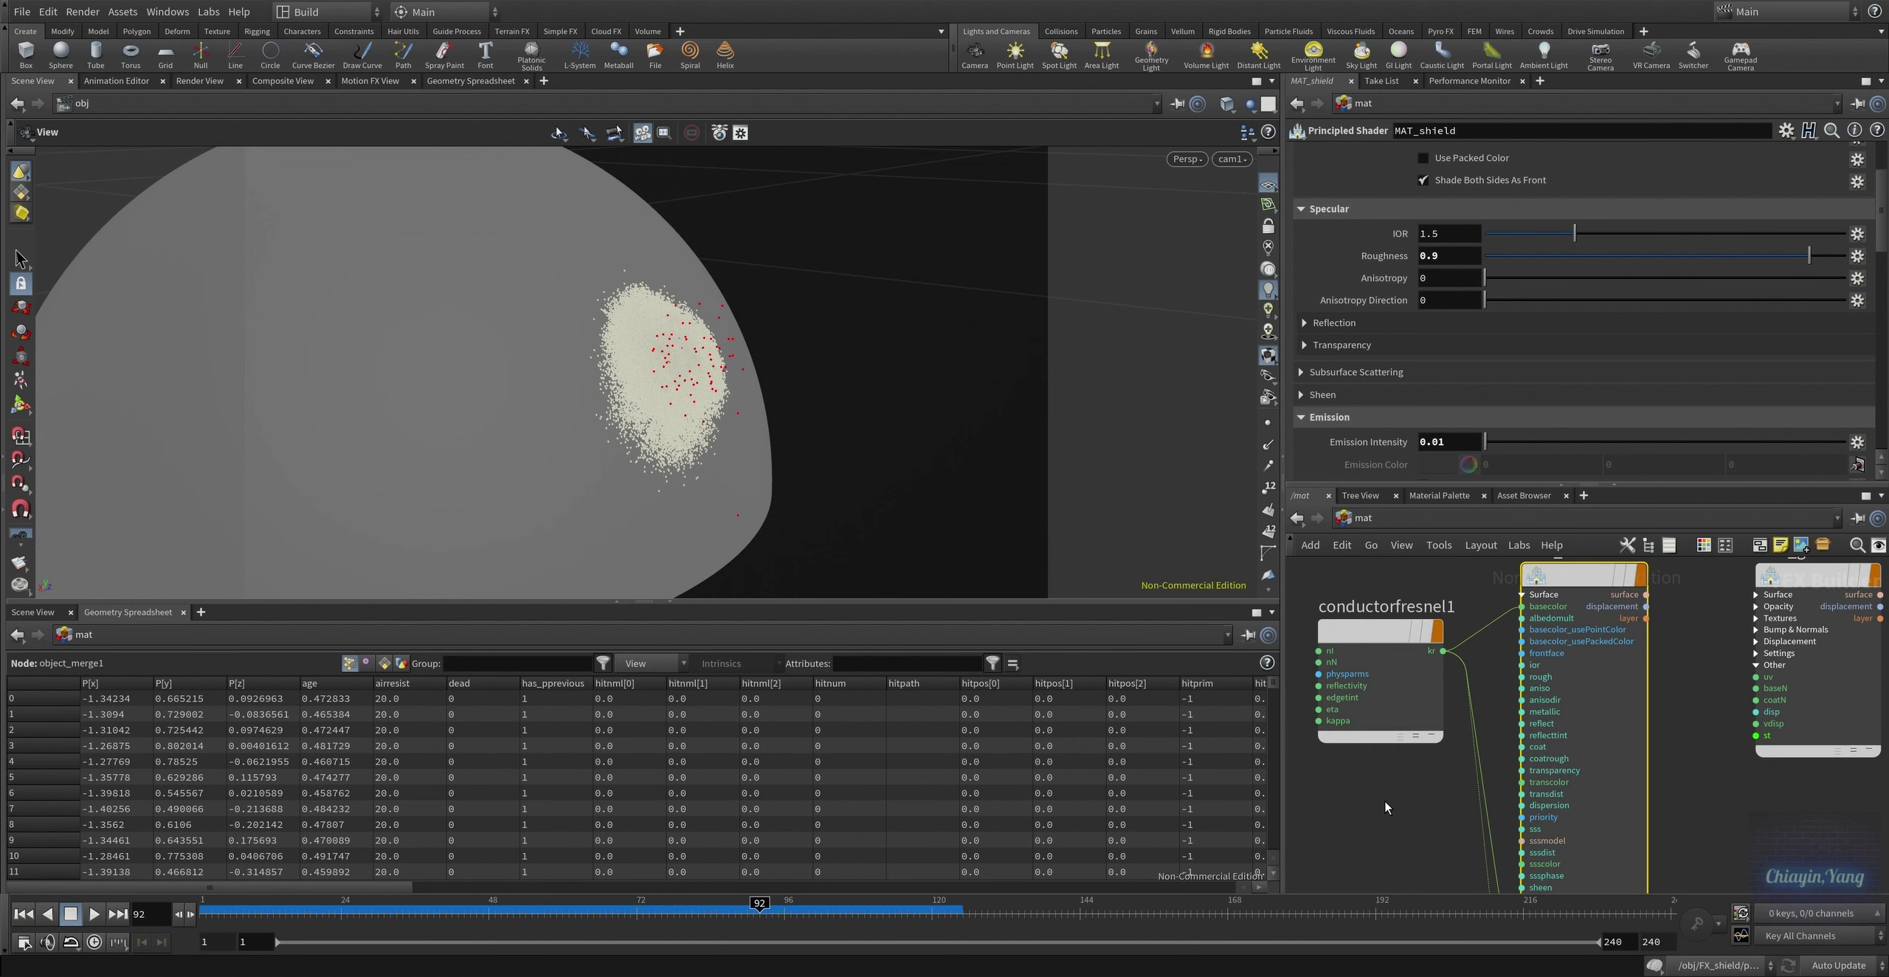
scroll(1392, 323, "up", 3)
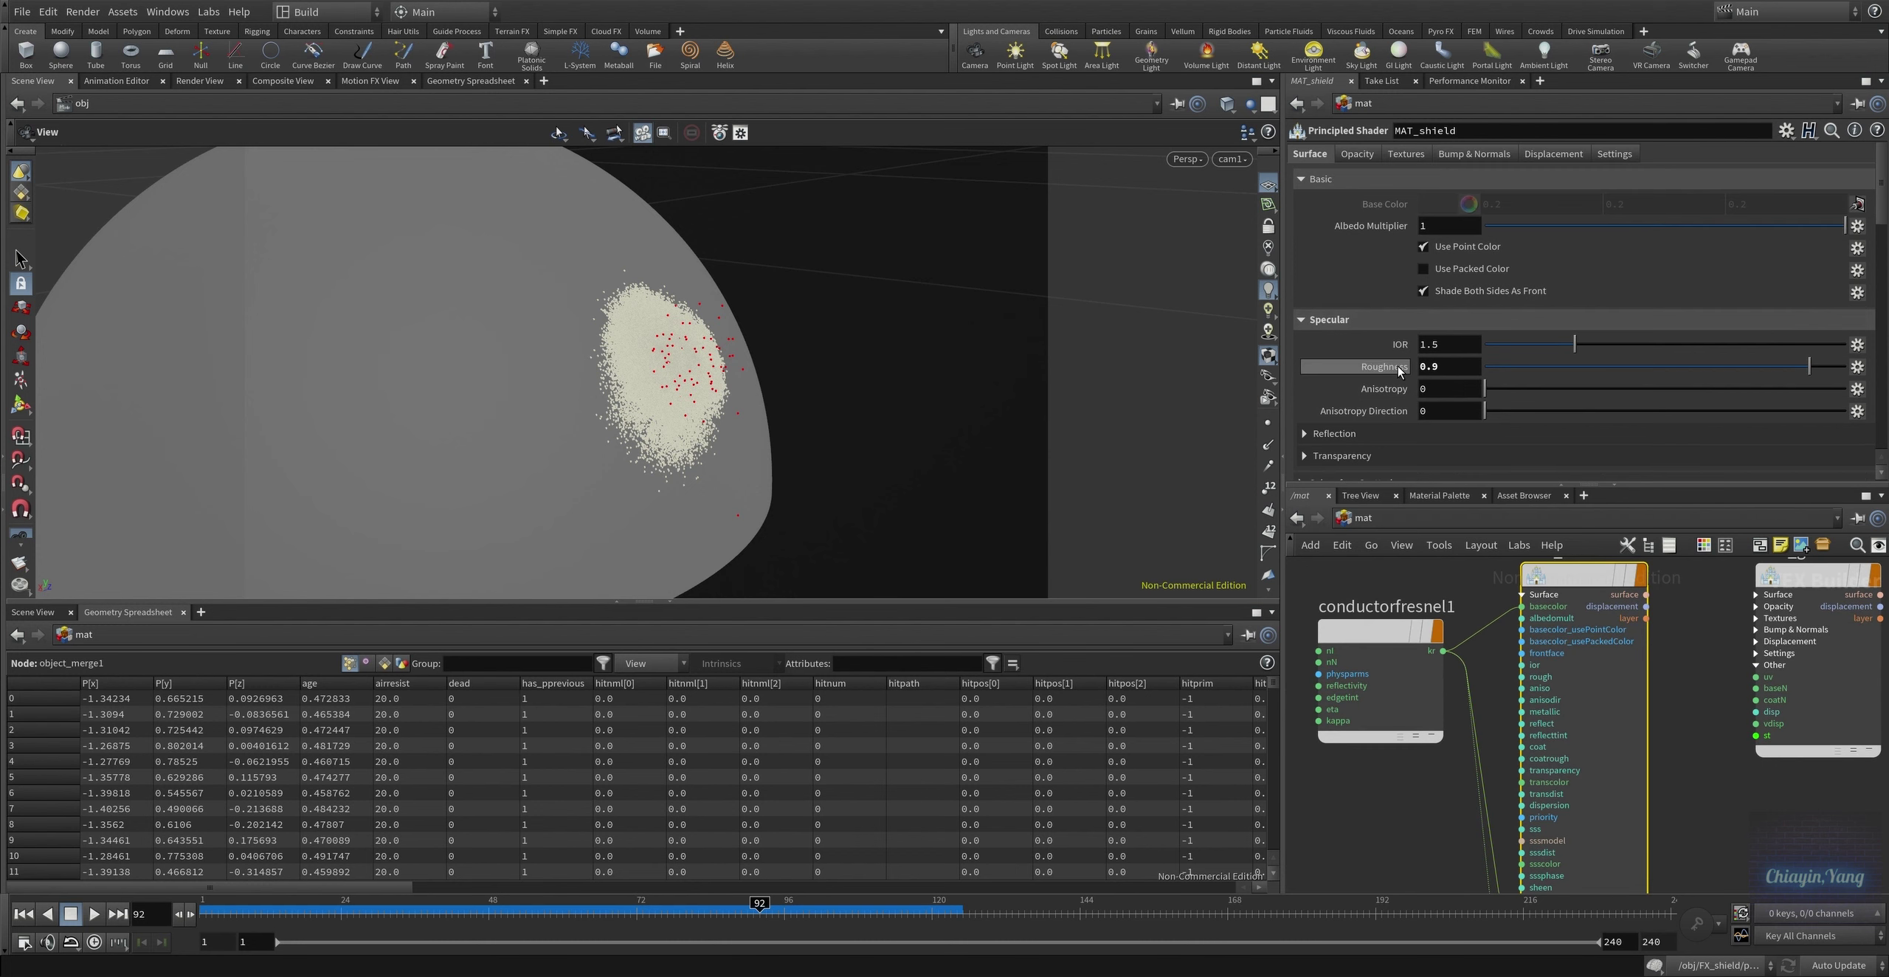
scroll(1400, 369, "down", 3)
scroll(1400, 369, "down", 1)
scroll(1404, 364, "down", 1)
scroll(1446, 288, "up", 1)
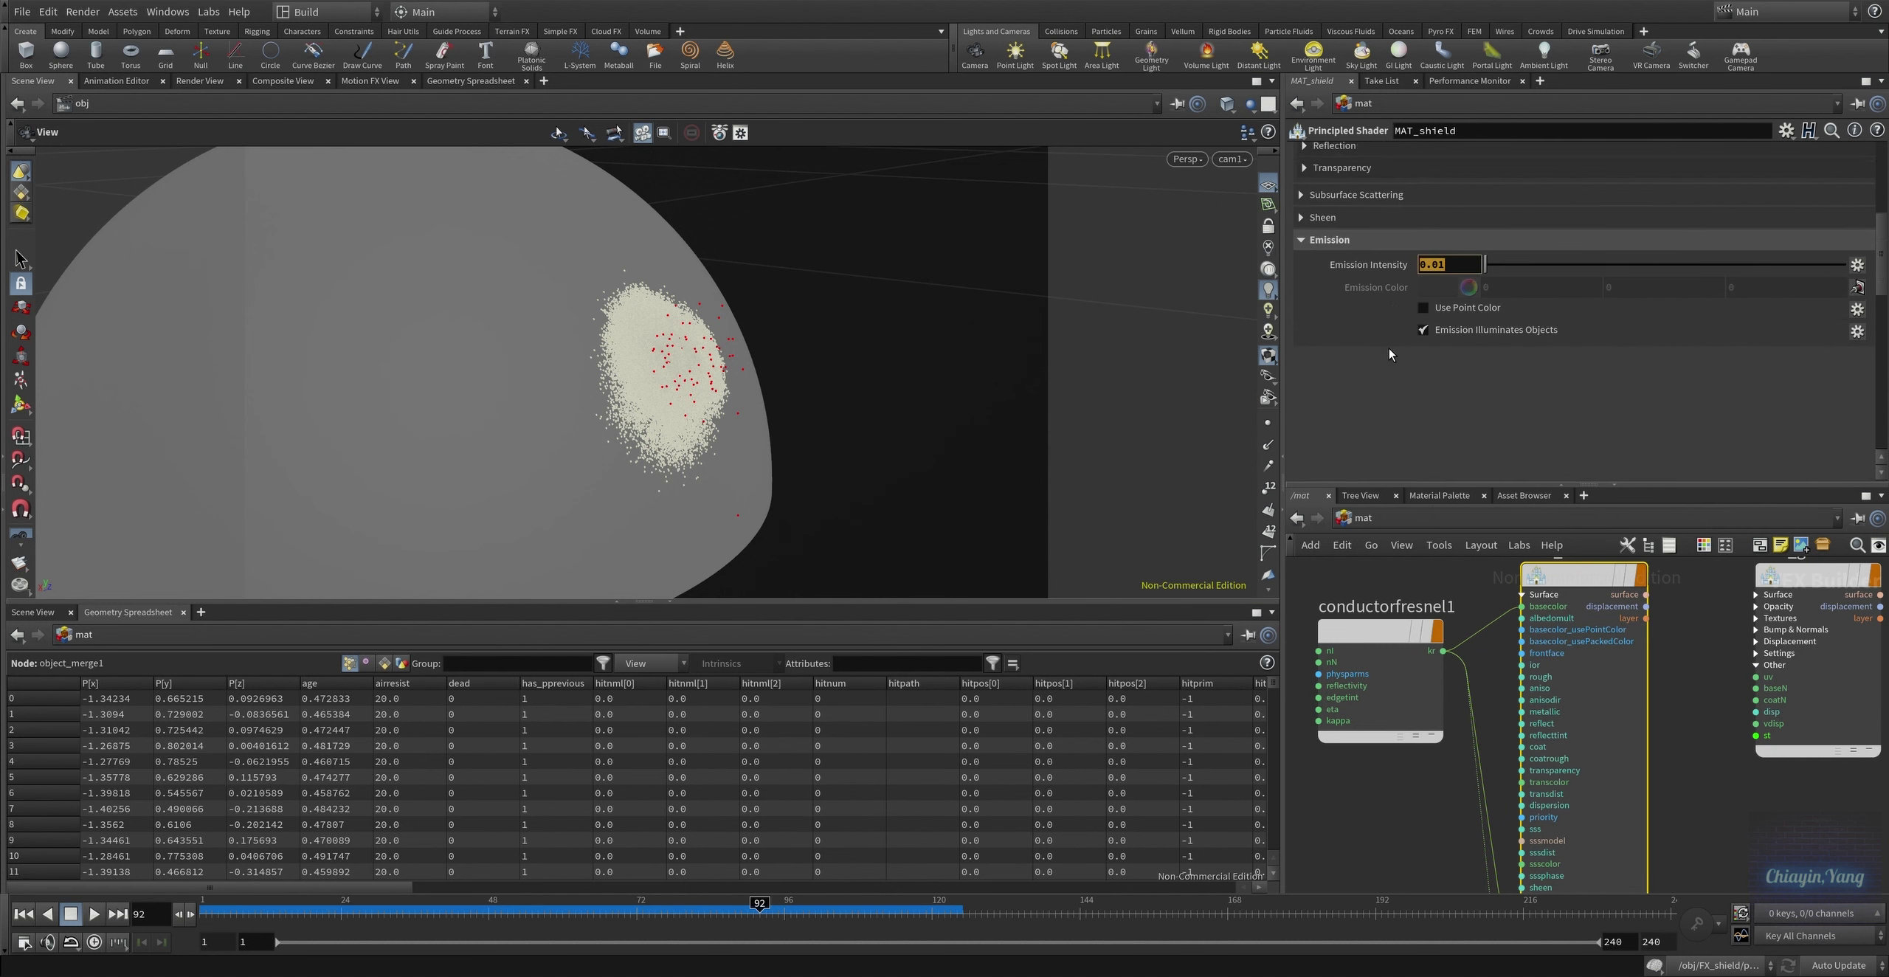
scroll(1414, 332, "up", 1)
key("Return")
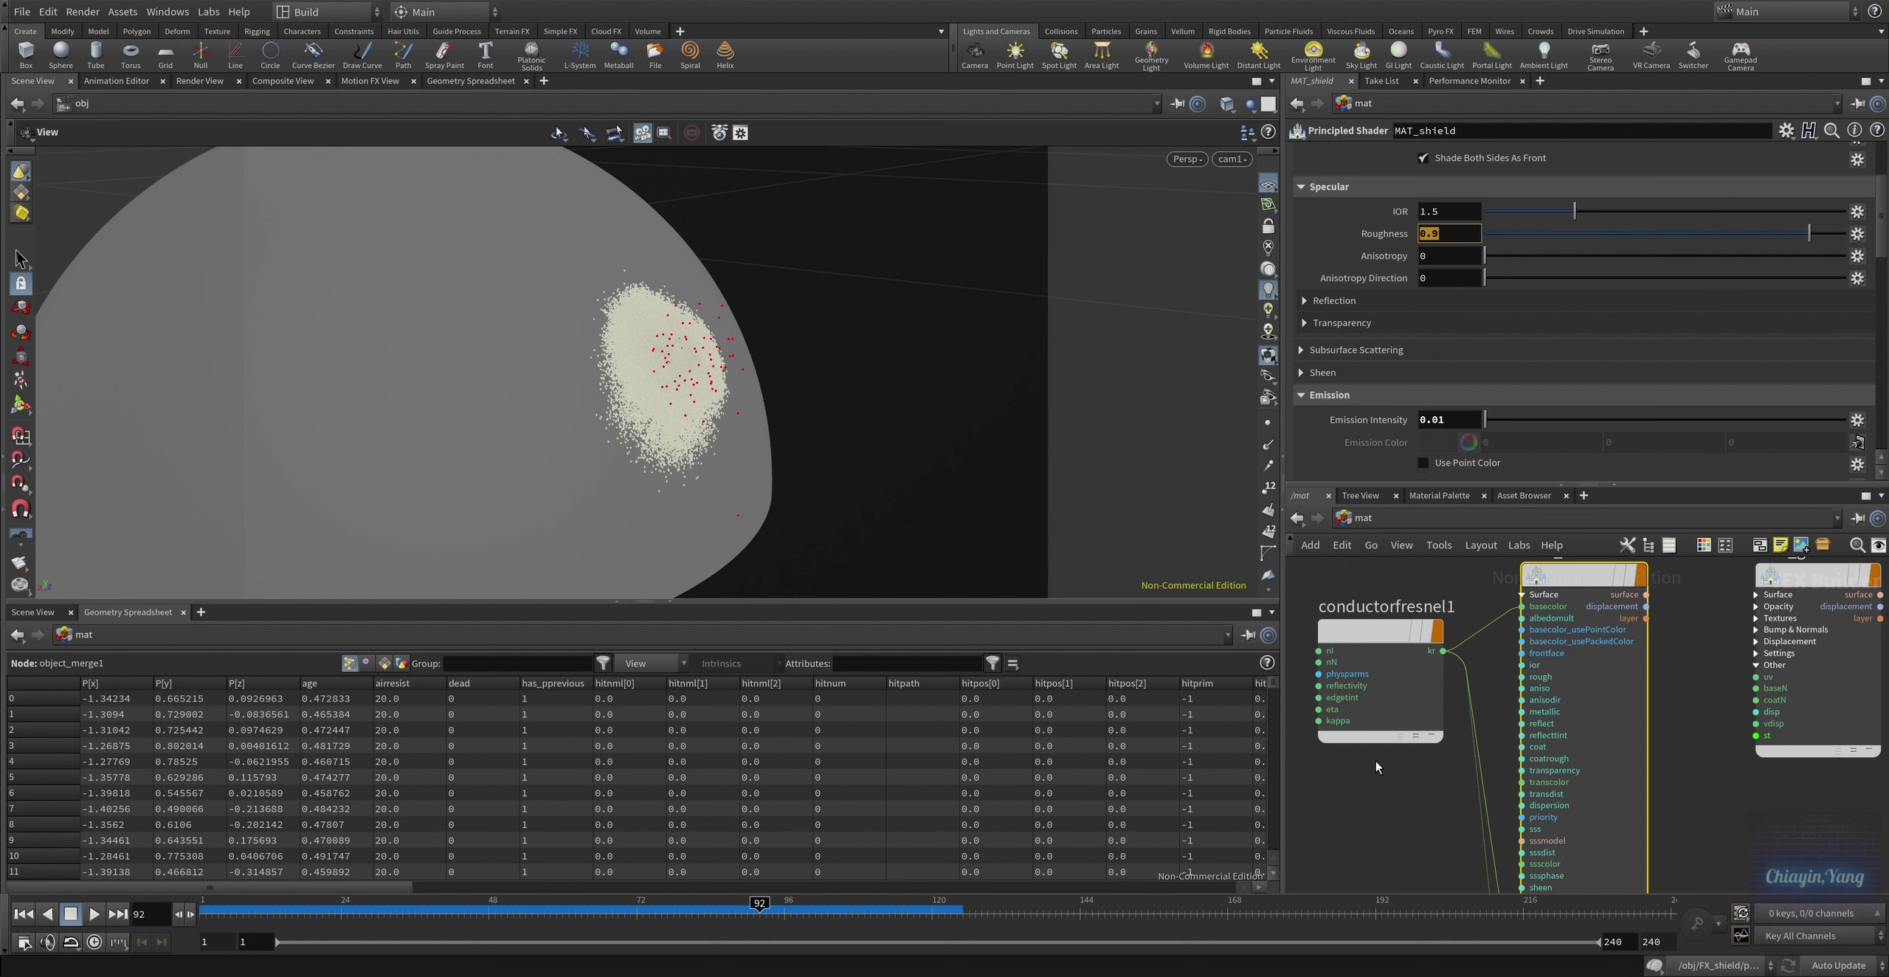
Inspect conductorfresnel1 (reflectivity 0.07, edge tint 0.35) and fresnel2 (IOR 3)
left_click(1378, 730)
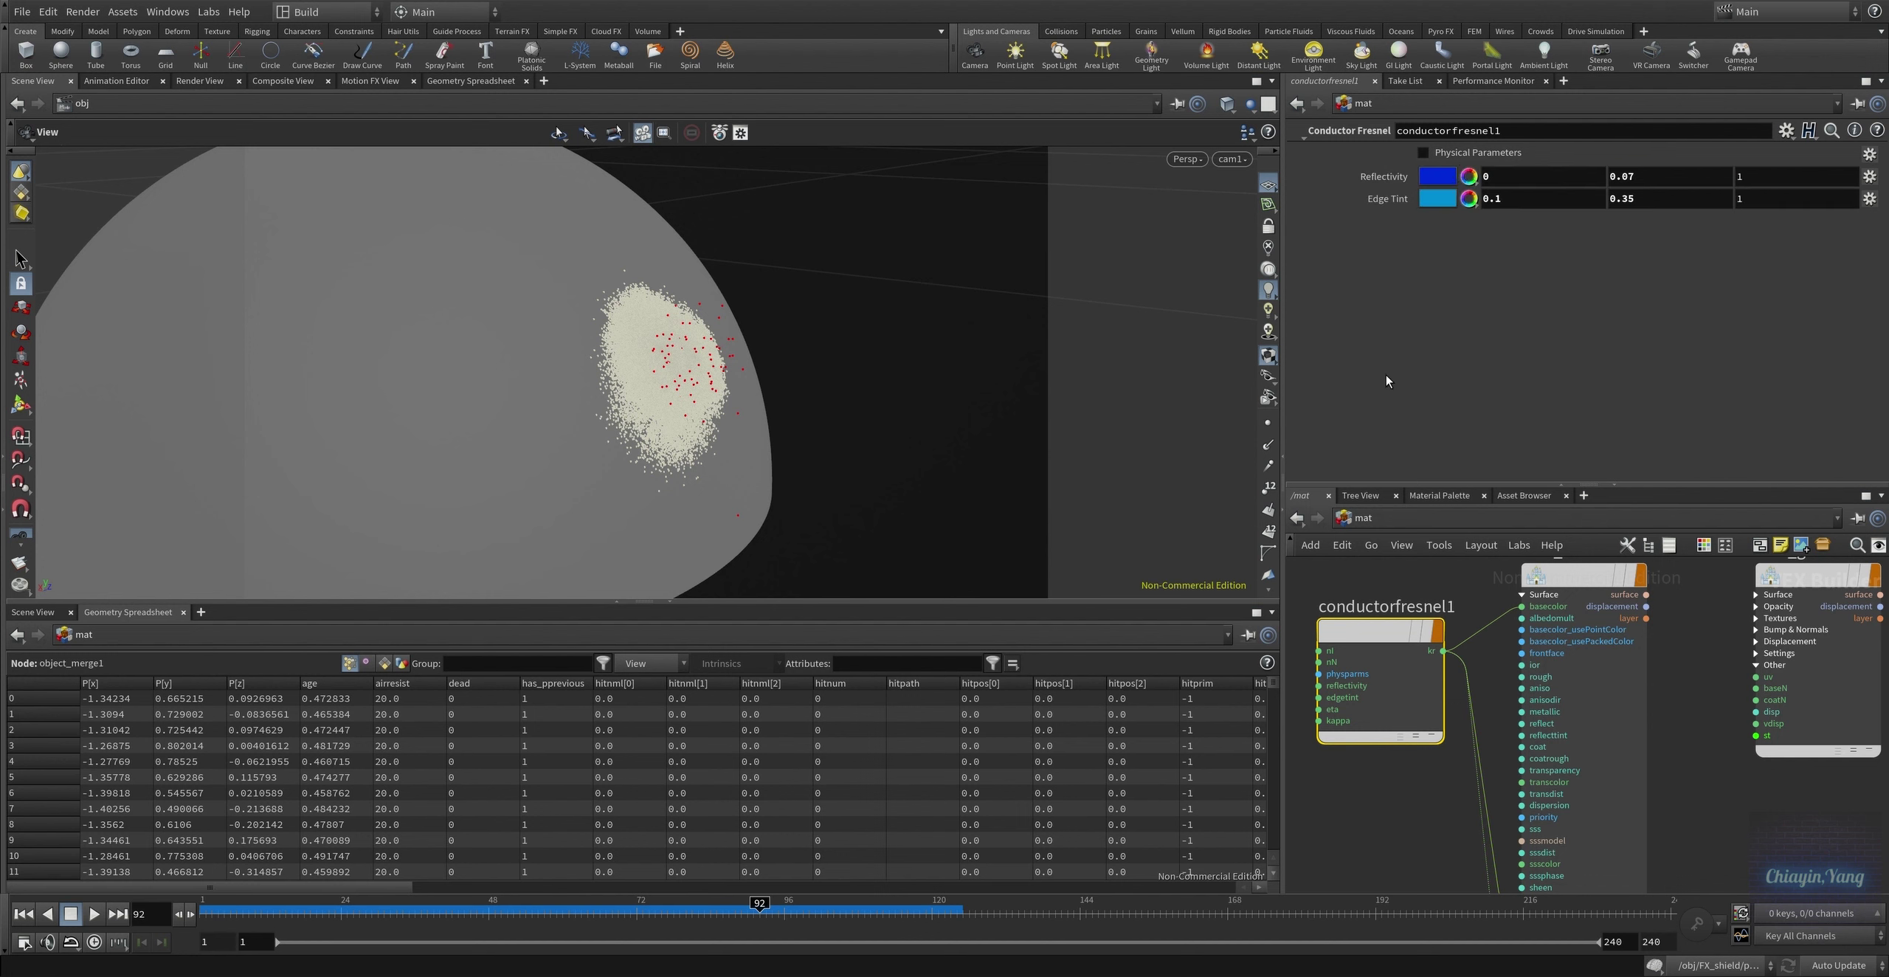
scroll(1479, 584, "down", 2)
scroll(1479, 585, "down", 2)
left_click(1438, 767)
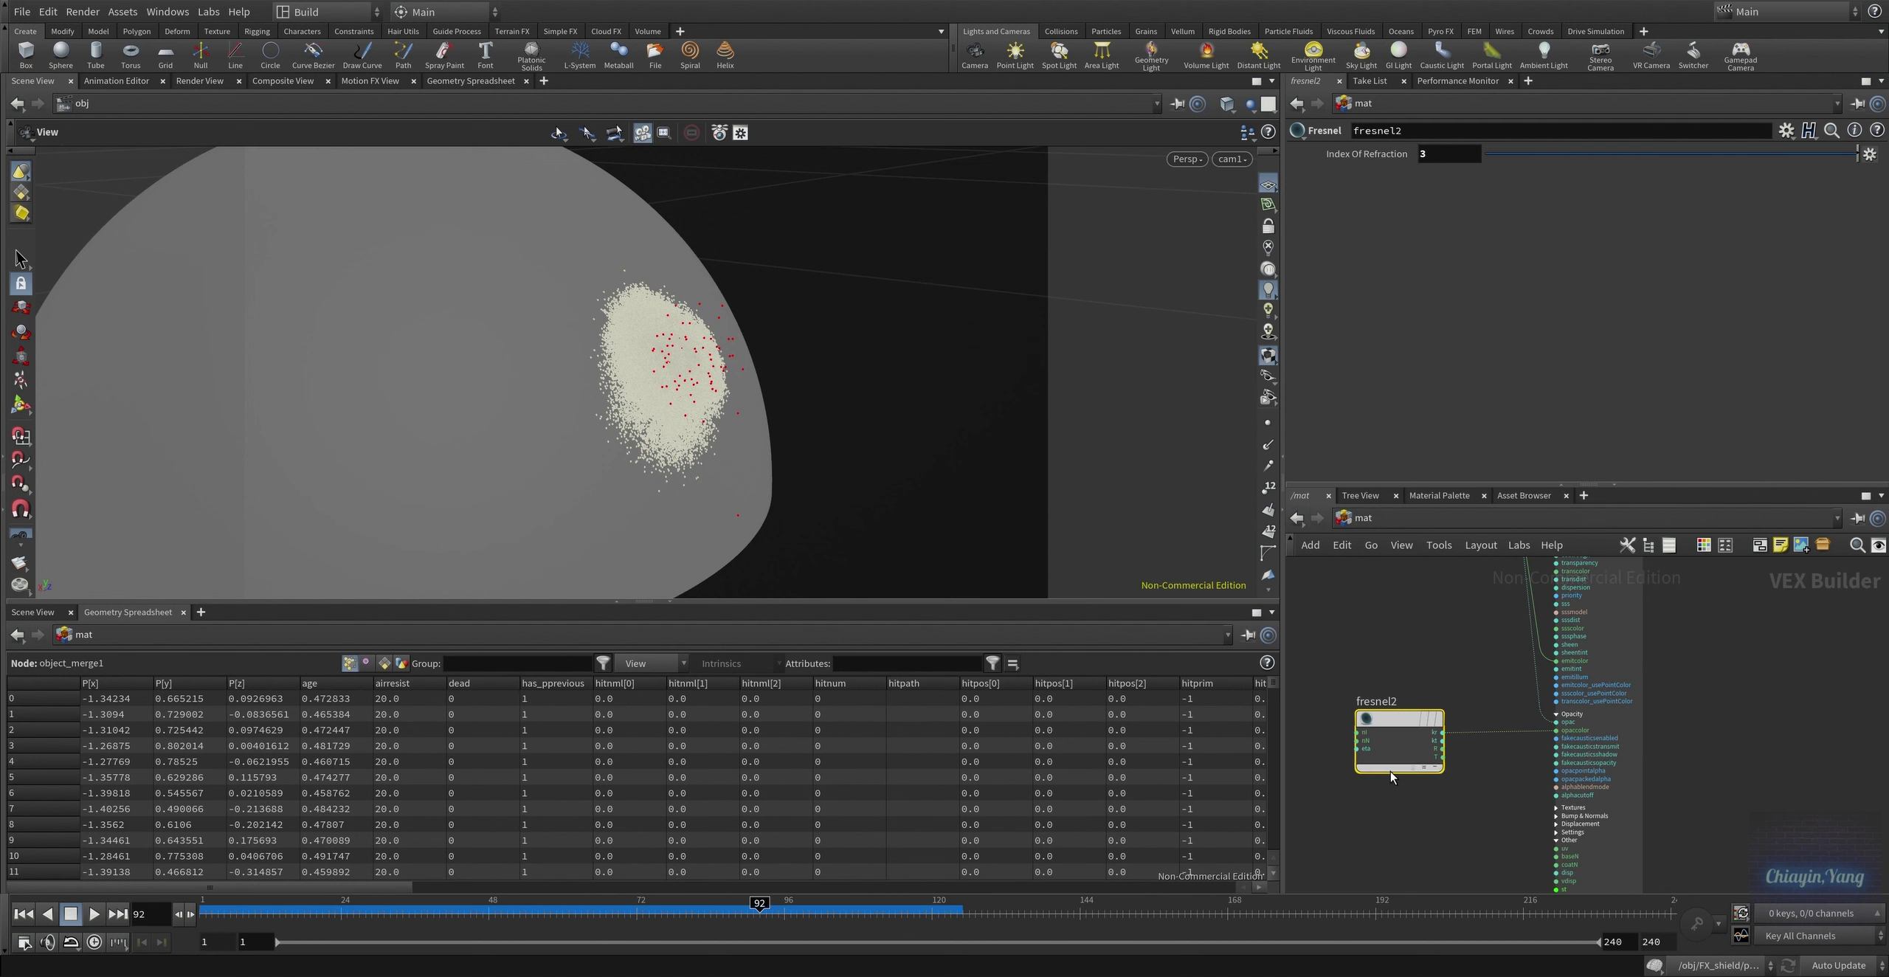
scroll(1533, 842, "up", 1)
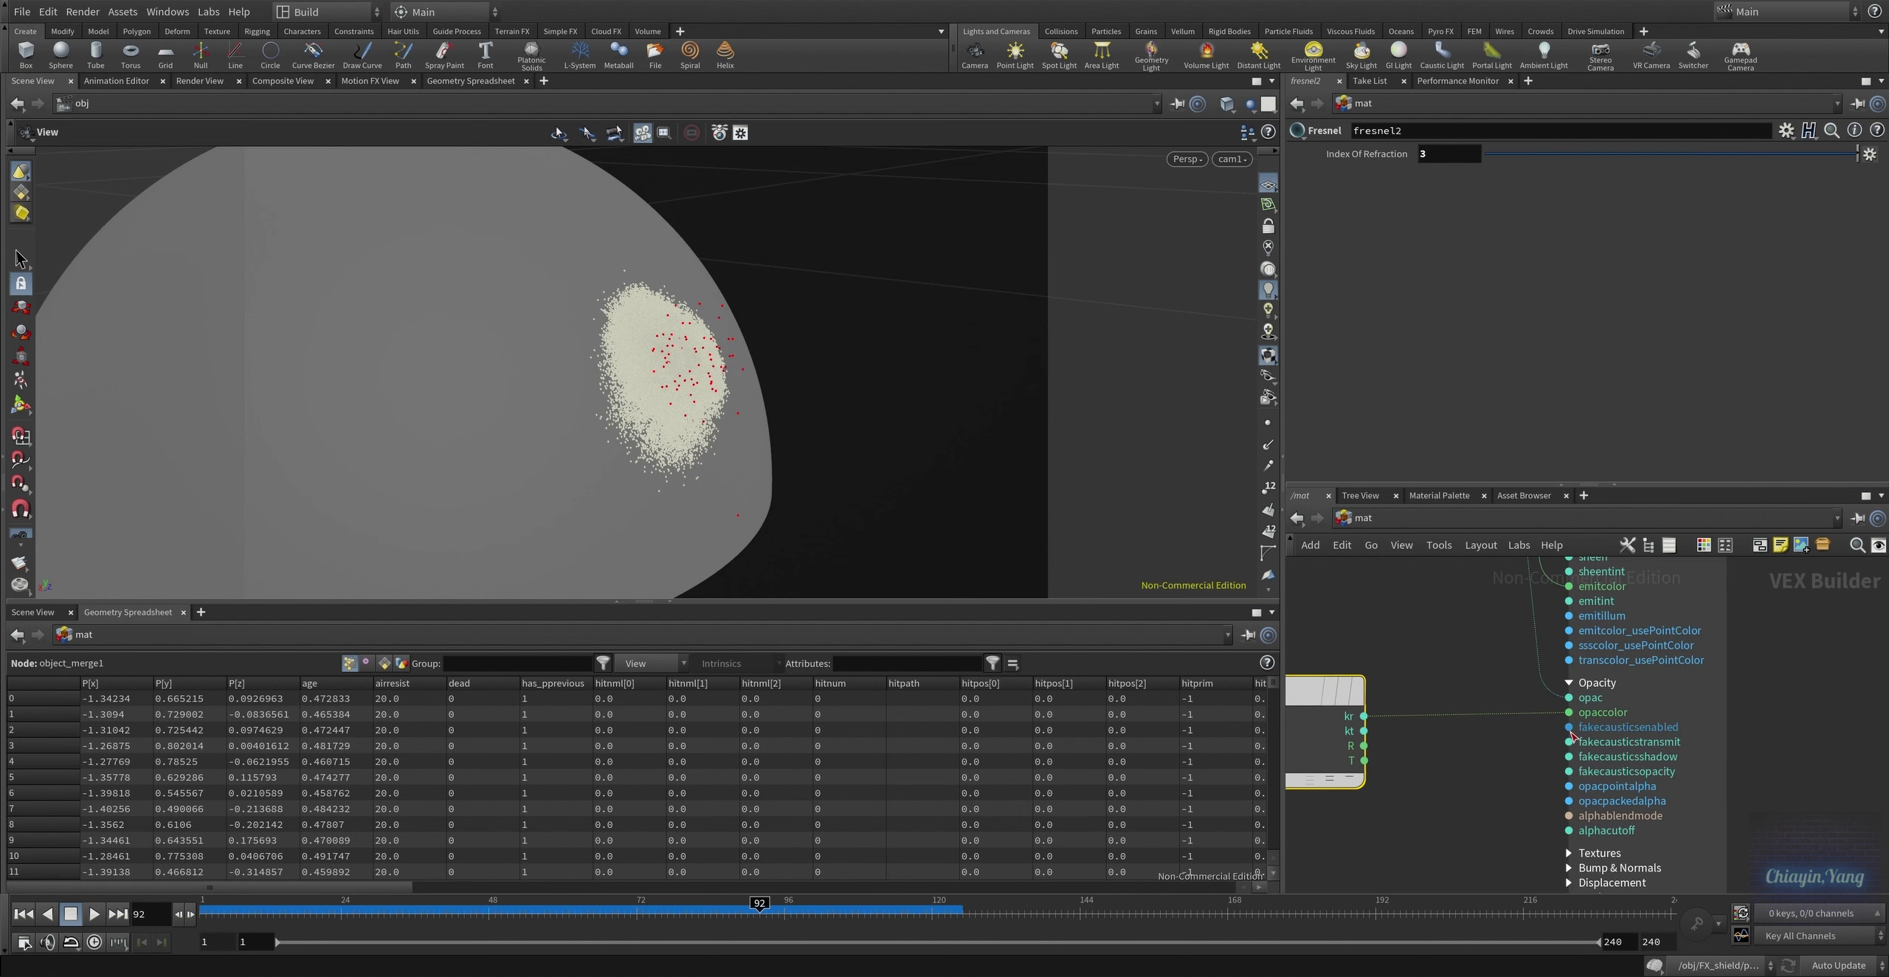
scroll(1532, 842, "up", 1)
scroll(1532, 842, "up", 1)
scroll(1532, 843, "up", 1)
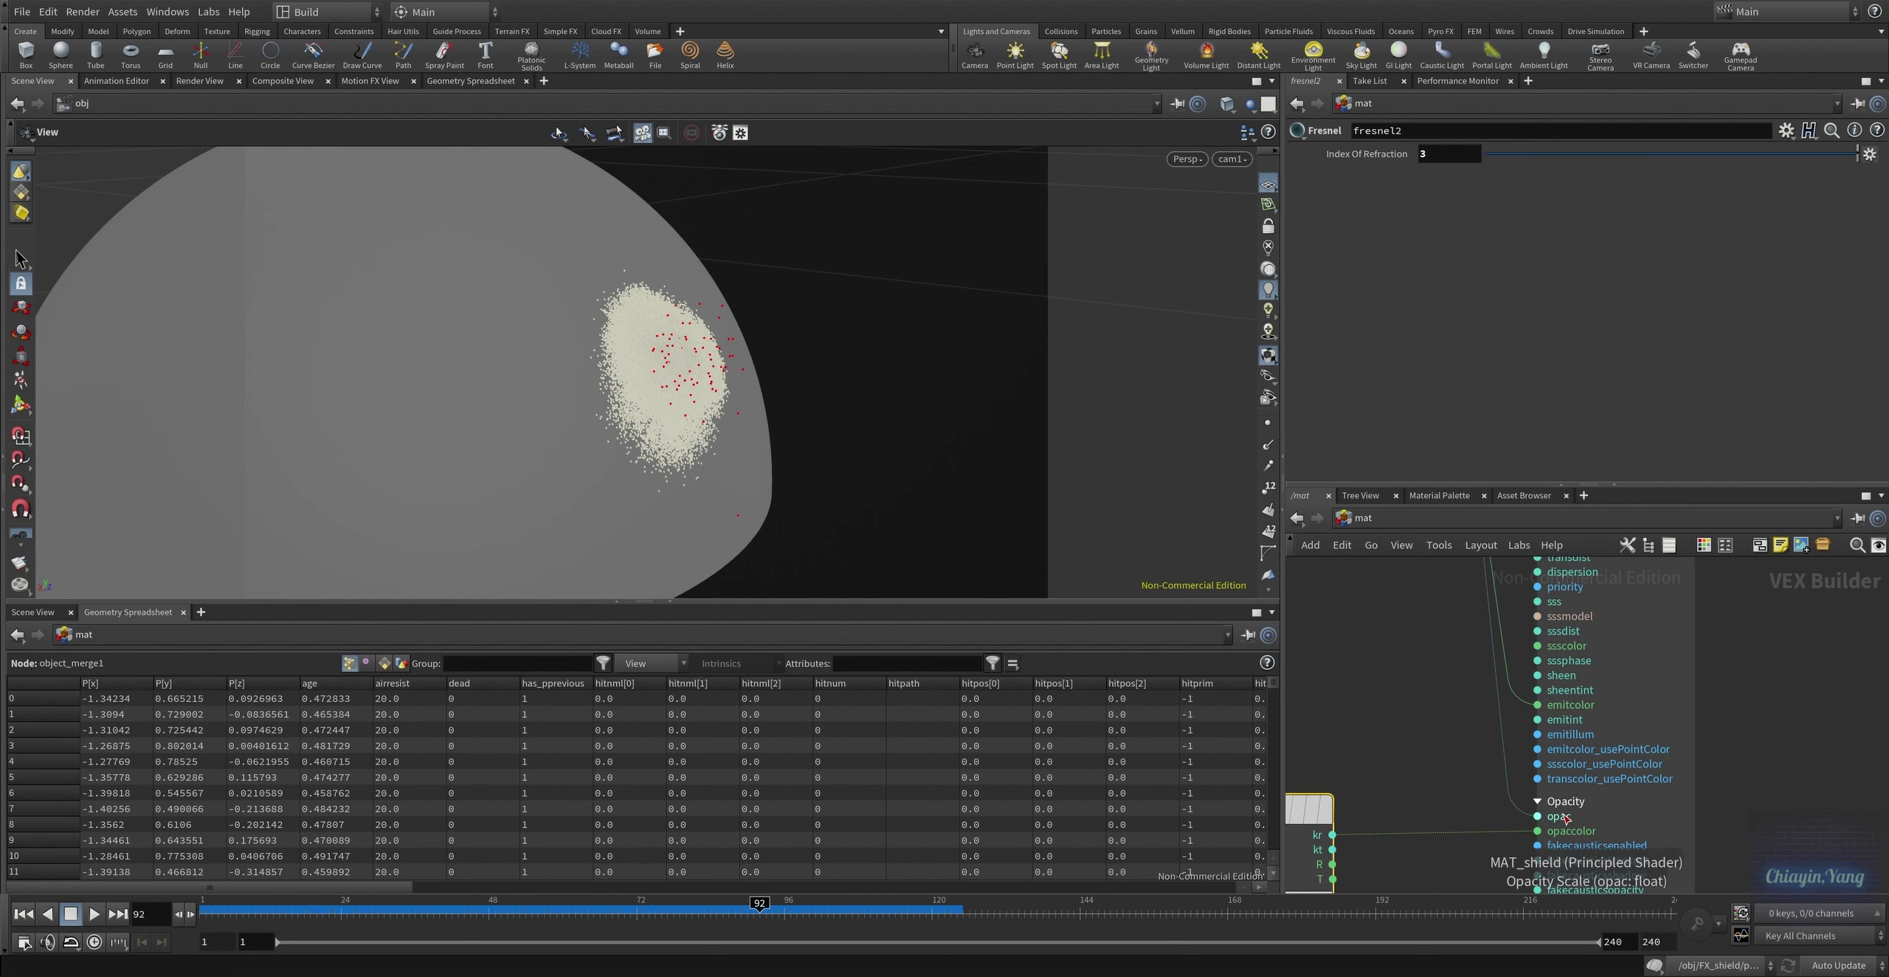
Pan the /mat network to frame the fresnel nodes beside MAT_shield
middle_click_drag(1488, 710, 1456, 915)
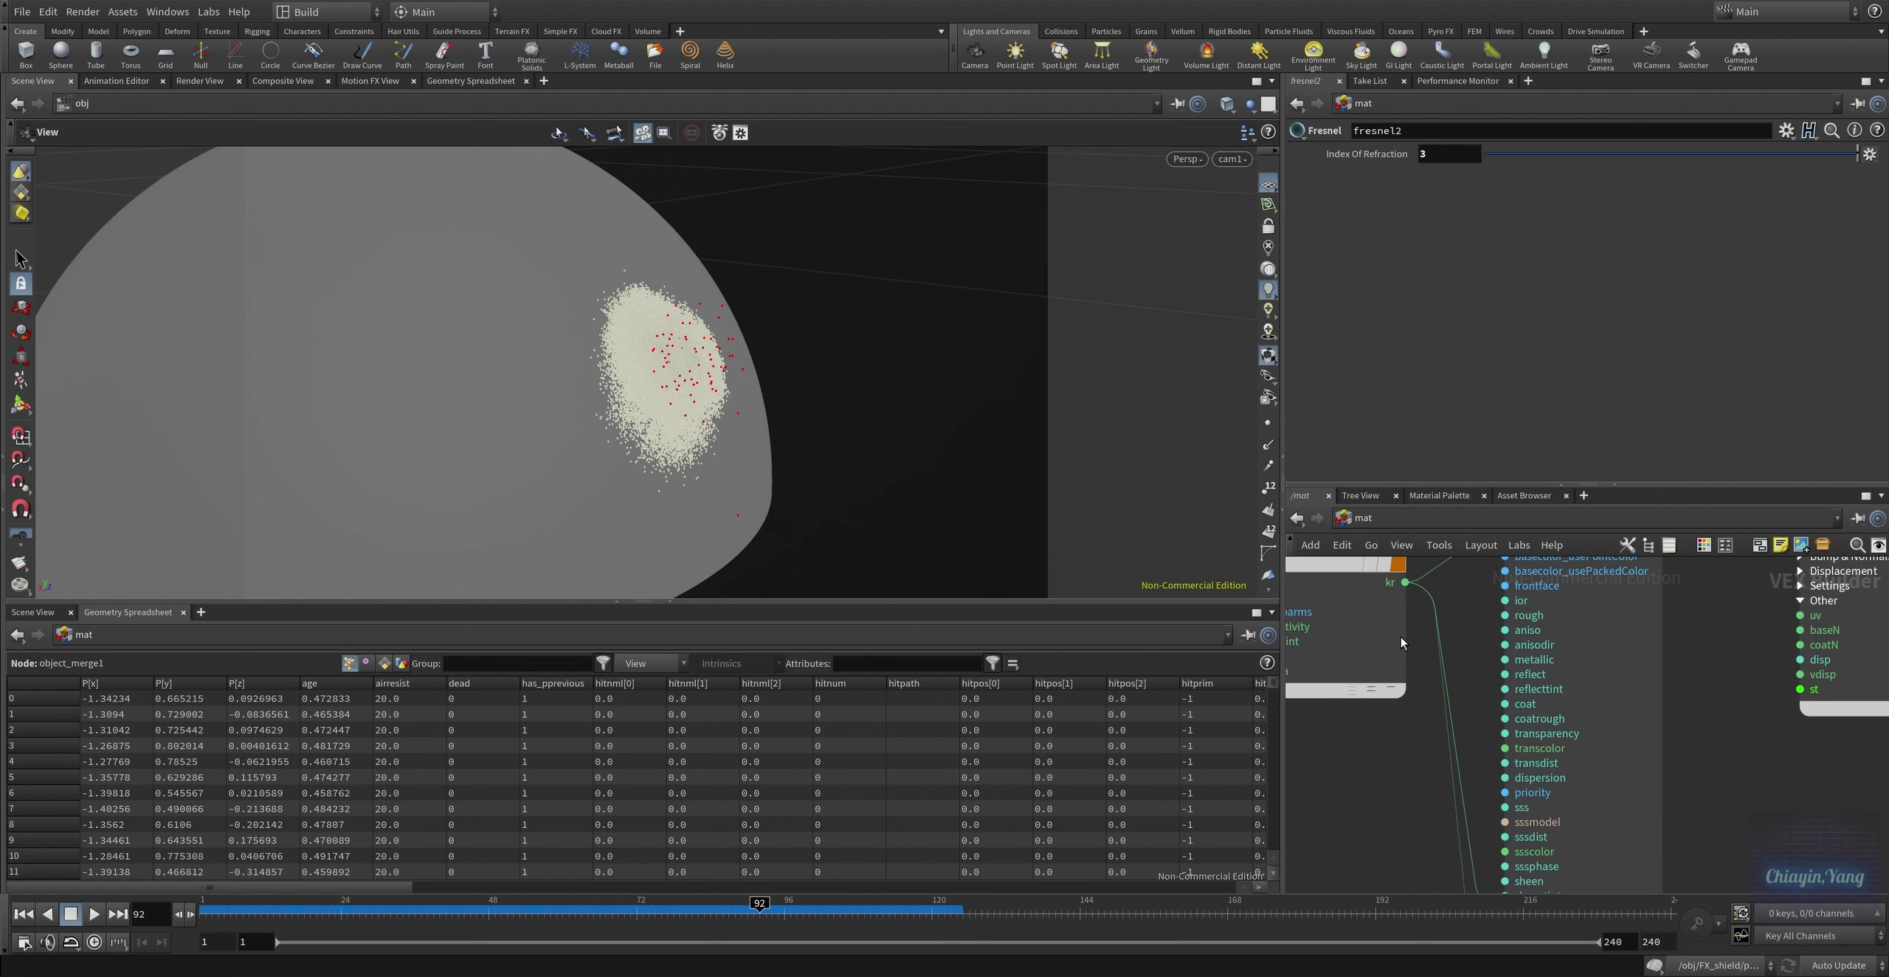
middle_click_drag(1420, 601, 1417, 710)
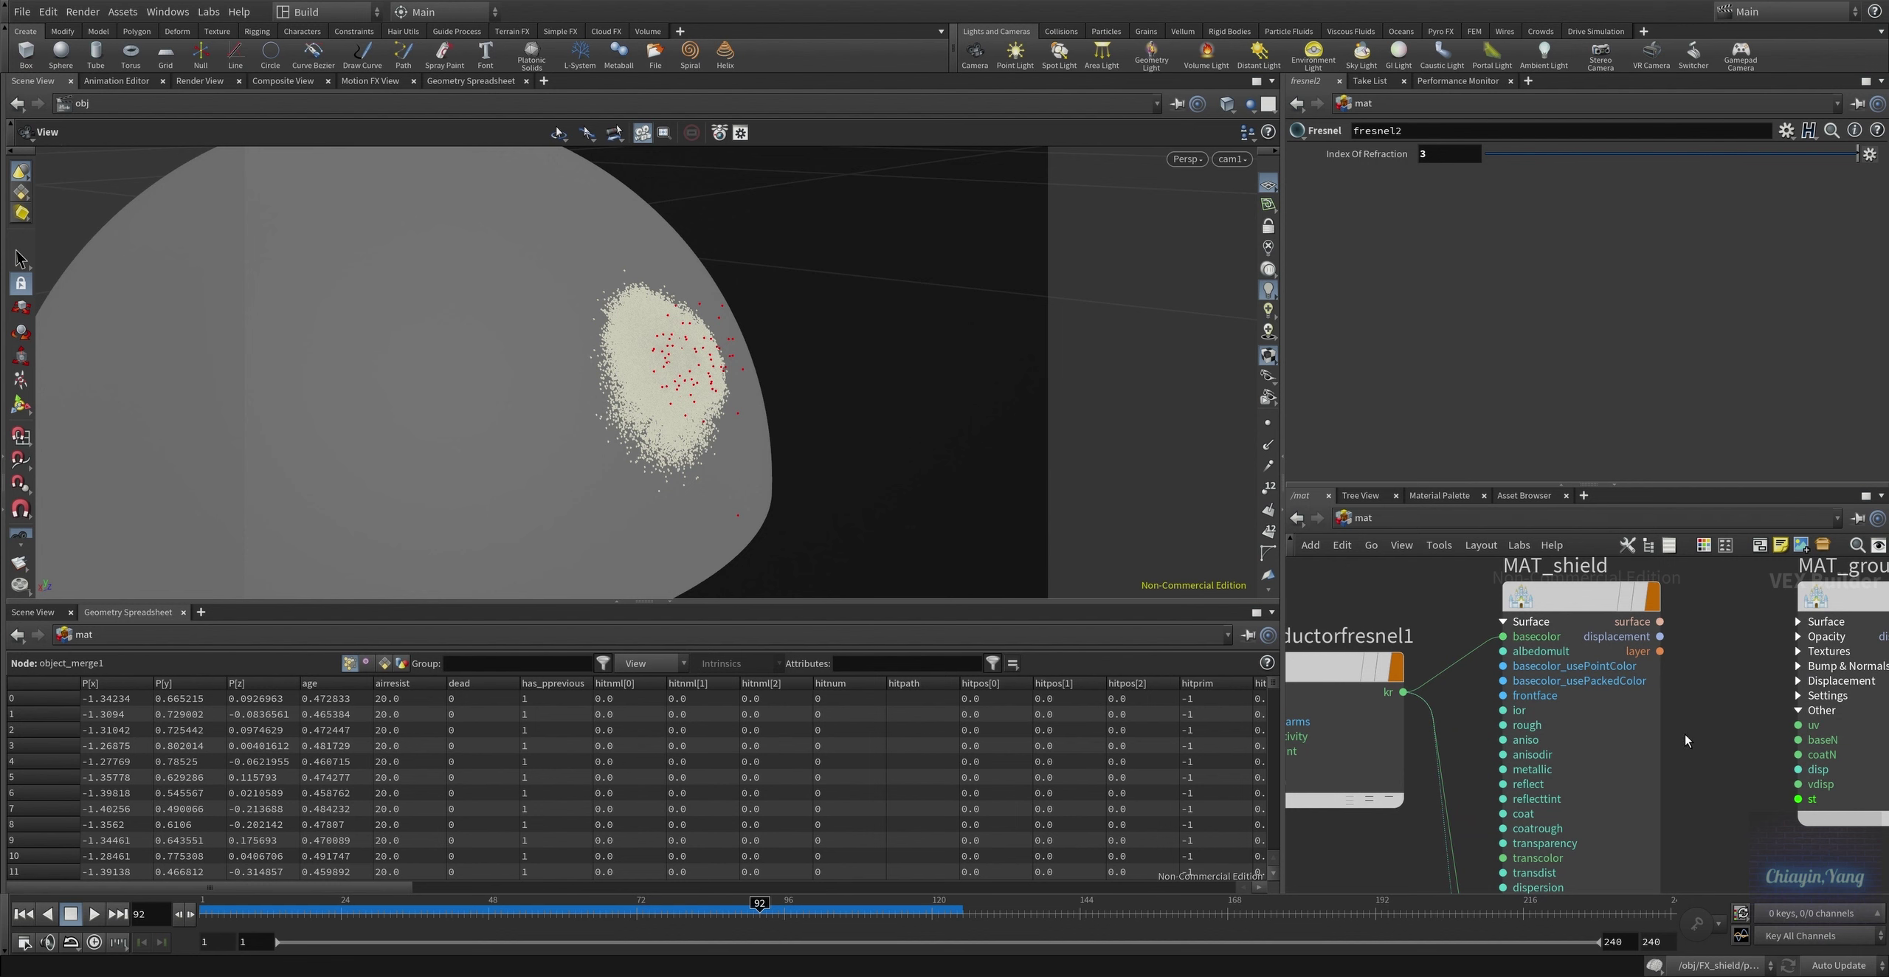
scroll(1686, 740, "down", 3)
middle_click_drag(1524, 806, 1452, 788)
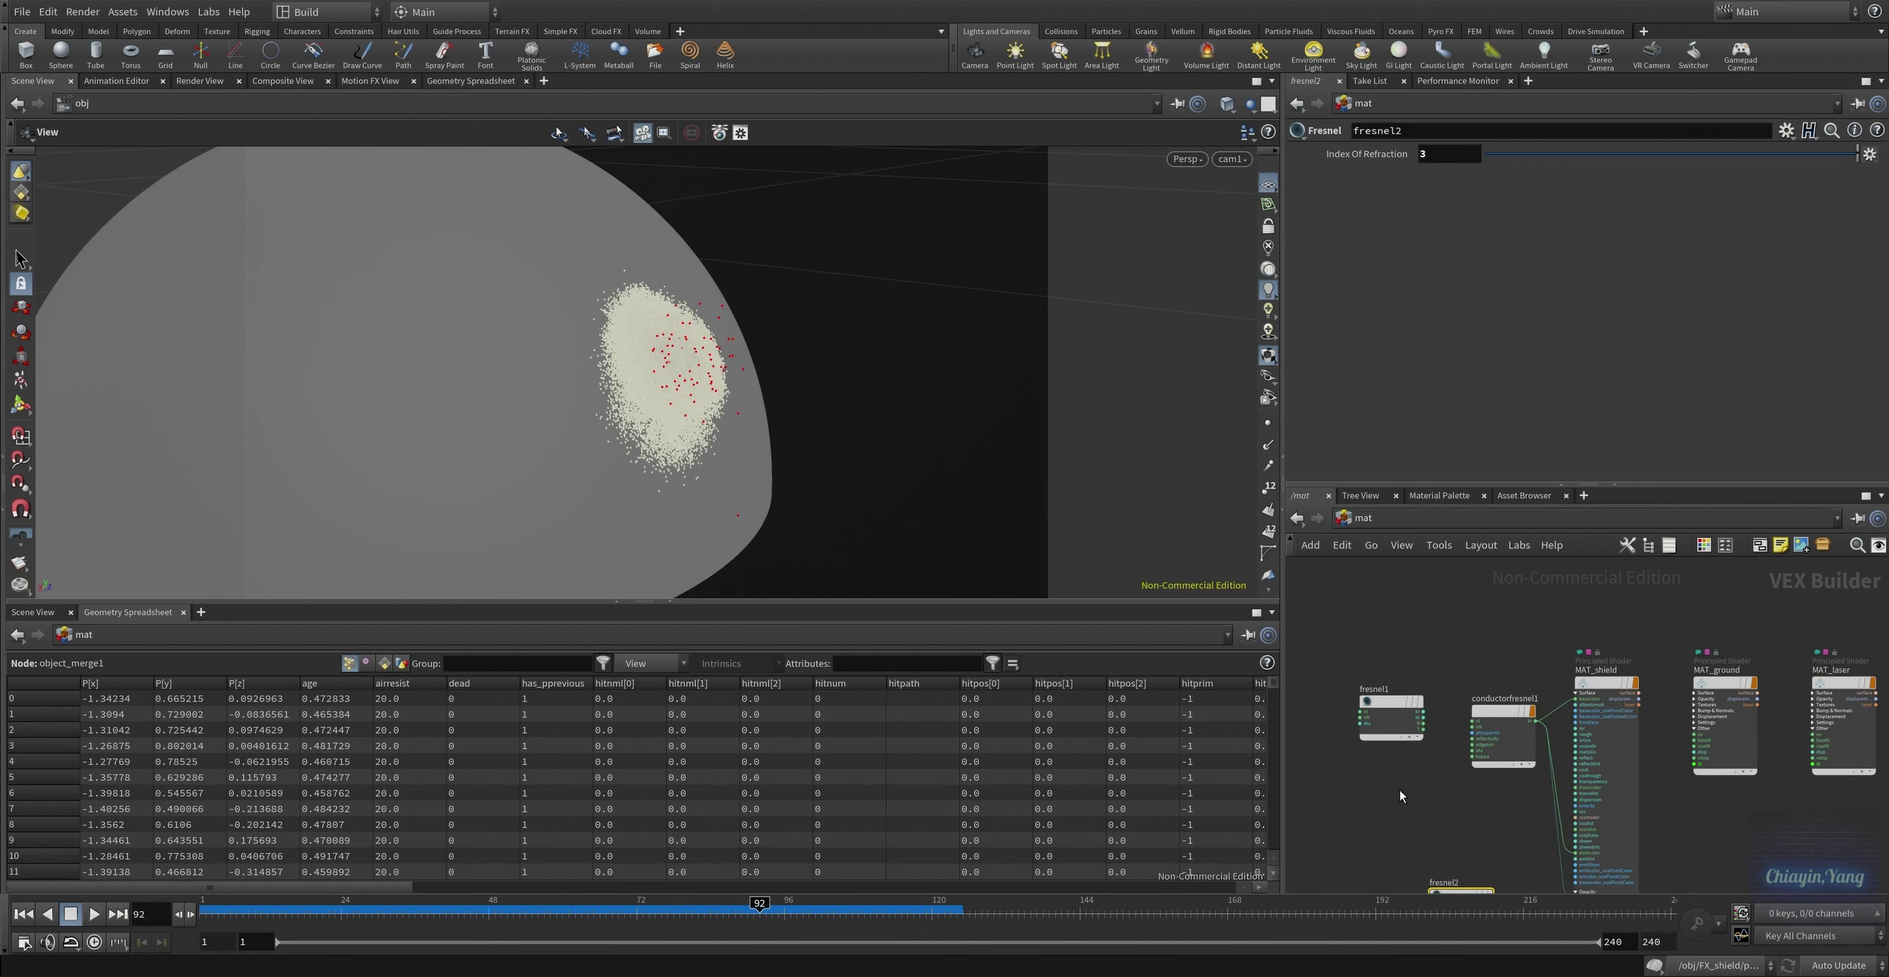
scroll(1402, 795, "up", 2)
Delete the fresnel1 node and review the MAT_ground material parameters
key("Delete")
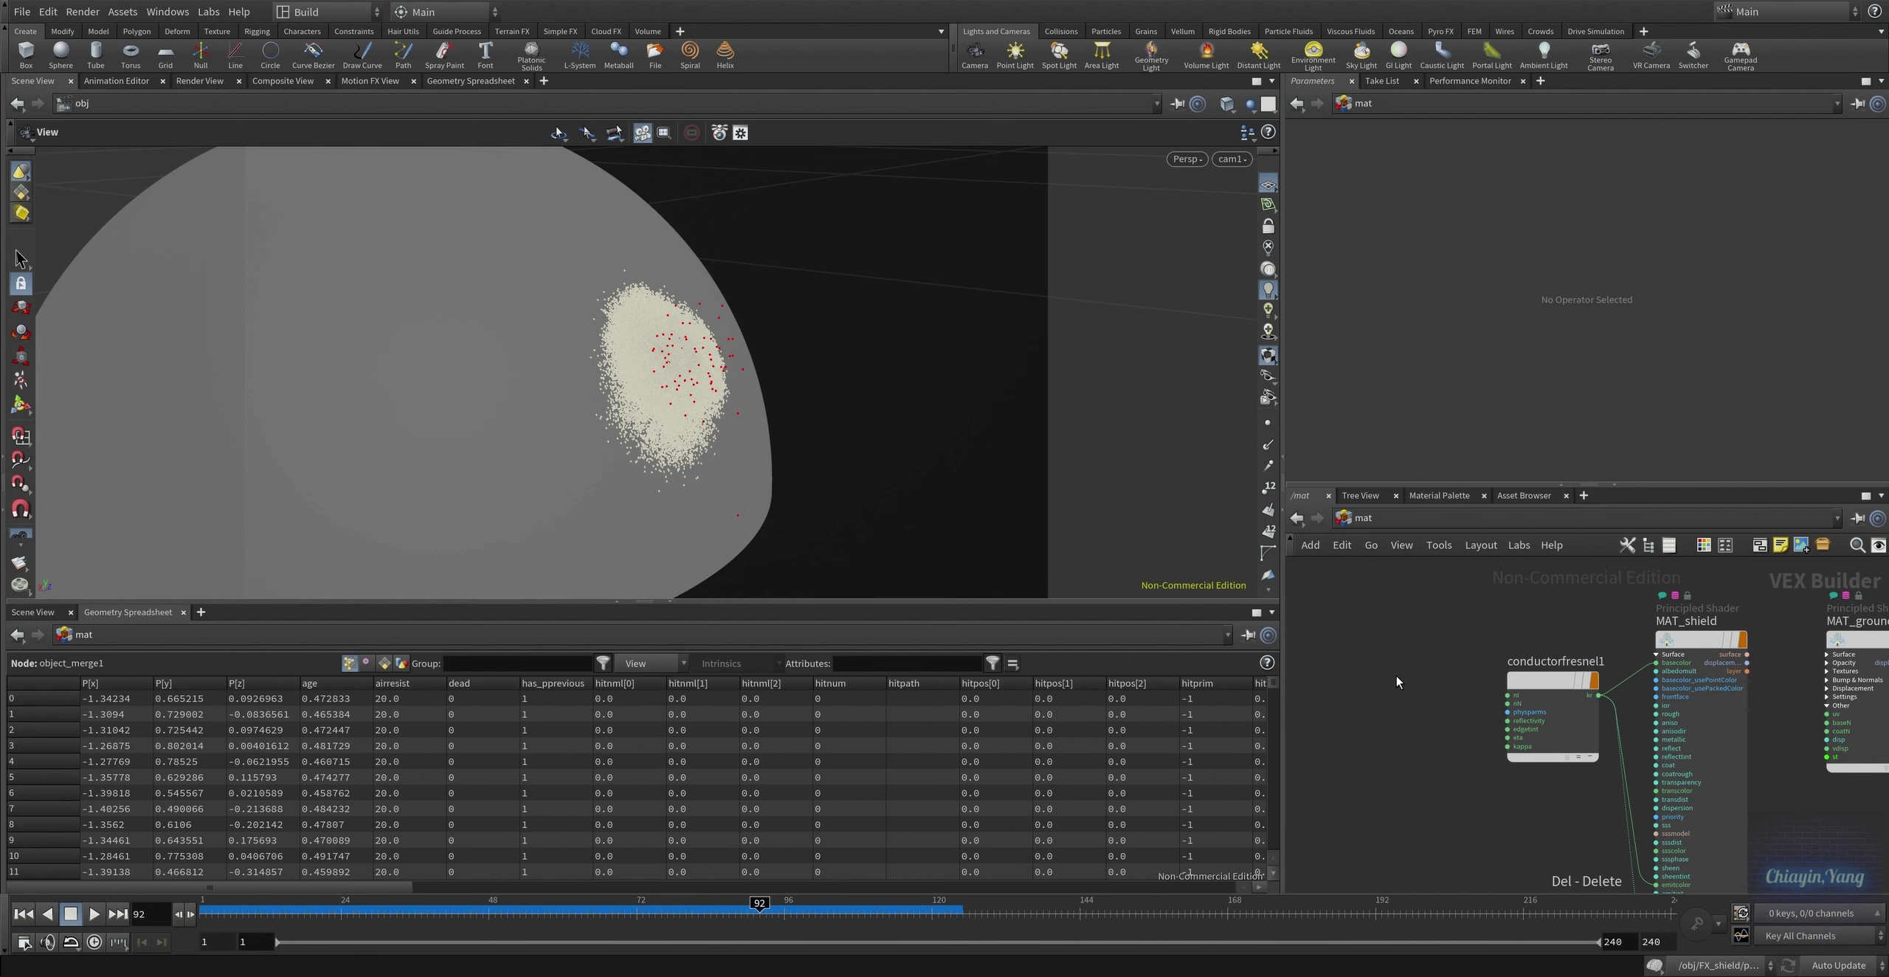
scroll(1467, 697, "down", 4)
mouse_move(1483, 731)
middle_mouse_down()
mouse_move(1546, 782)
mouse_move(1447, 801)
middle_mouse_up()
left_click(1531, 690)
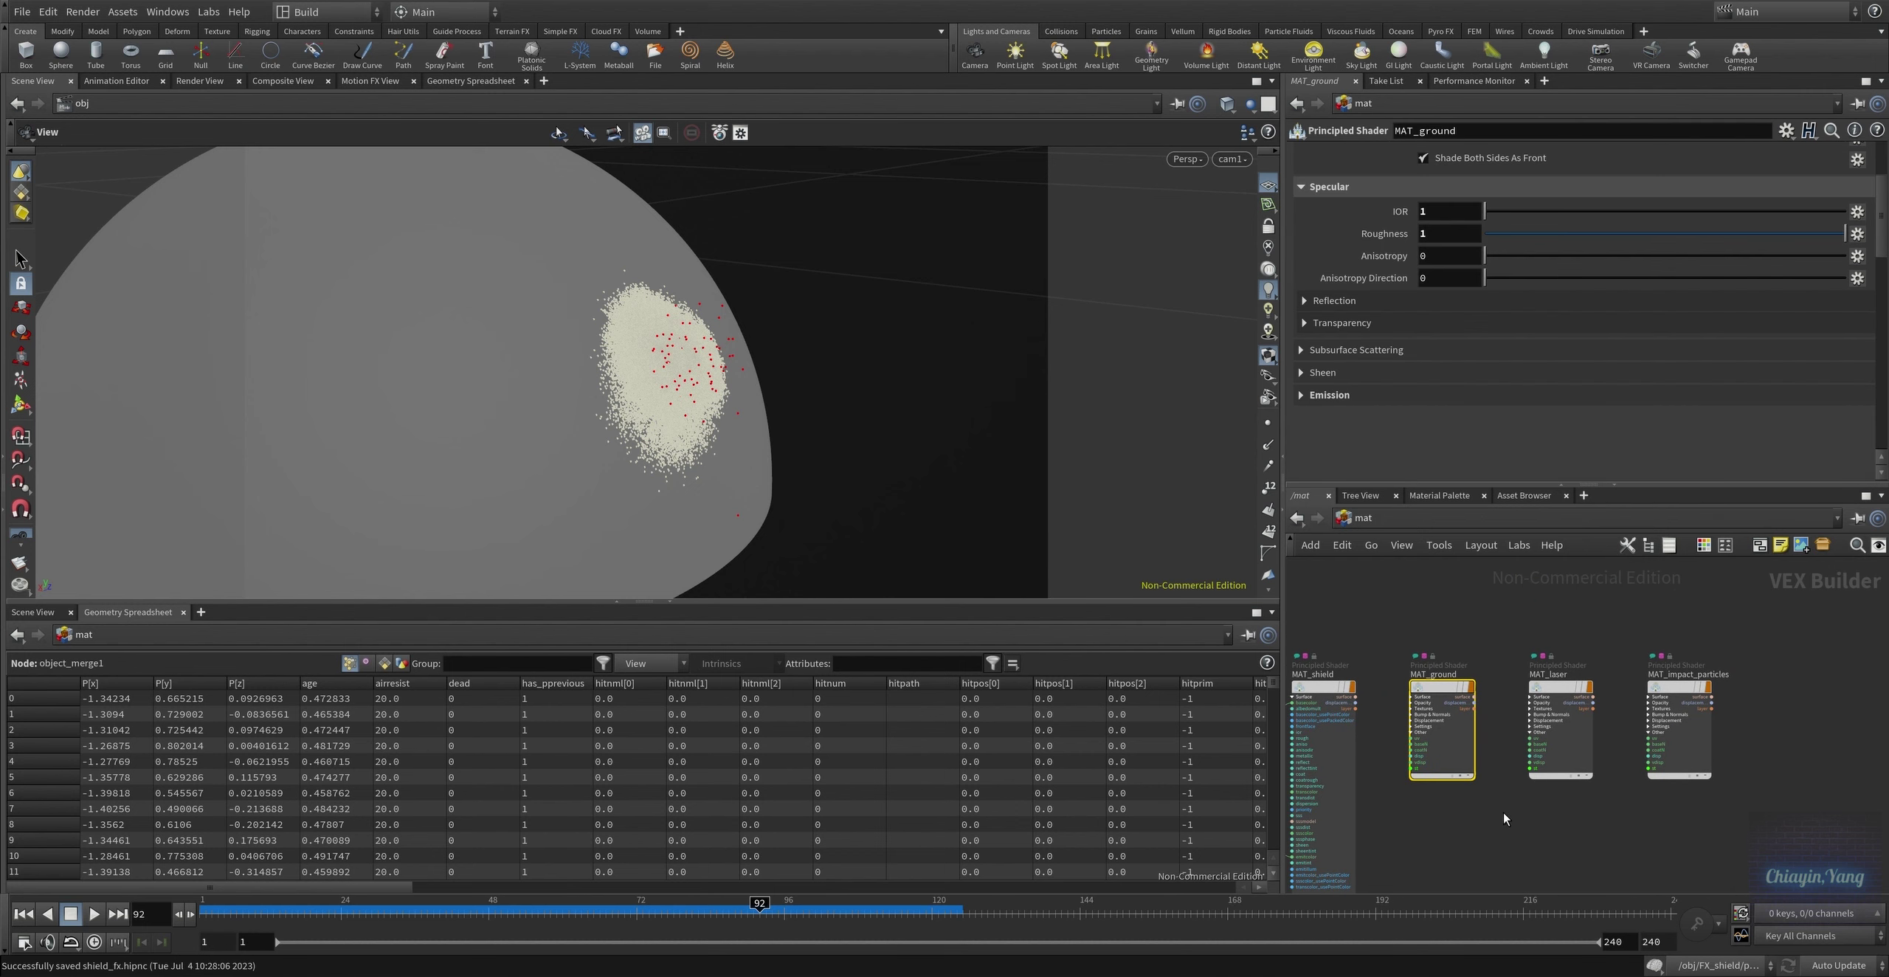
scroll(1576, 347, "up", 3)
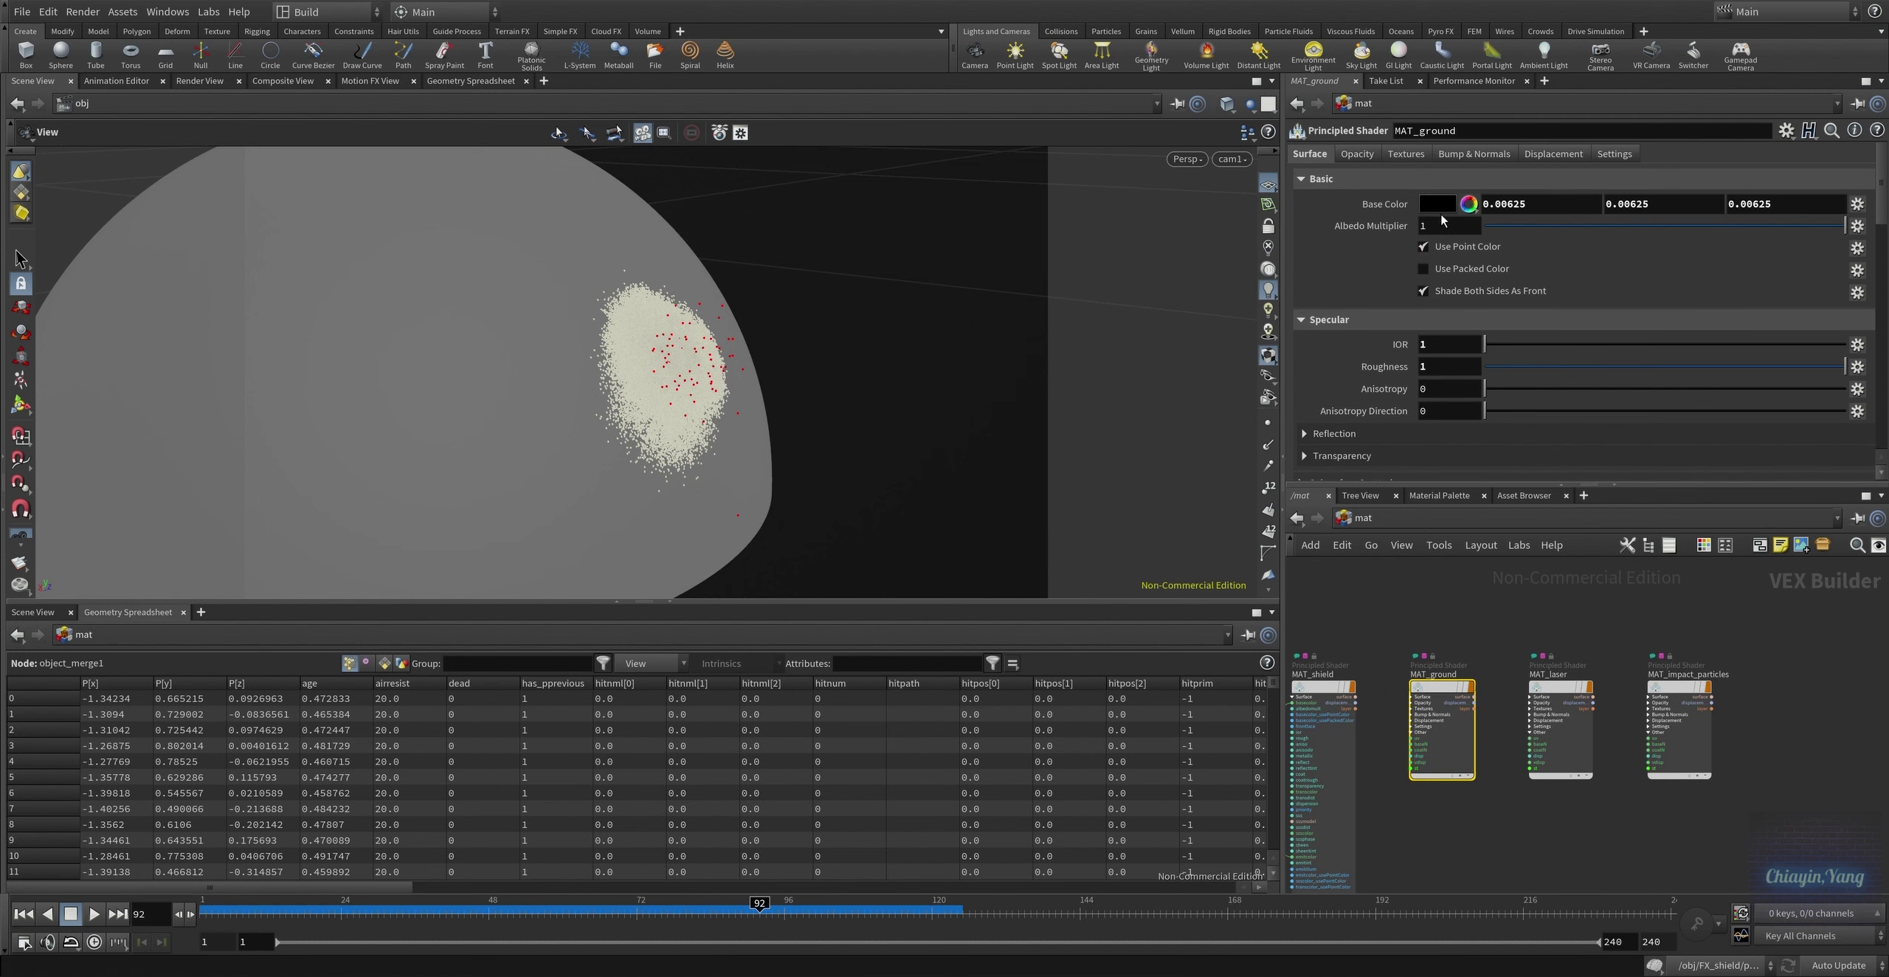
scroll(1569, 461, "down", 2)
scroll(1553, 432, "down", 2)
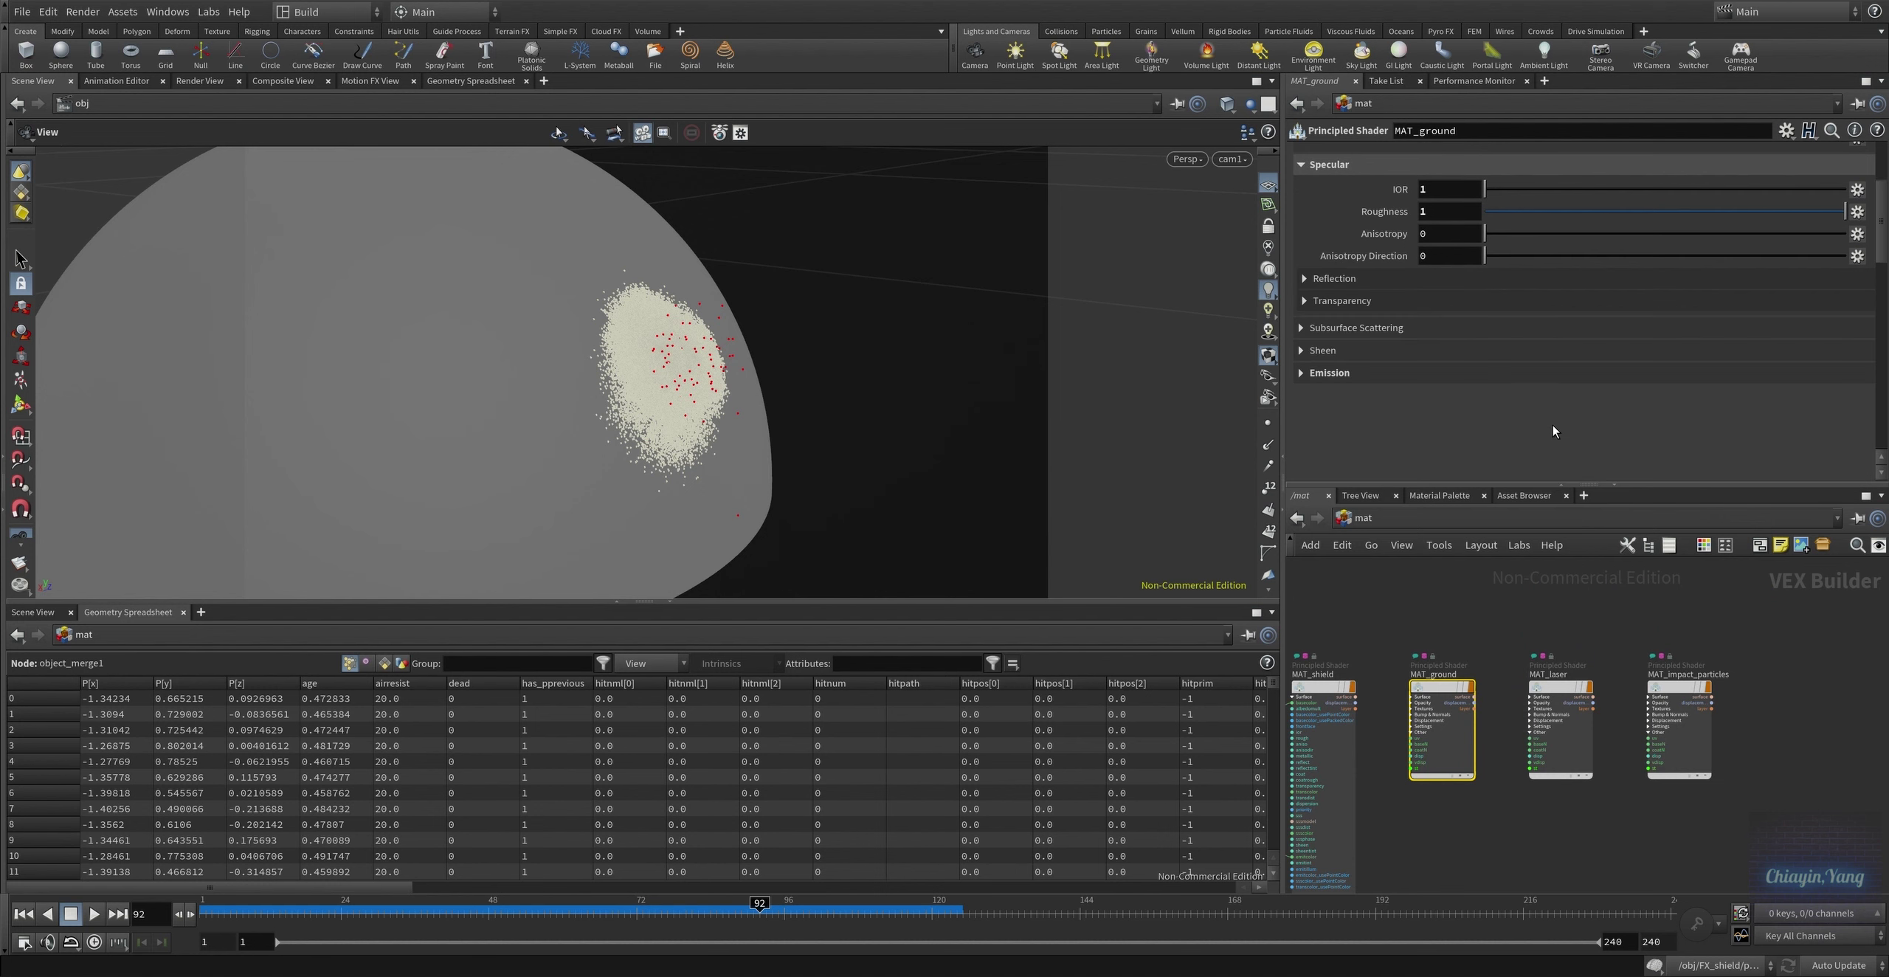
Review the MAT_laser material, confirming its emission intensity of 20
left_click(1568, 775)
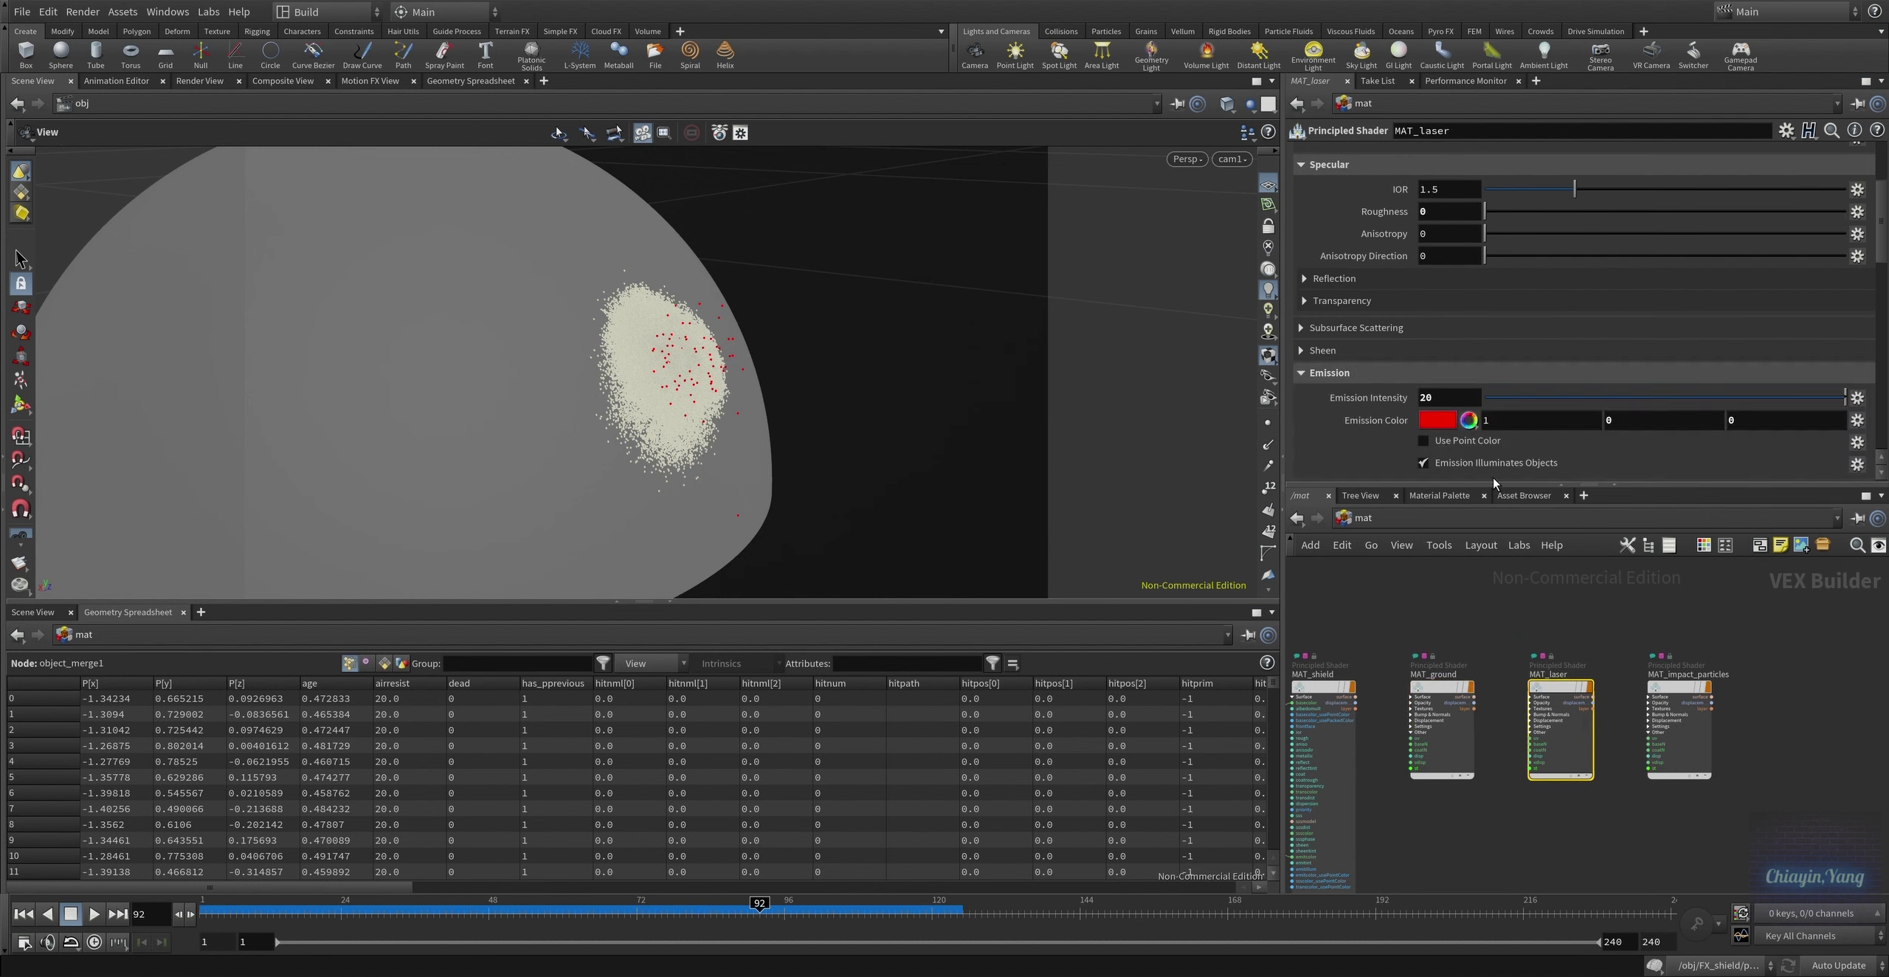
scroll(1447, 375, "up", 4)
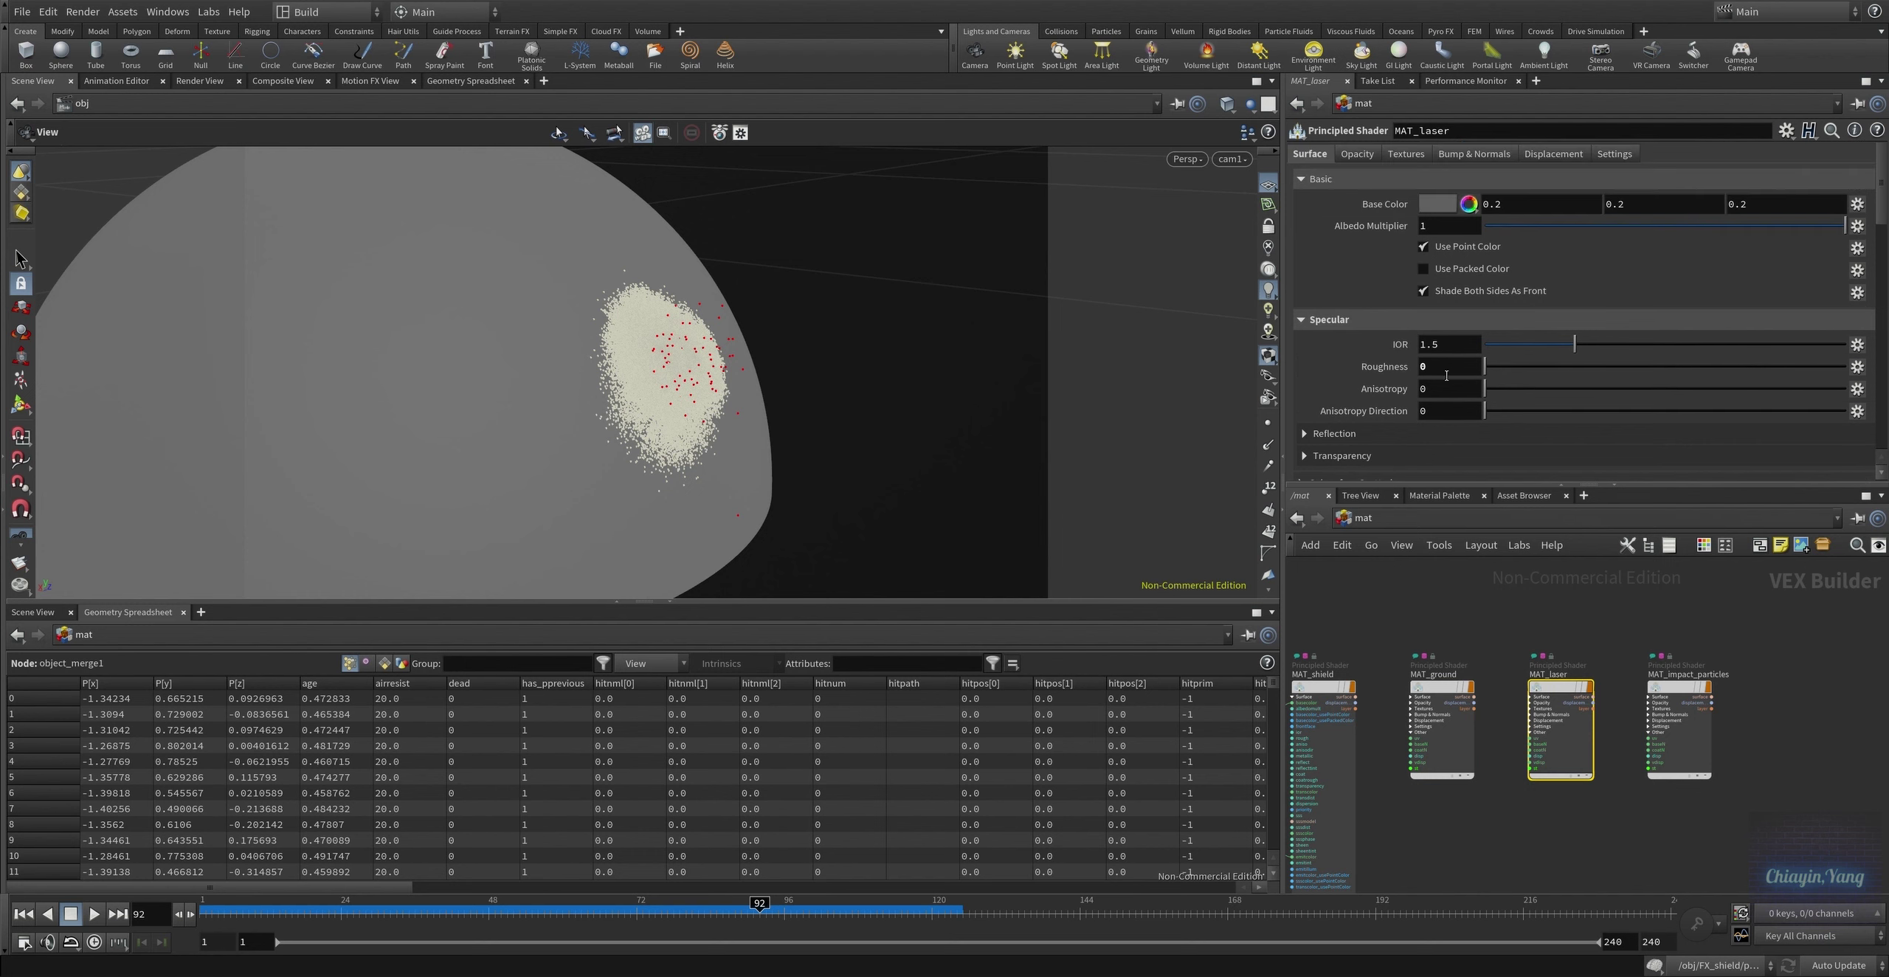
scroll(1402, 373, "down", 2)
scroll(1403, 372, "down", 2)
Check MAT_impact_particles, then launch an interactive Mantra IPR render from cam1
left_click(1679, 738)
scroll(1368, 354, "up", 3)
scroll(1368, 354, "up", 2)
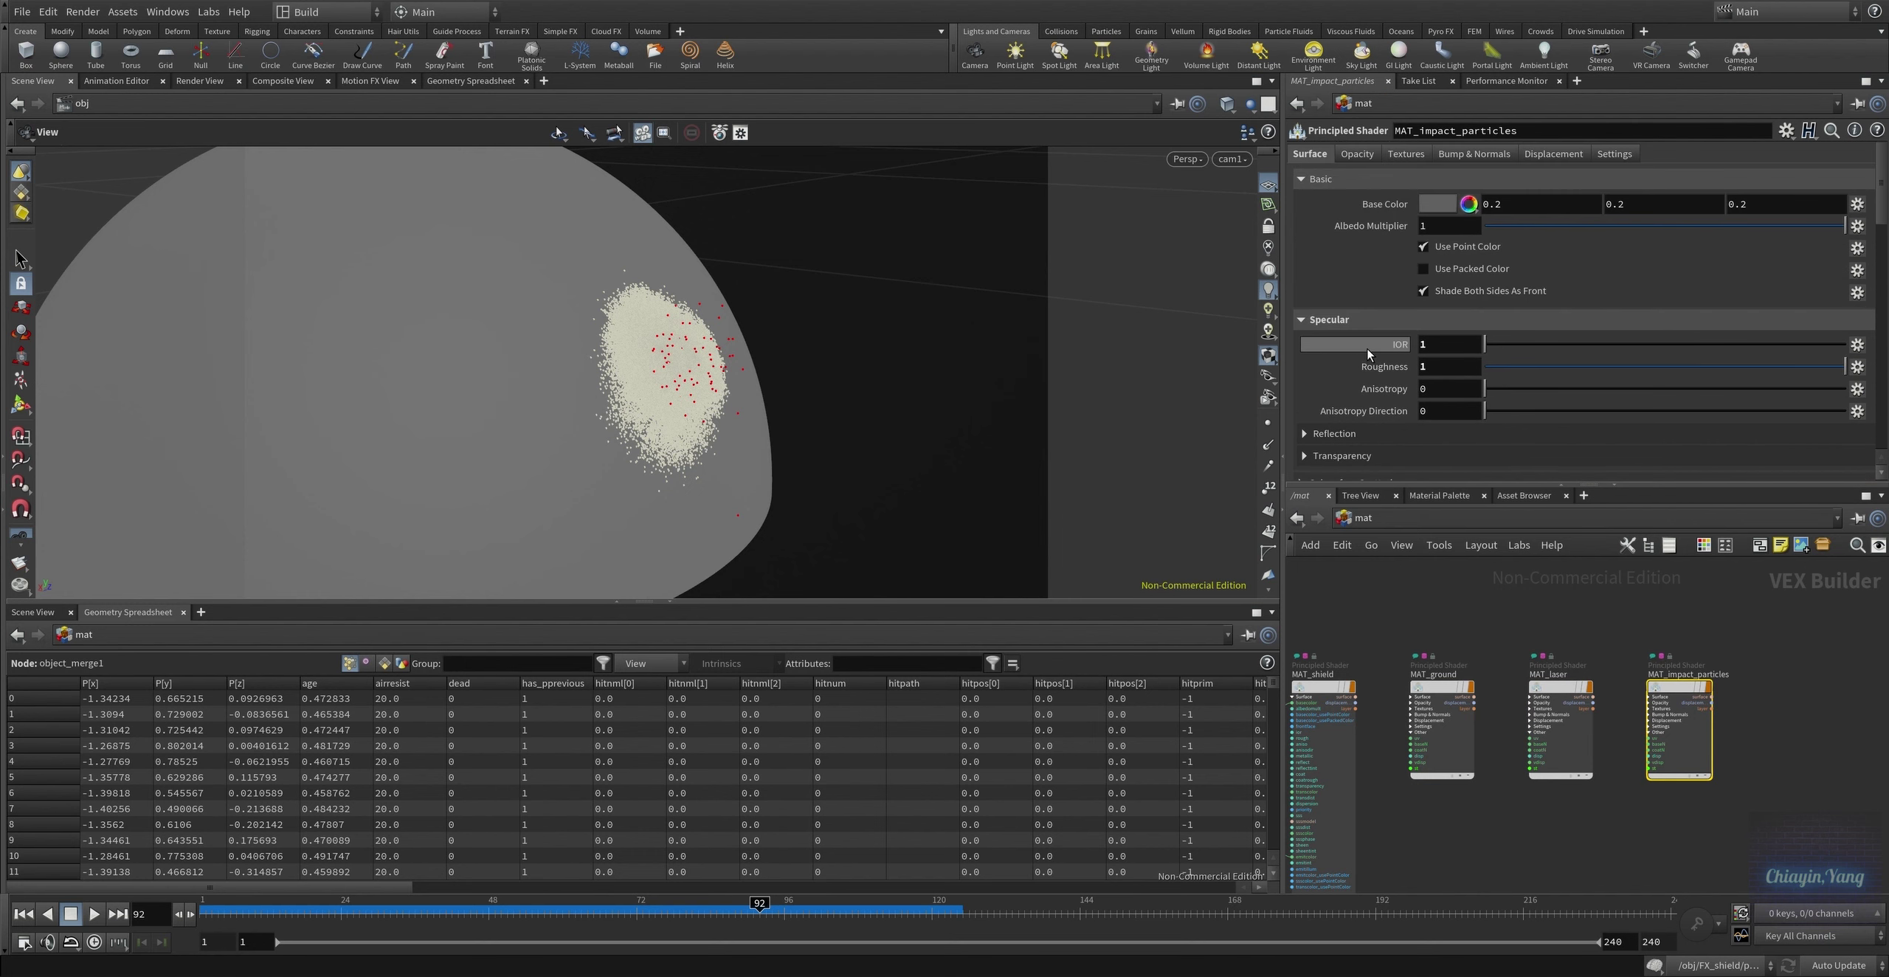
left_click(223, 82)
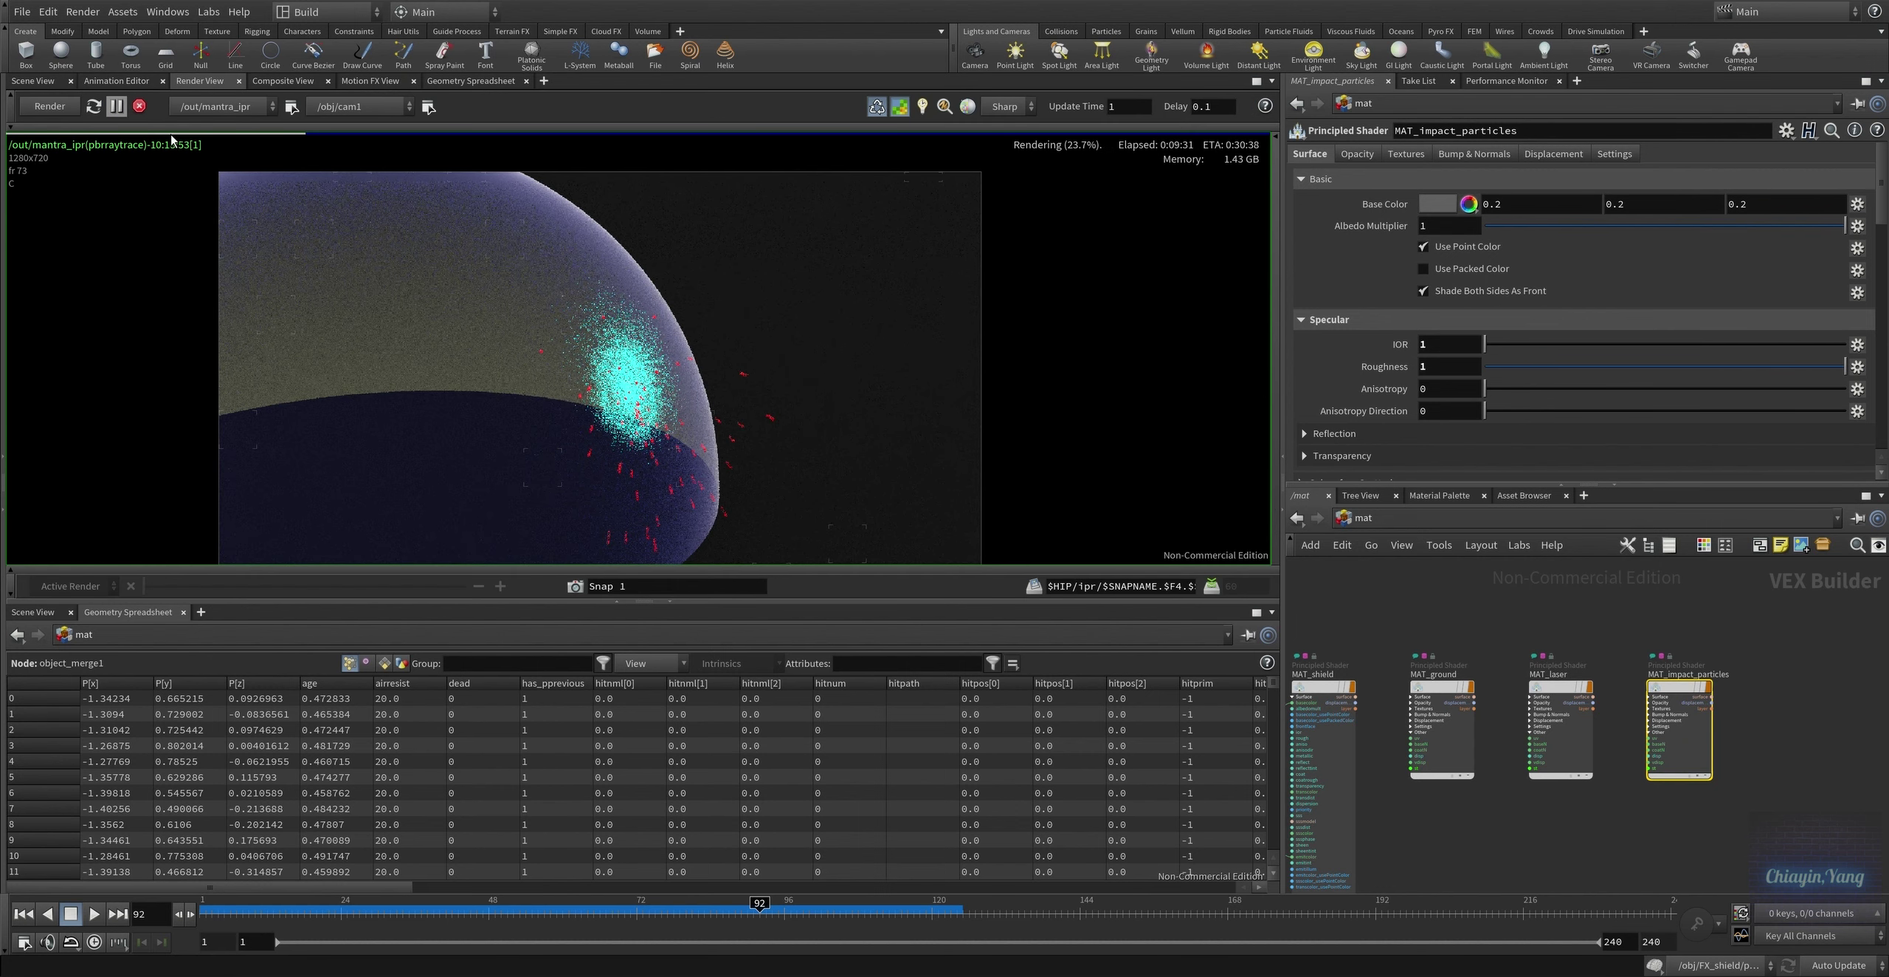